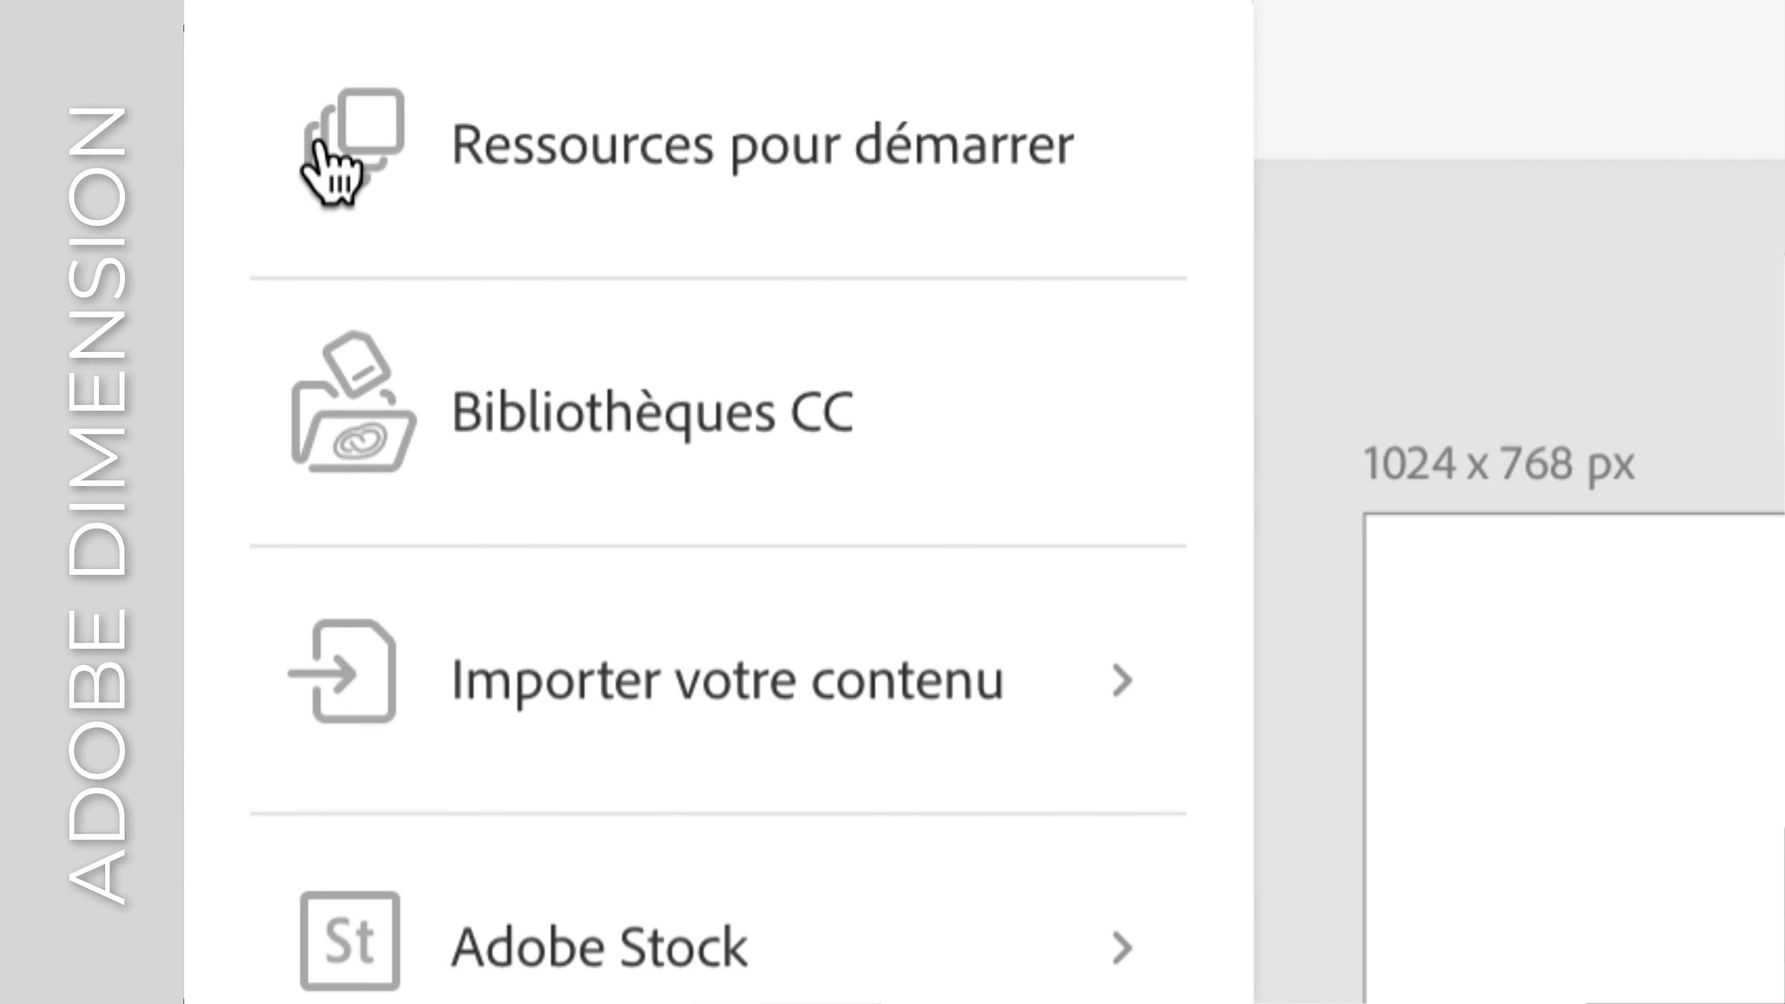
- Add the directional lighting preset "Éclairage à 3 points" from the starter assets to the scene with the cut-out panel
{"action": "left_click", "coordinate": [319, 144]}
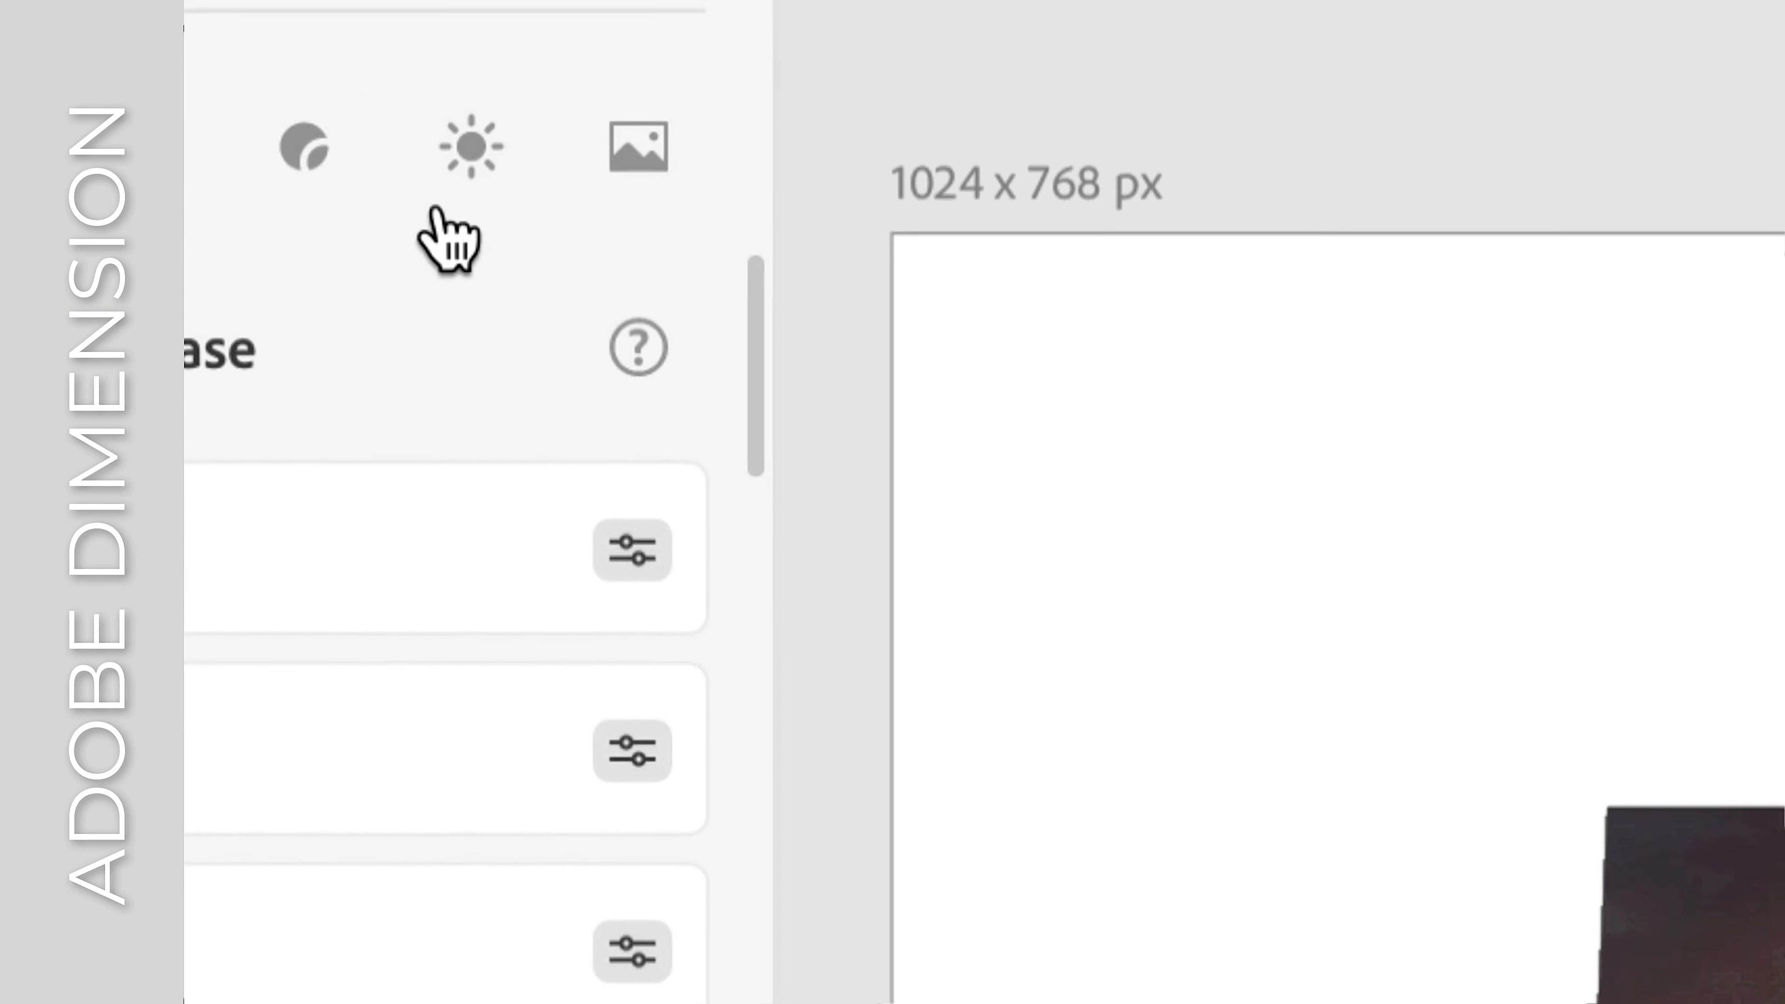
{"action": "left_click", "coordinate": [442, 205]}
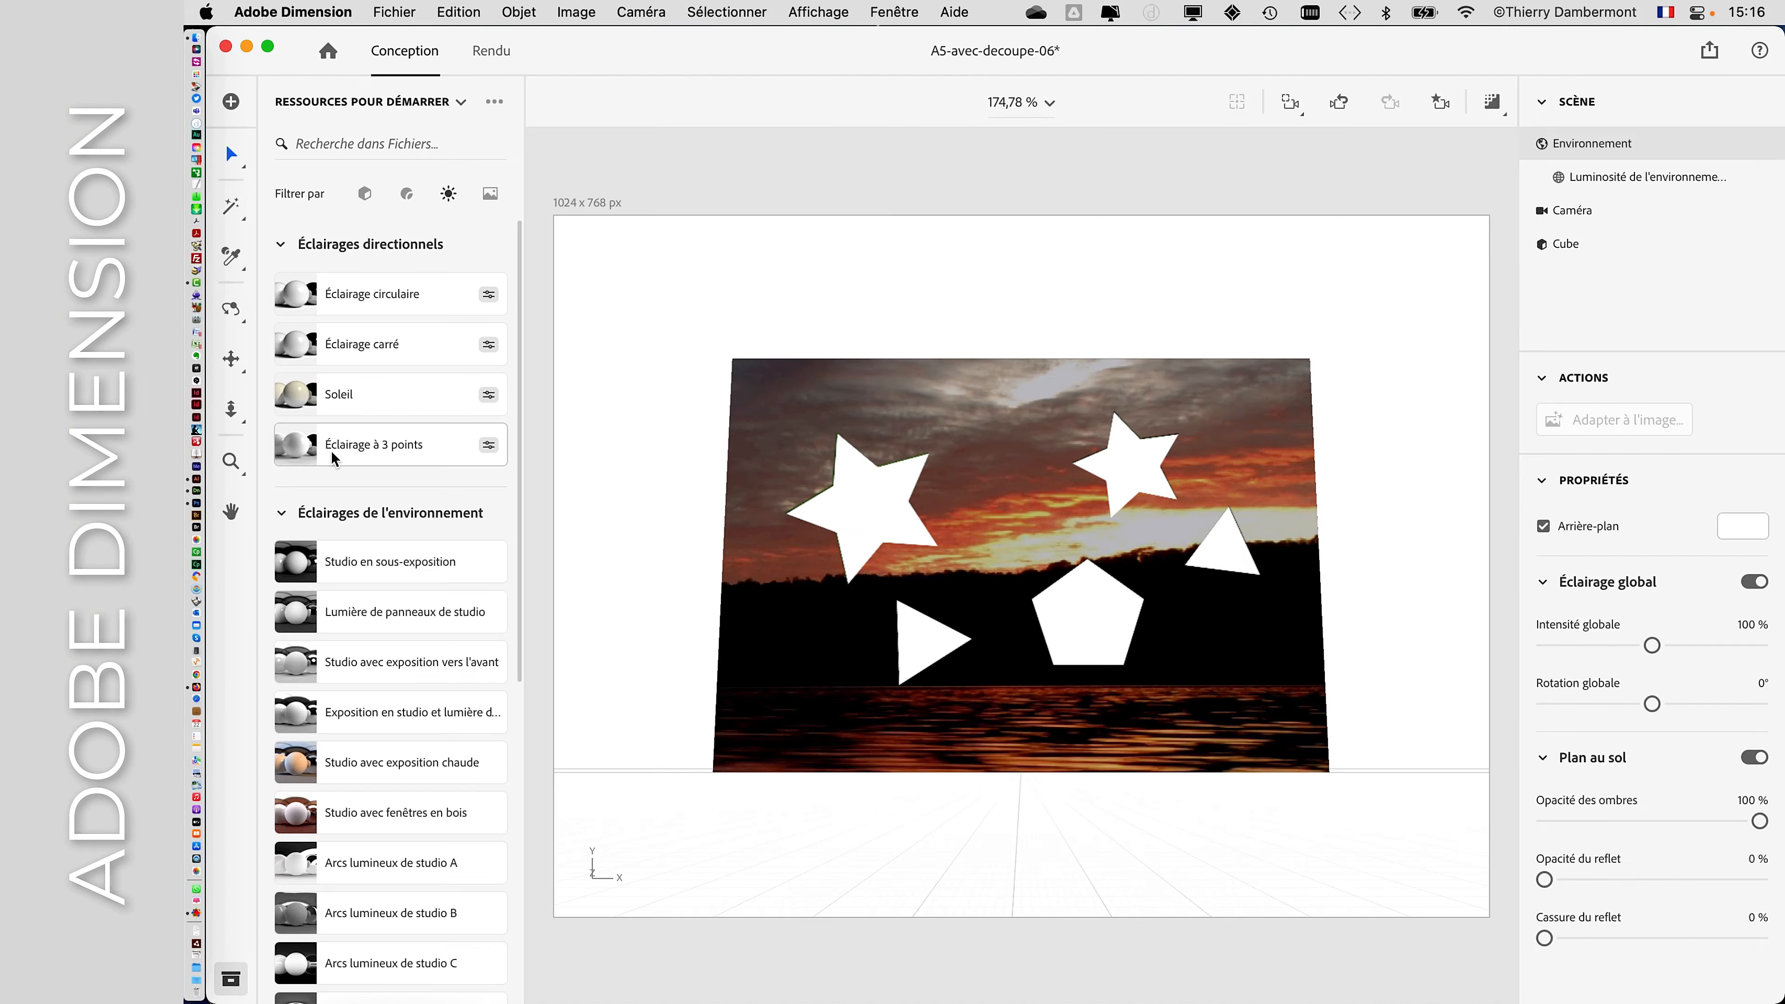
{"action": "left_click", "coordinate": [334, 458]}
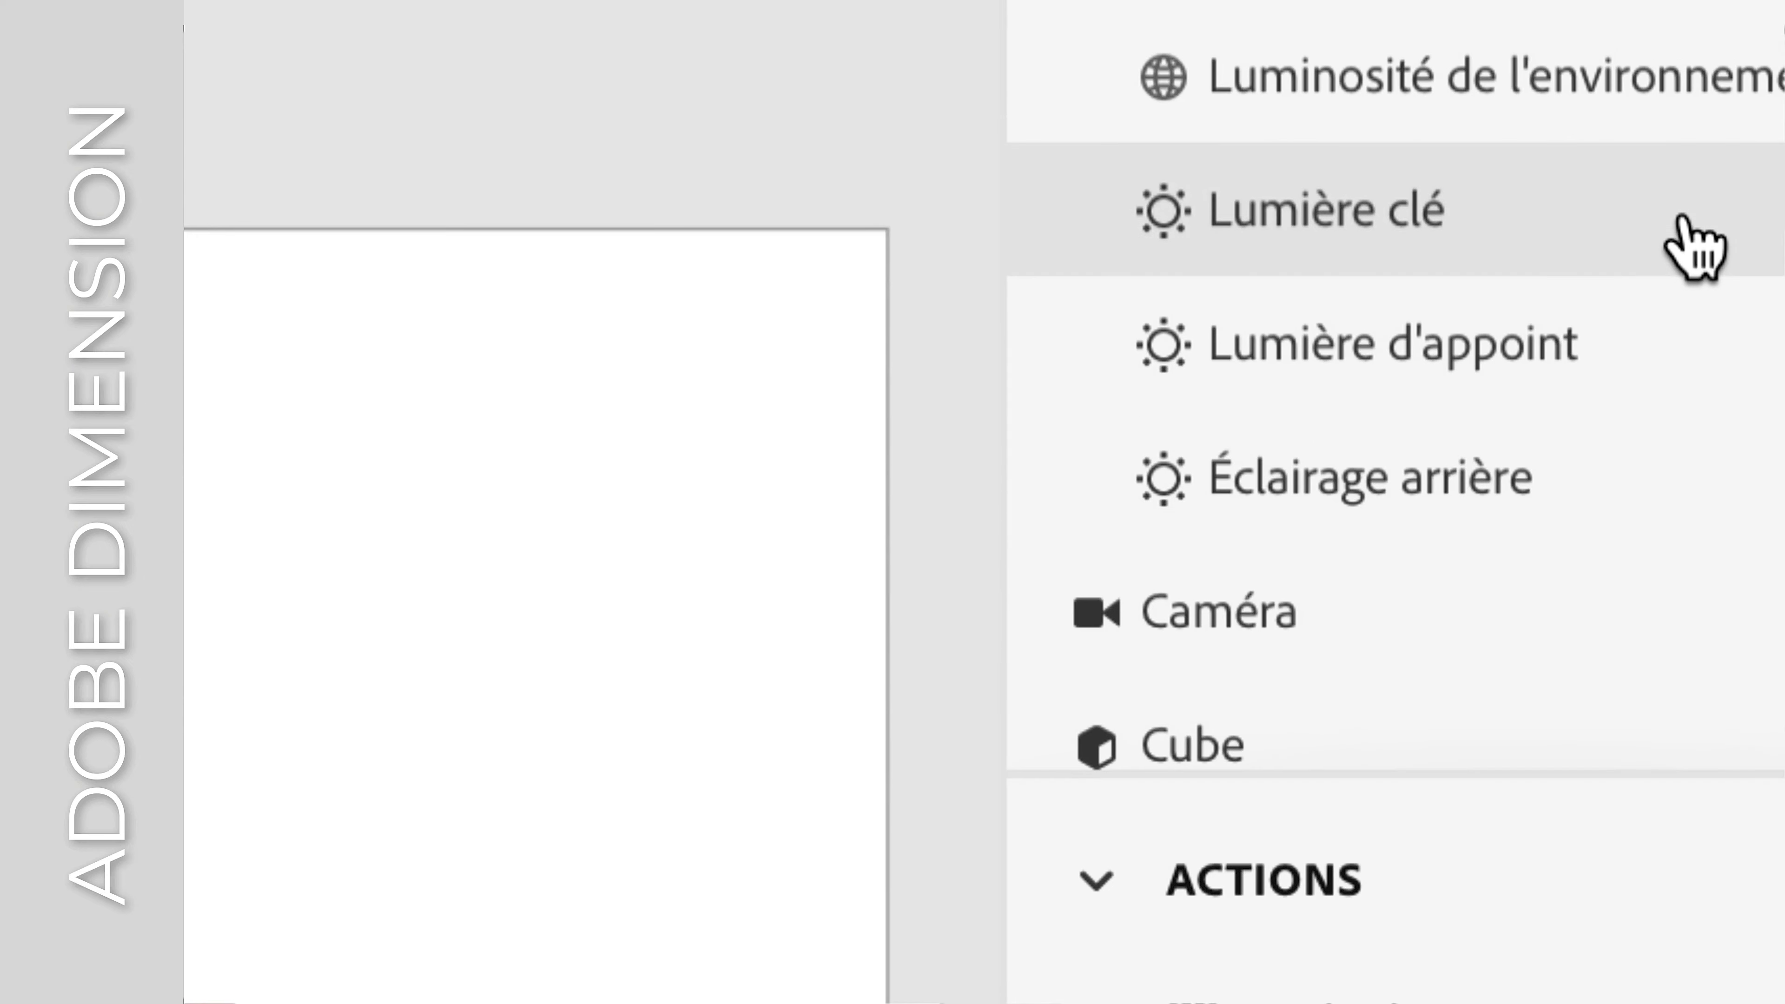
{"action": "left_click", "coordinate": [1701, 28]}
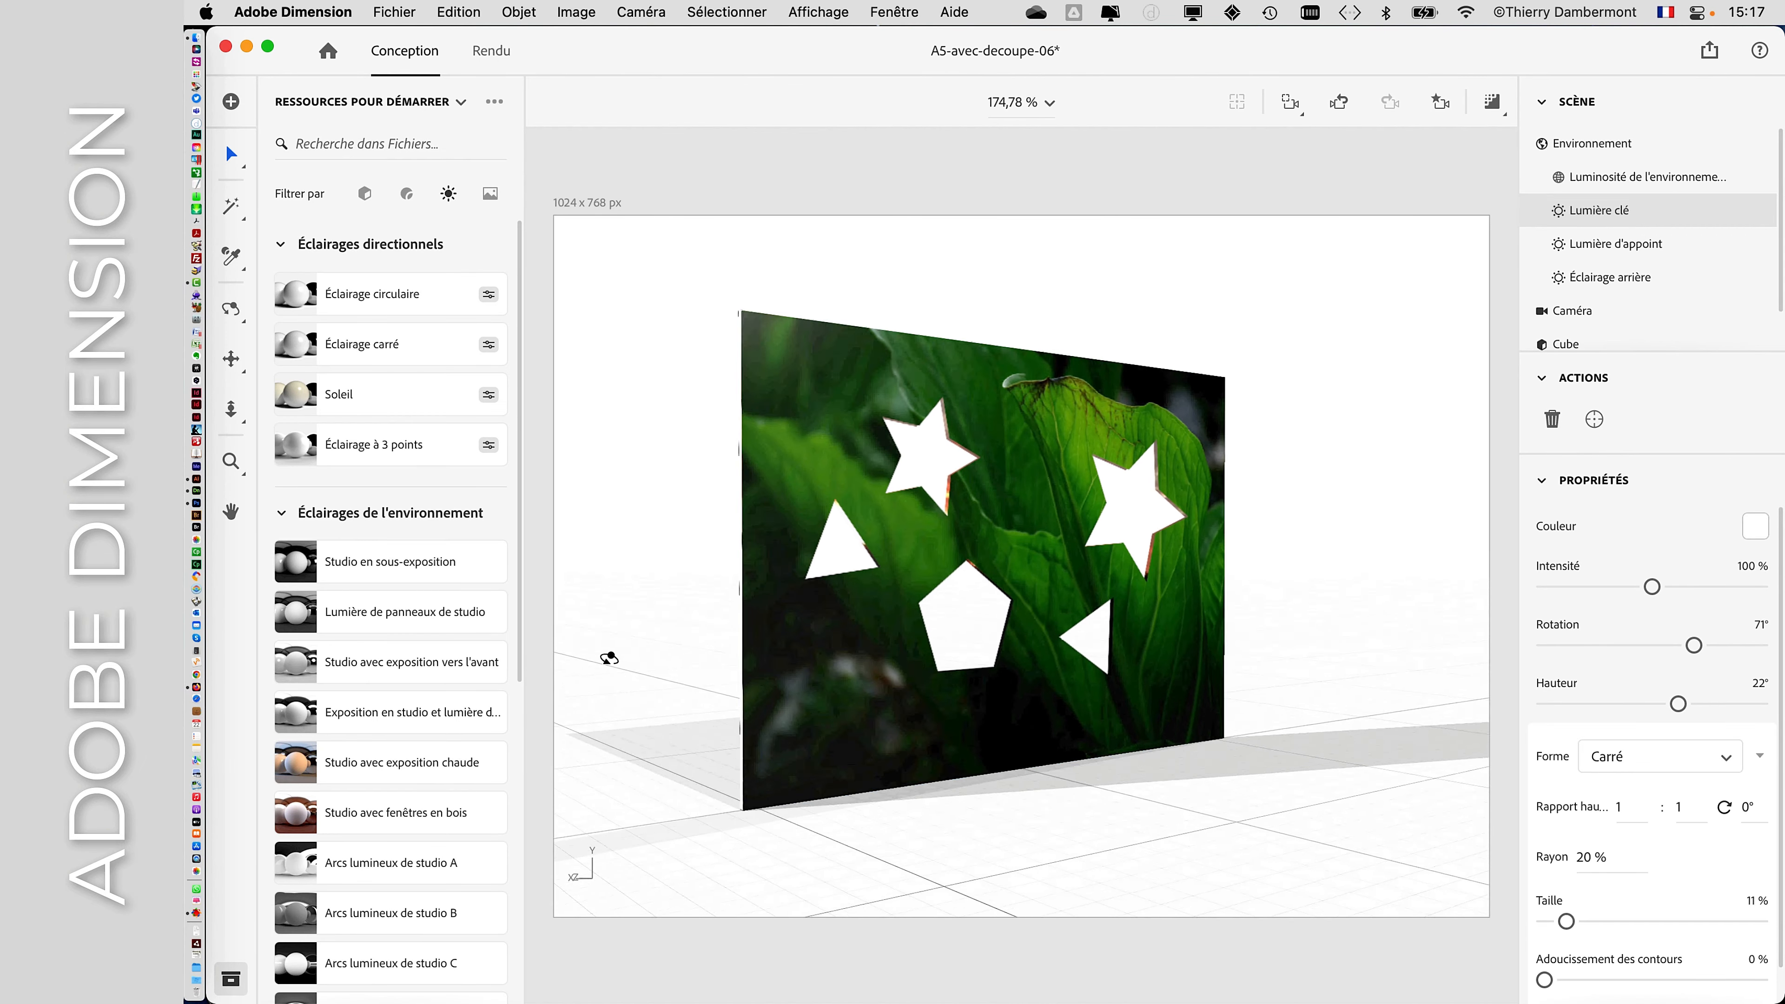
{"action": "left_click_drag", "start_coordinate": [608, 658], "coordinate": [795, 580]}
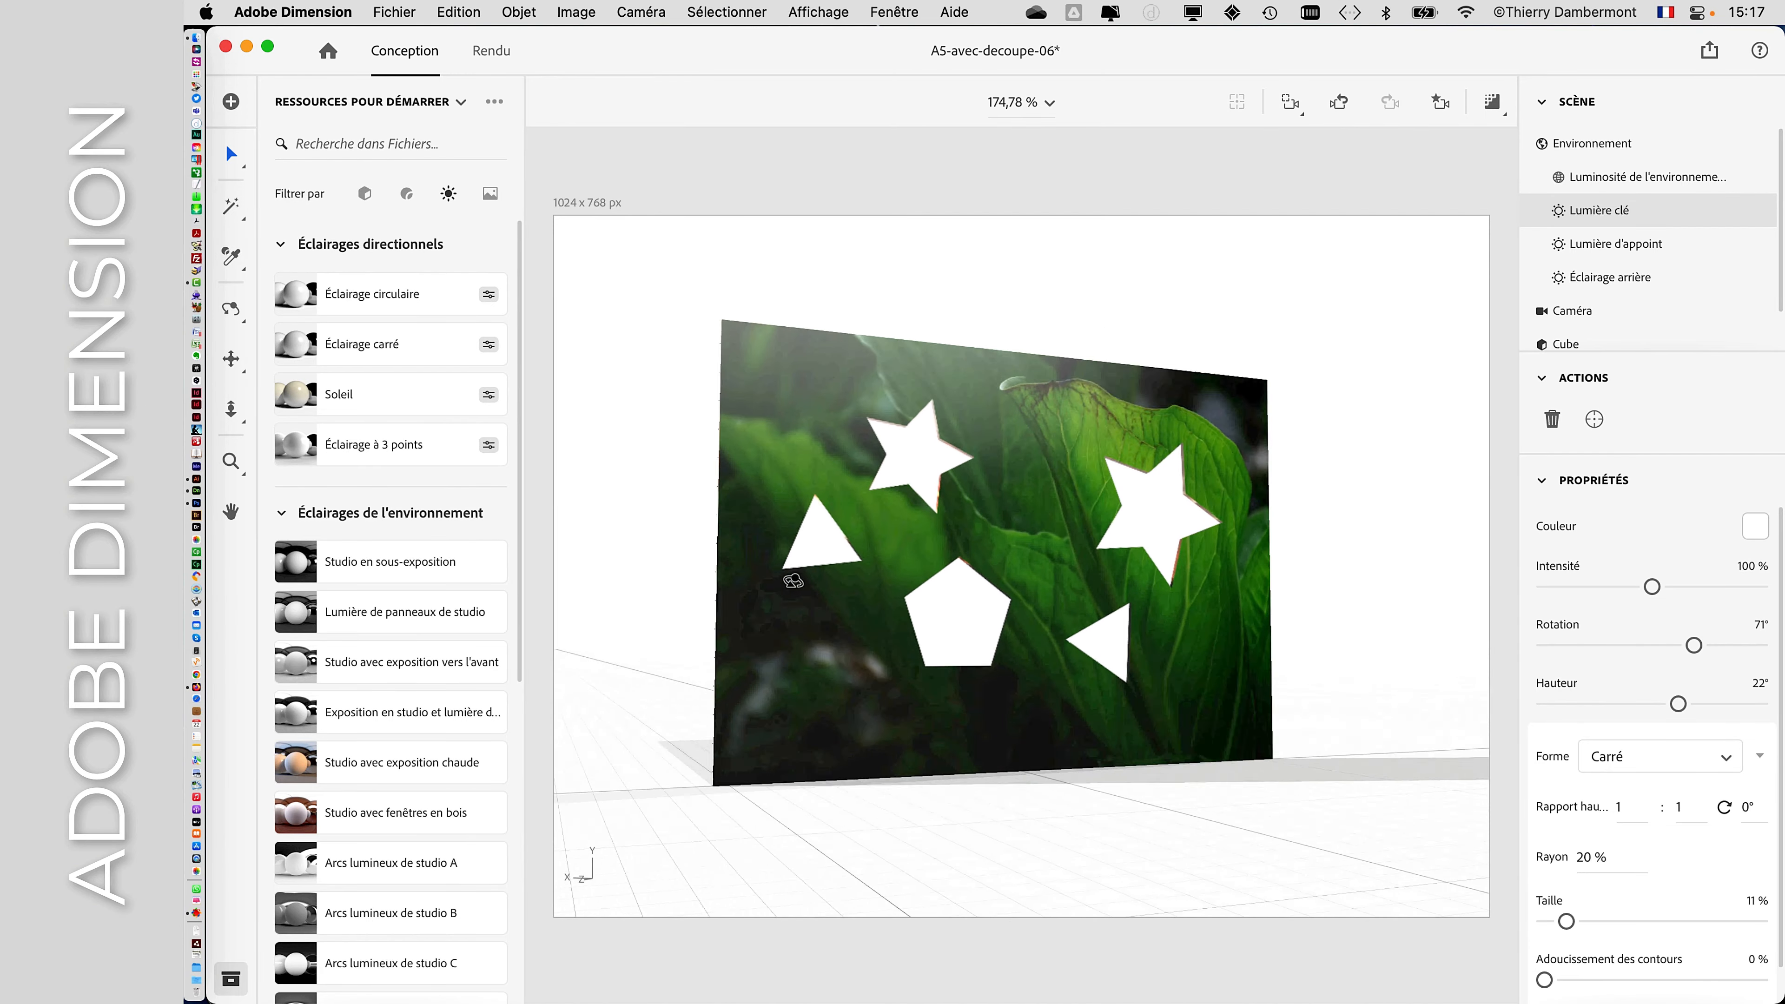
- Save the scene under the new name A5-avec-decoupe-07.dn in the "cours 11" folder
{"action": "left_click", "coordinate": [394, 11]}
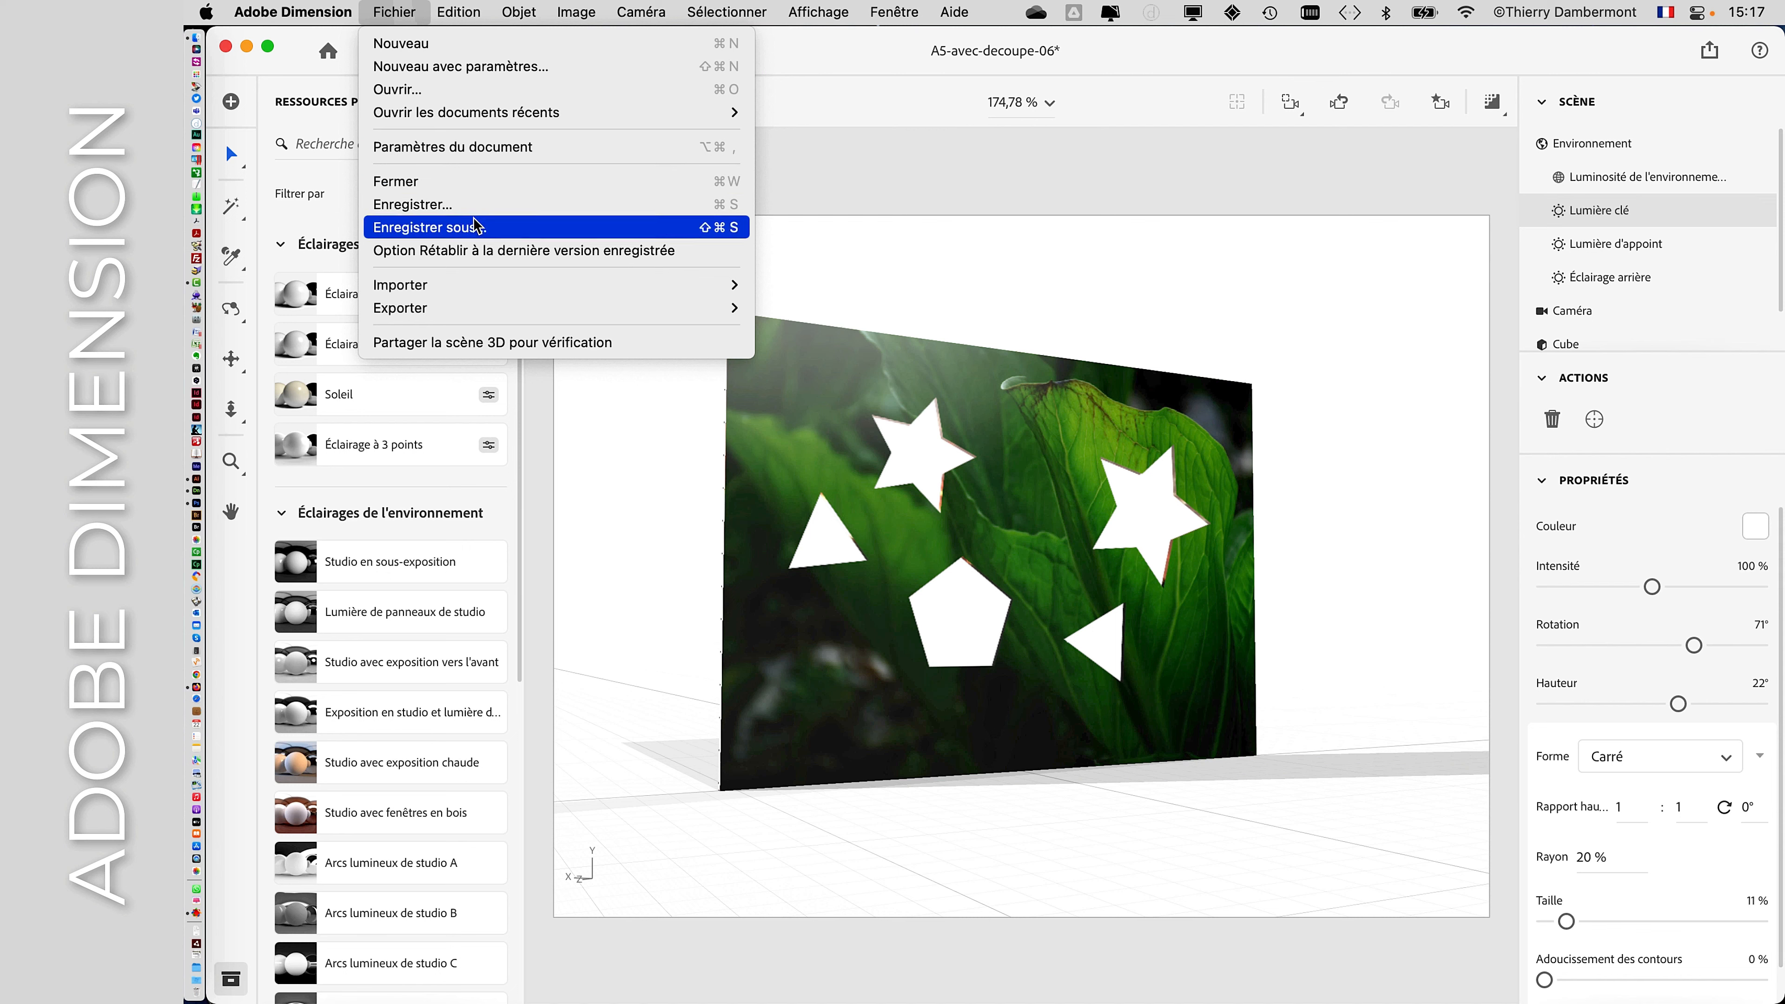
{"action": "left_click", "coordinate": [633, 227]}
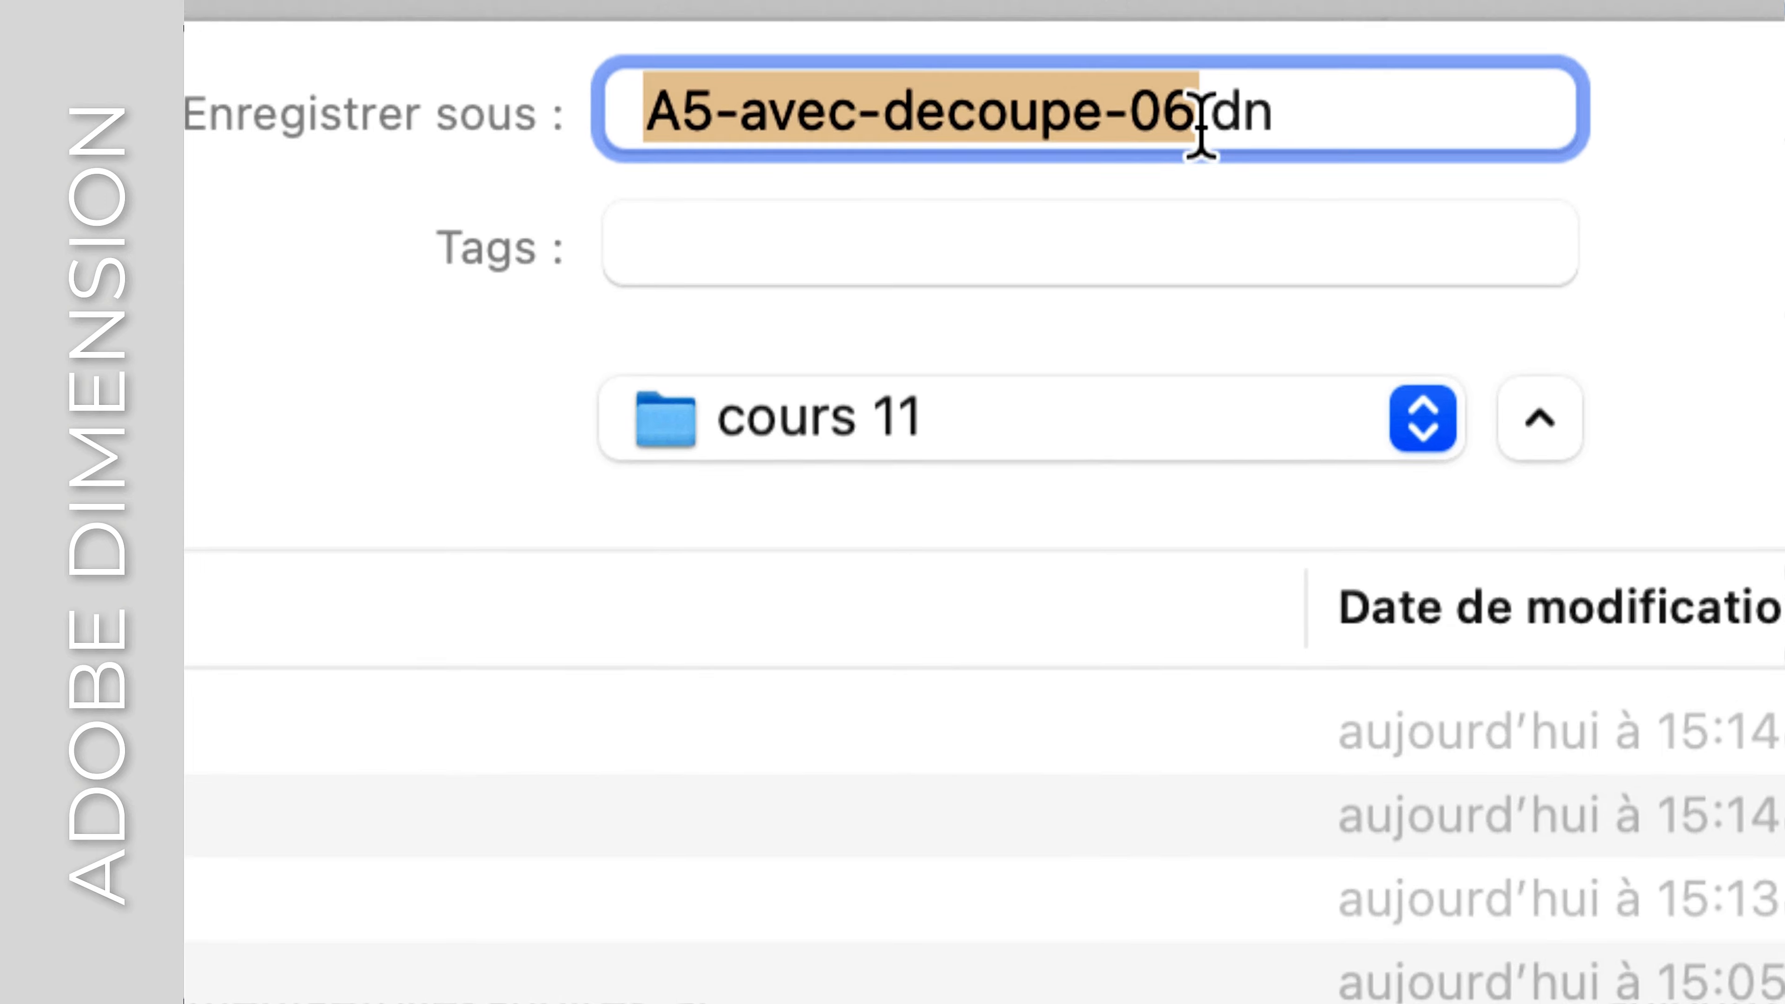
{"action": "left_click", "coordinate": [1198, 125]}
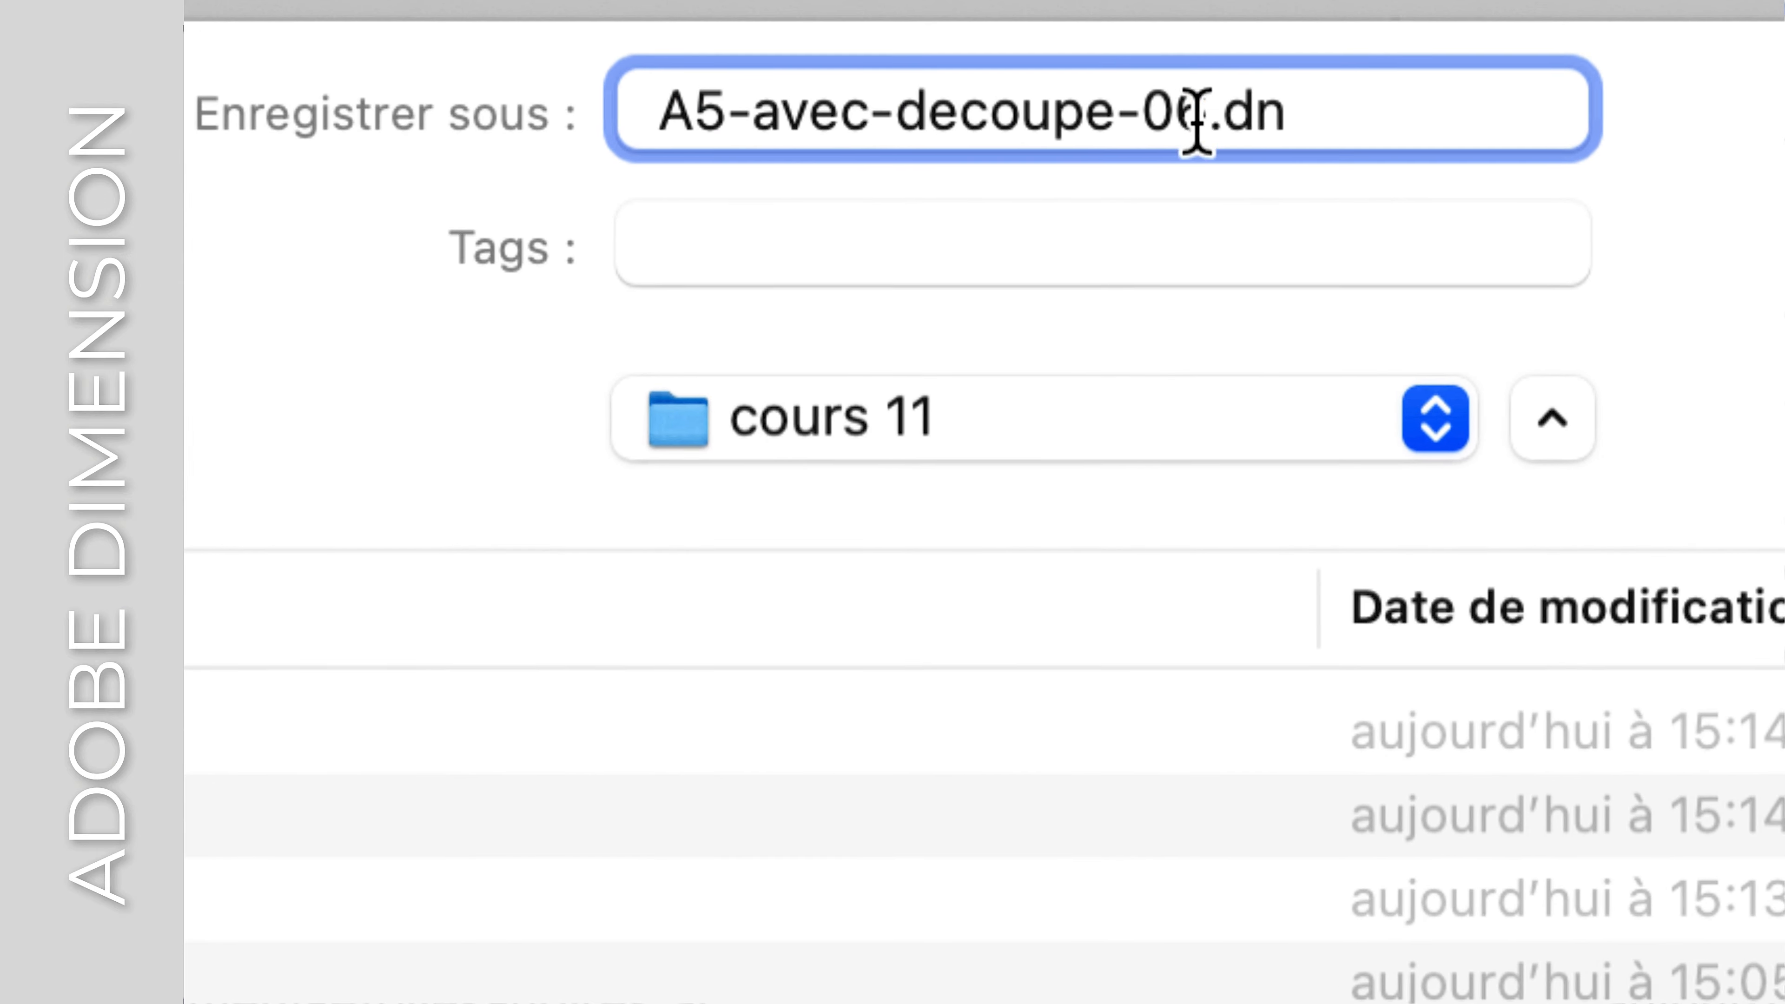
{"action": "key", "text": "shift+Left"}
{"action": "type", "text": "7"}
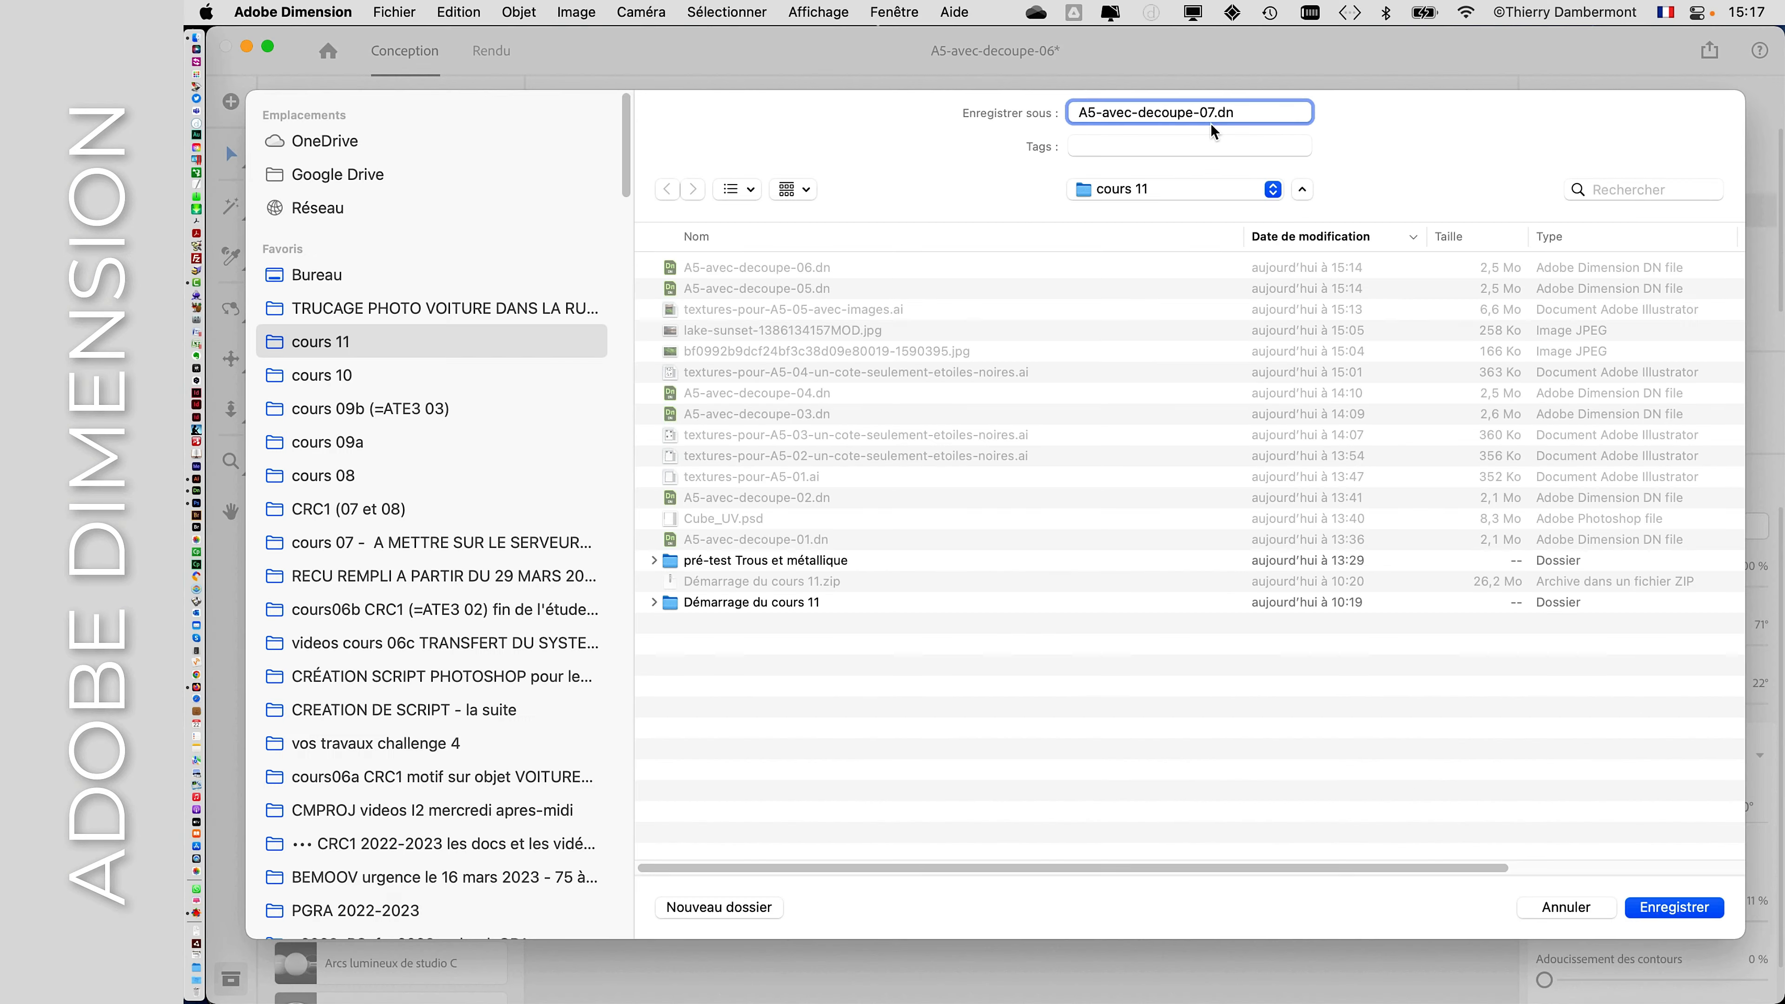
{"action": "left_click", "coordinate": [1714, 903]}
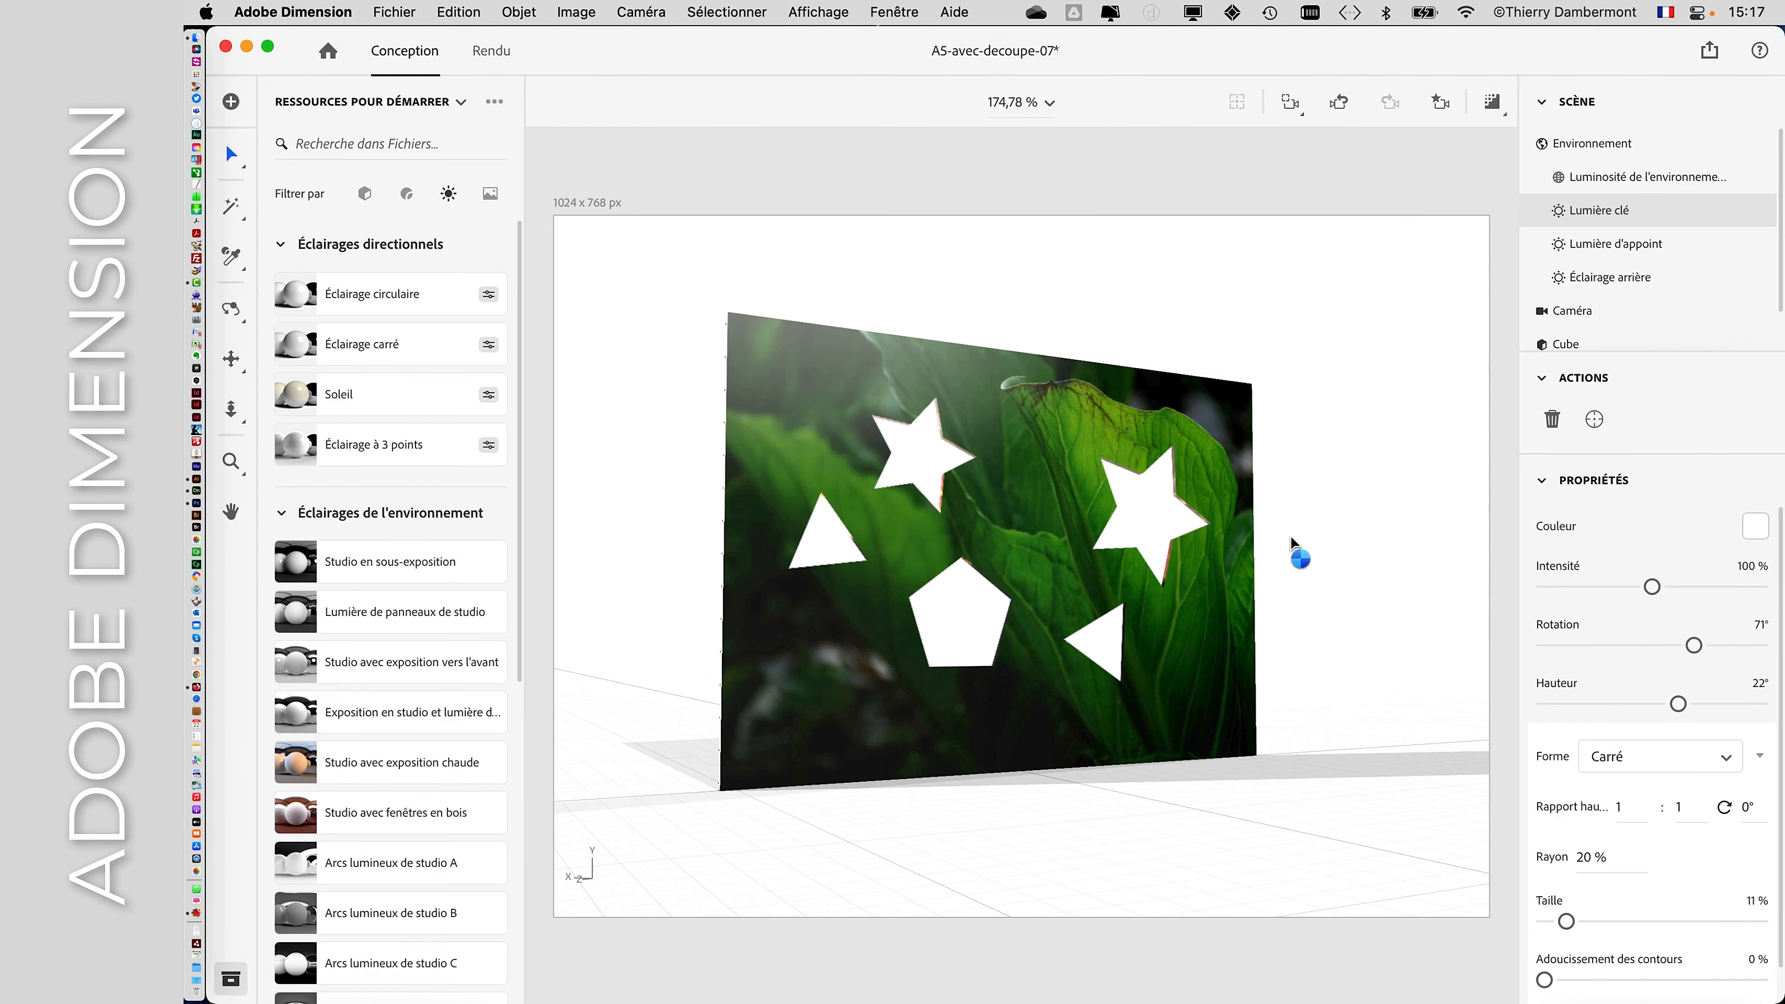
{"action": "left_click_drag", "start_coordinate": [1233, 503], "coordinate": [1326, 598]}
{"action": "left_click_drag", "start_coordinate": [1061, 608], "coordinate": [1137, 613]}
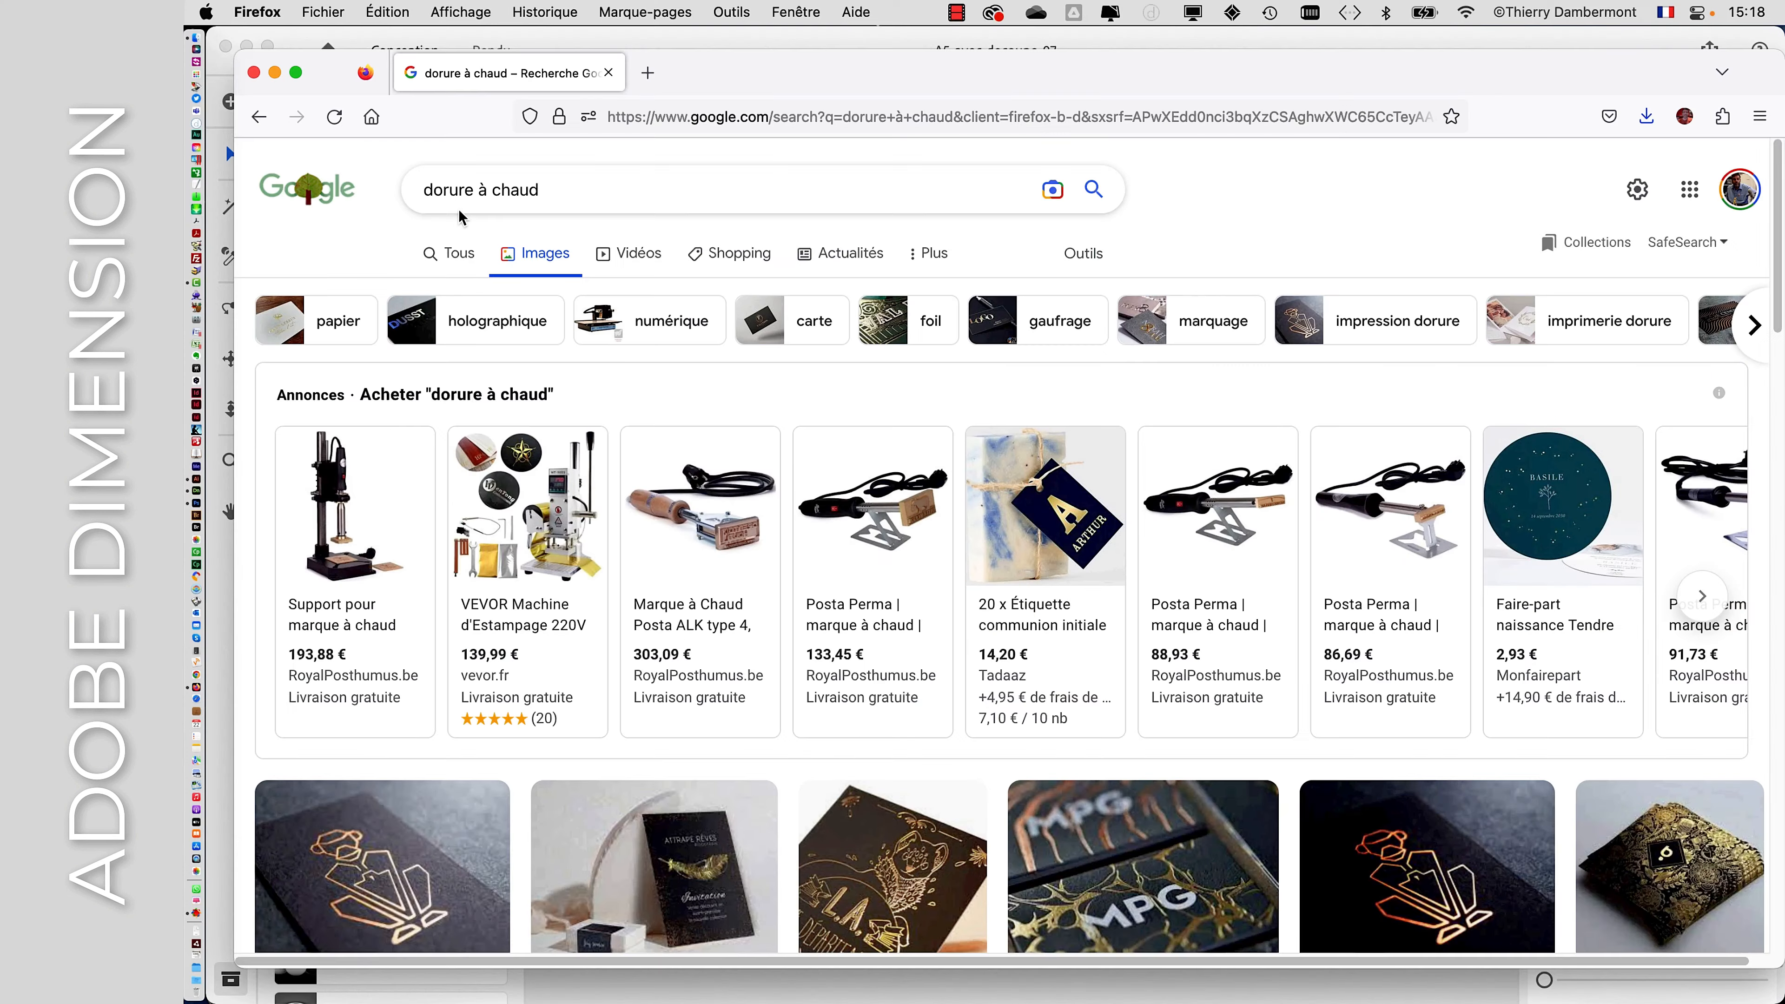
- Examine the web image results for "dorure à chaud" for examples of hot-foil gilding on printed matter
{"action": "scroll", "coordinate": [1181, 668], "scroll_direction": "down", "scroll_amount": 3}
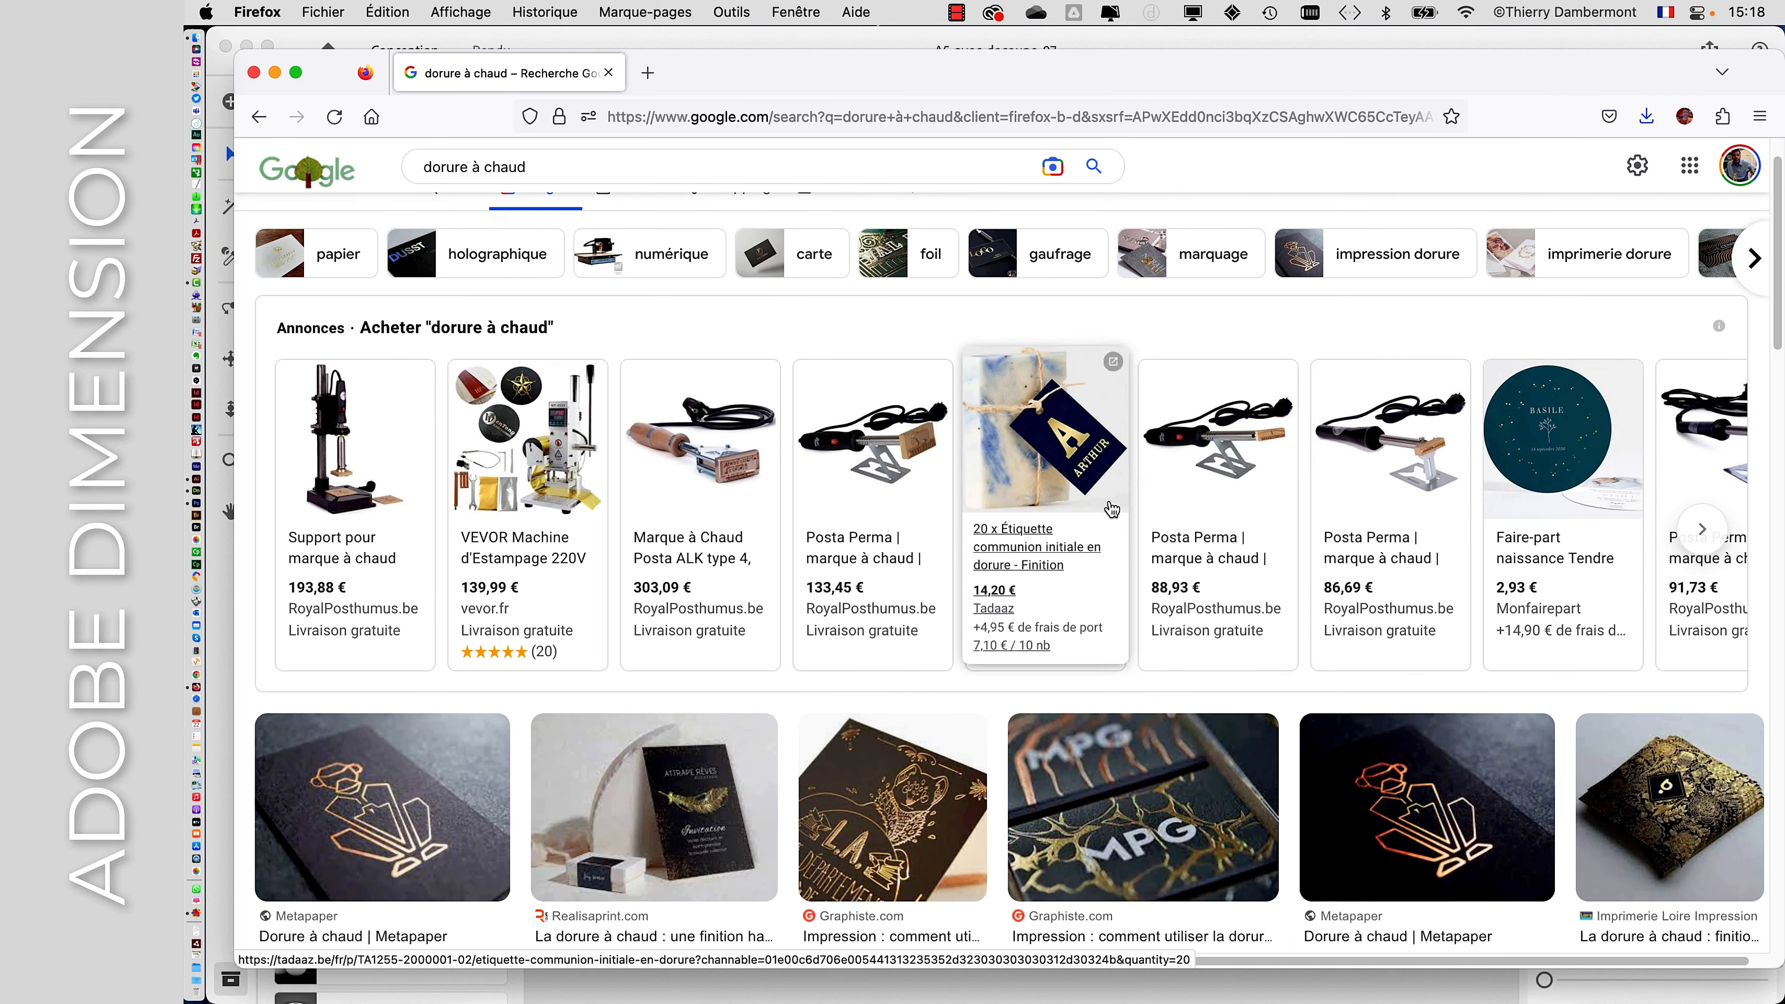
{"action": "scroll", "coordinate": [1124, 537], "scroll_direction": "down", "scroll_amount": 5}
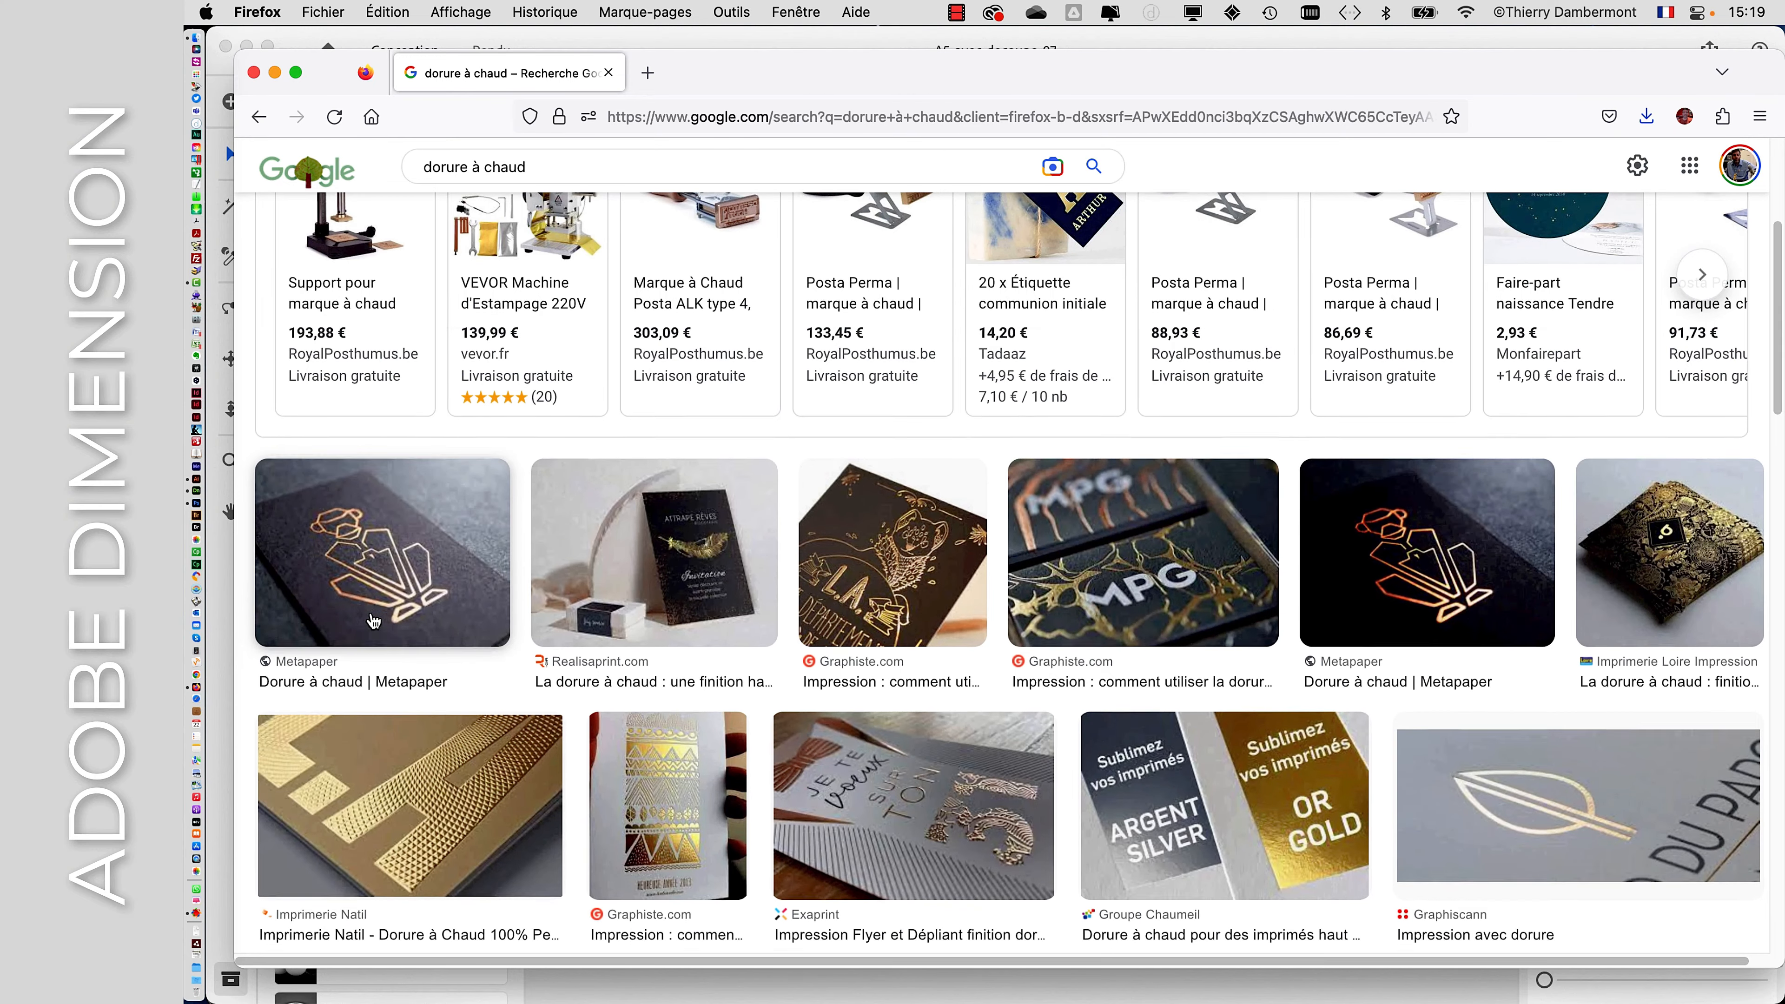
{"action": "scroll", "coordinate": [372, 620], "scroll_direction": "down", "scroll_amount": 5}
{"action": "scroll", "coordinate": [373, 620], "scroll_direction": "down", "scroll_amount": 3}
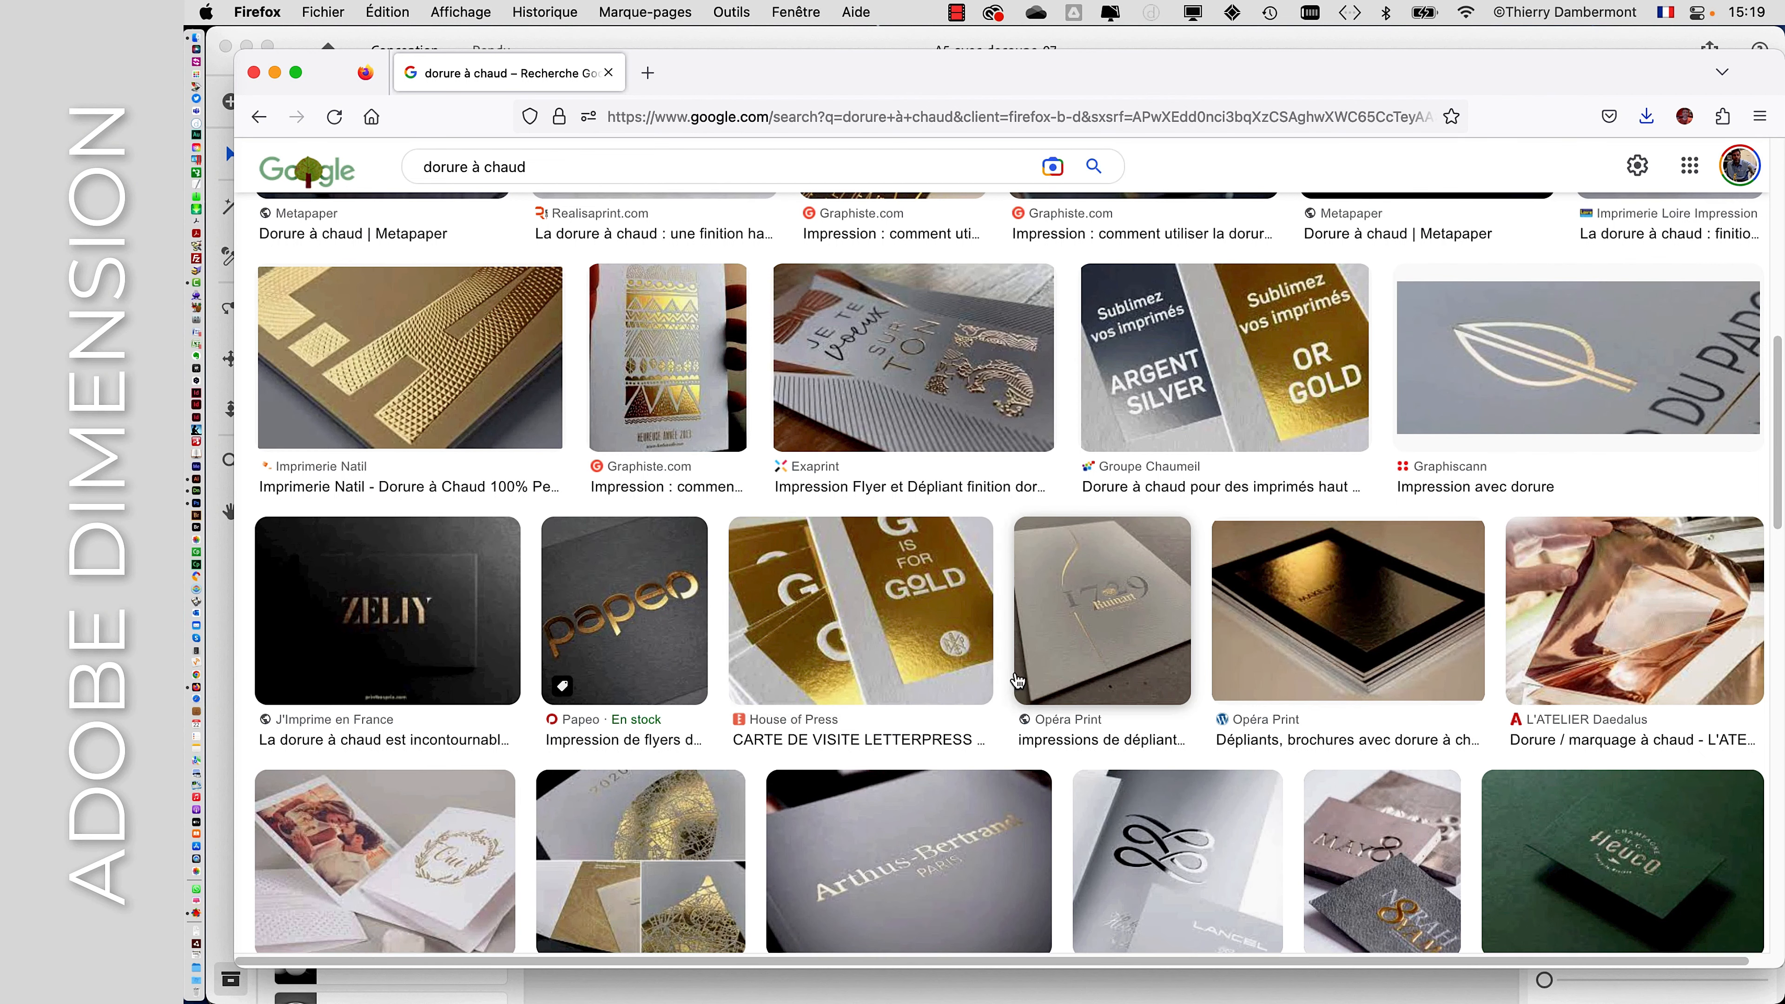
{"action": "scroll", "coordinate": [1492, 618], "scroll_direction": "down", "scroll_amount": 5}
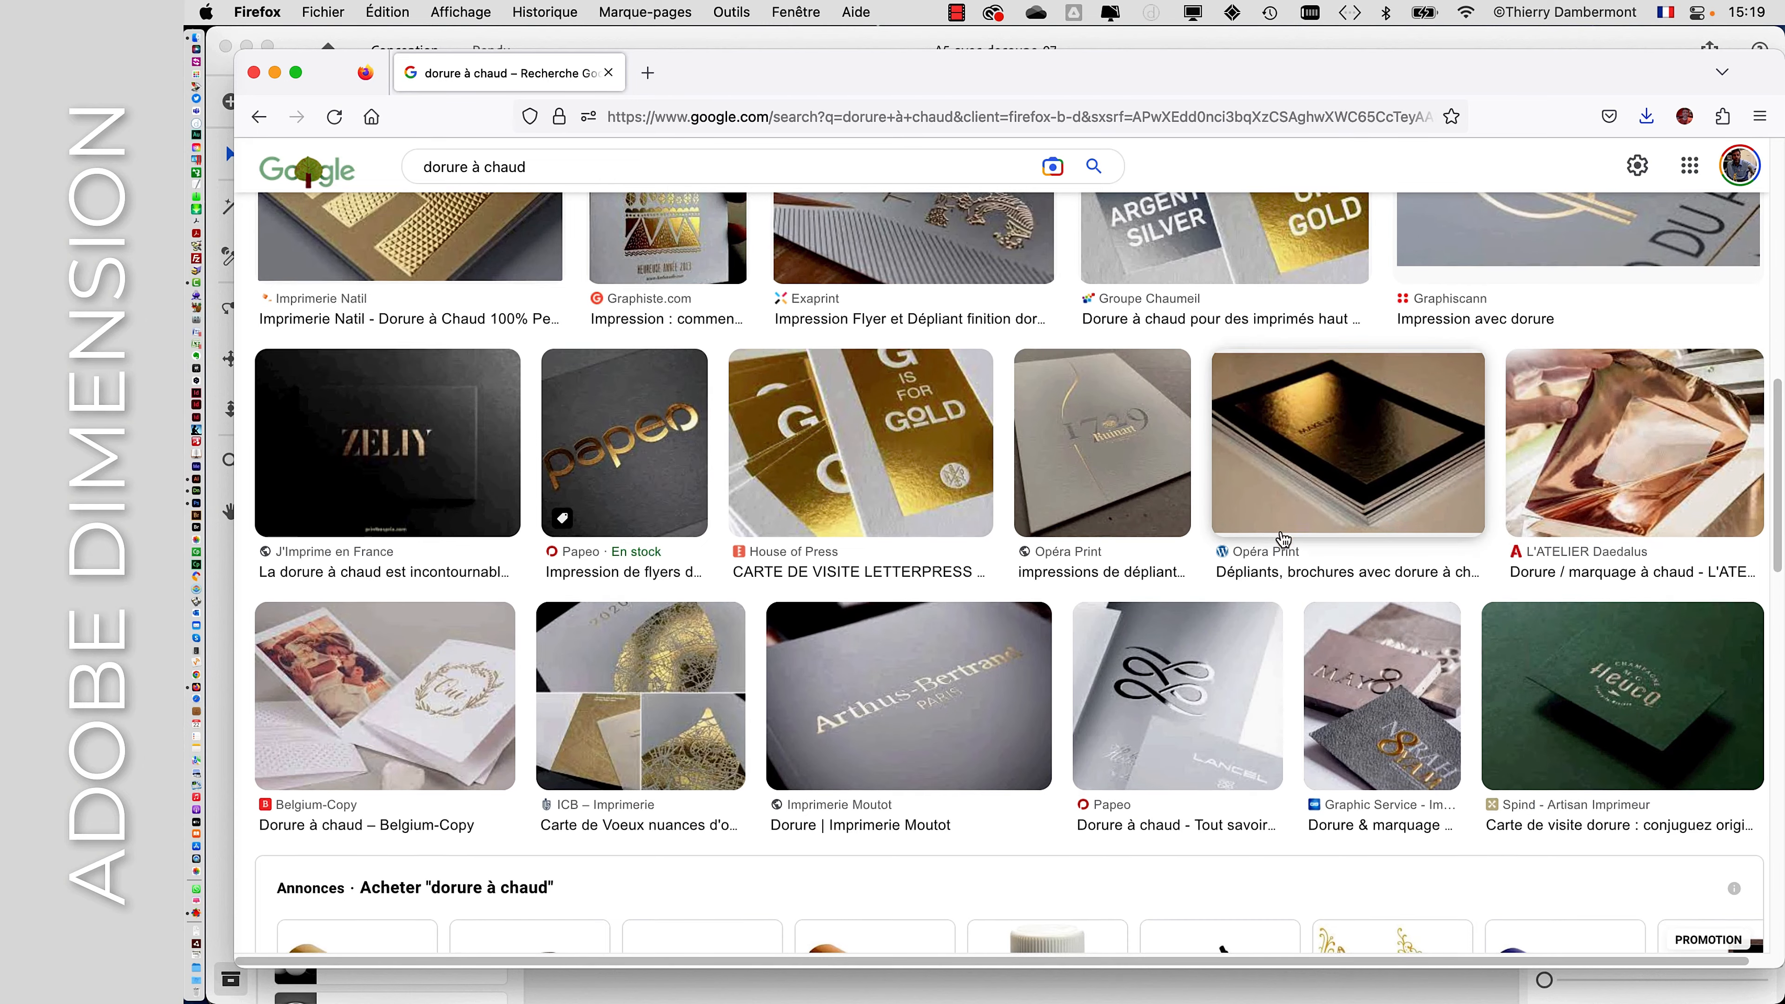
{"action": "scroll", "coordinate": [1284, 539], "scroll_direction": "down", "scroll_amount": 5}
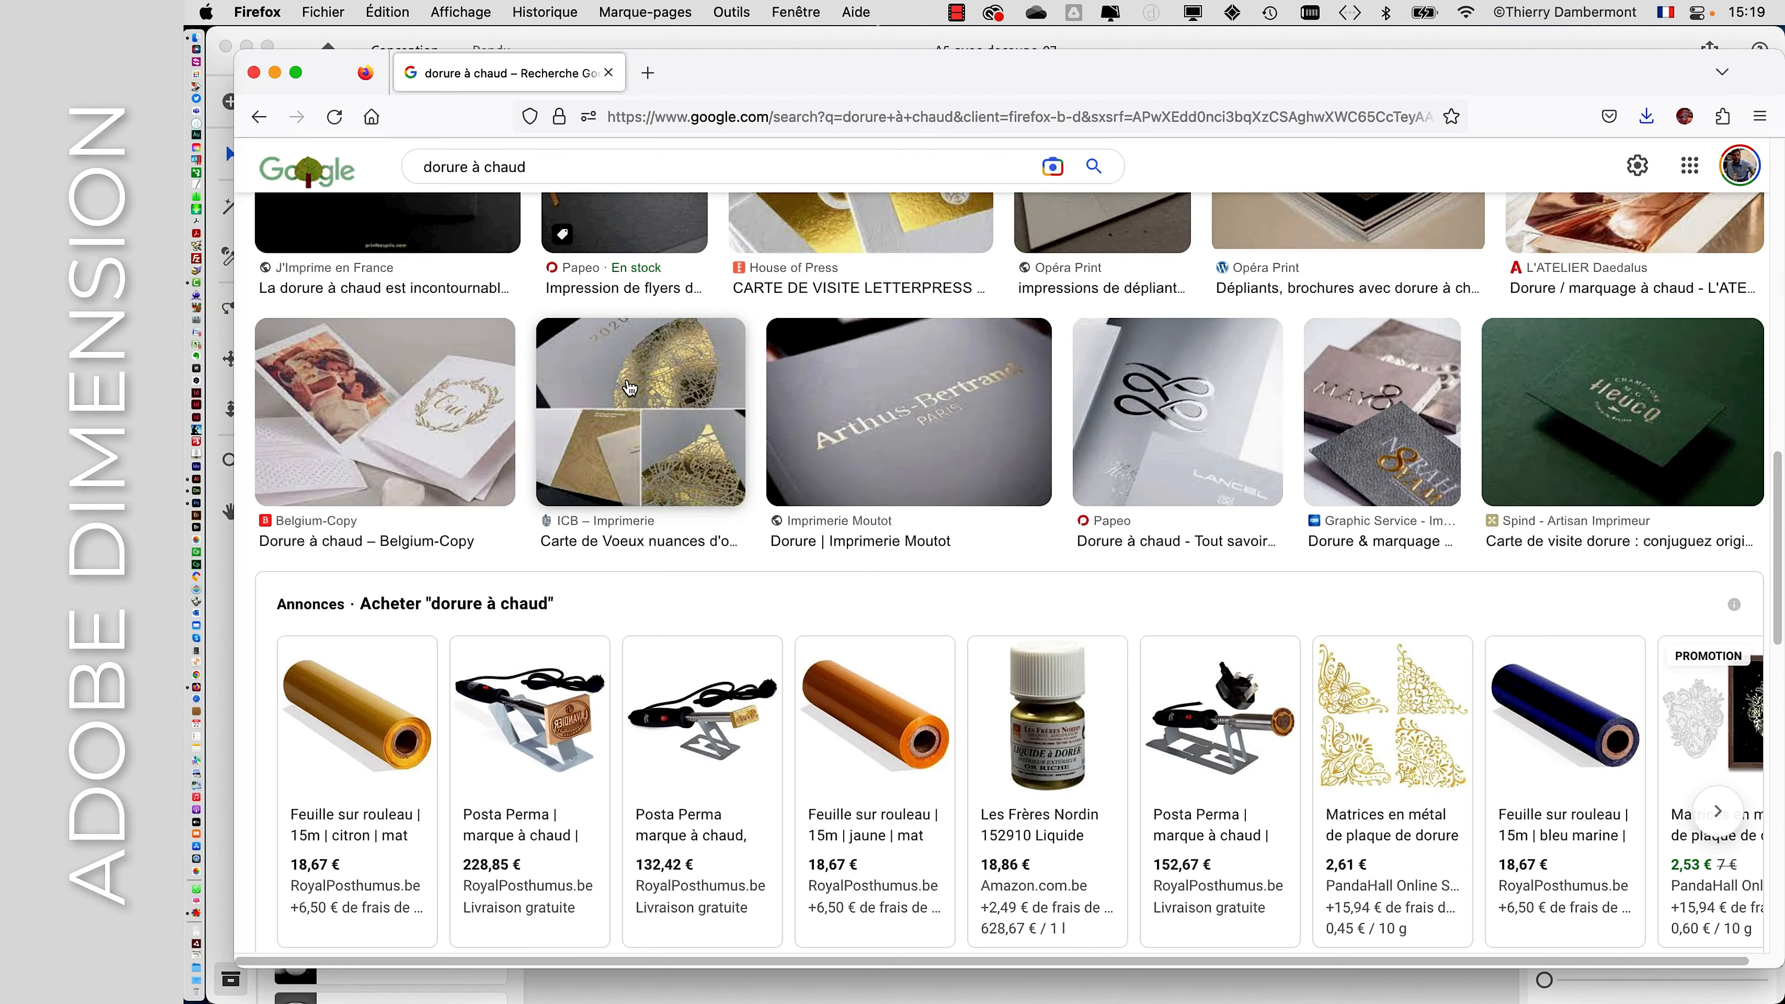
{"action": "scroll", "coordinate": [785, 479], "scroll_direction": "down", "scroll_amount": 5}
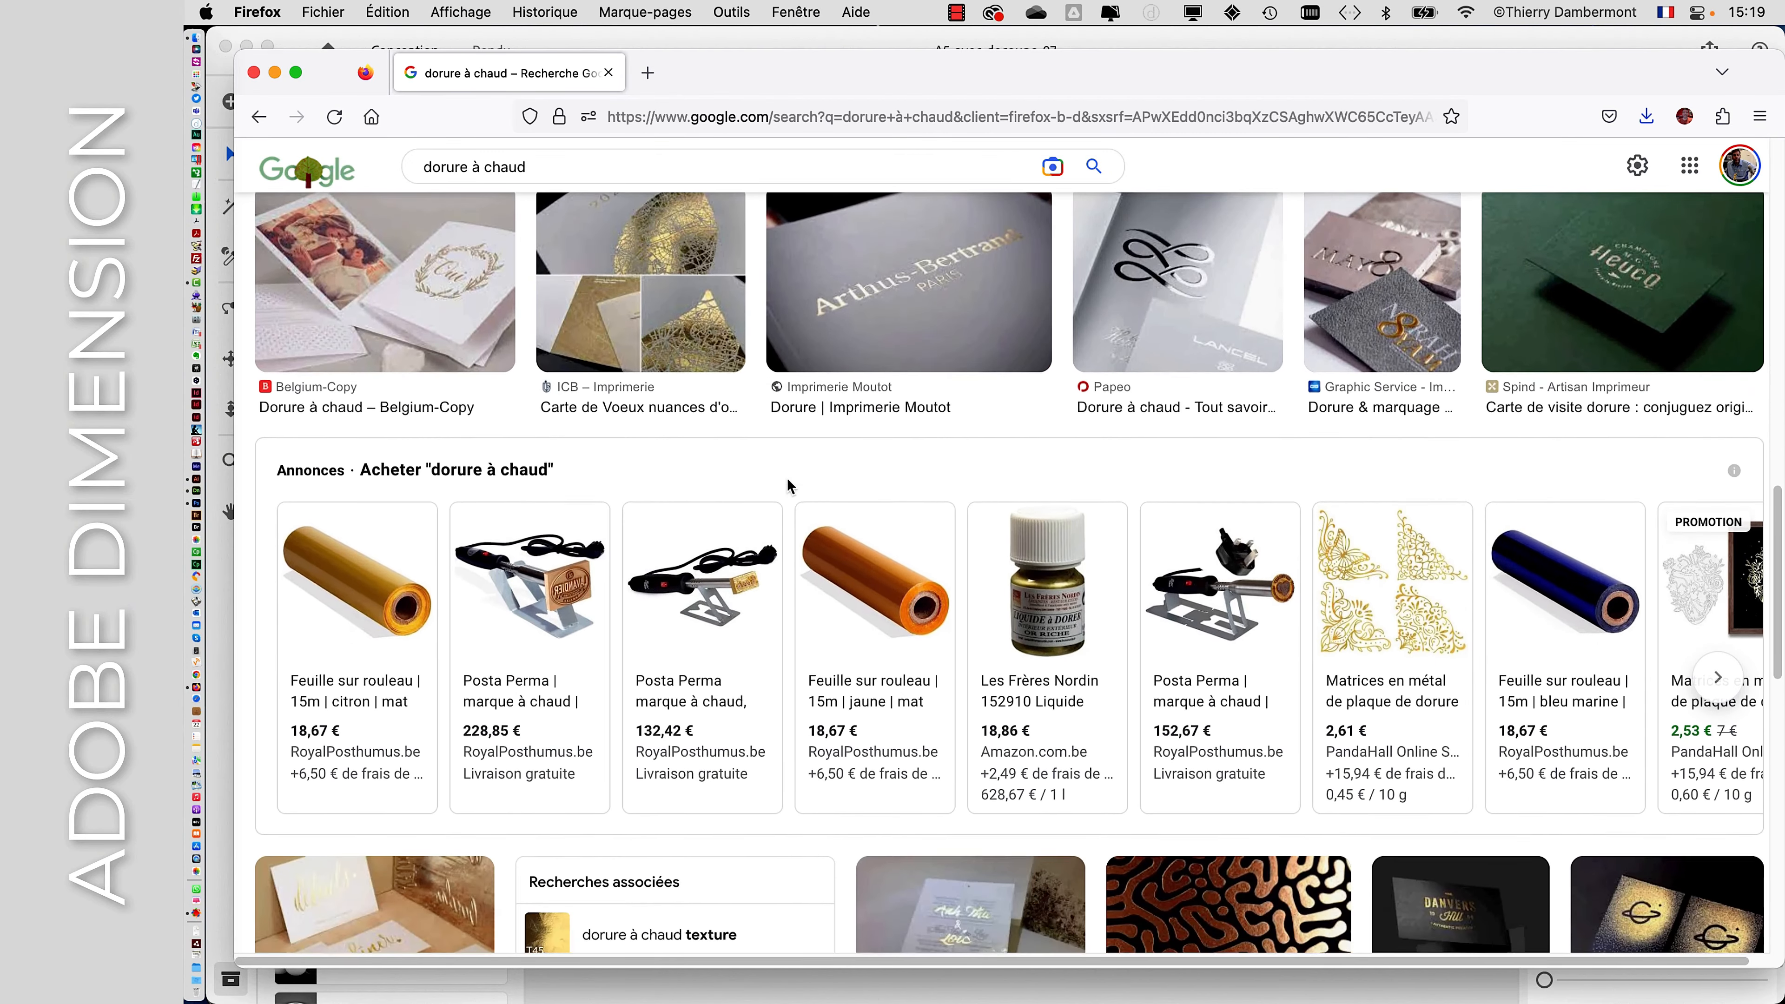
{"action": "scroll", "coordinate": [785, 500], "scroll_direction": "down", "scroll_amount": 6}
{"action": "scroll", "coordinate": [785, 510], "scroll_direction": "up", "scroll_amount": 5}
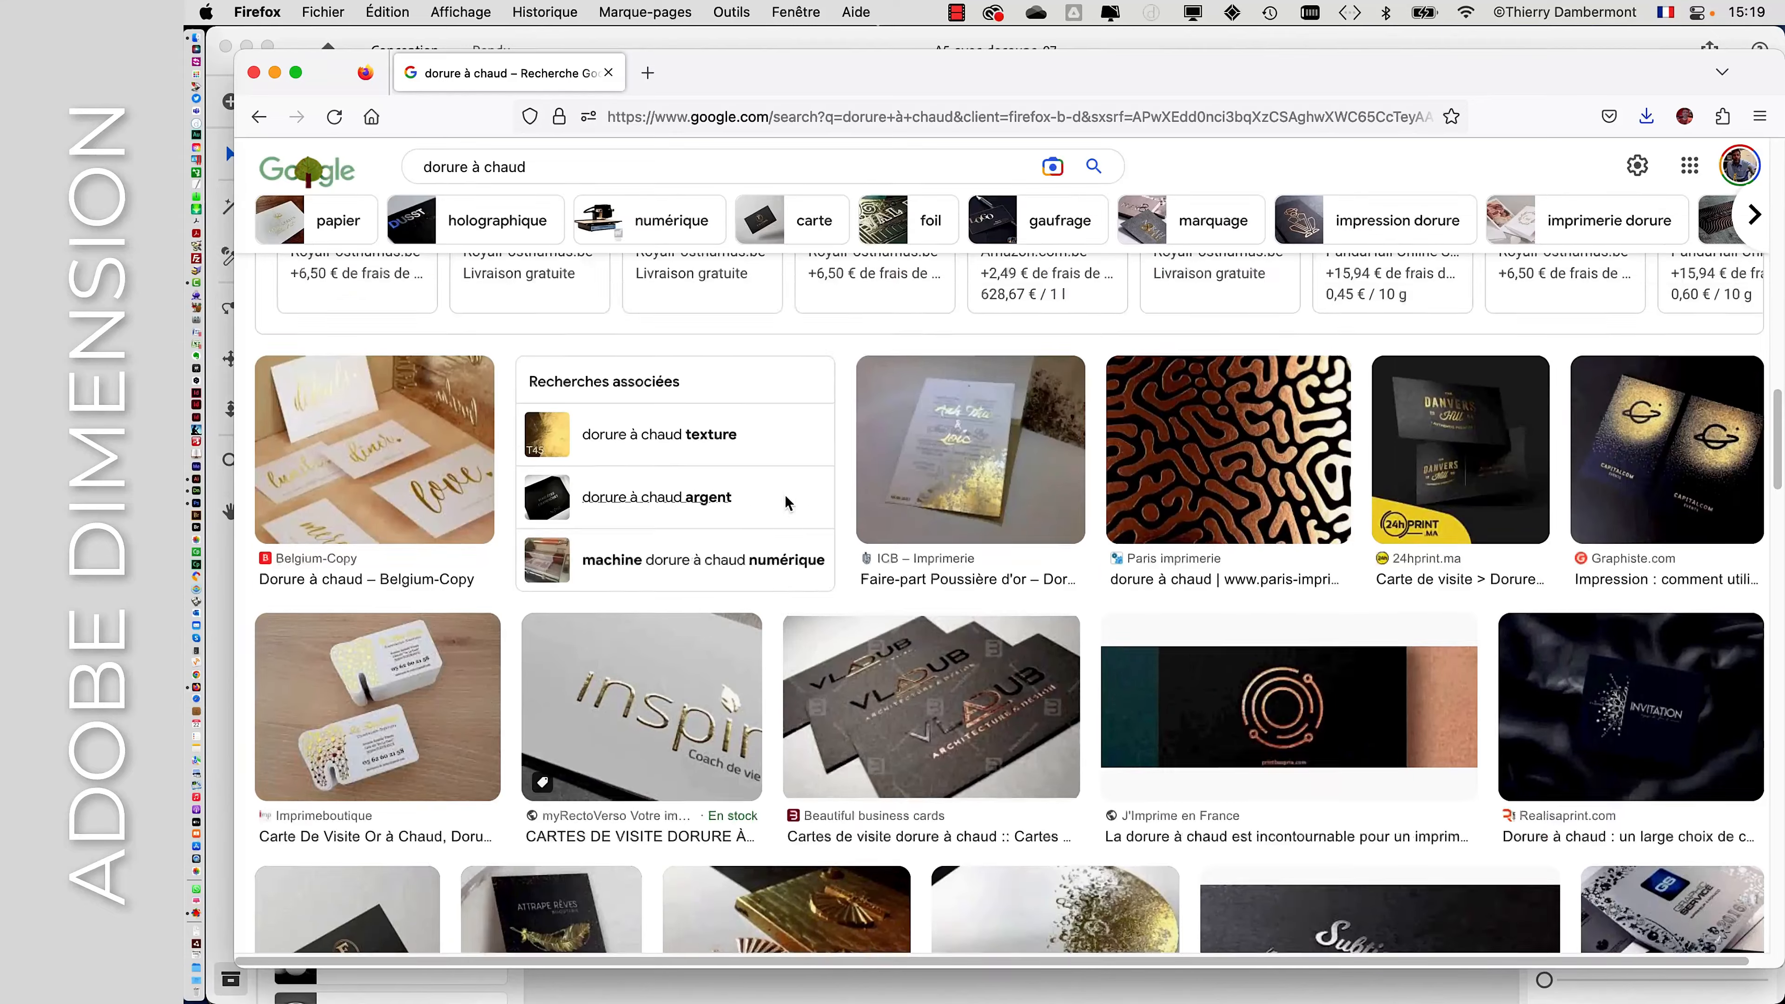
{"action": "scroll", "coordinate": [785, 512], "scroll_direction": "down", "scroll_amount": 8}
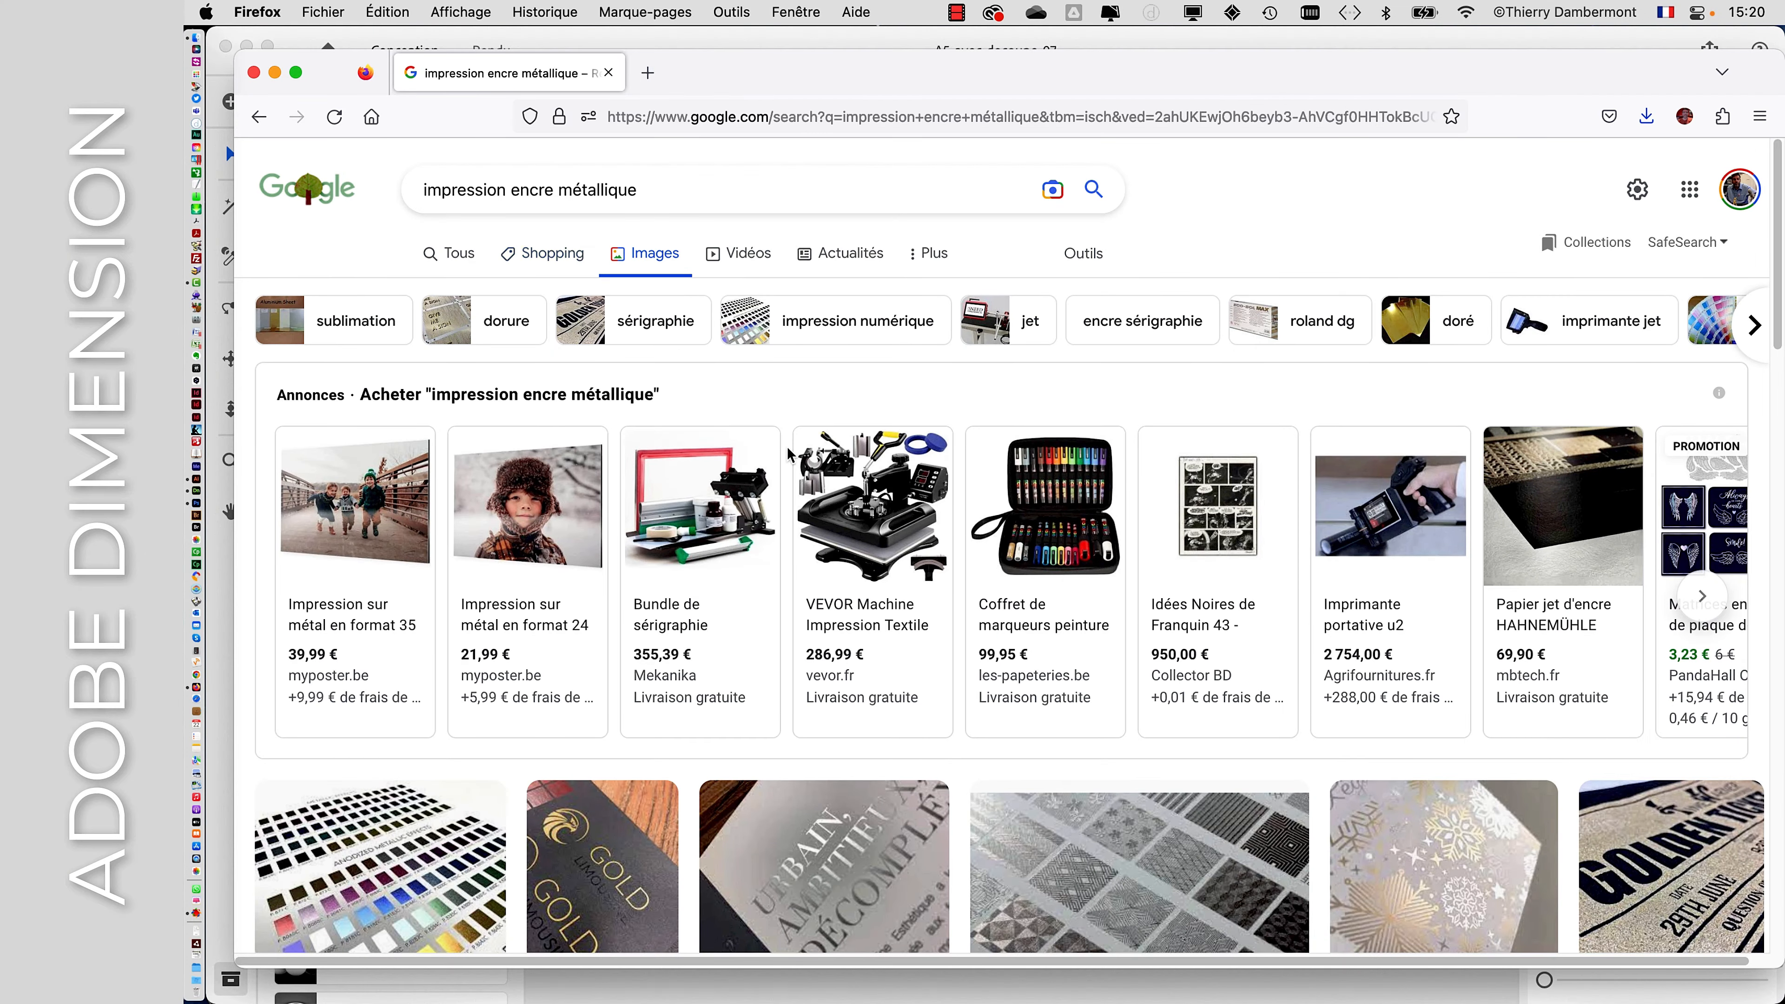
- Examine the image results for "impression encre métallique" for examples of printing with metallic inks
{"action": "scroll", "coordinate": [790, 453], "scroll_direction": "down", "scroll_amount": 10}
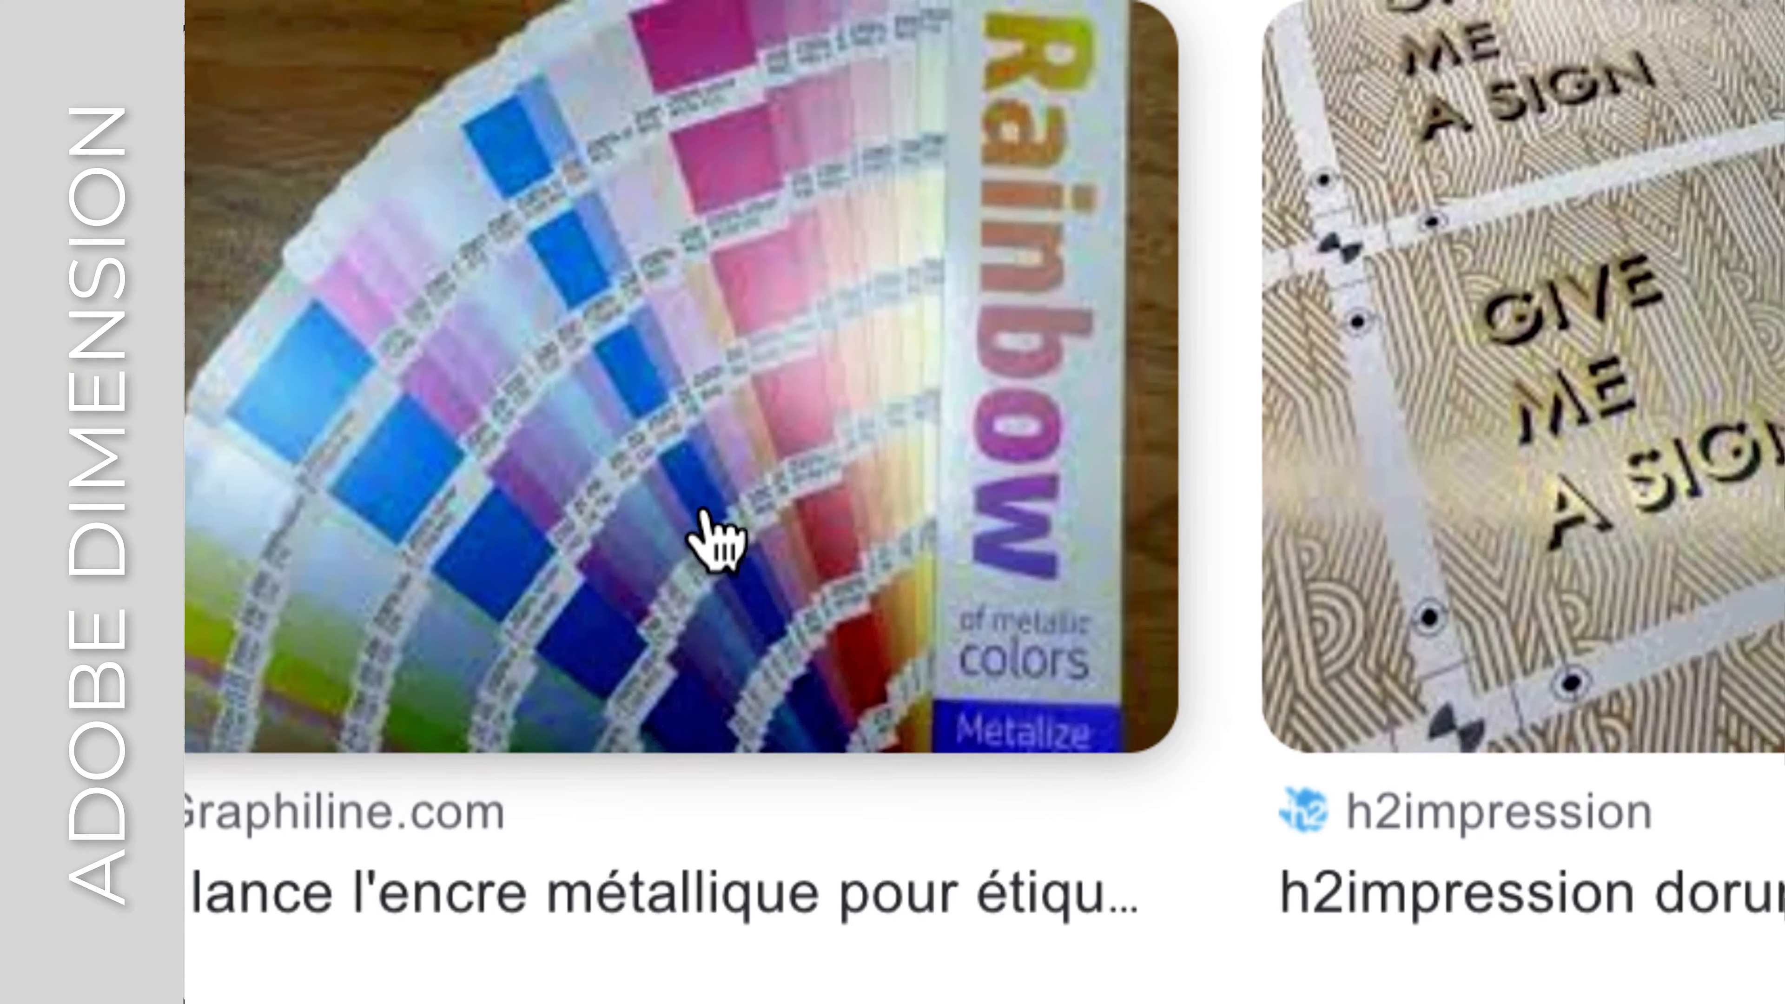
{"action": "scroll", "coordinate": [703, 538], "scroll_direction": "down", "scroll_amount": 5}
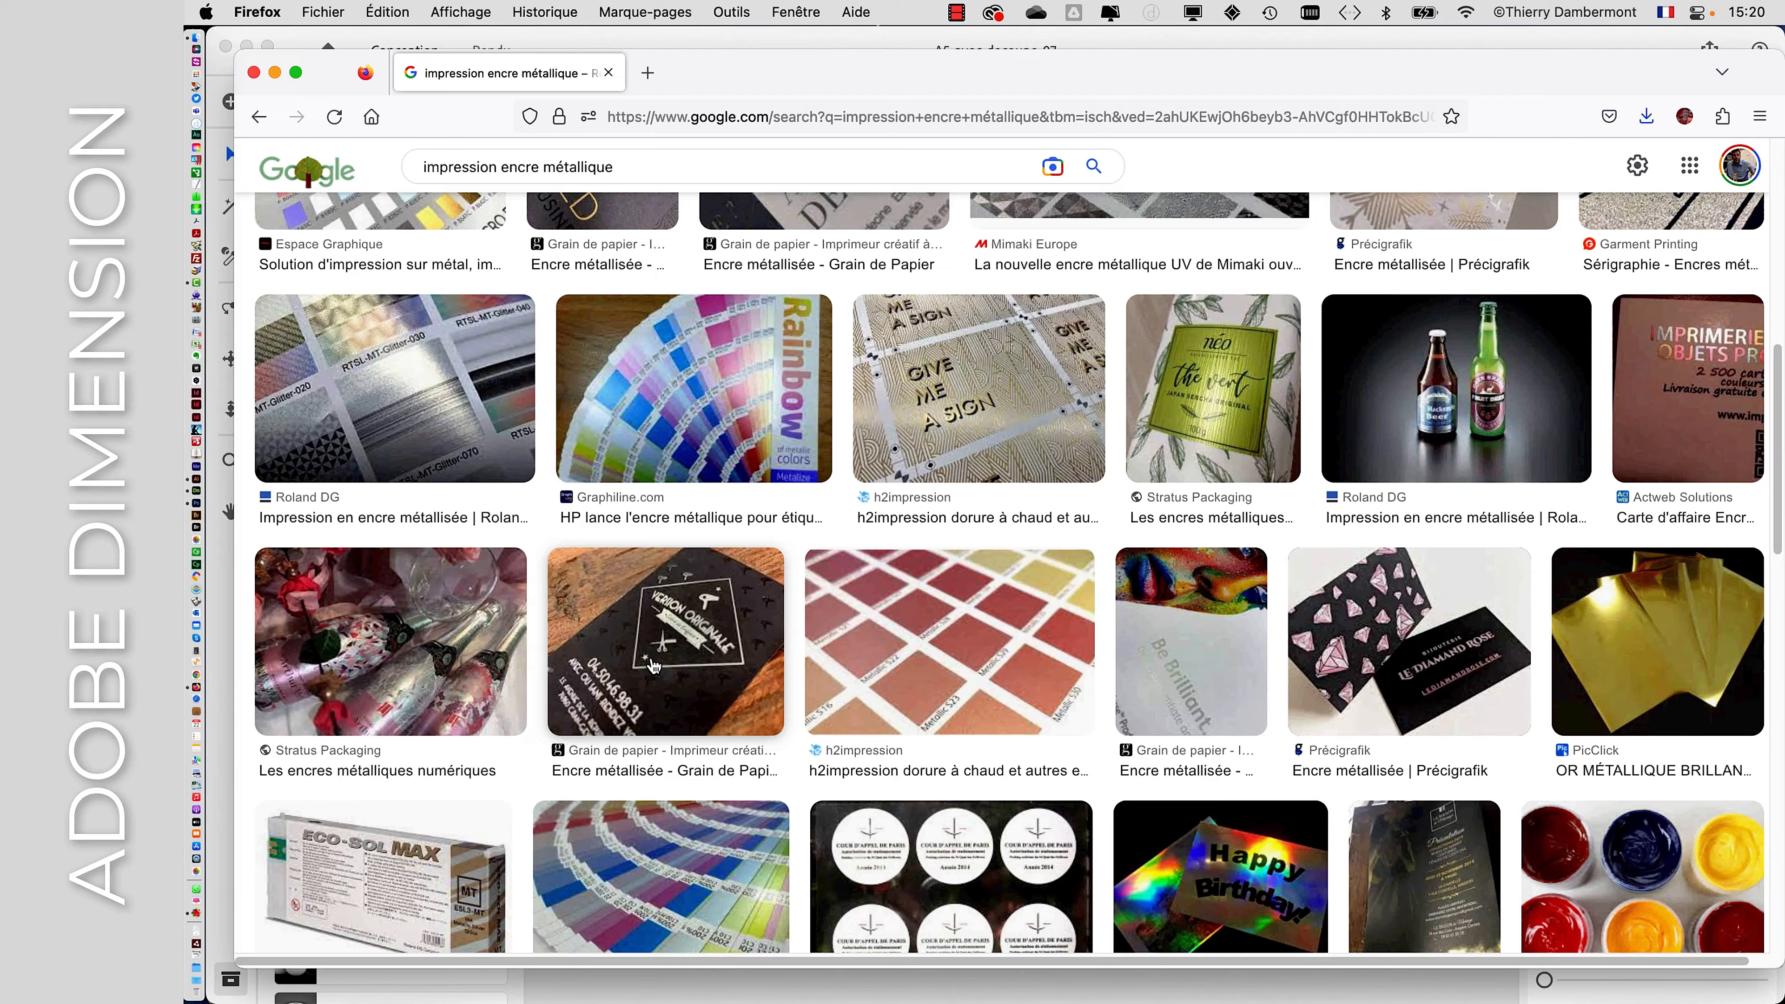
{"action": "scroll", "coordinate": [652, 661], "scroll_direction": "down", "scroll_amount": 3}
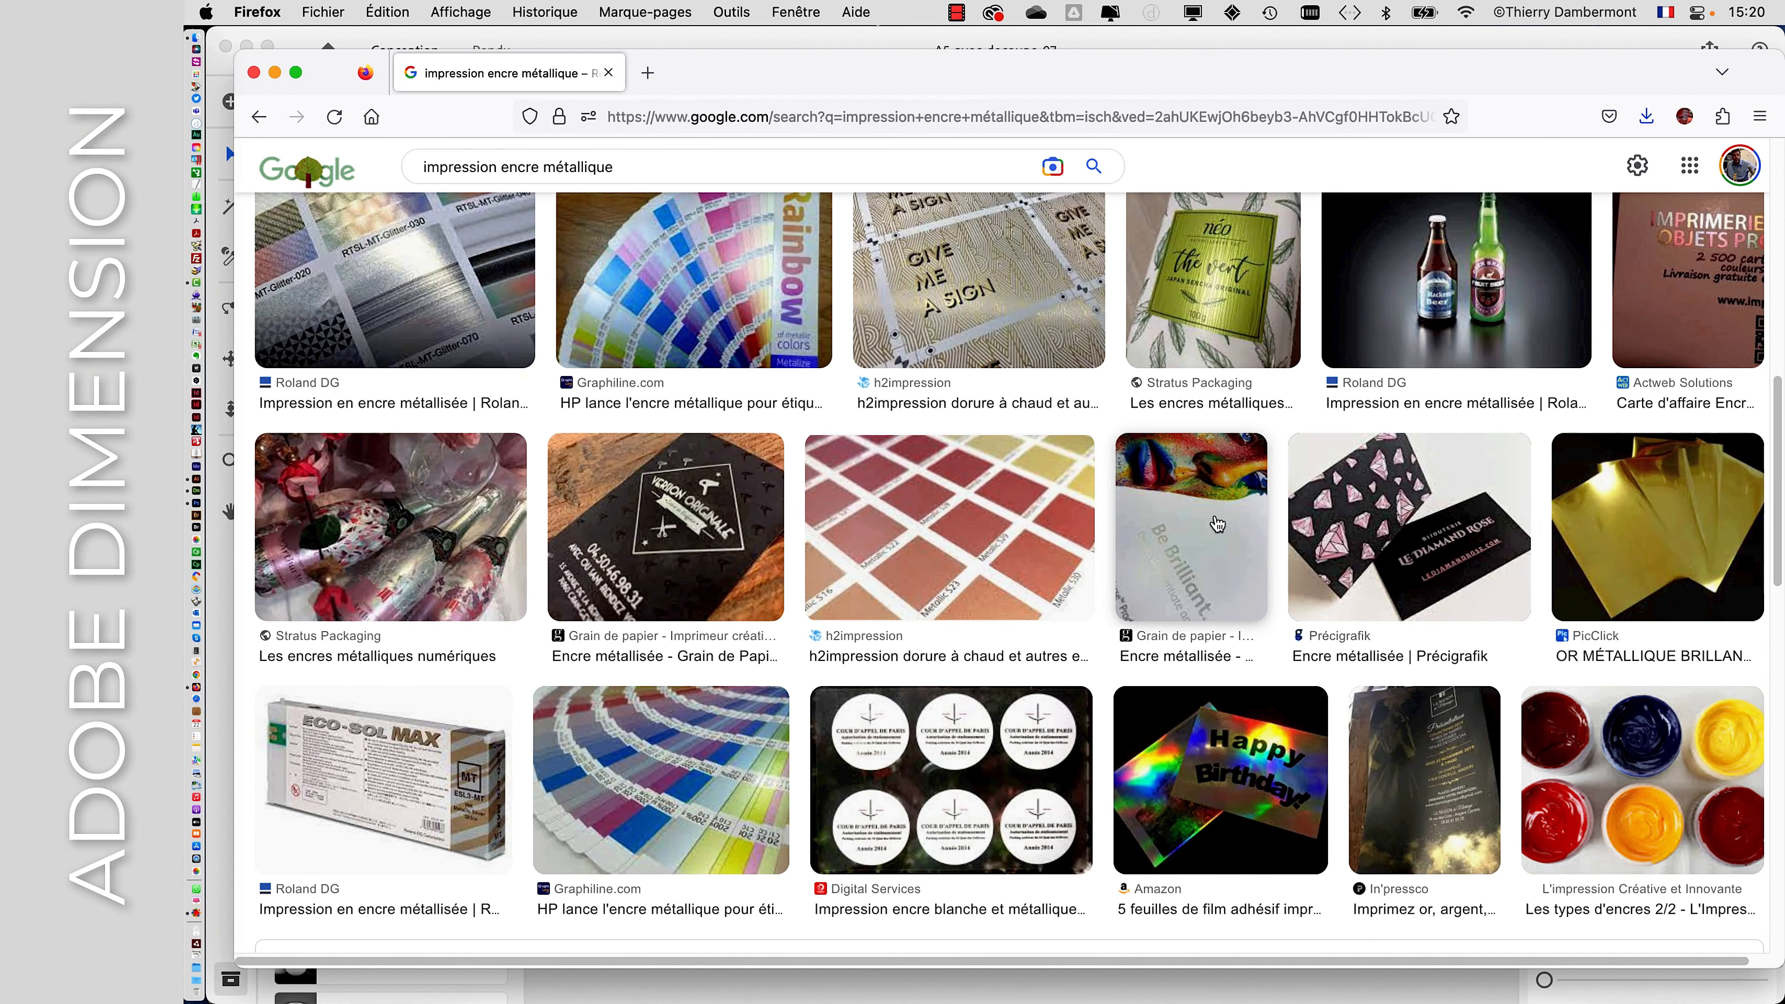
{"action": "scroll", "coordinate": [737, 545], "scroll_direction": "down", "scroll_amount": 1}
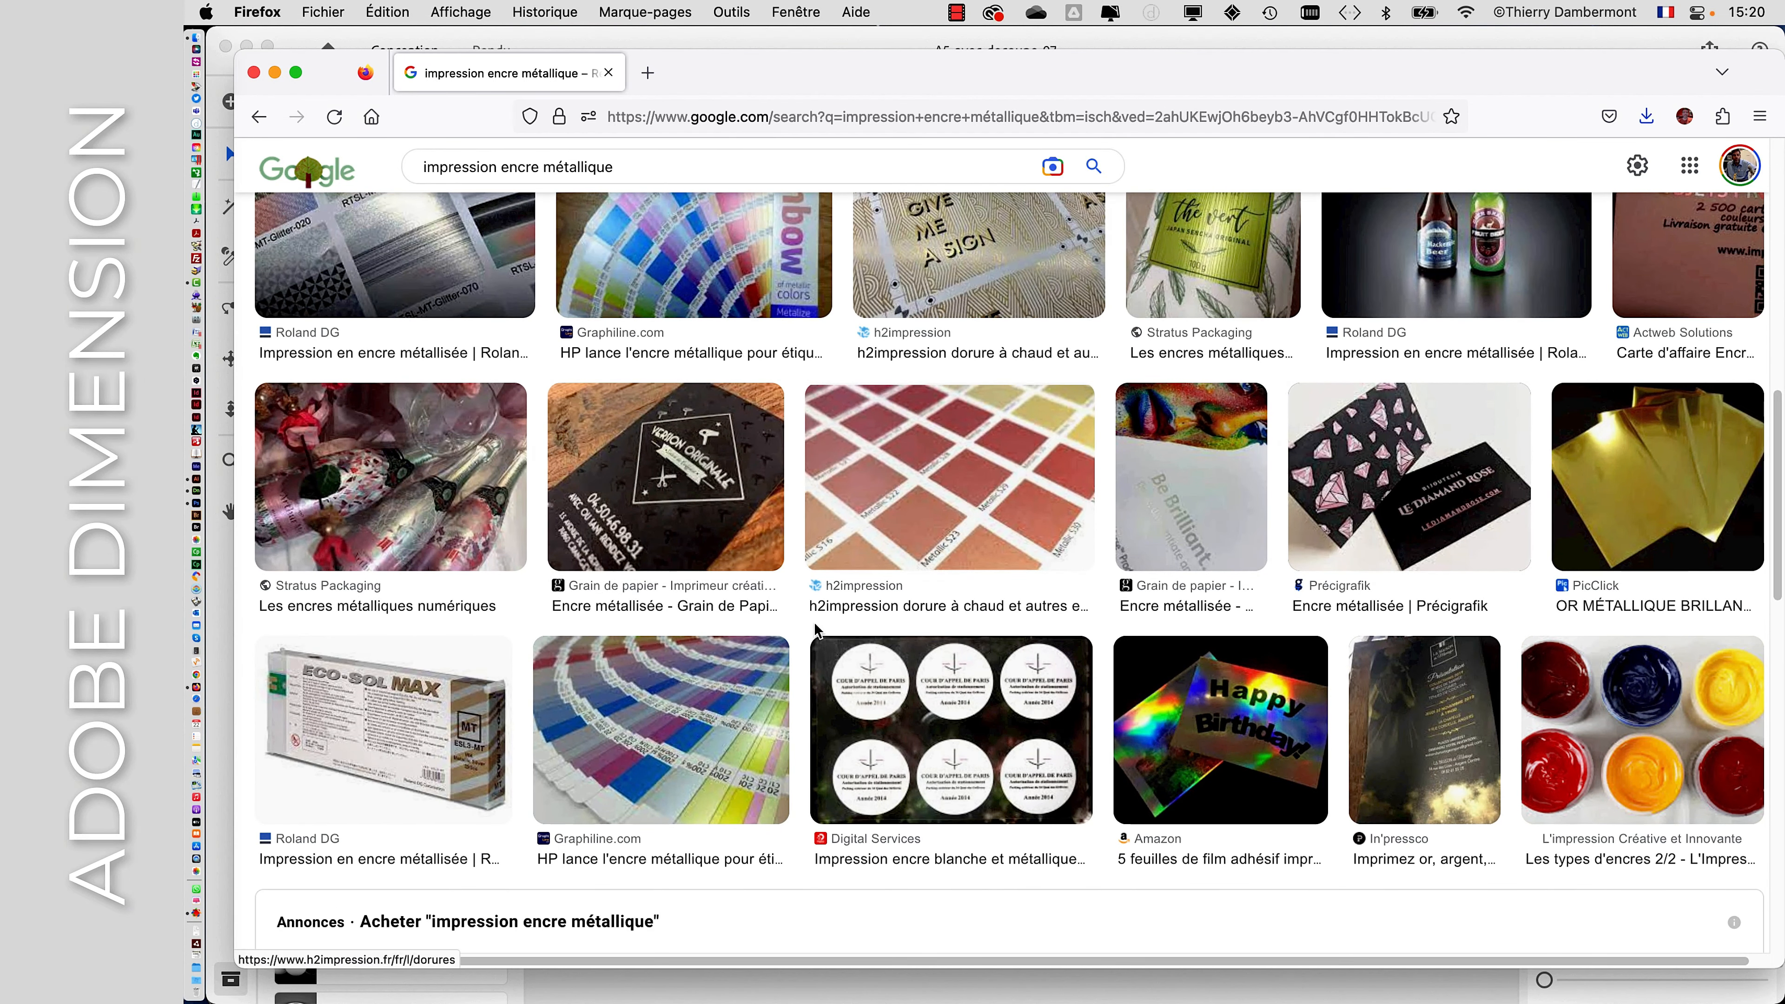
{"action": "scroll", "coordinate": [801, 647], "scroll_direction": "down", "scroll_amount": 2}
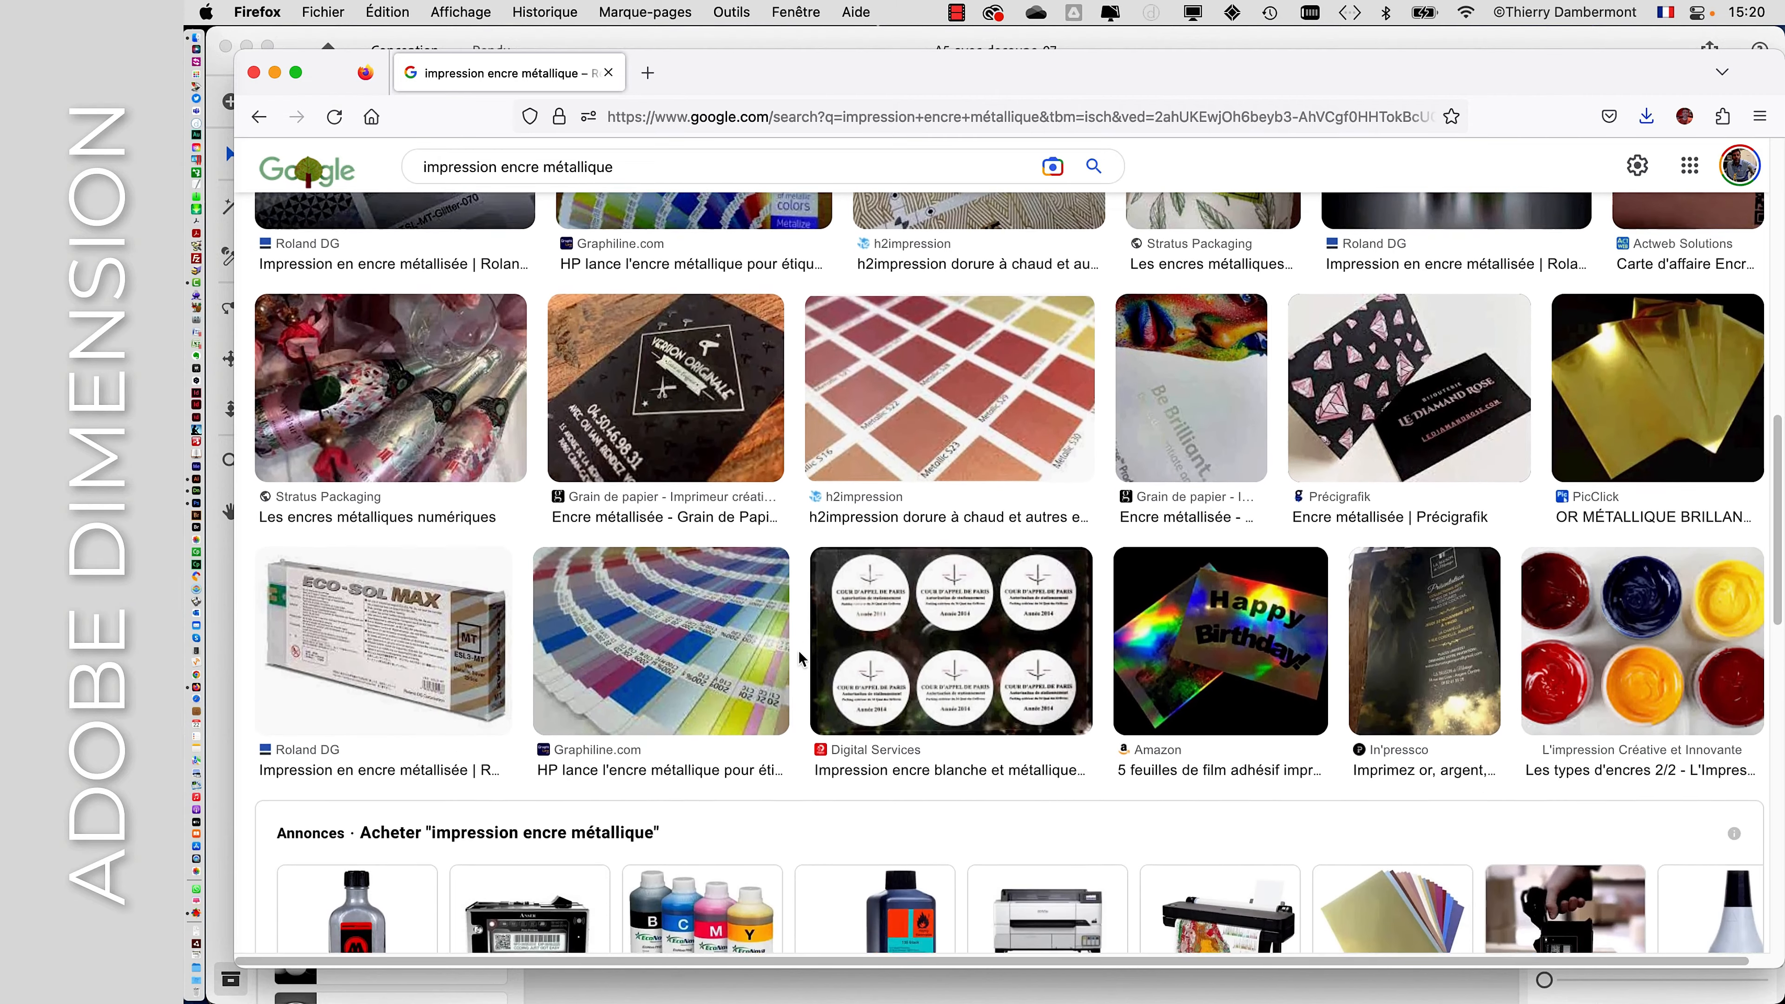
{"action": "scroll", "coordinate": [800, 658], "scroll_direction": "down", "scroll_amount": 4}
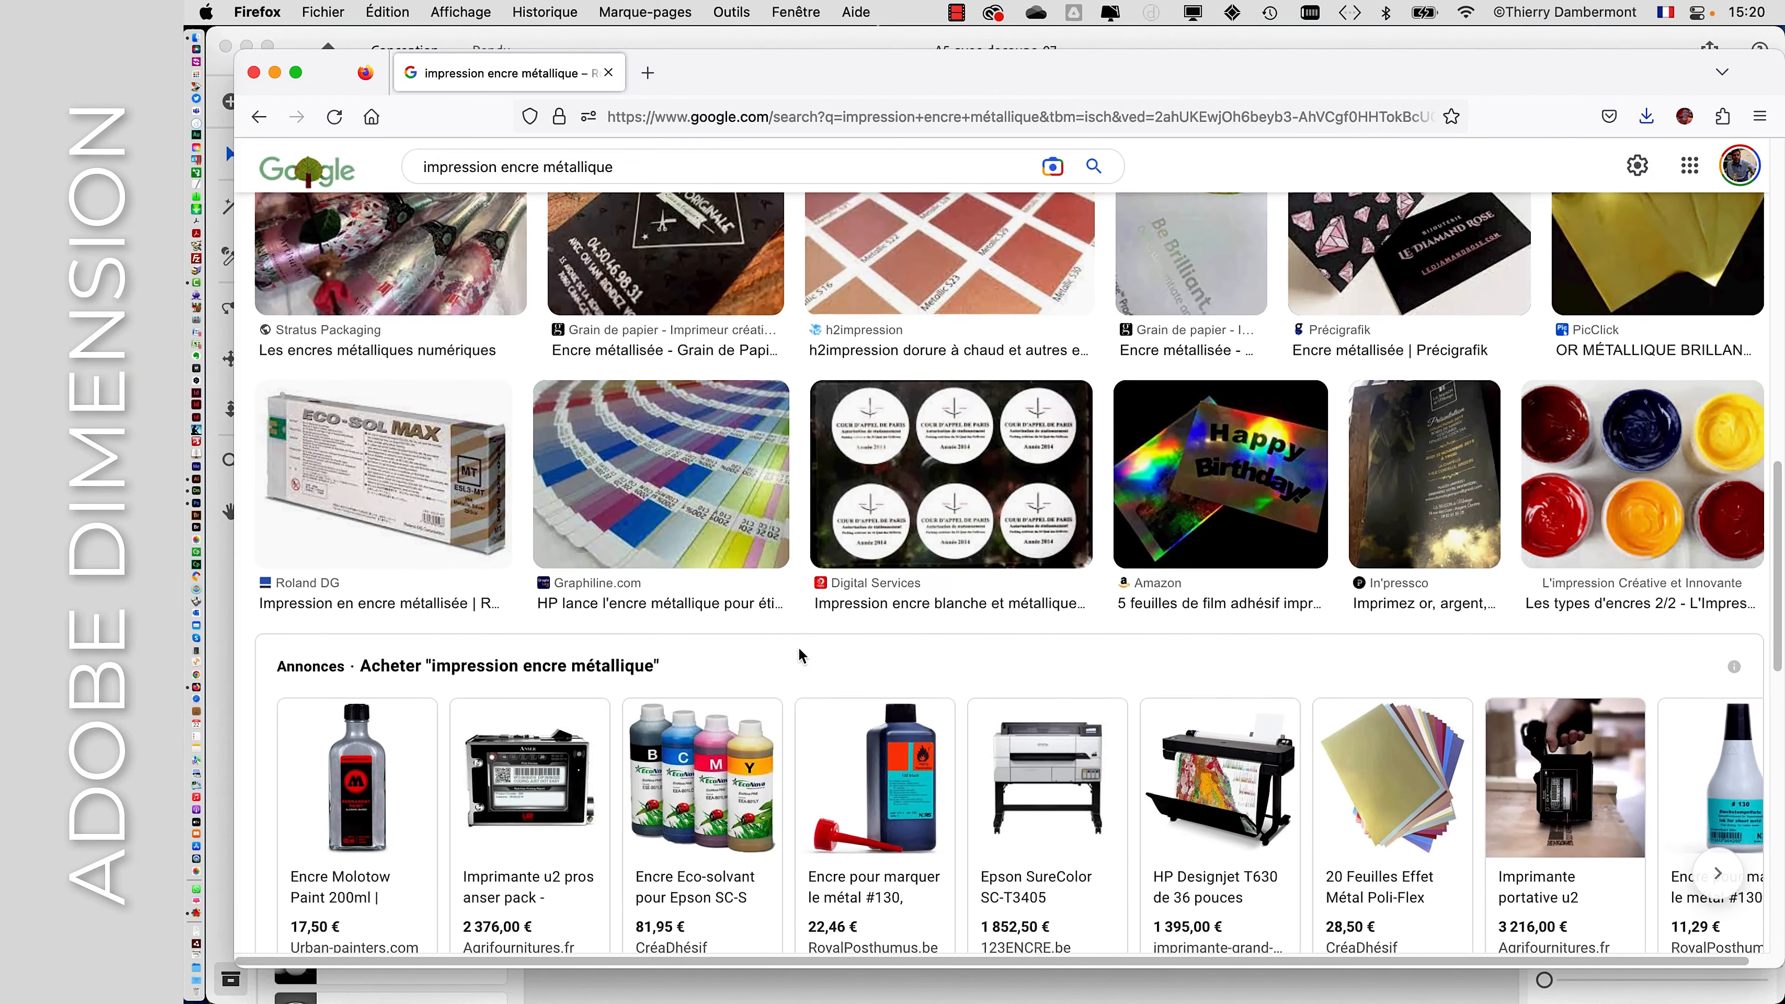
{"action": "scroll", "coordinate": [800, 658], "scroll_direction": "down", "scroll_amount": 10}
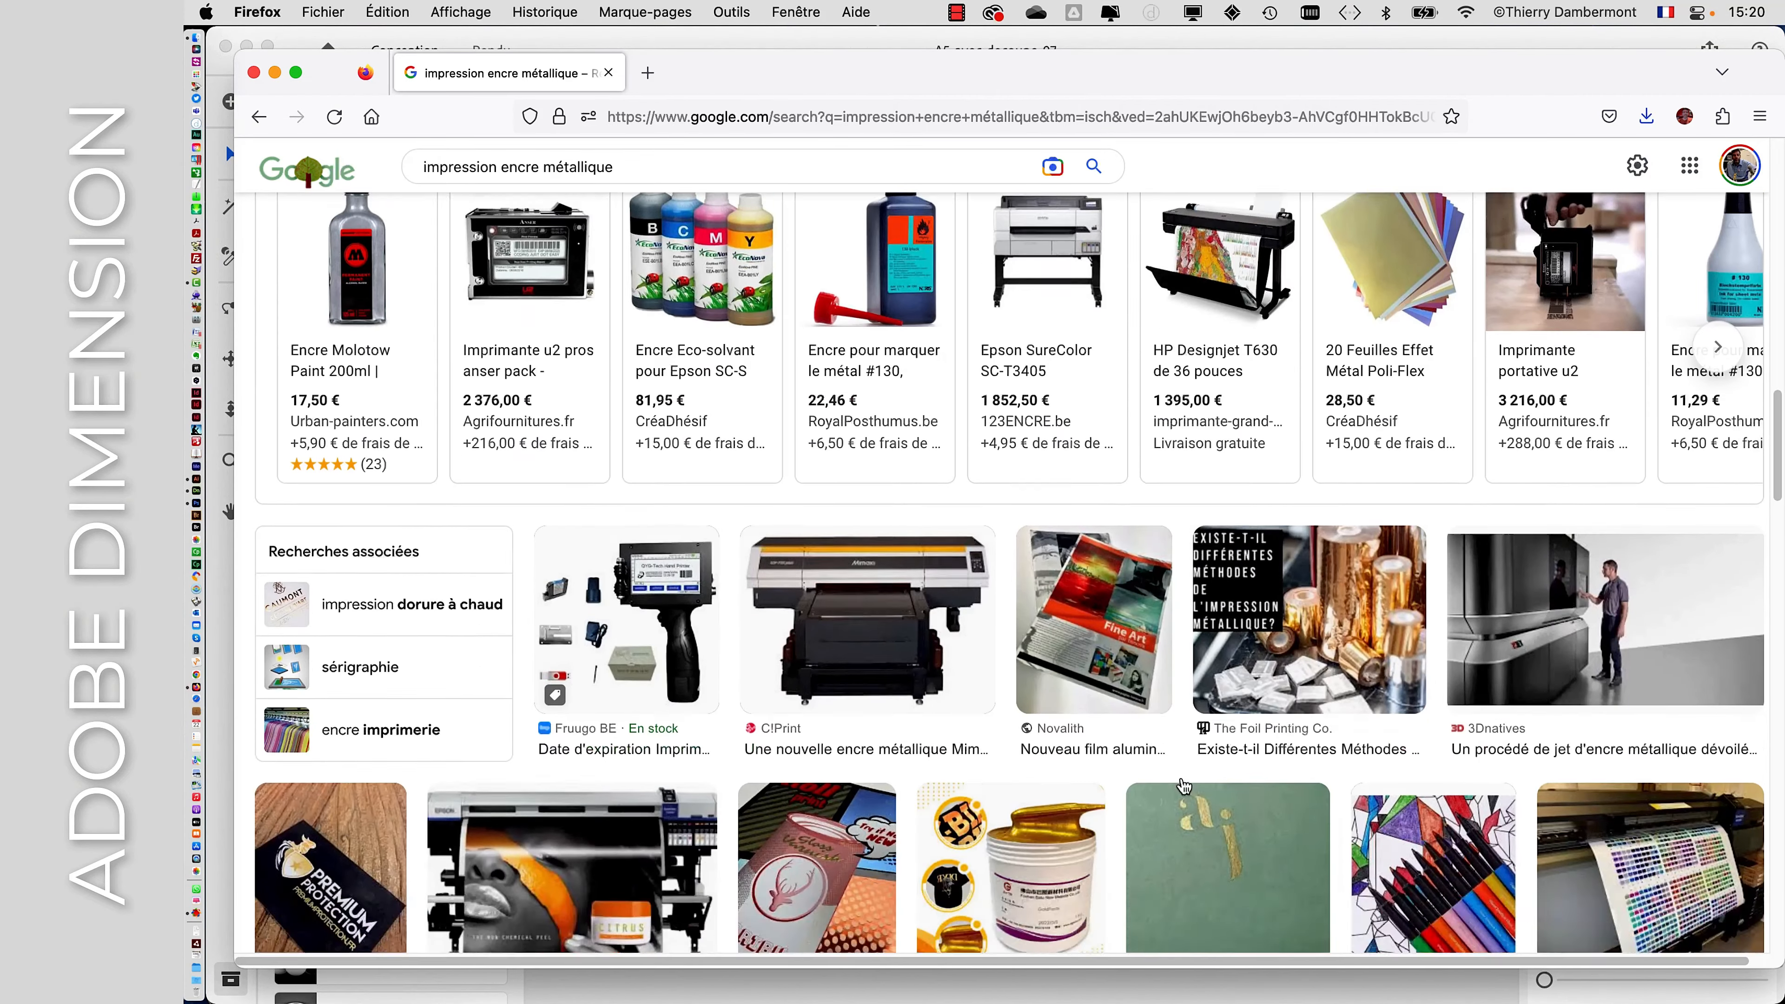
{"action": "scroll", "coordinate": [611, 791], "scroll_direction": "down", "scroll_amount": 4}
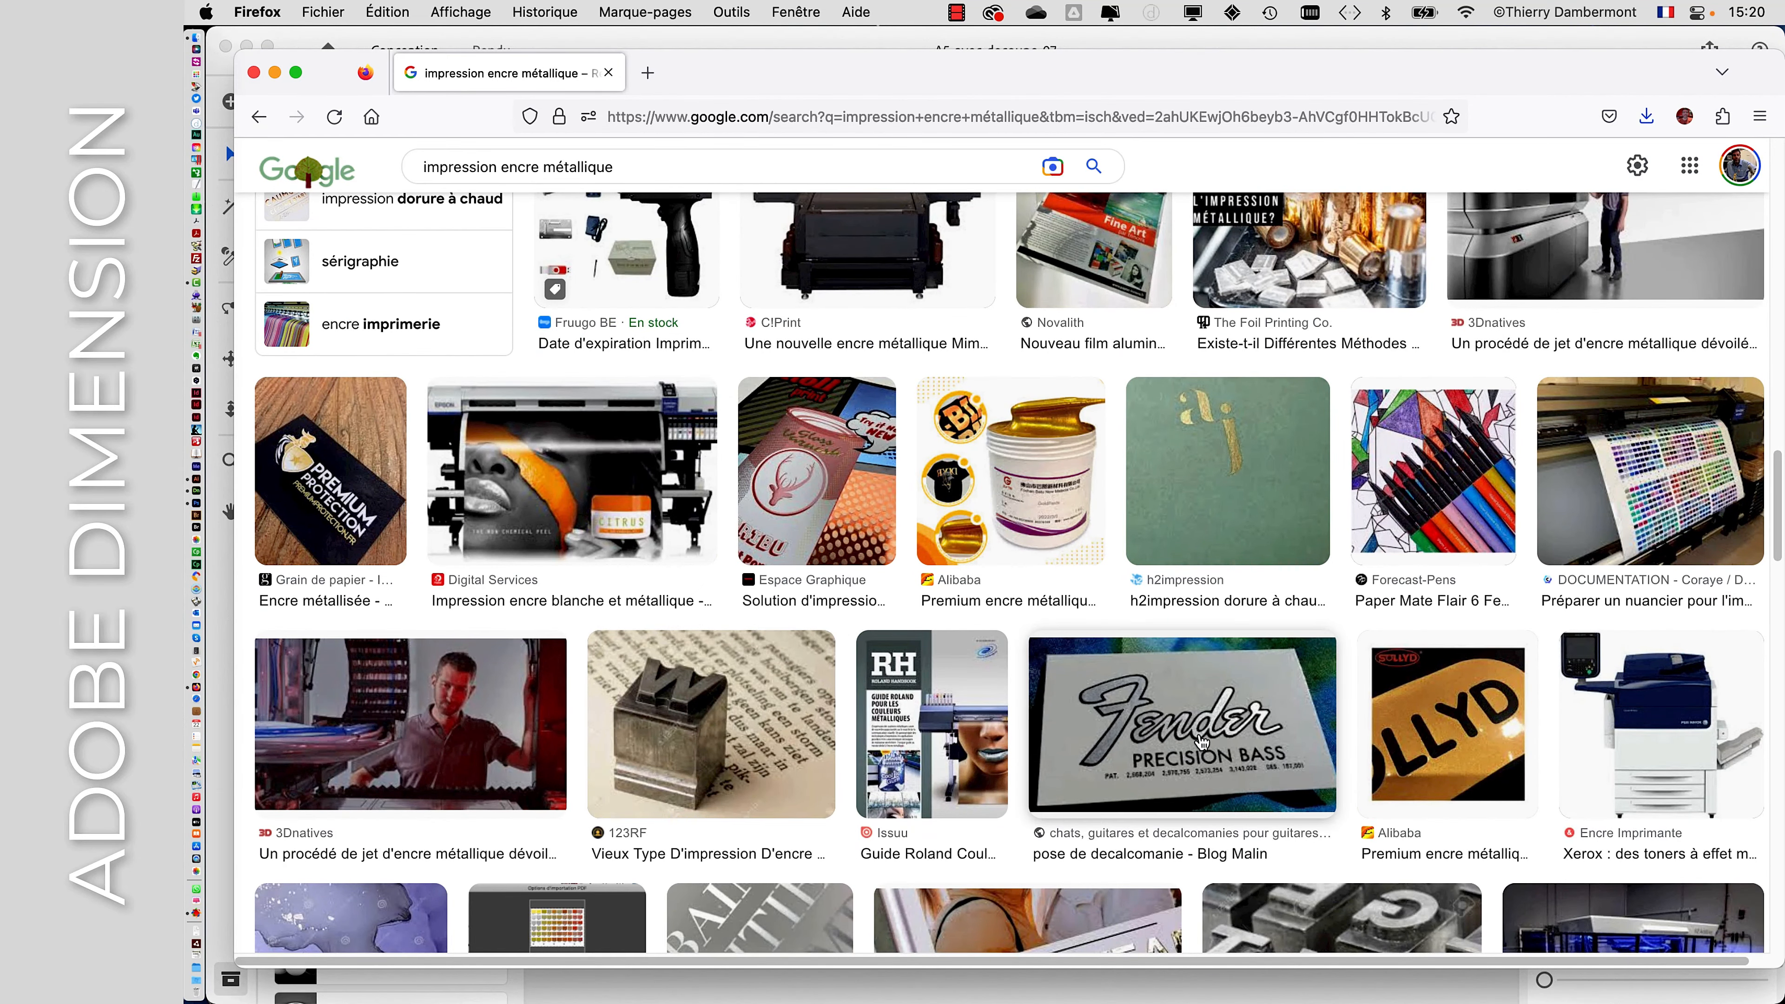
{"action": "scroll", "coordinate": [1202, 742], "scroll_direction": "down", "scroll_amount": 3}
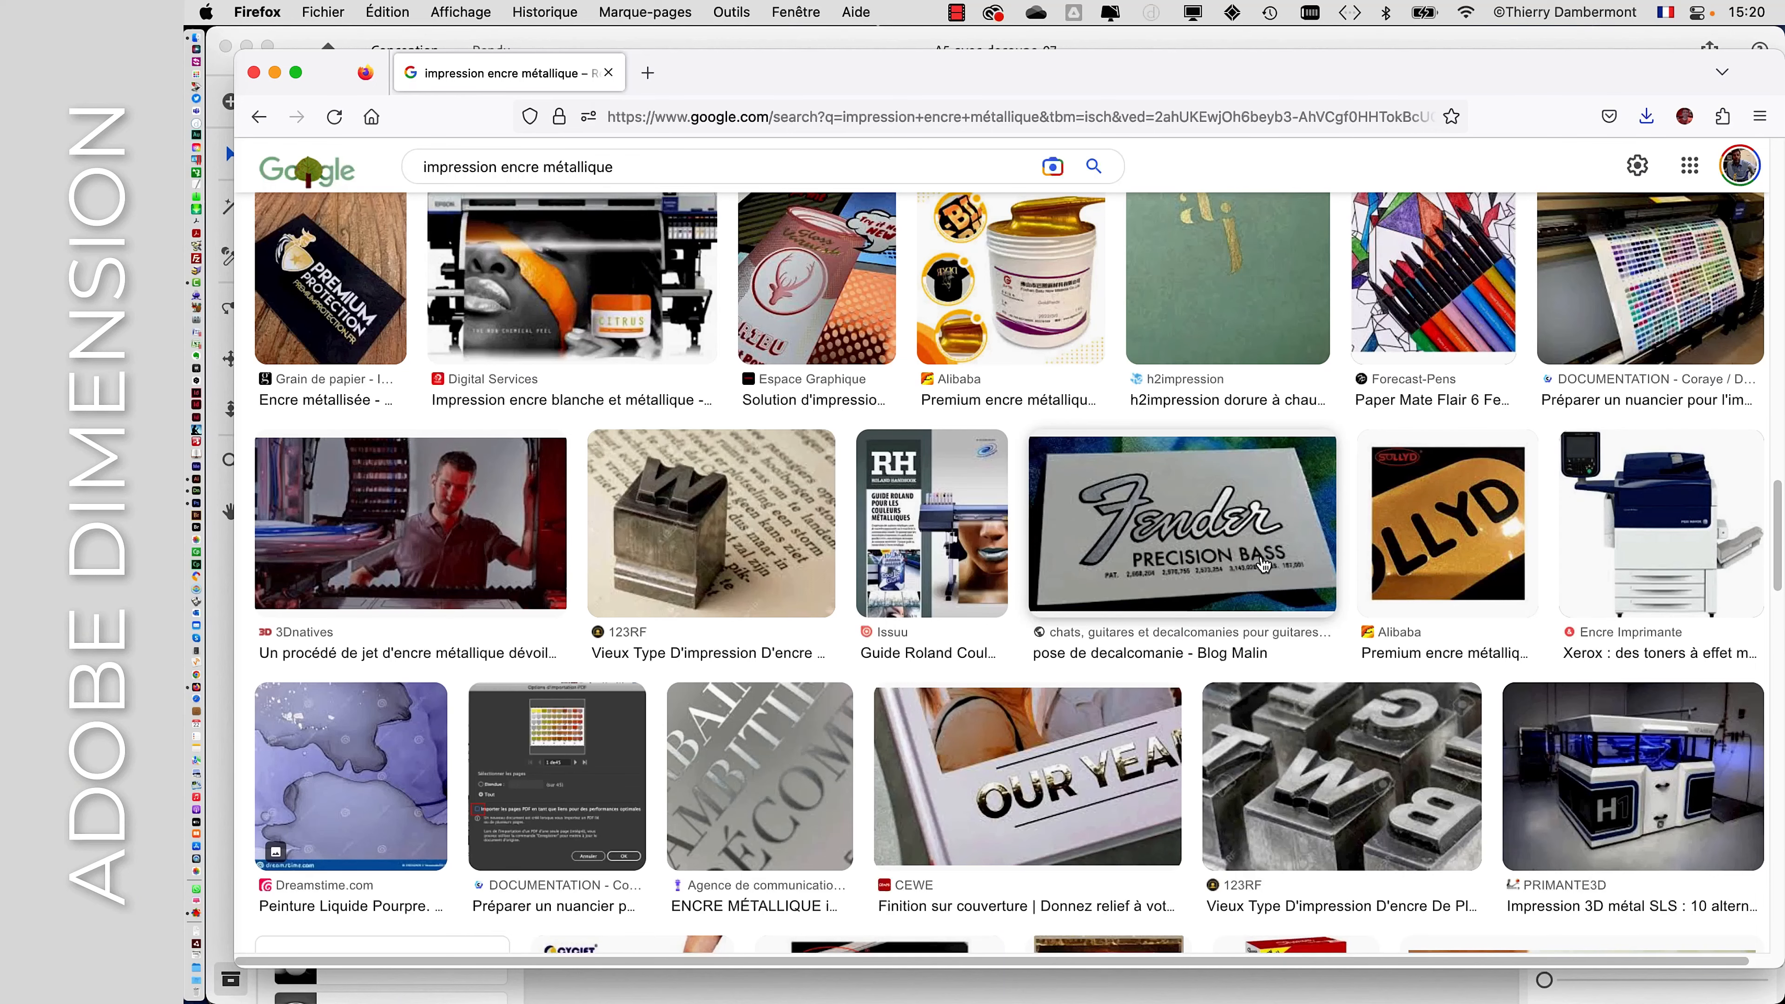
- Switch to Illustrator, then collapse and lock the "images" layer of the A5 texture document
{"action": "key", "text": "super+Tab"}
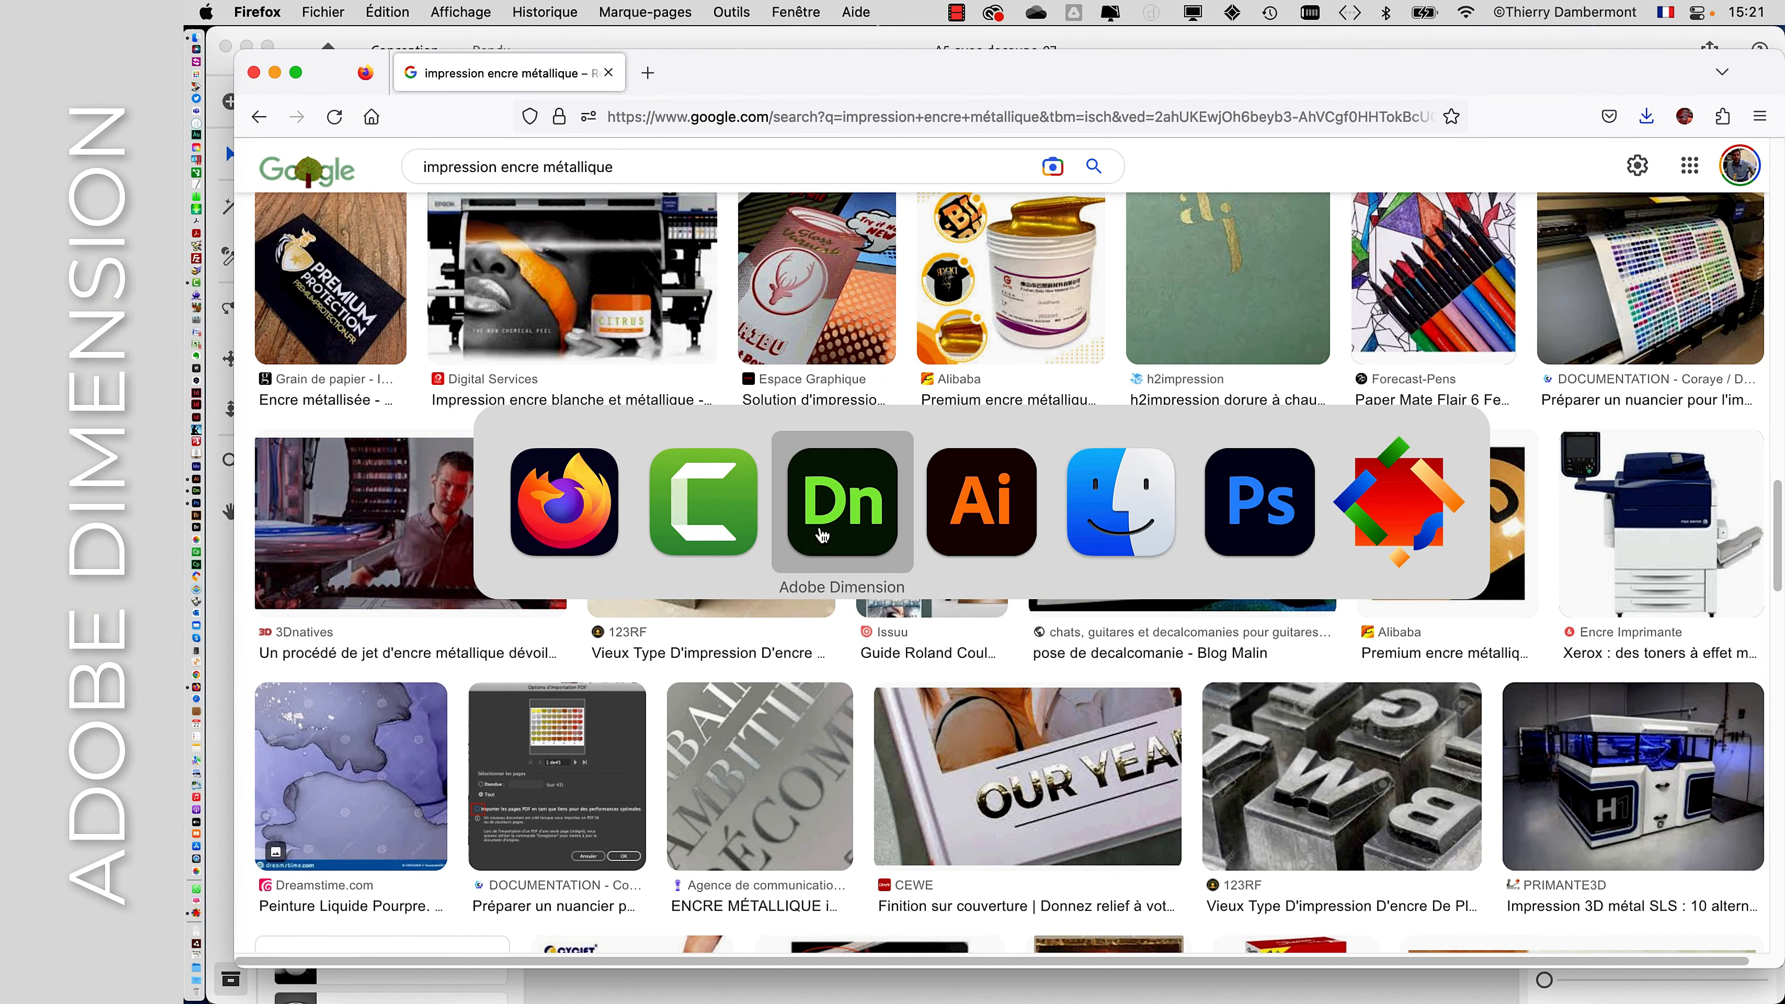
{"action": "left_click", "coordinate": [960, 520]}
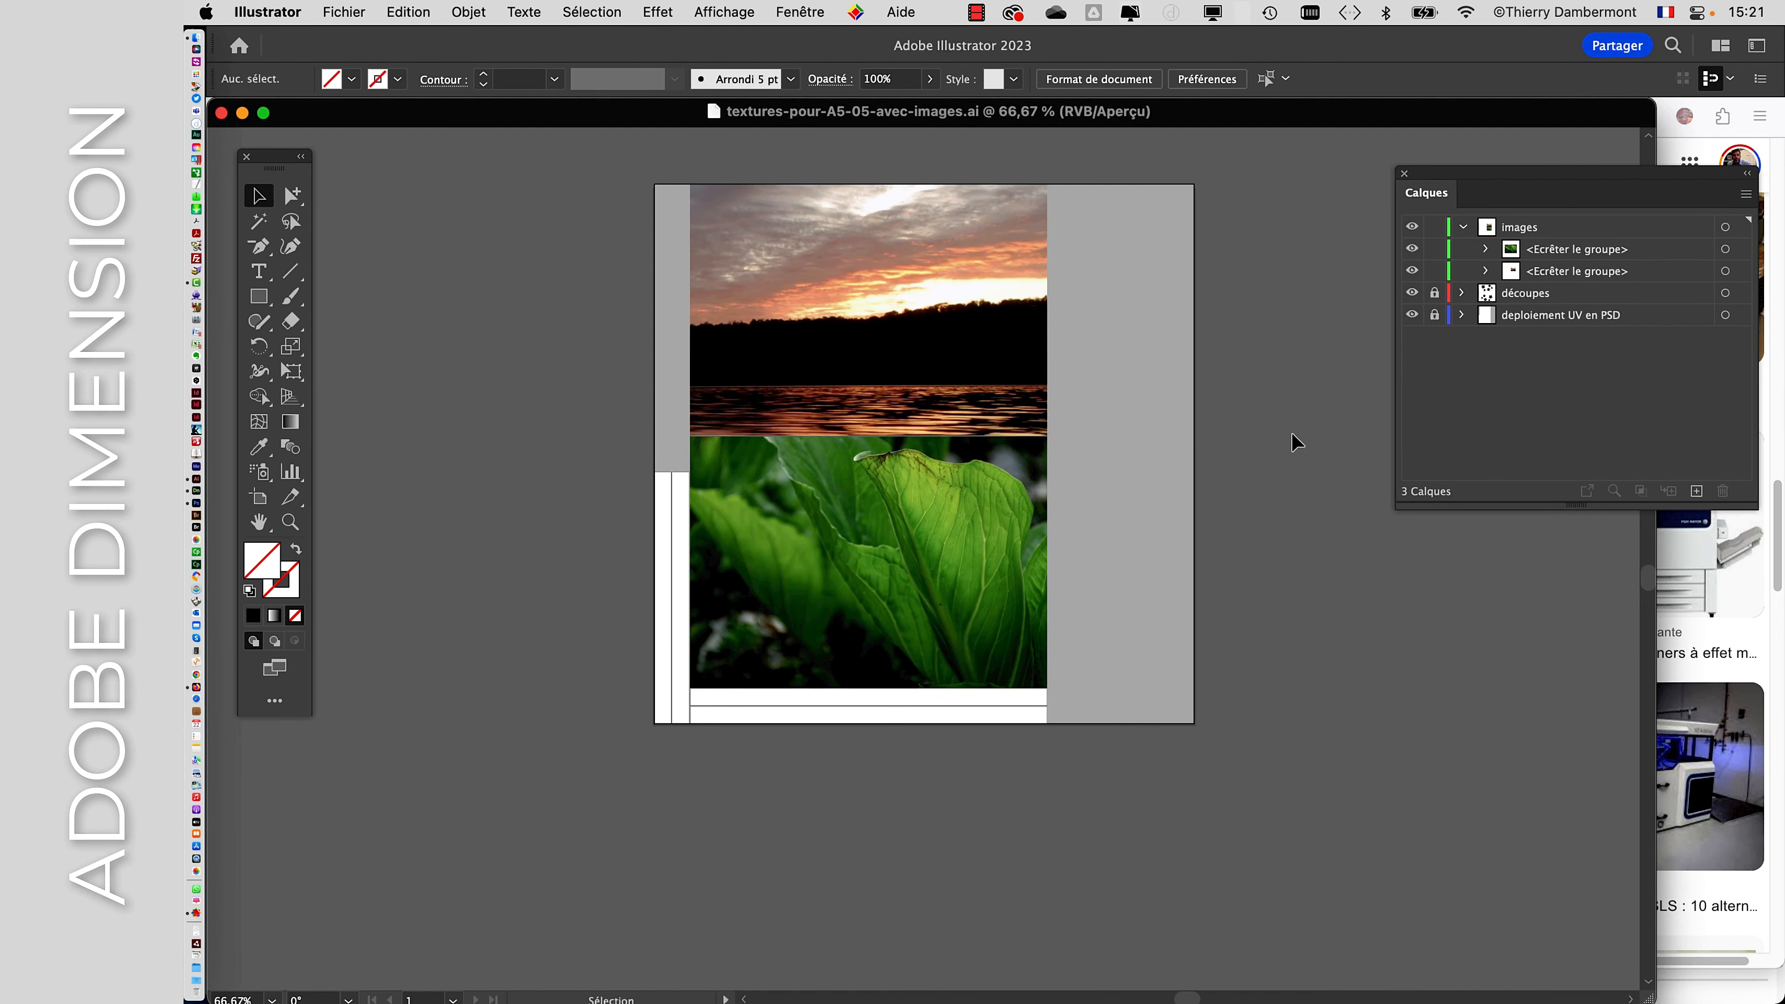
{"action": "left_click", "coordinate": [1464, 229]}
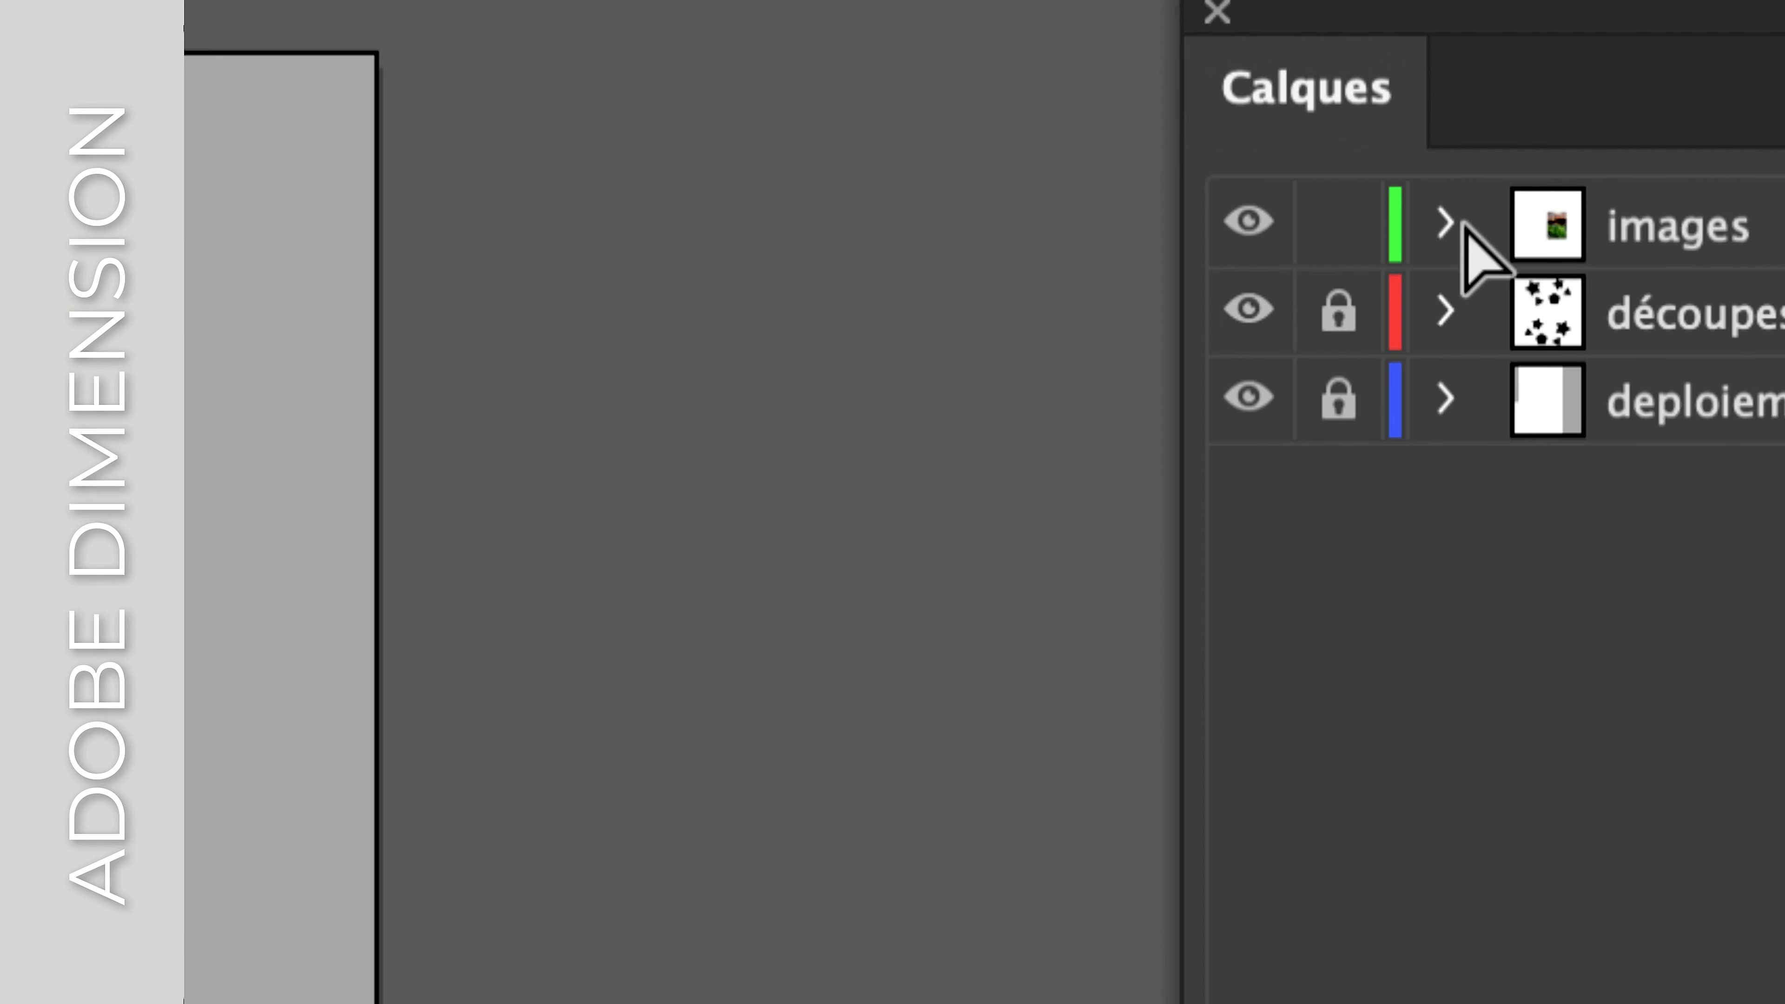
{"action": "left_click", "coordinate": [1339, 223]}
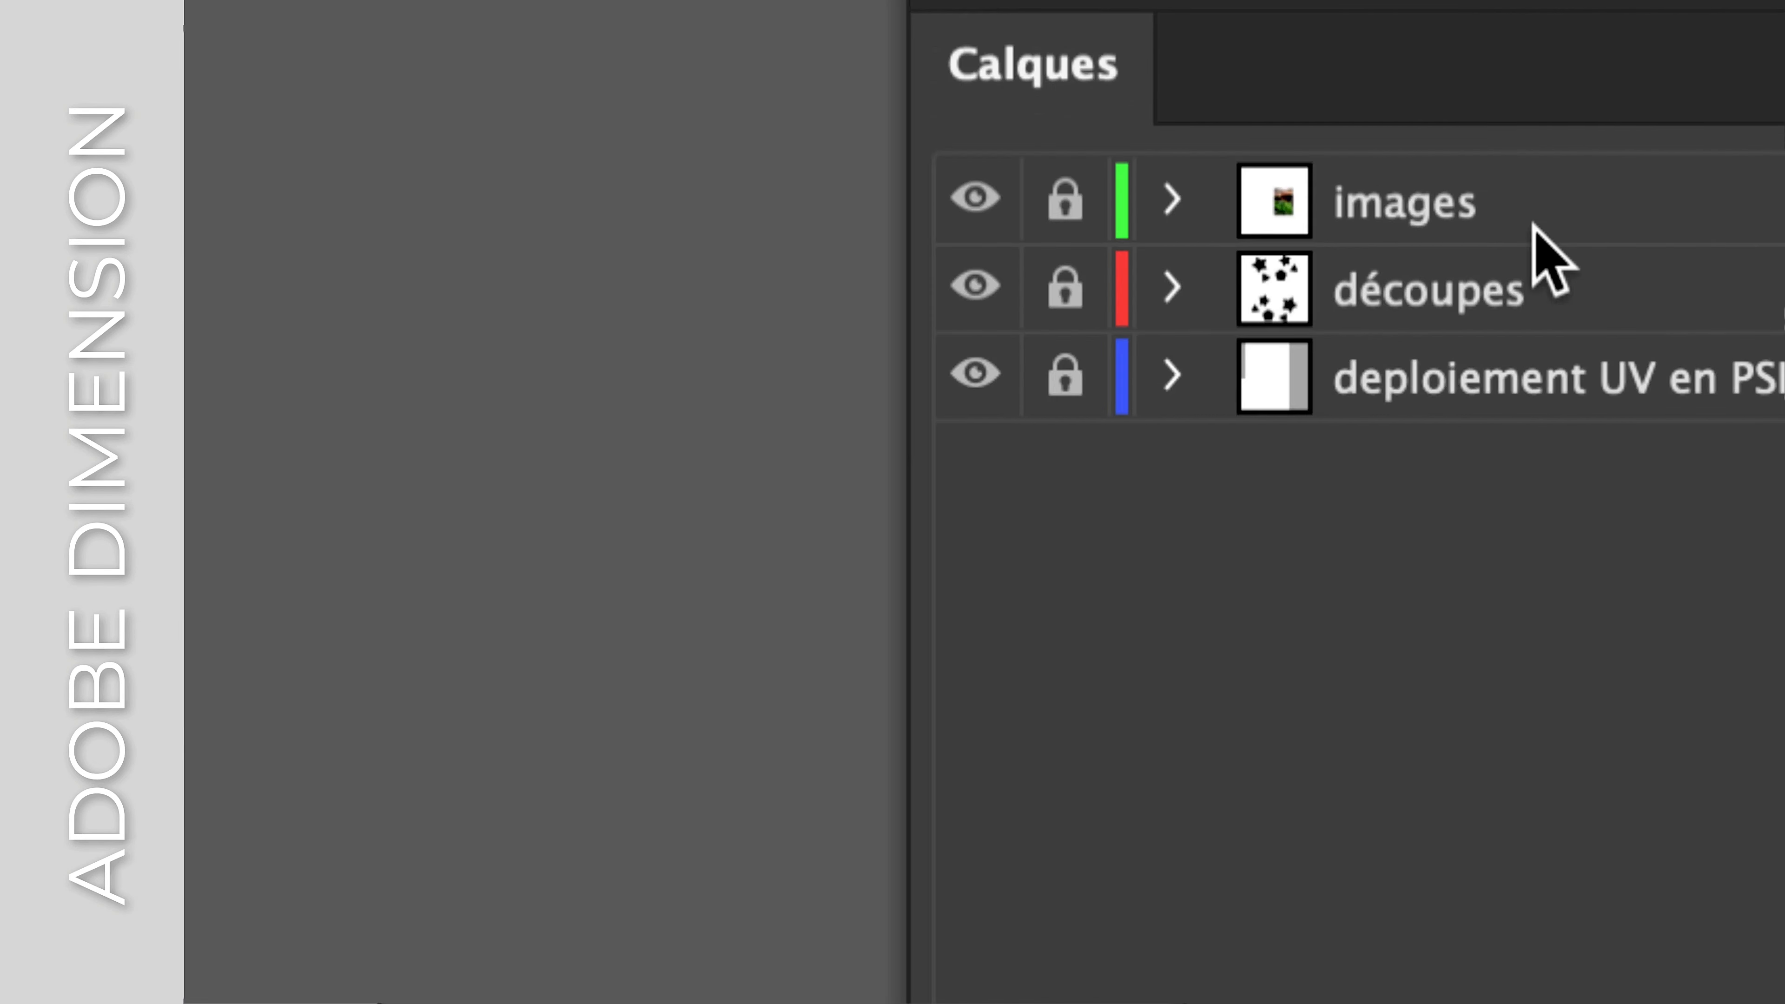
- Create a new layer above the "images" layer and name it "texte"
{"action": "left_click", "coordinate": [1742, 232]}
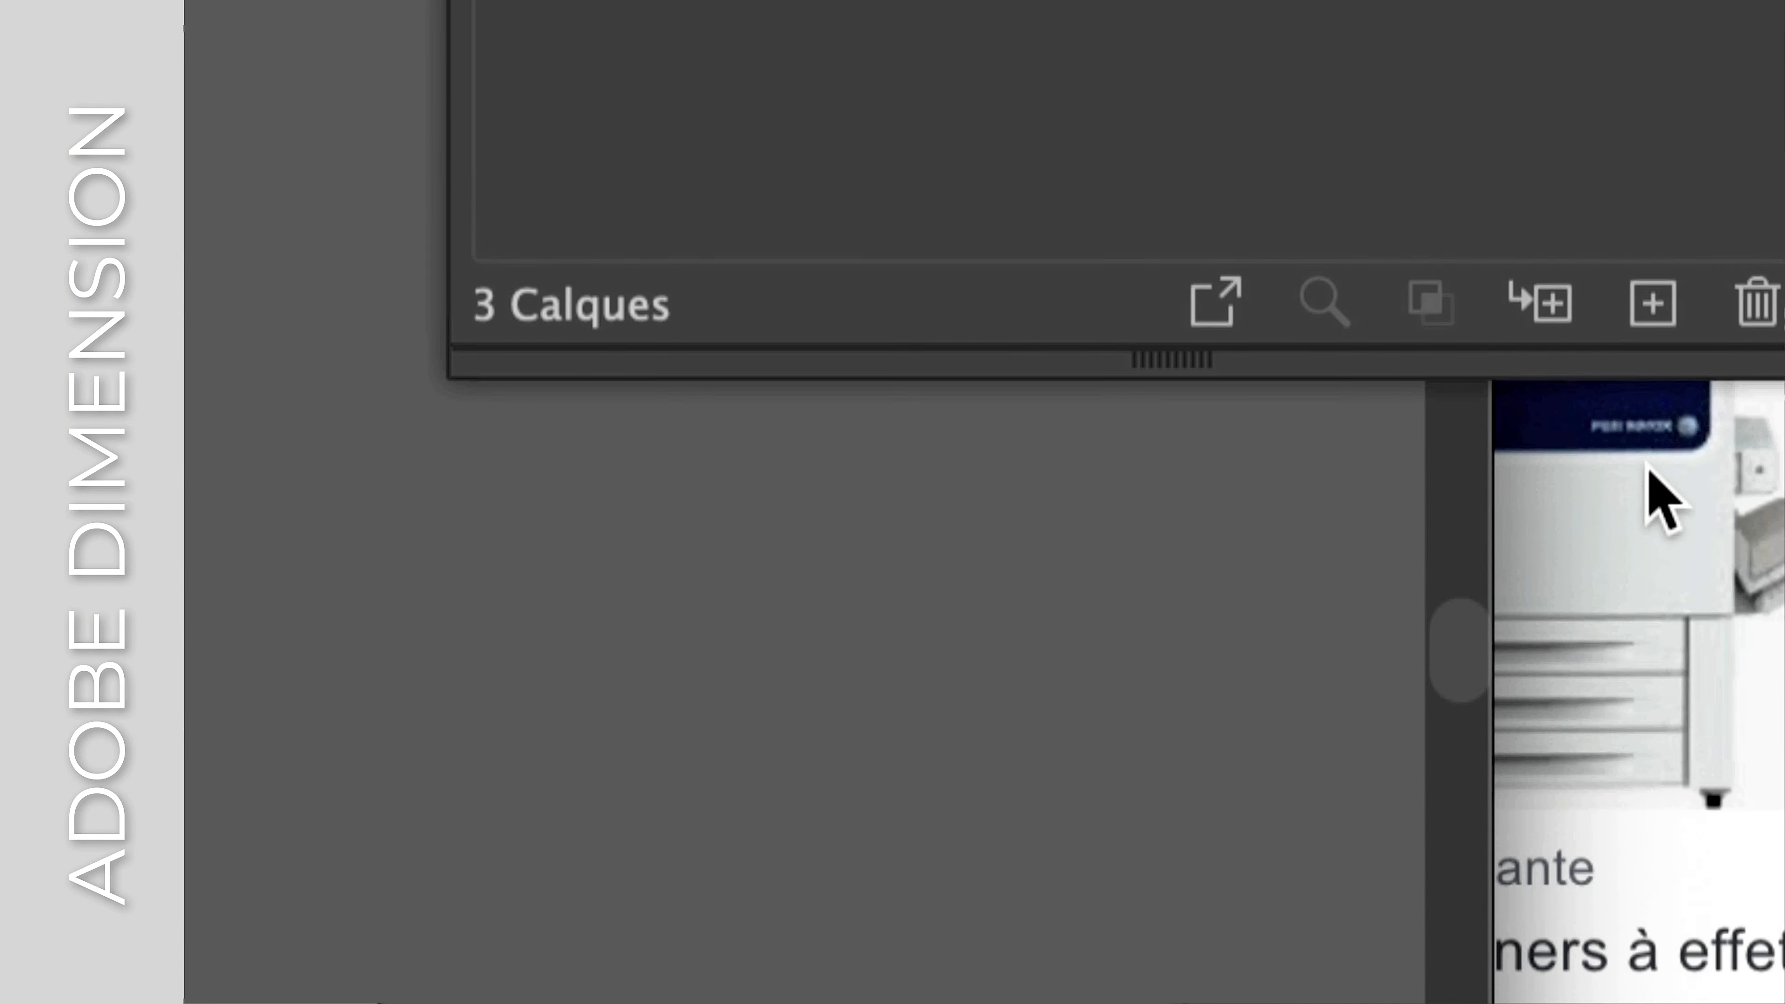
{"action": "left_click", "coordinate": [1631, 412]}
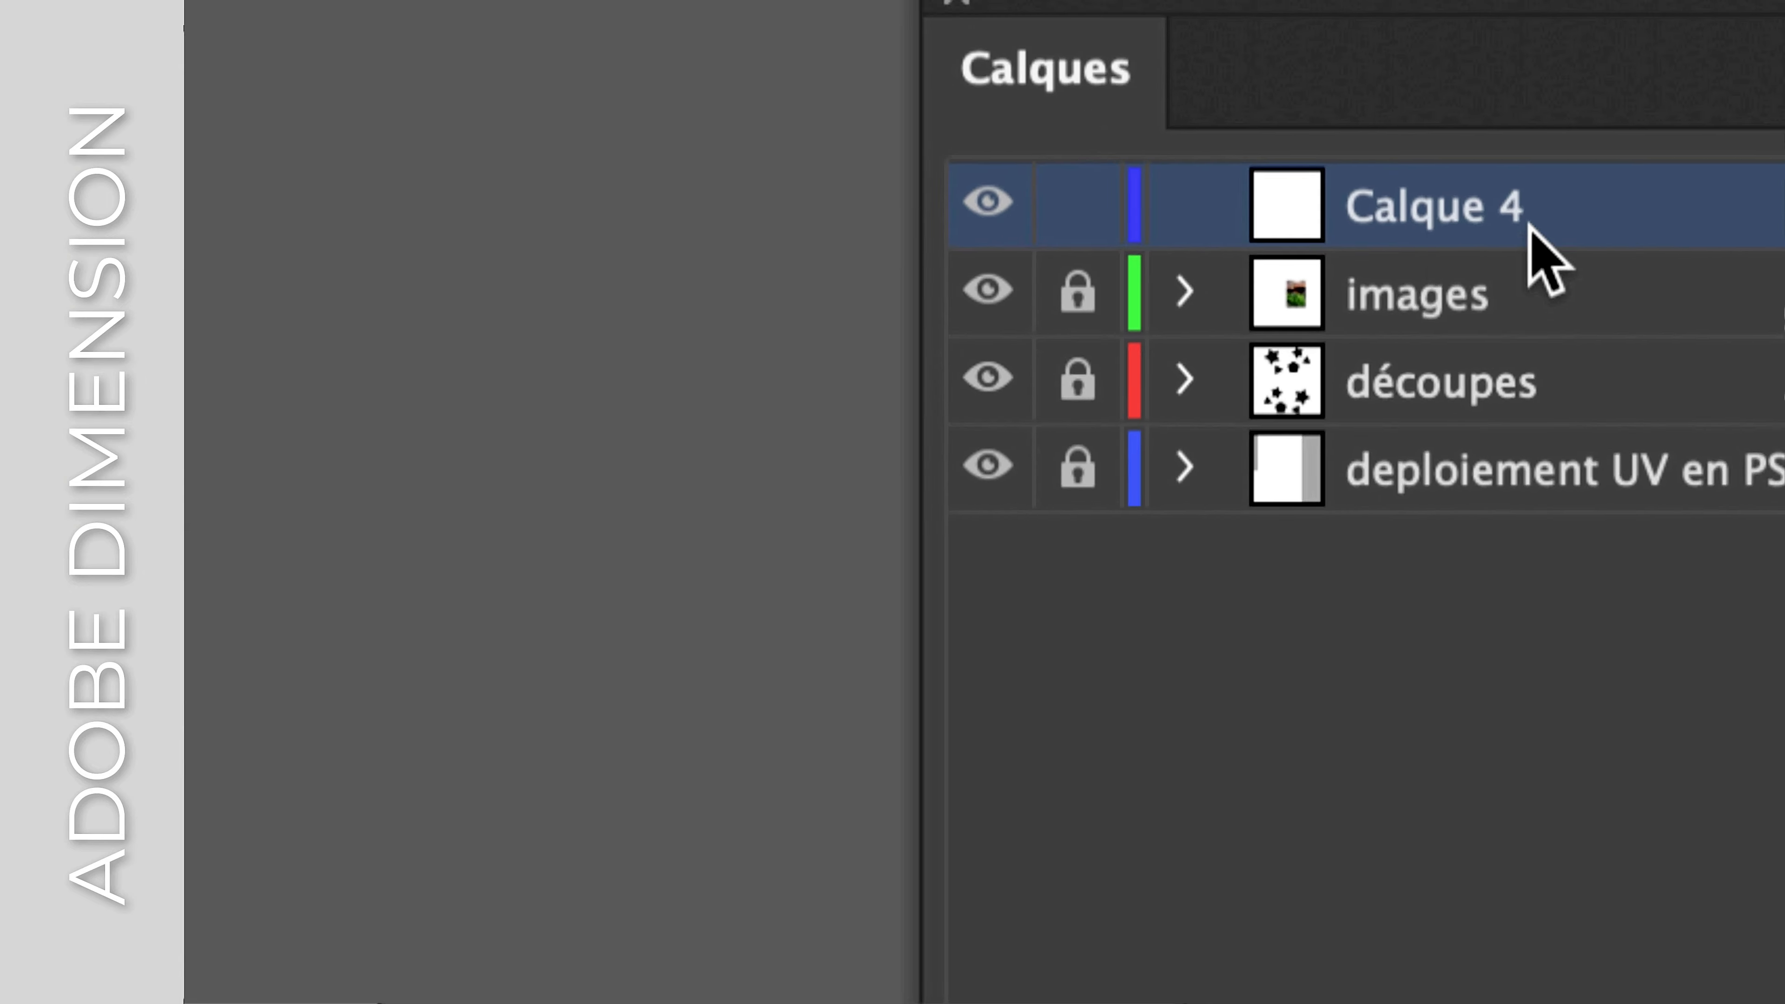
{"action": "double_click", "coordinate": [1514, 214]}
{"action": "type", "text": "texte"}
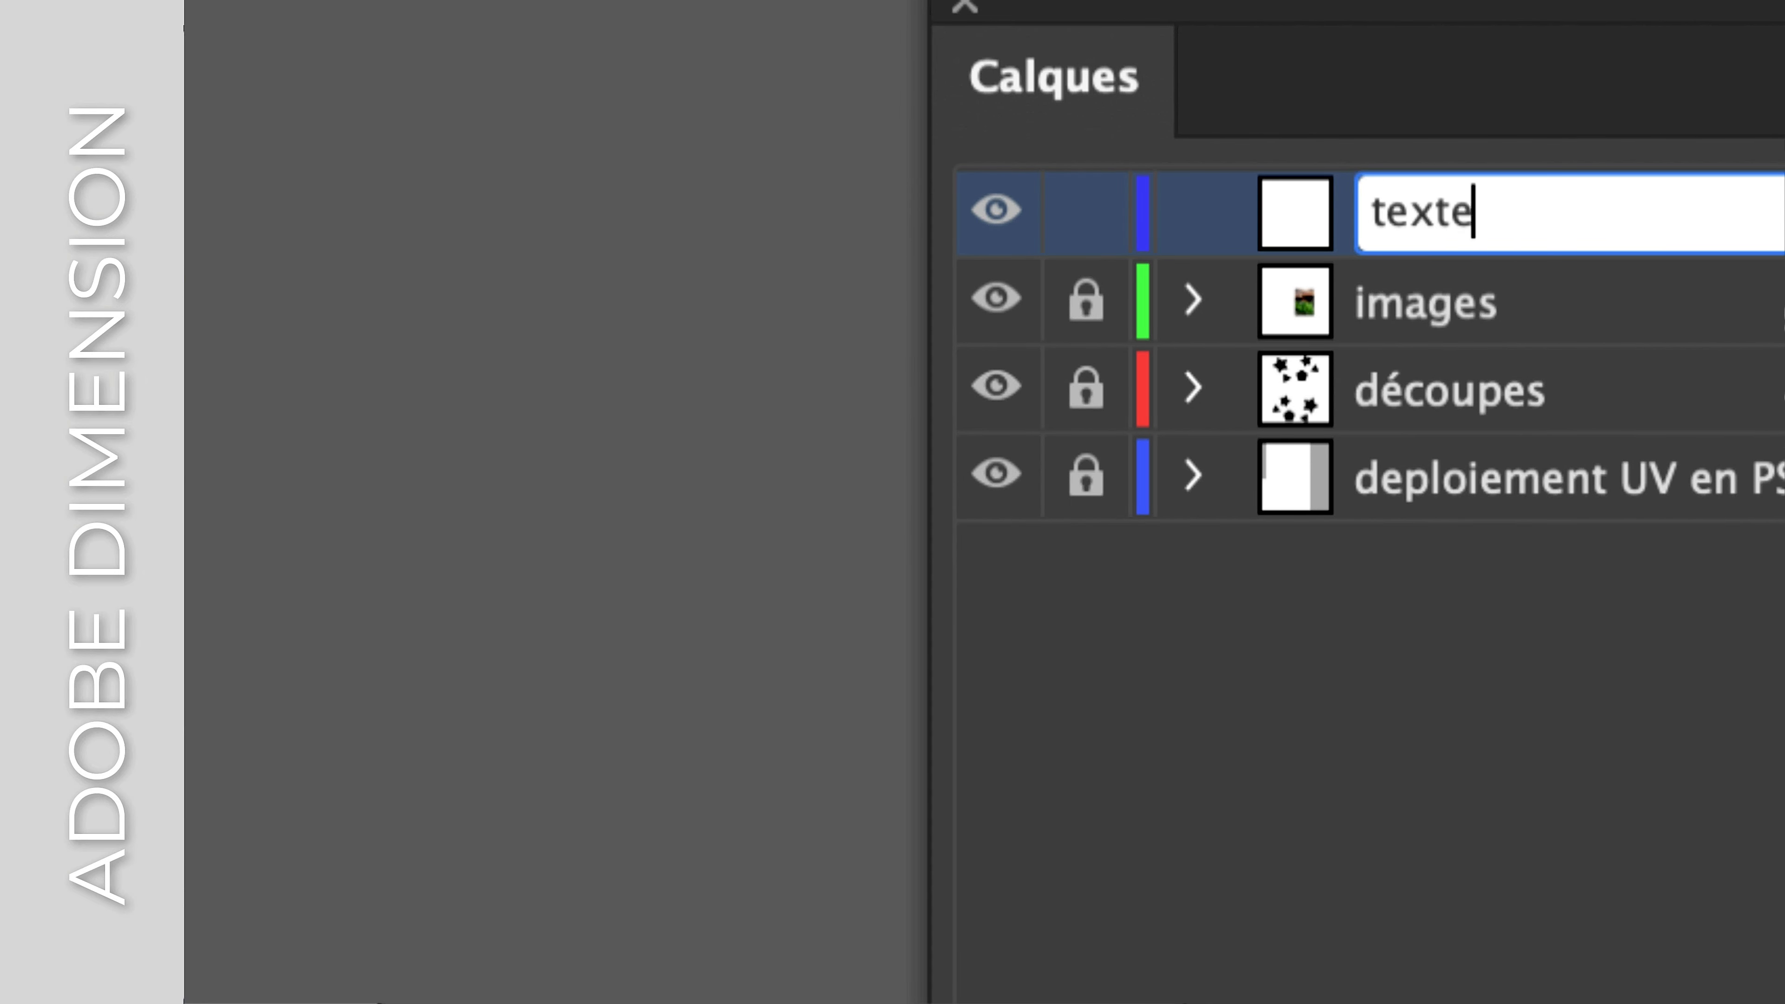
- Move the "découpes" layer to the top of the layer stack, above the "texte" layer
{"action": "key", "text": "Return"}
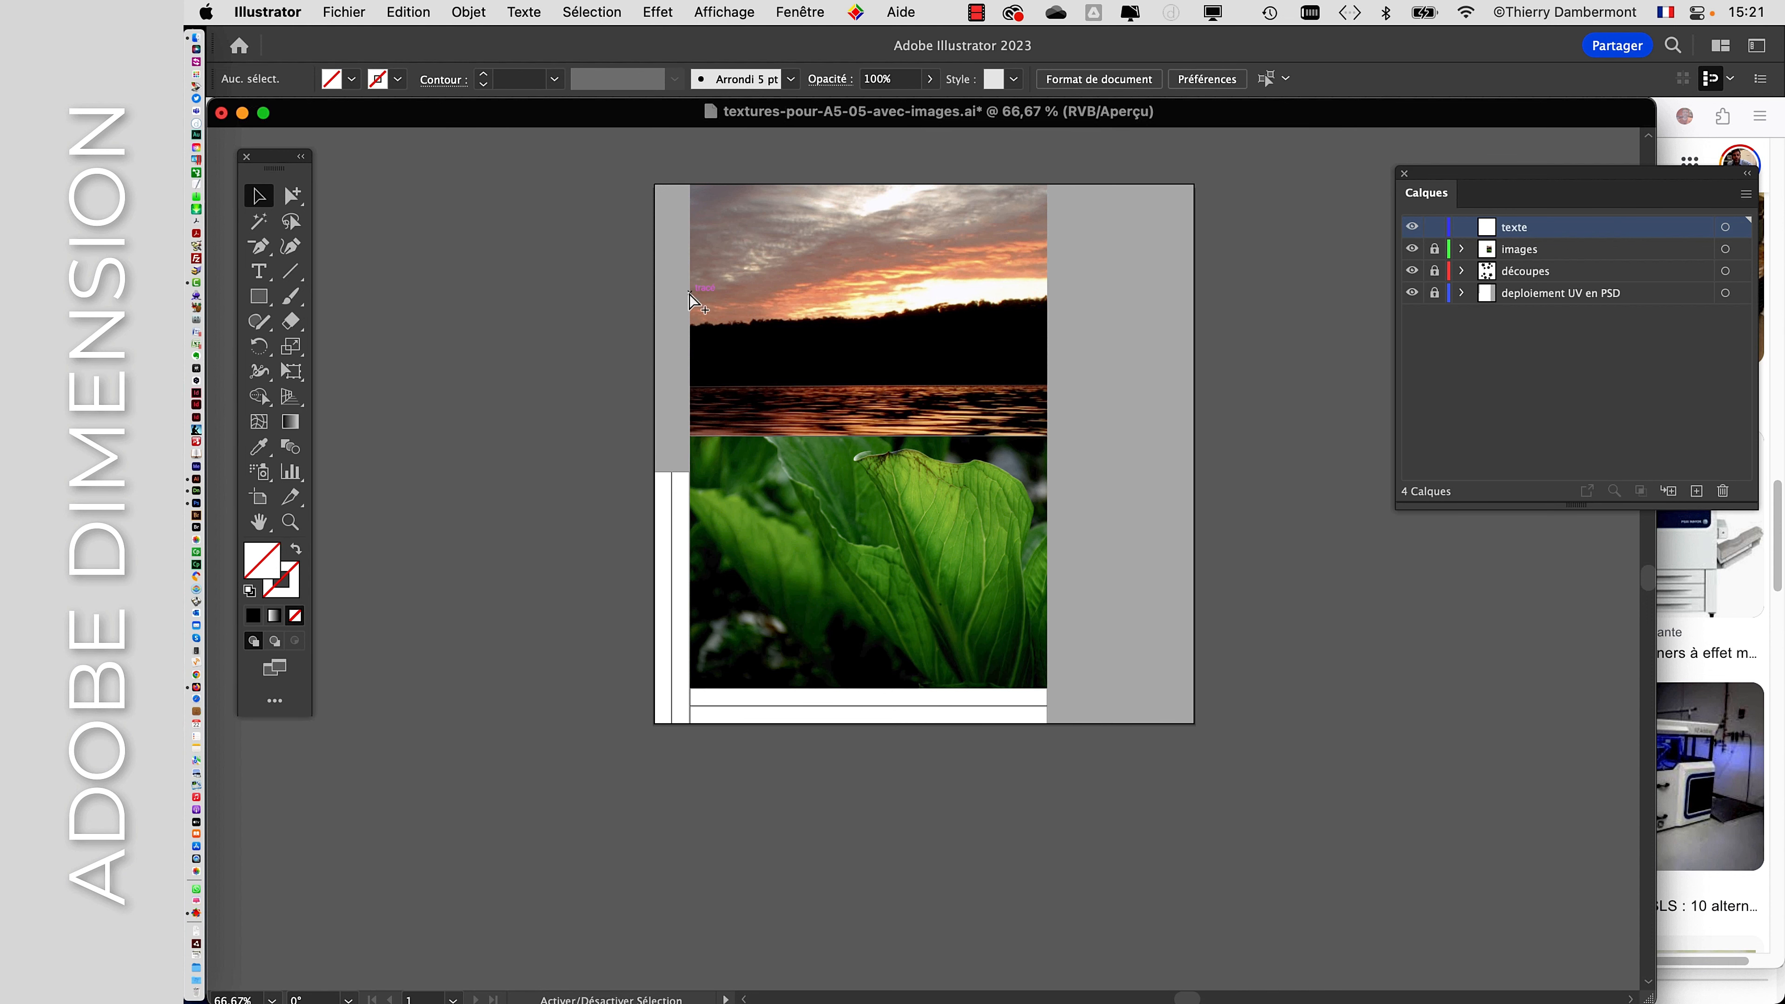
{"action": "scroll", "coordinate": [879, 235], "scroll_direction": "up", "scroll_amount": 2, "text": "alt"}
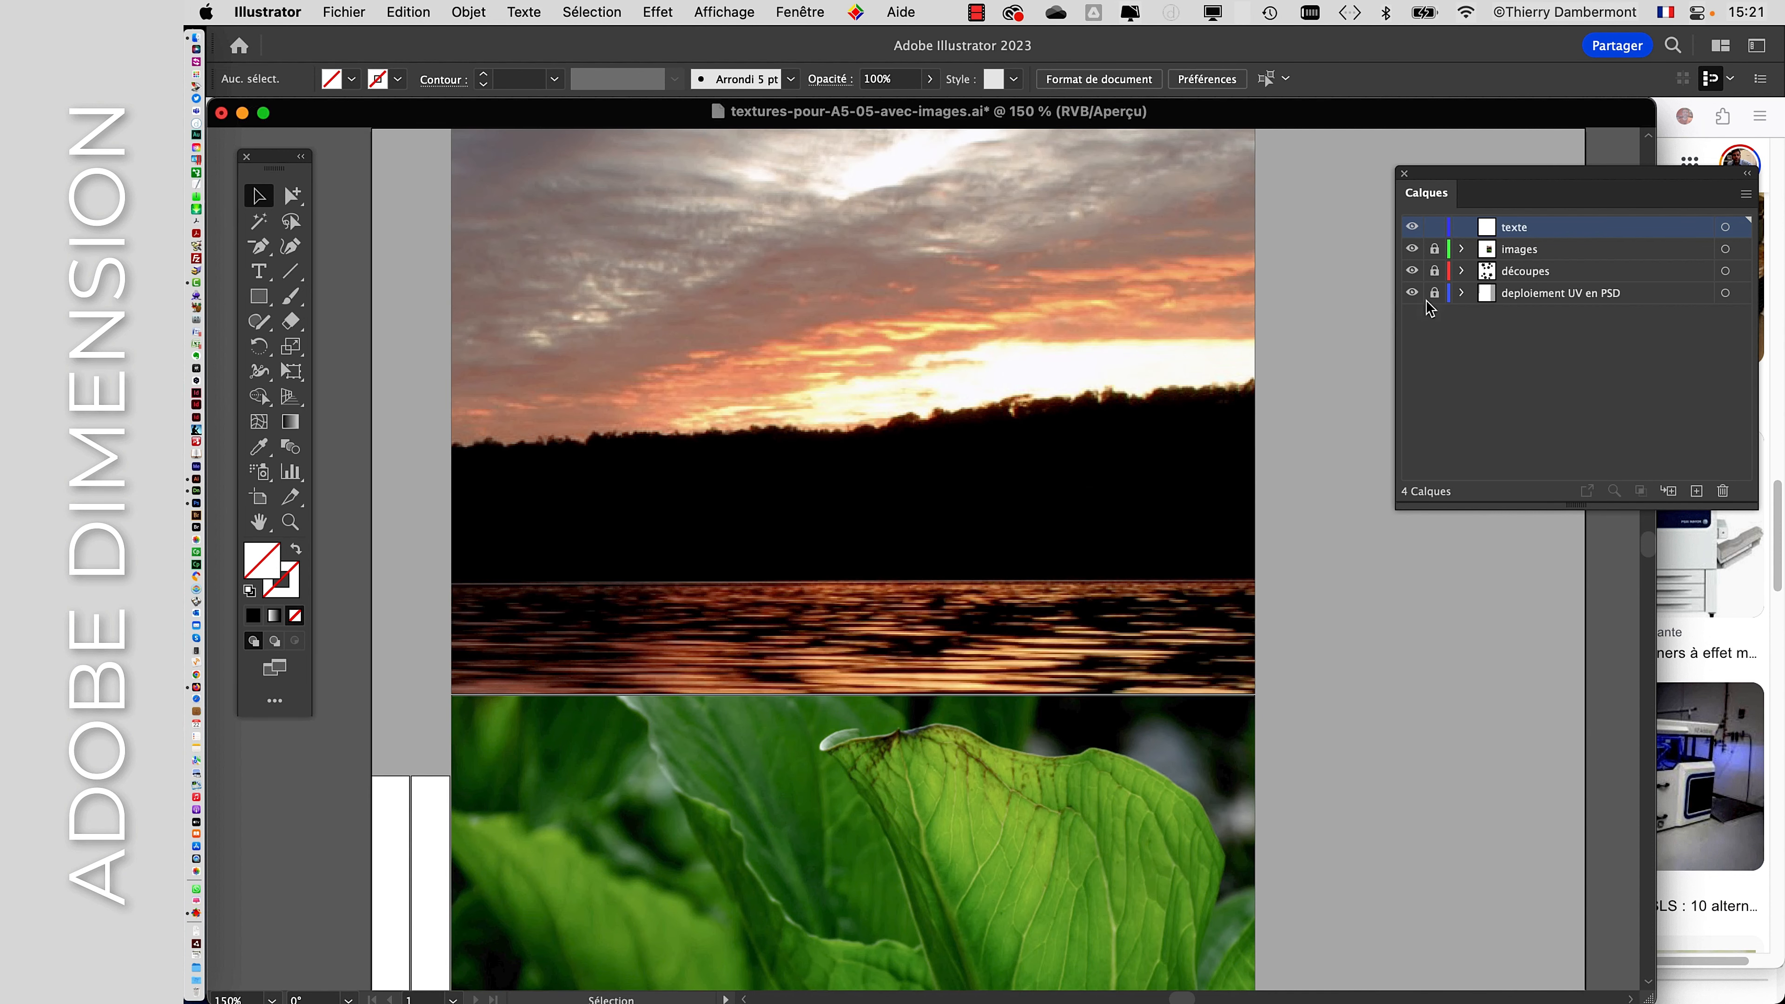
{"action": "left_click", "coordinate": [1413, 247]}
{"action": "left_click", "coordinate": [1413, 248]}
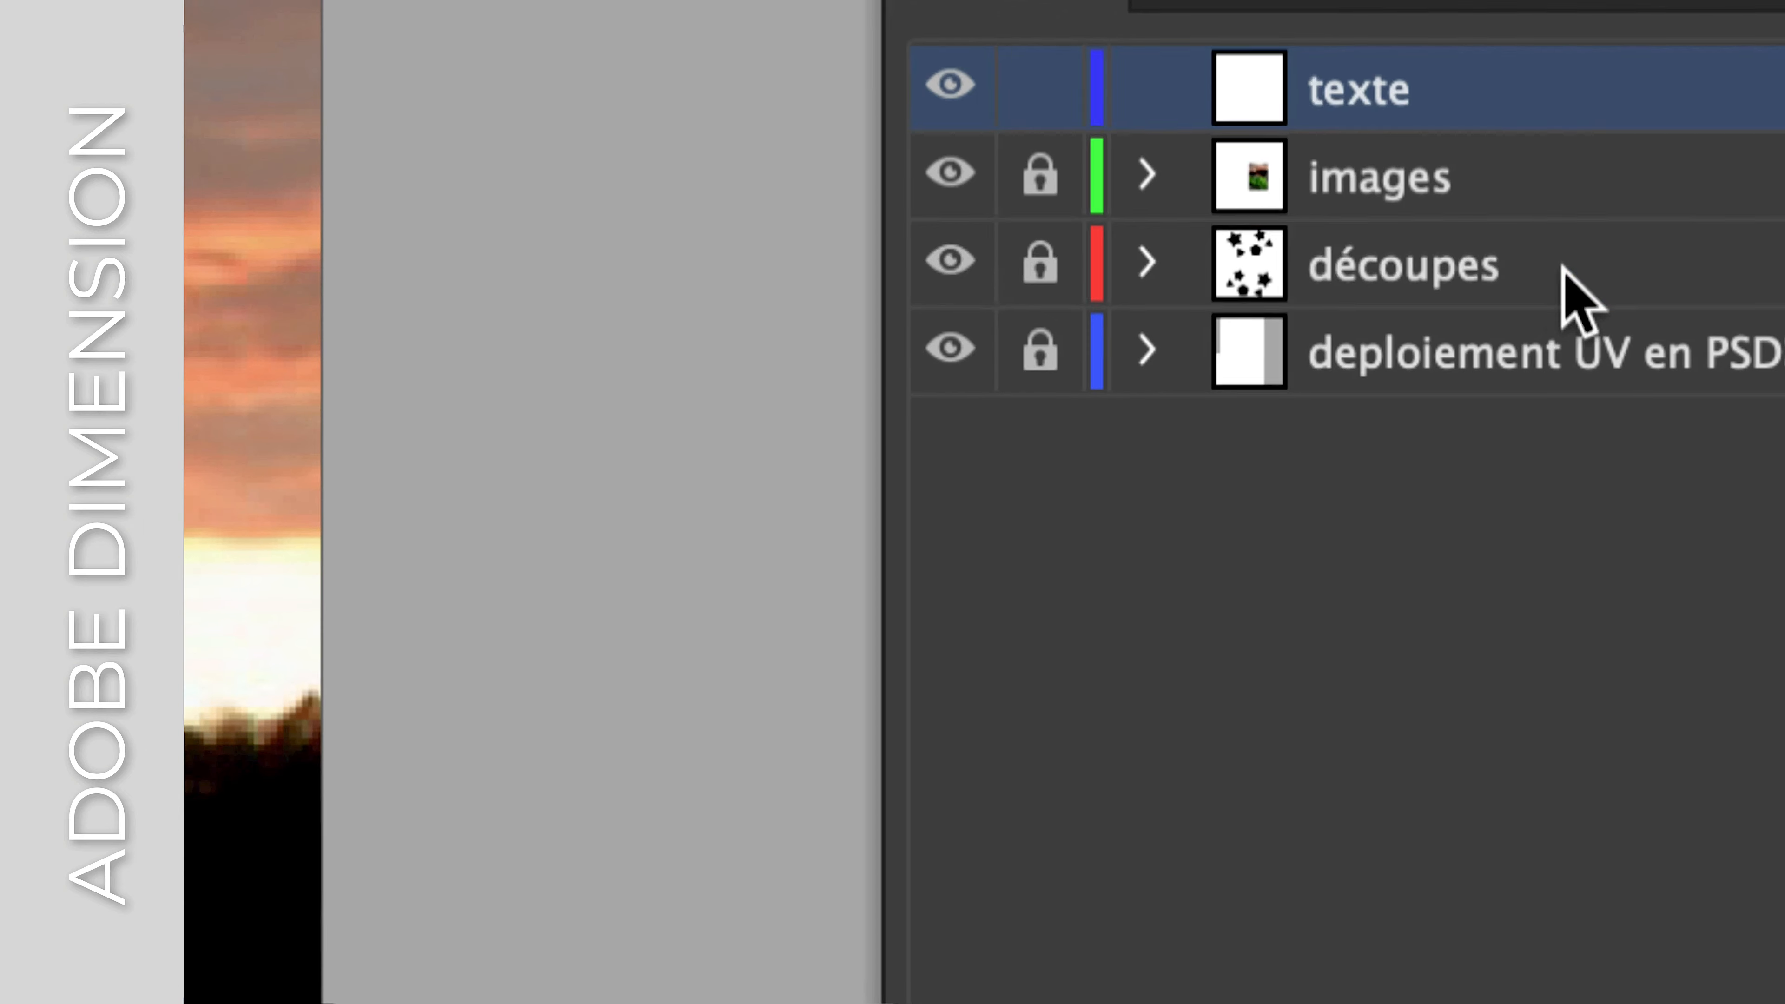
{"action": "left_click", "coordinate": [1564, 280]}
{"action": "left_click_drag", "start_coordinate": [1564, 279], "coordinate": [1572, 34]}
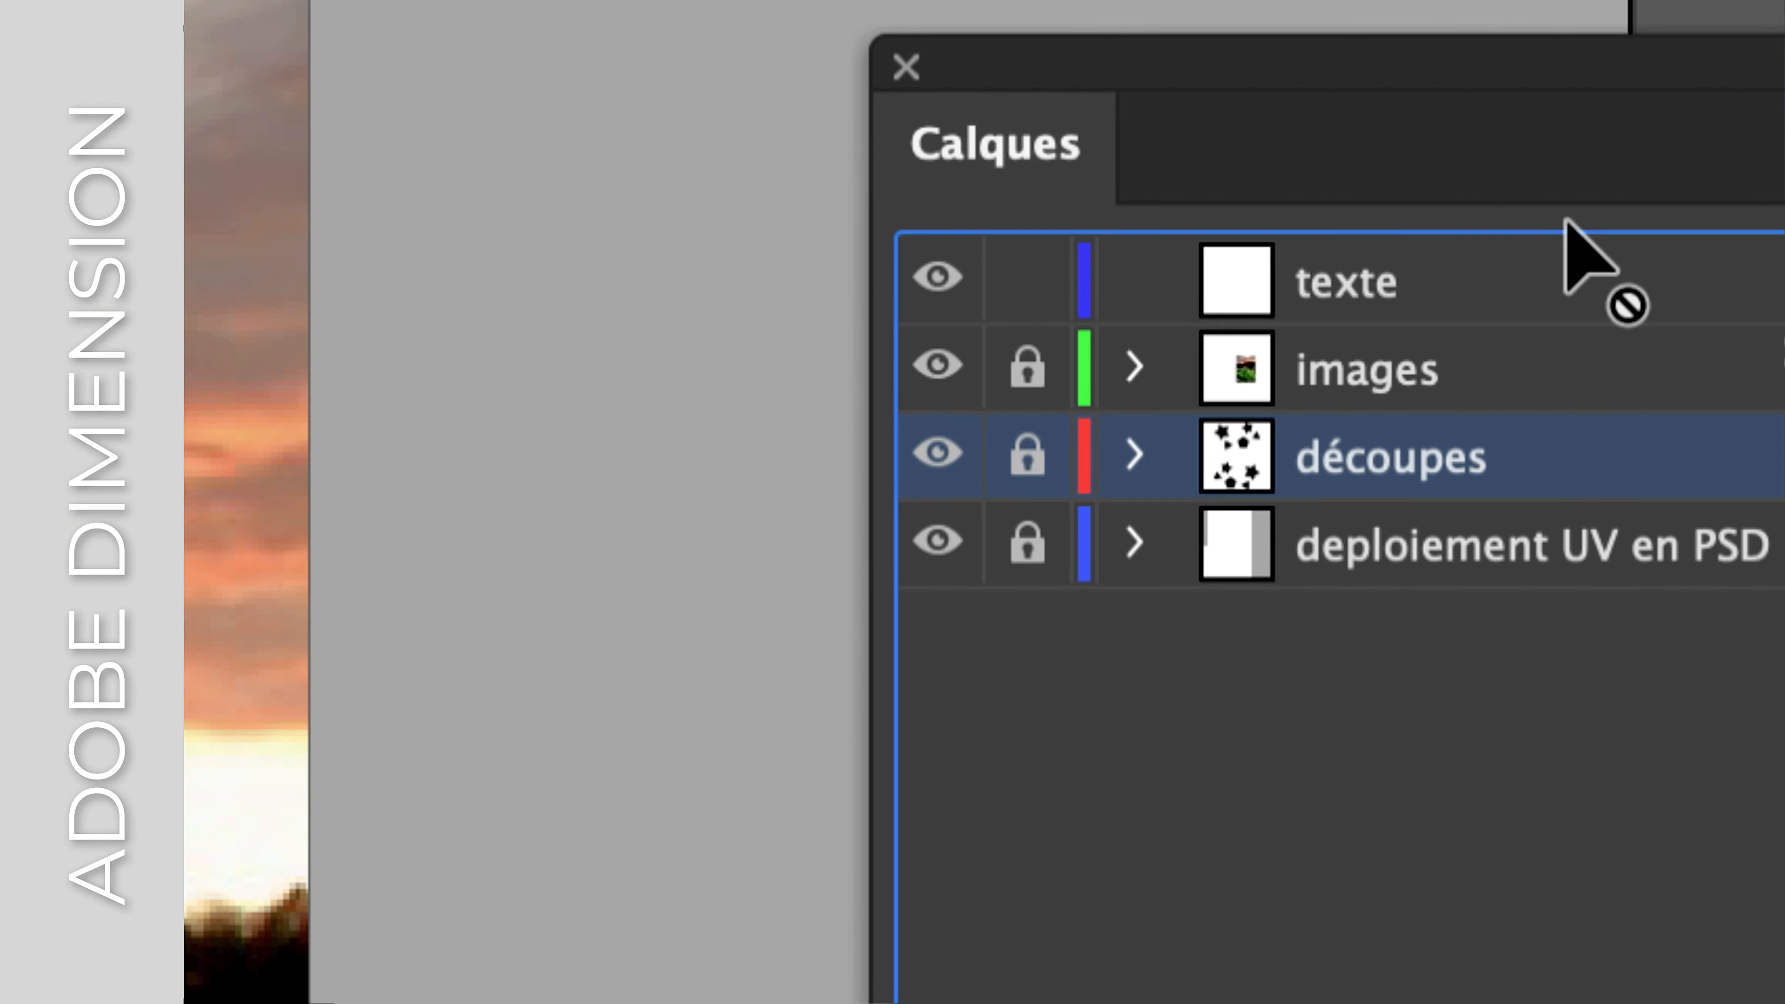
{"action": "left_click_drag", "start_coordinate": [1564, 220], "coordinate": [1567, 232]}
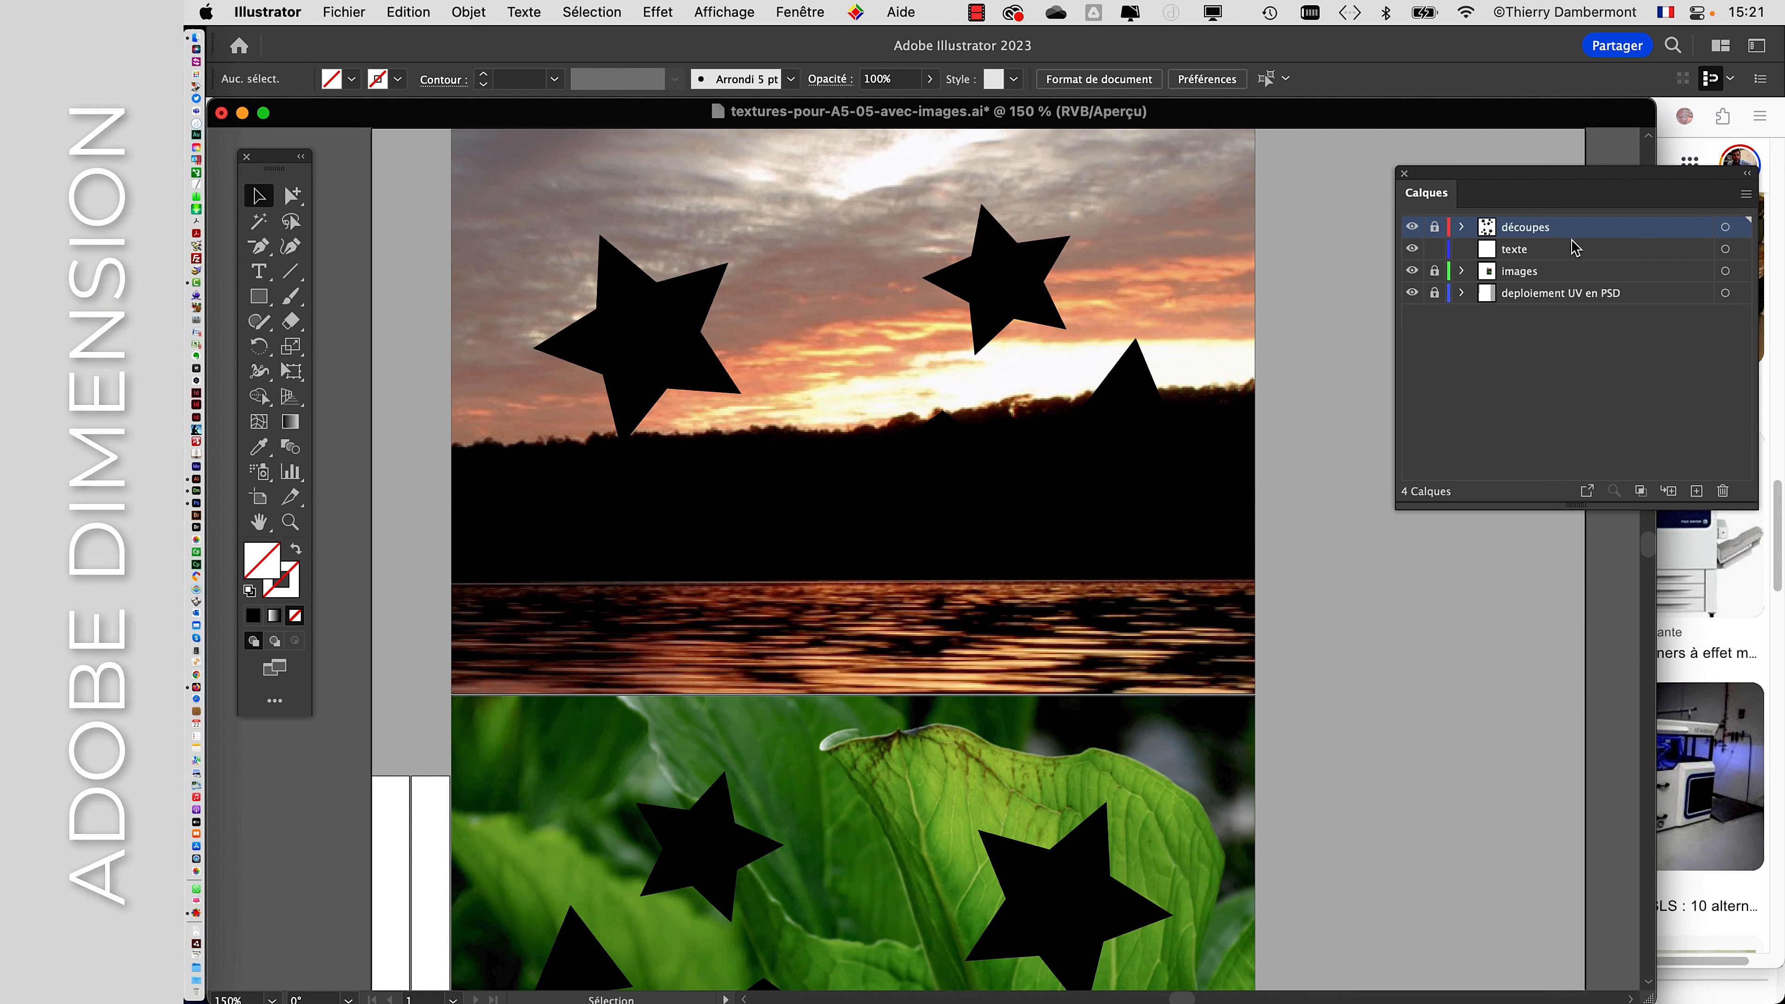
- Add the word "Love" as point text over the sunset sky on the "texte" layer
{"action": "left_click_drag", "start_coordinate": [1032, 481], "coordinate": [1030, 365]}
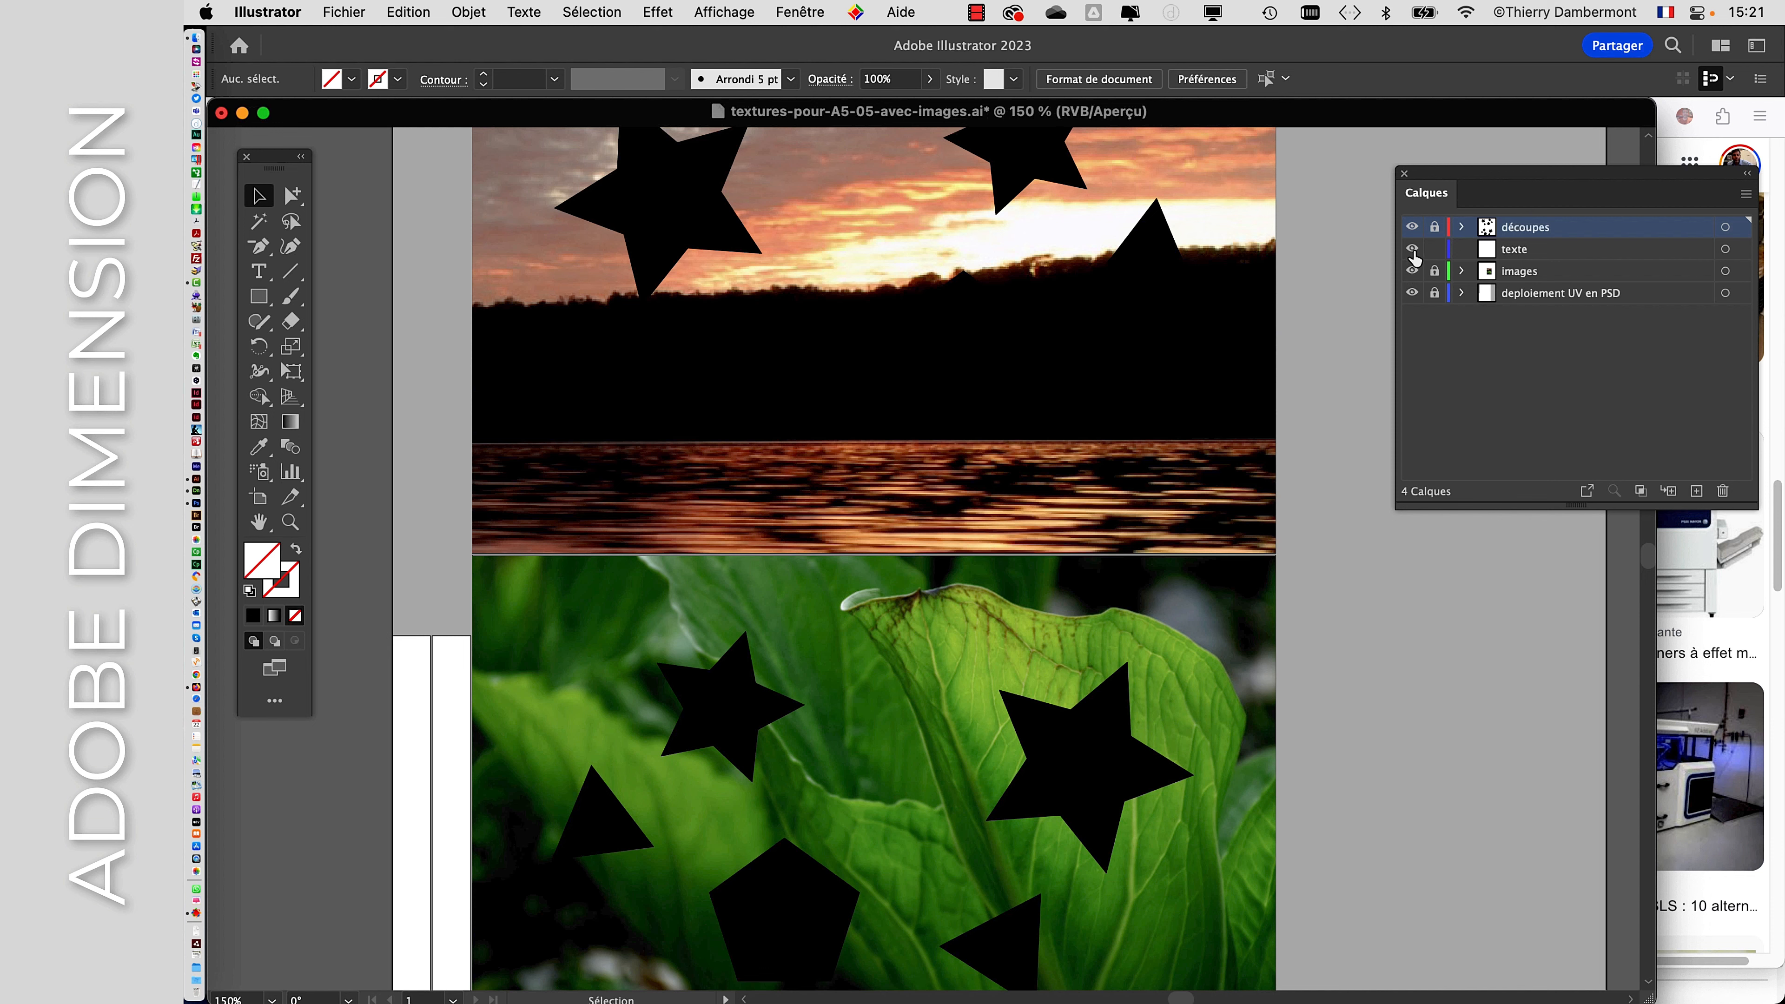
{"action": "left_click", "coordinate": [1411, 271]}
{"action": "left_click", "coordinate": [1412, 271]}
{"action": "left_click", "coordinate": [1556, 259]}
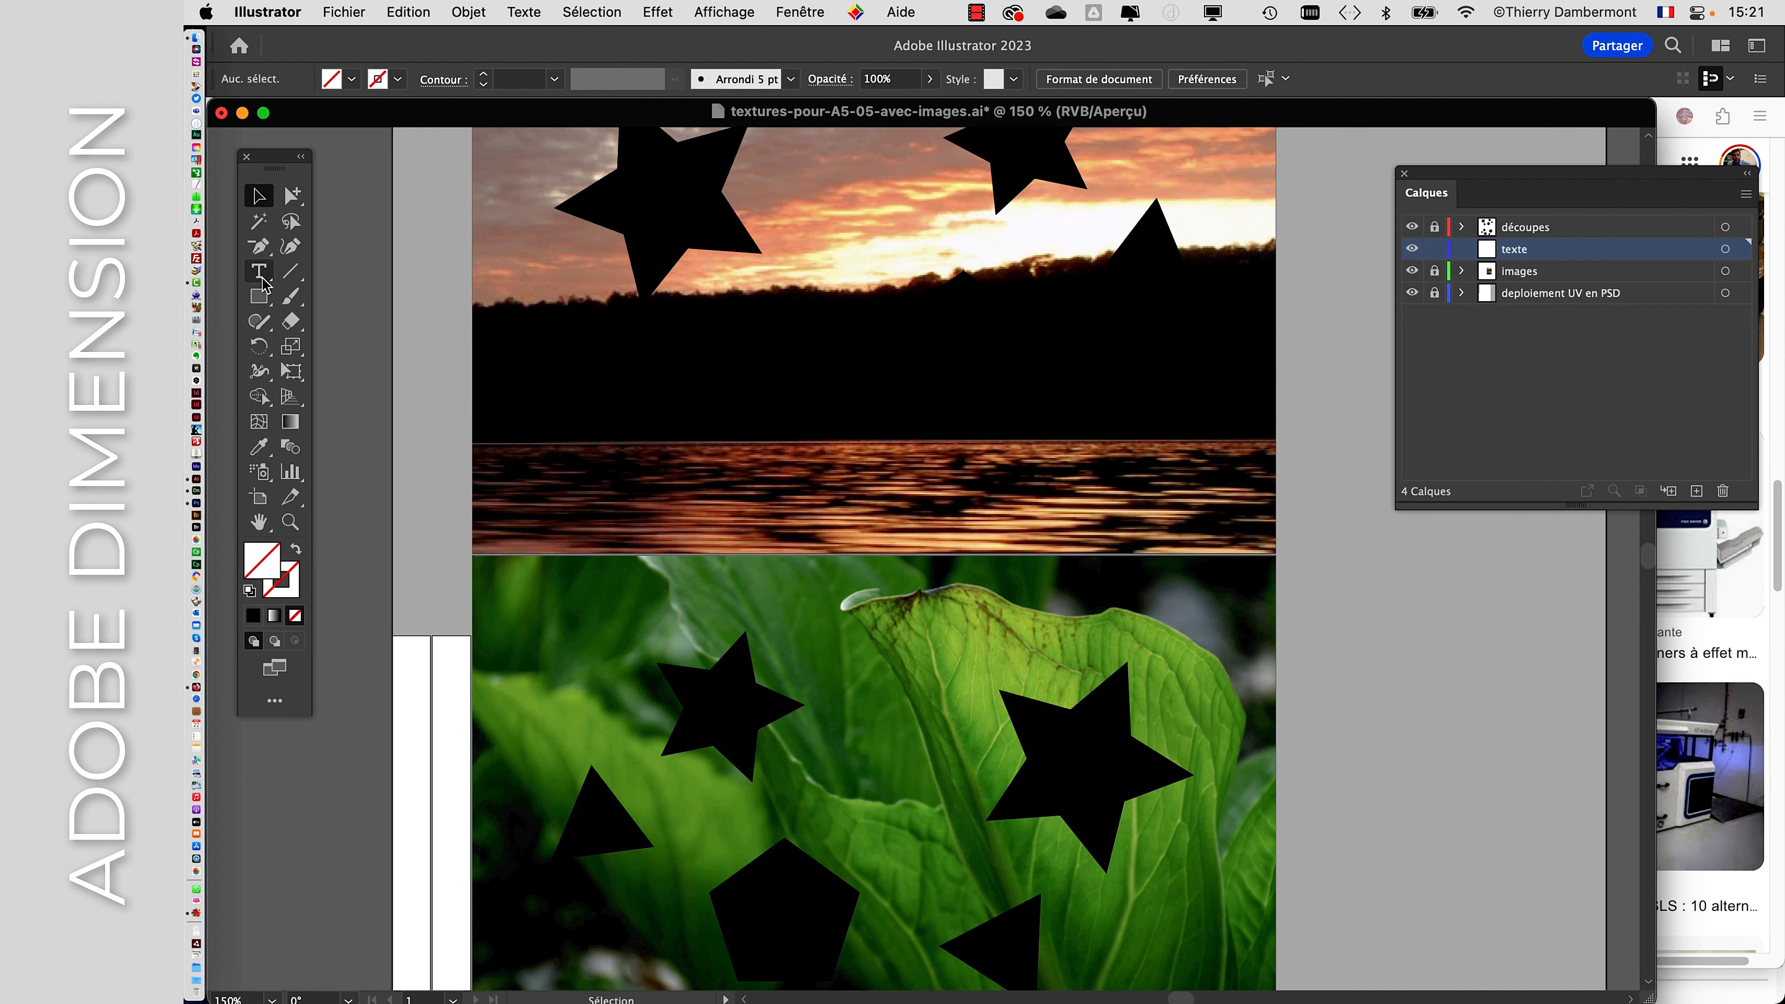
{"action": "left_click", "coordinate": [259, 273]}
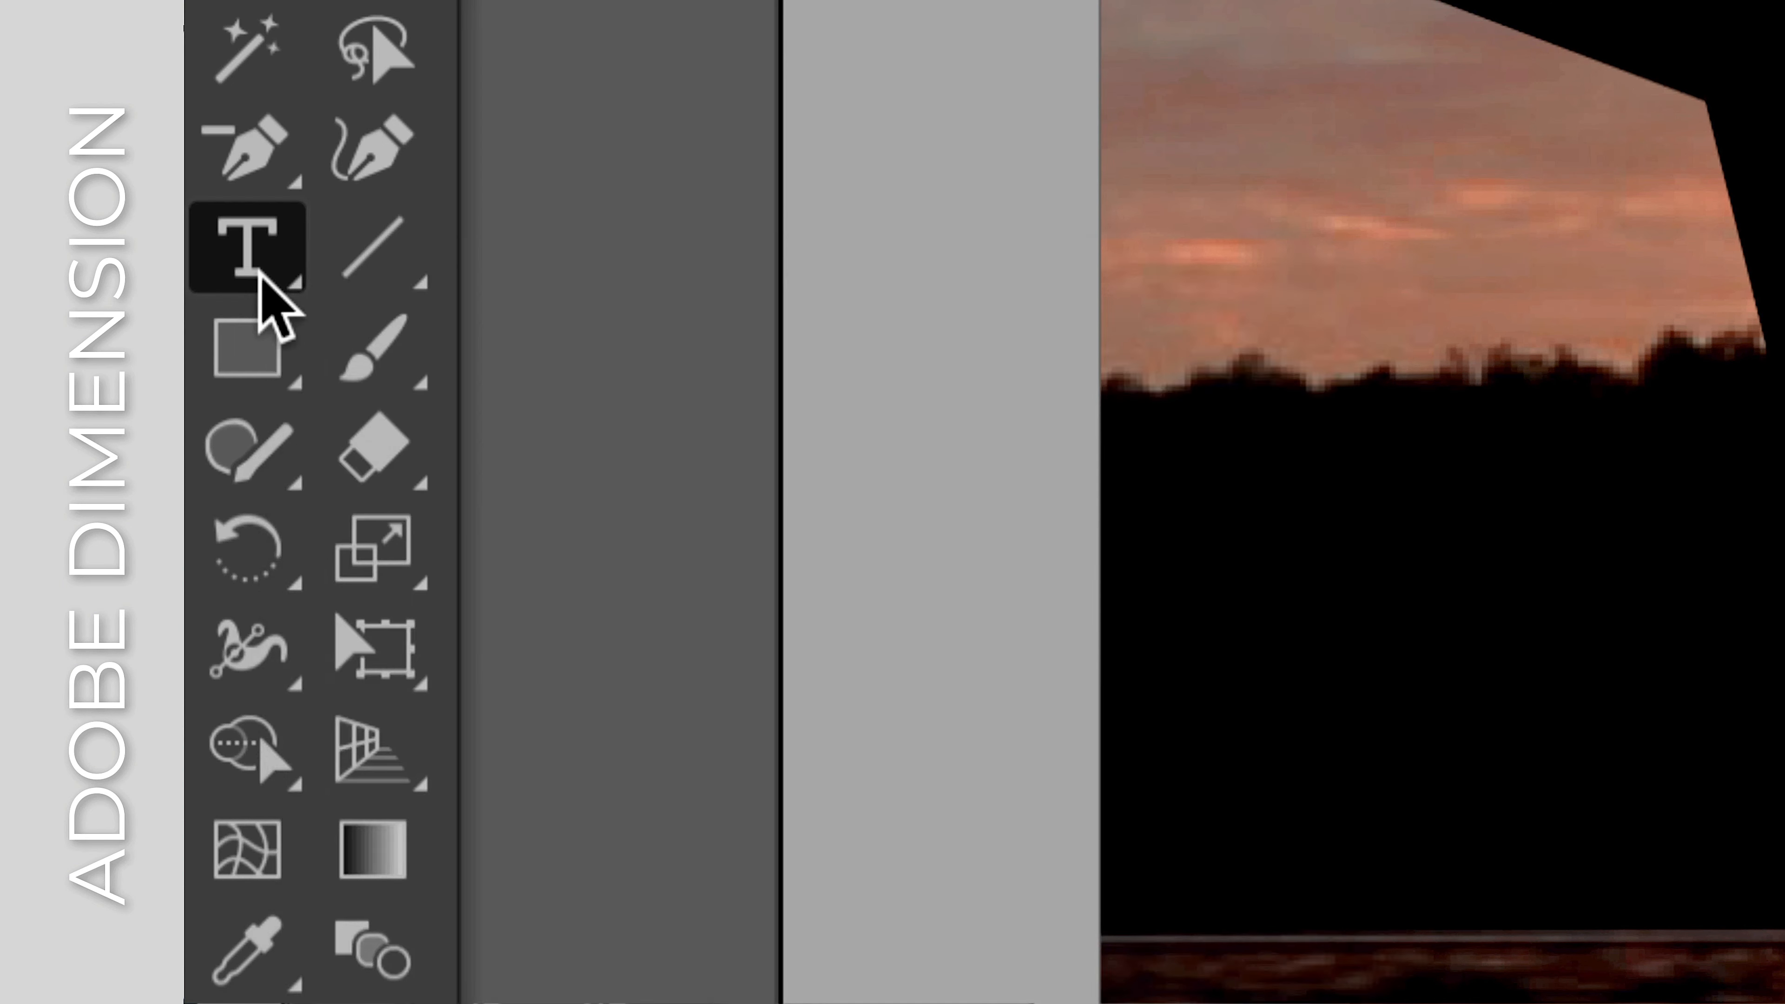
{"action": "left_click", "coordinate": [669, 209]}
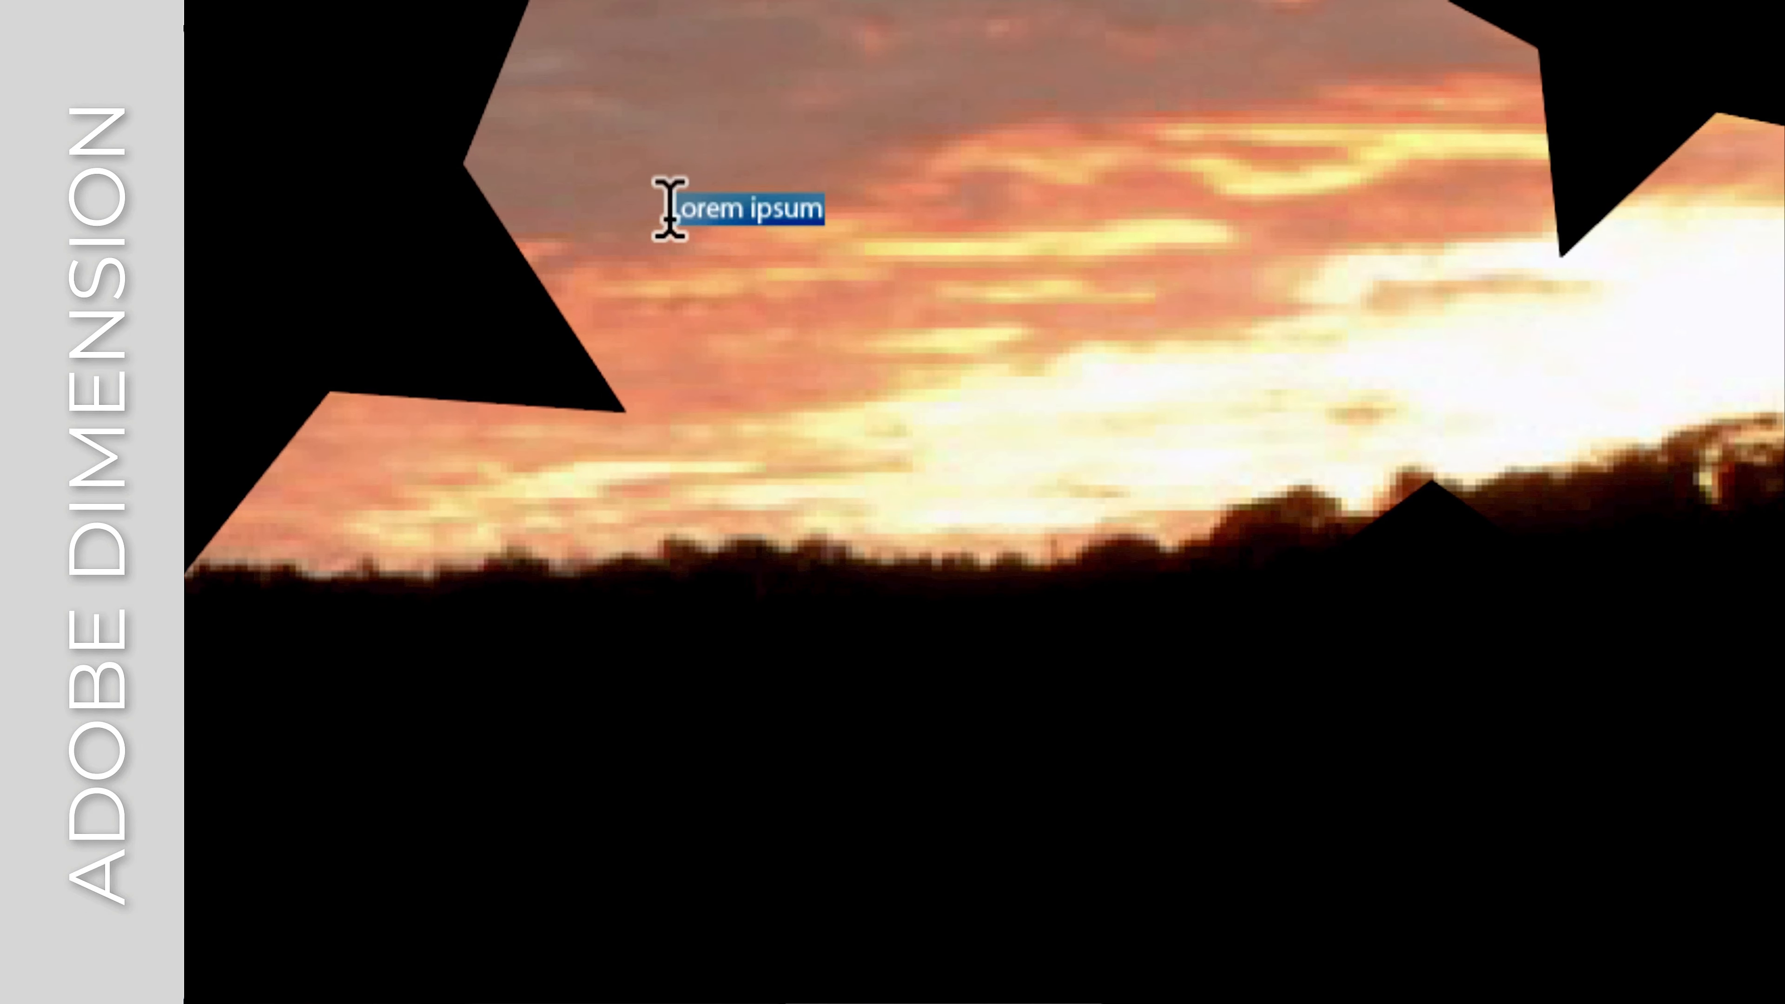
{"action": "type", "text": "Lo"}
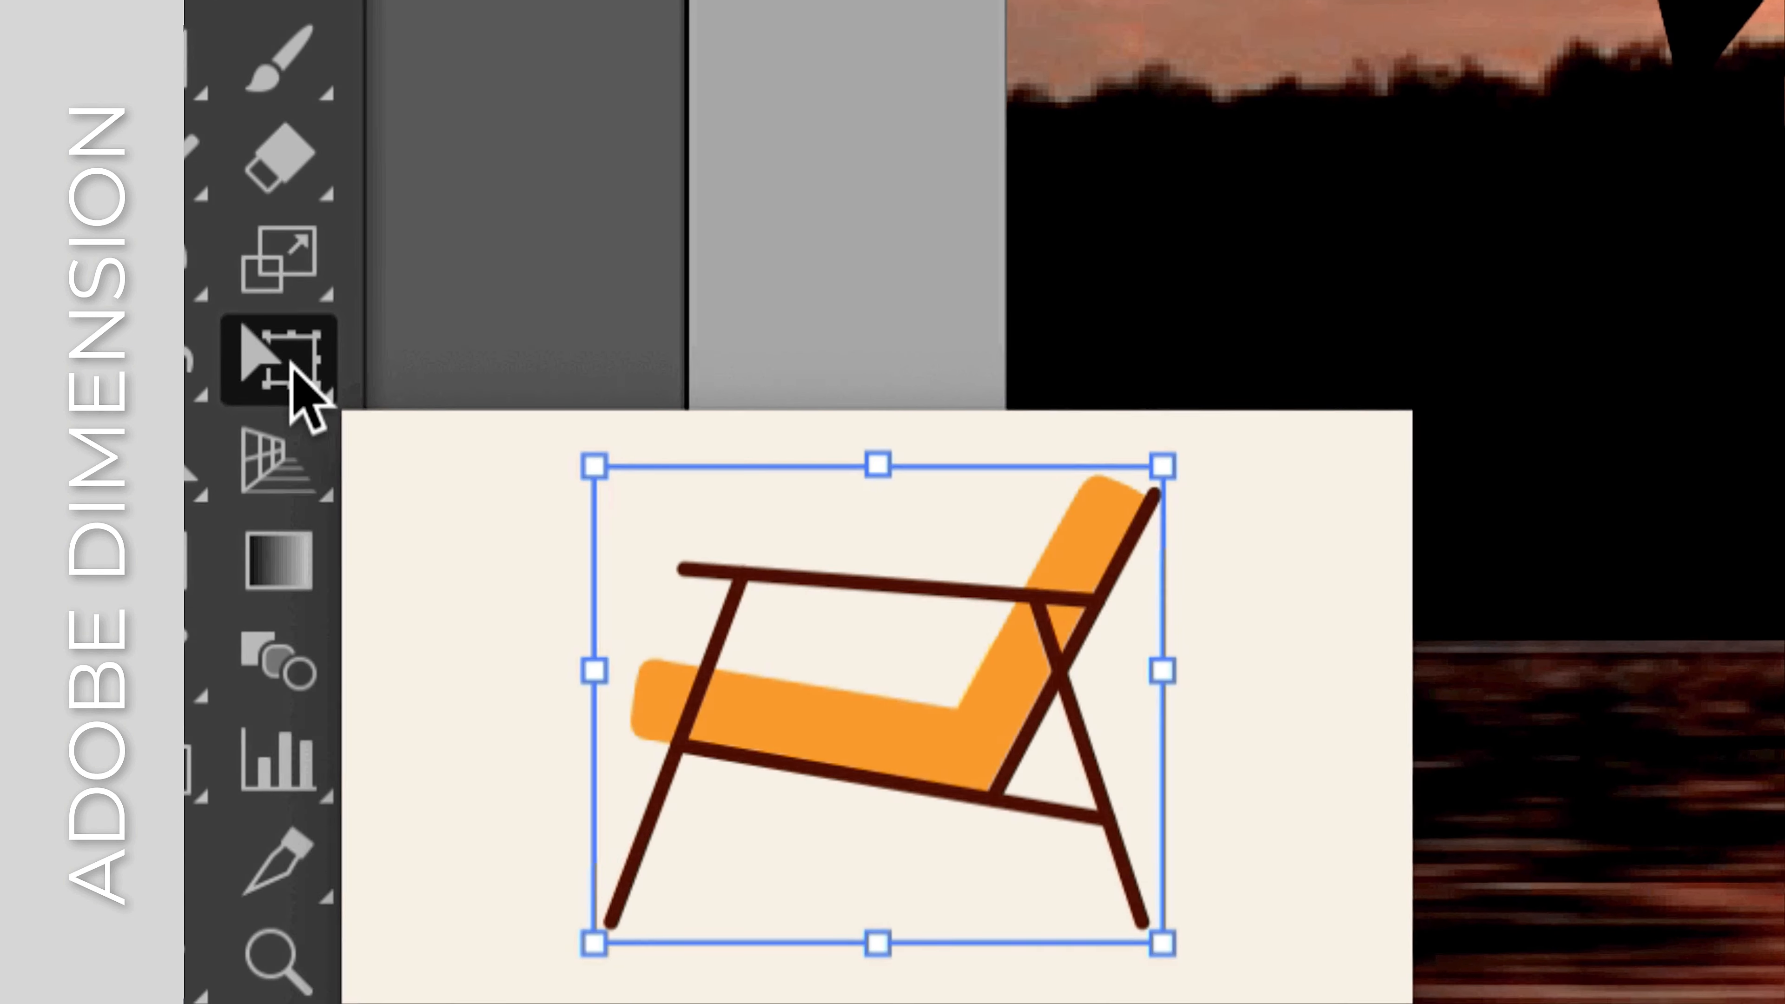
- Scale the word "Love" up with Free Transform to a font size of about 241
{"action": "left_click", "coordinate": [292, 364]}
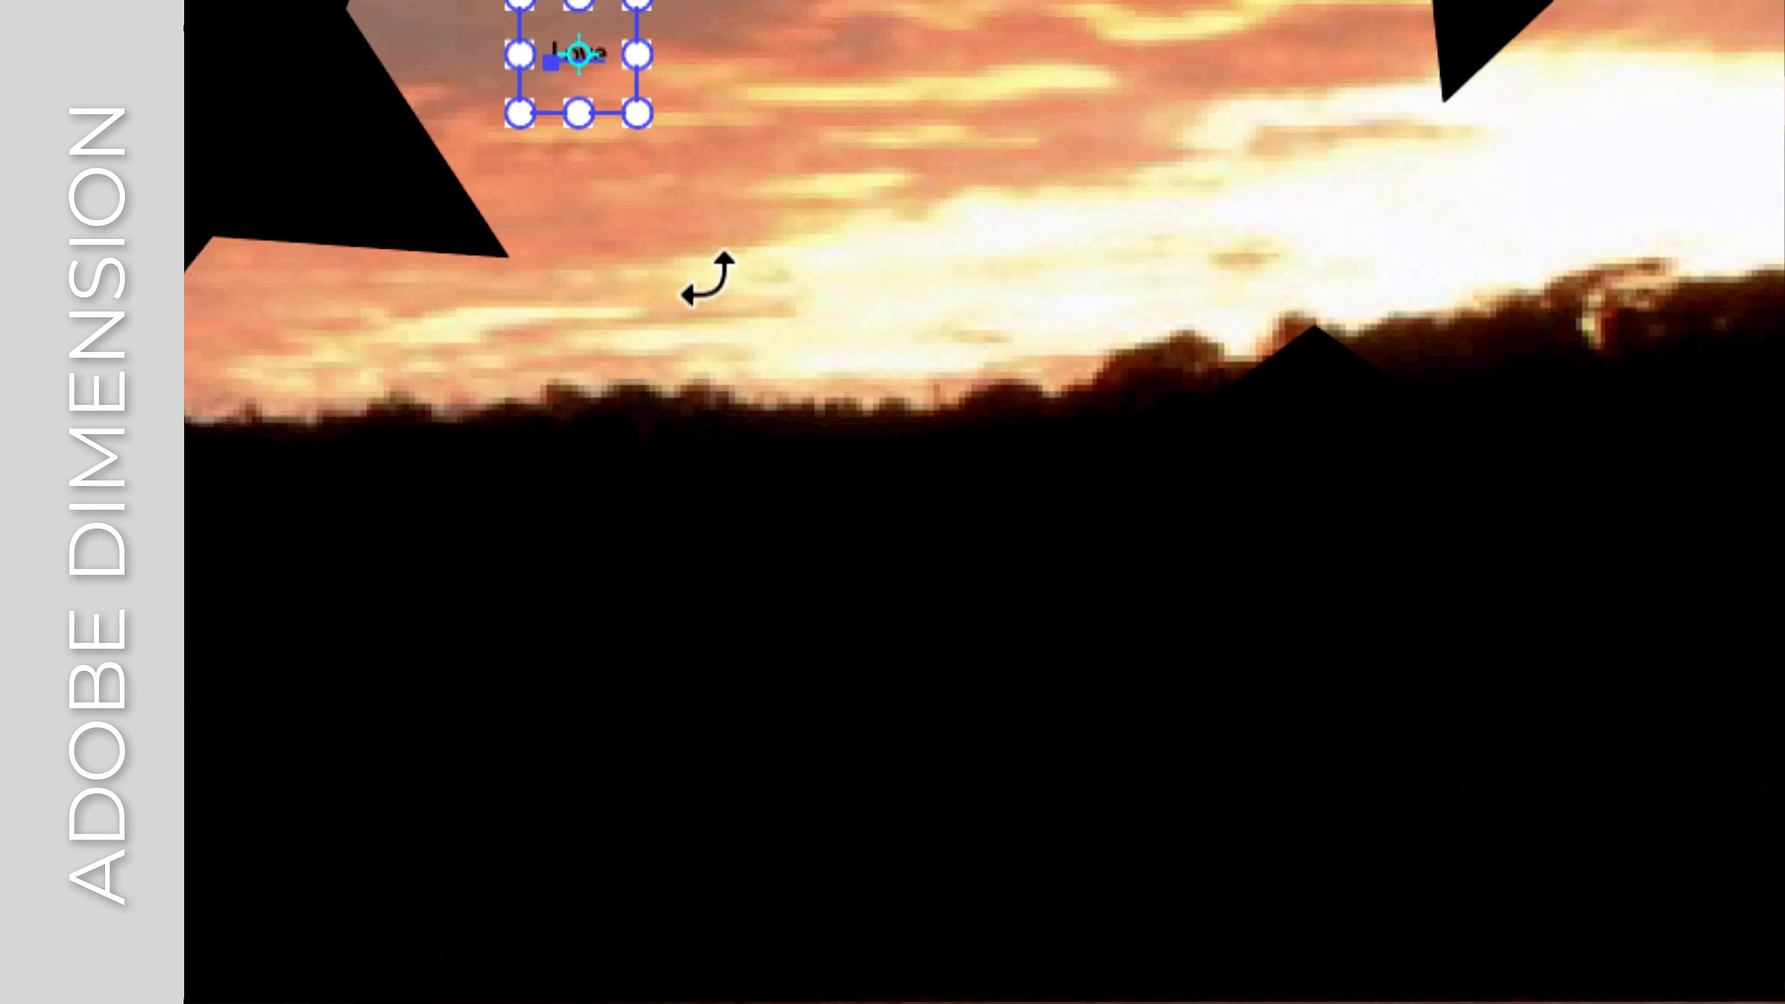
{"action": "left_click_drag", "start_coordinate": [637, 112], "coordinate": [825, 338]}
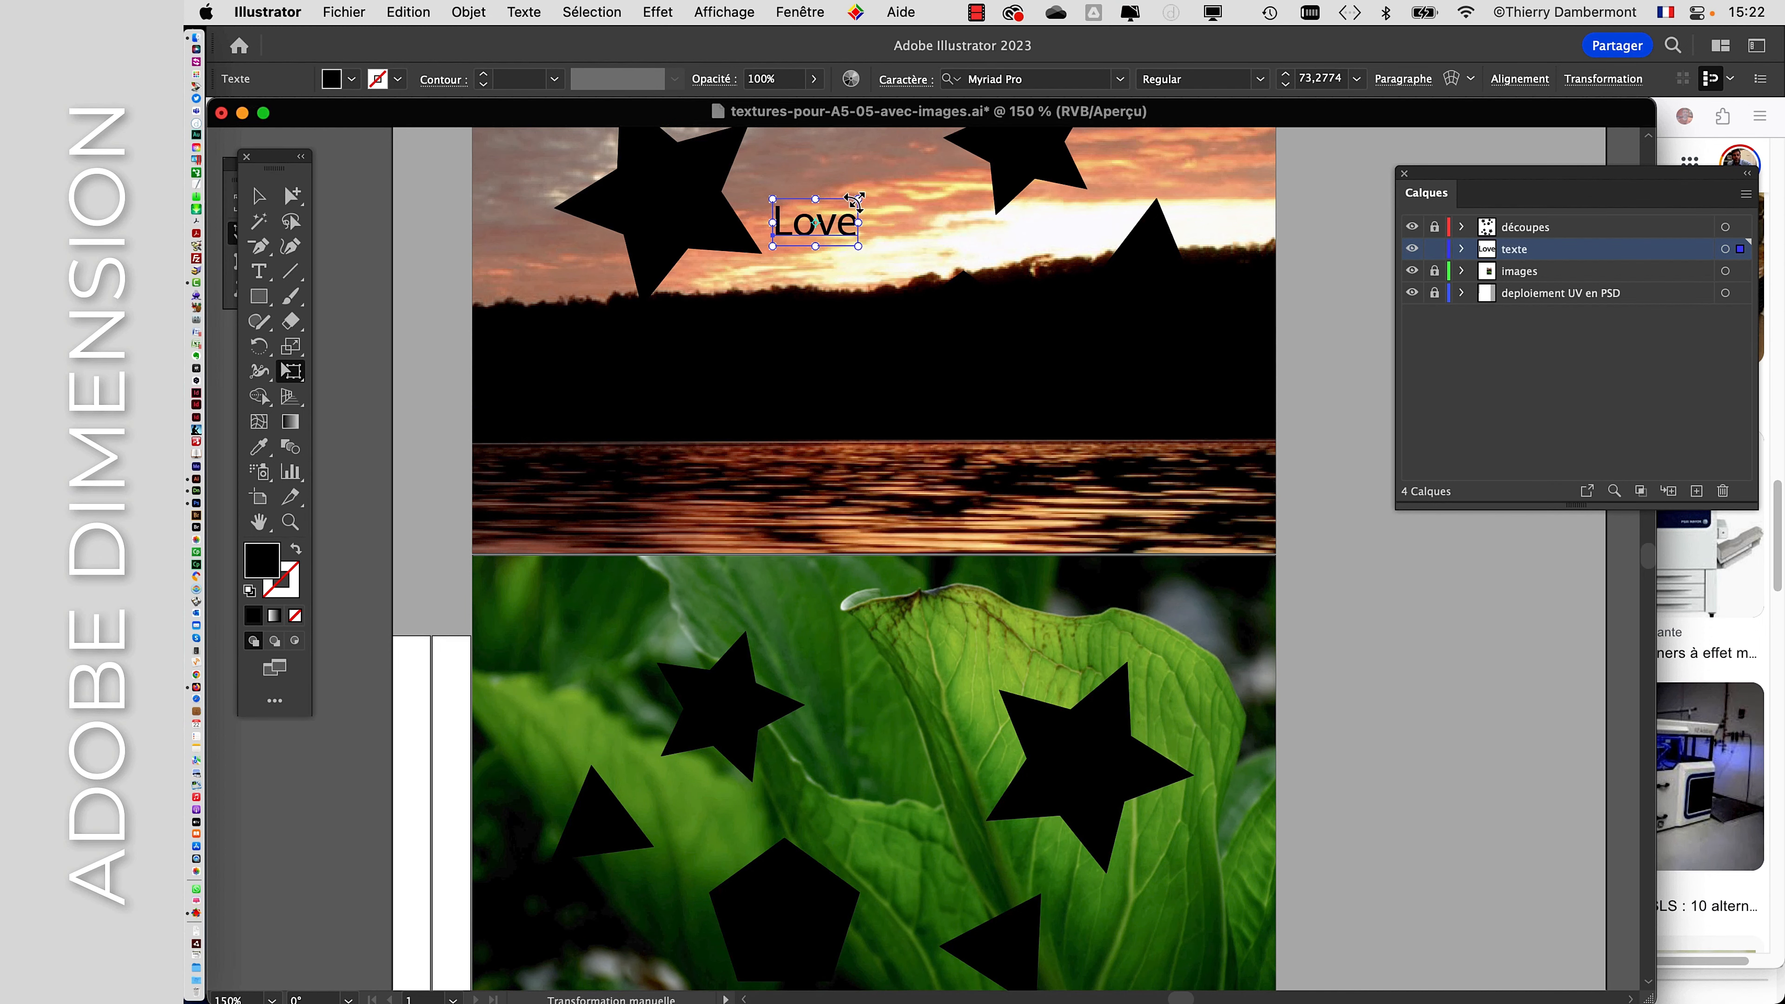
{"action": "left_click_drag", "start_coordinate": [856, 198], "coordinate": [962, 141]}
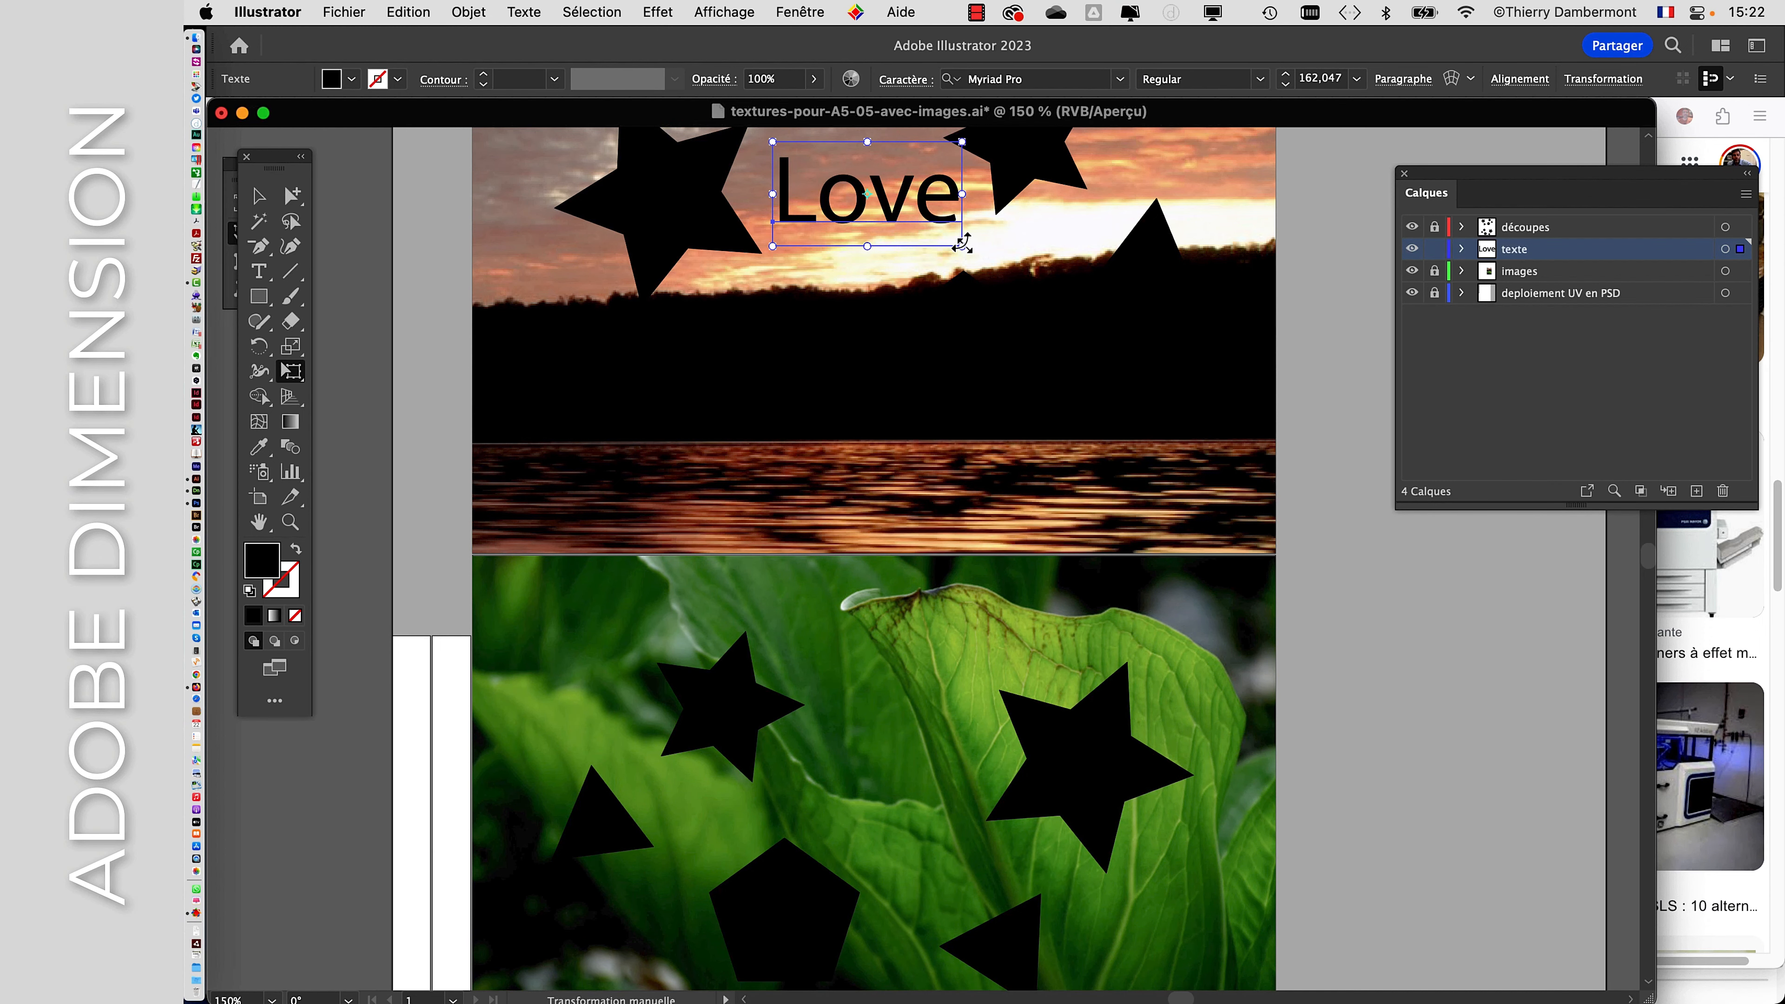
{"action": "left_click_drag", "start_coordinate": [962, 246], "coordinate": [1054, 297]}
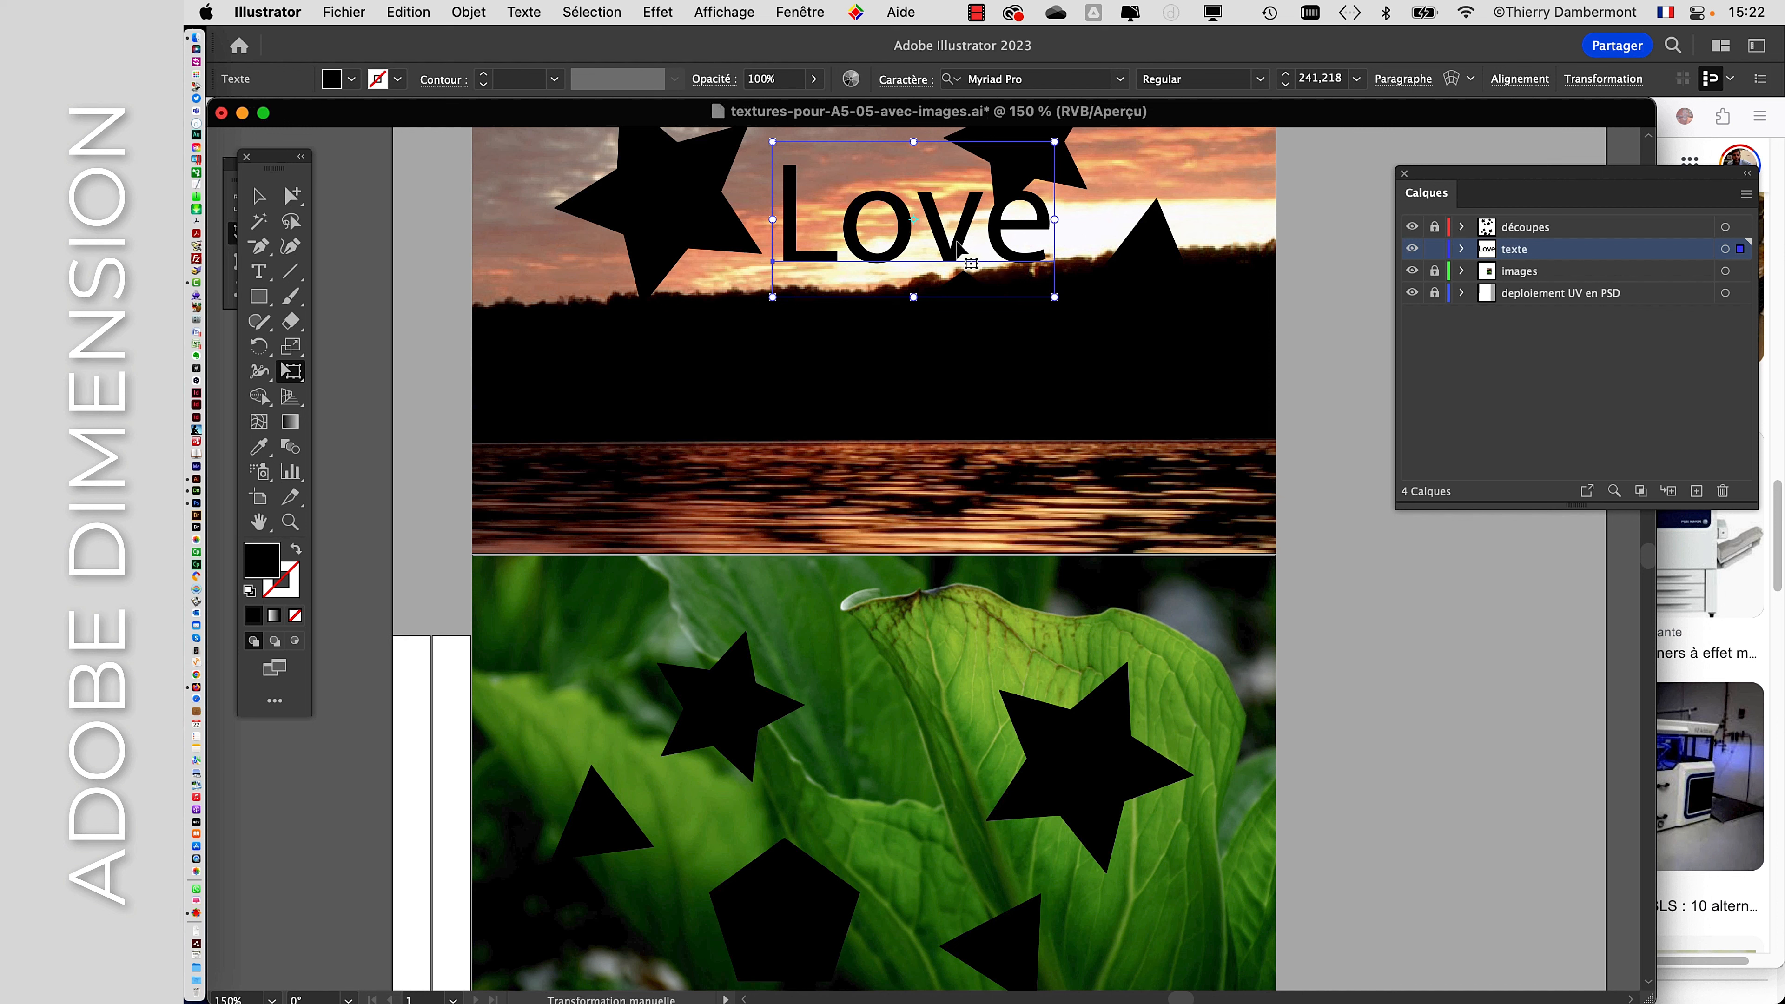
- Move "Love" down onto the water reflections of the sunset image, clear of the cut-out shapes, checking with "découpes" and "images" temporarily hidden
{"action": "left_click_drag", "start_coordinate": [958, 247], "coordinate": [949, 296]}
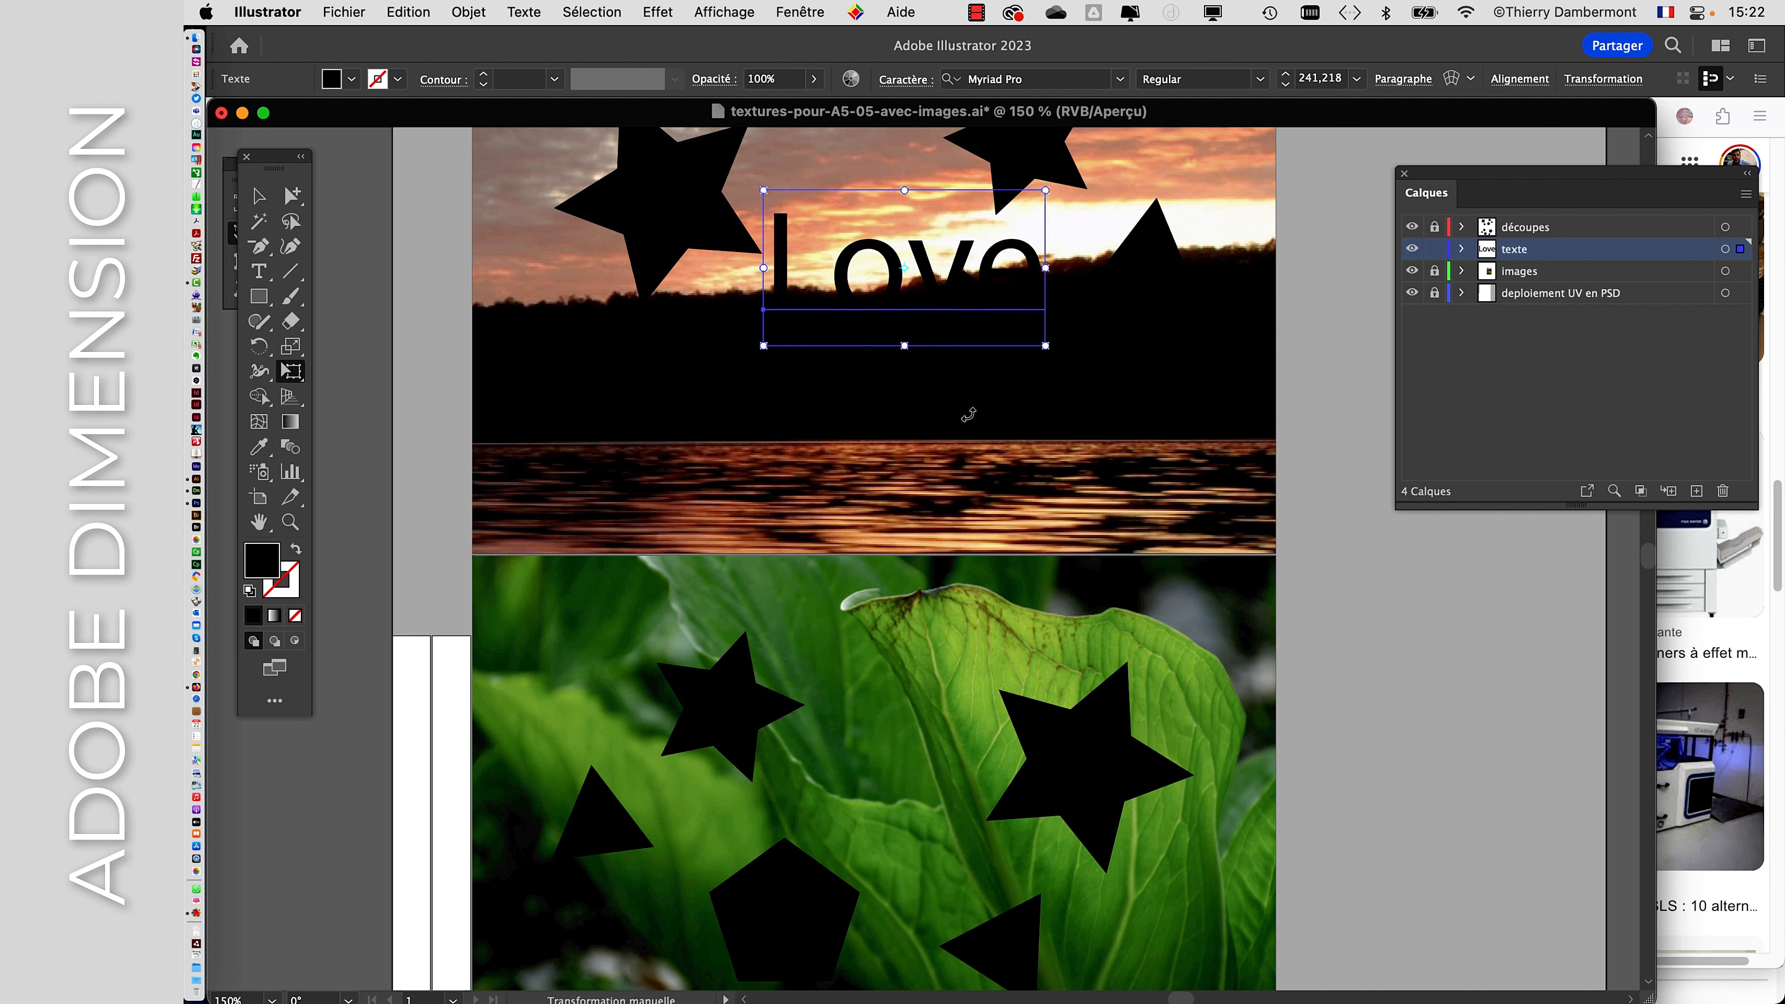
{"action": "left_click", "coordinate": [1411, 227]}
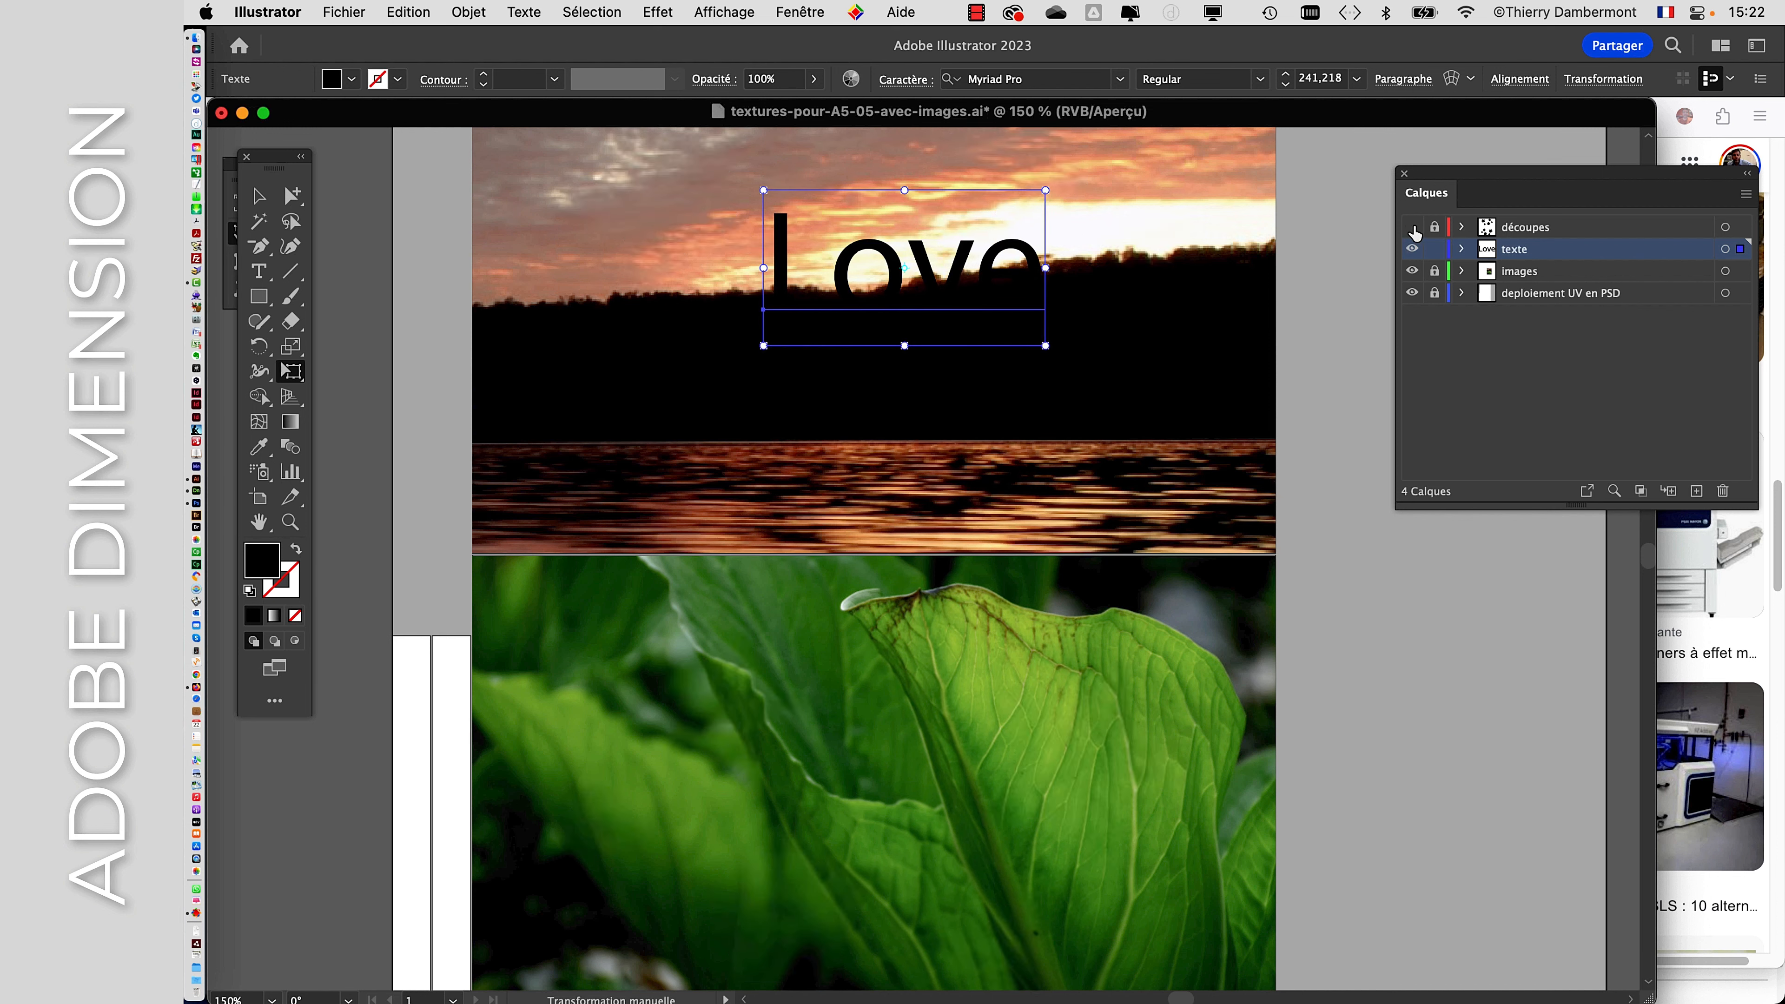
{"action": "left_click", "coordinate": [1412, 227]}
{"action": "left_click", "coordinate": [1411, 272]}
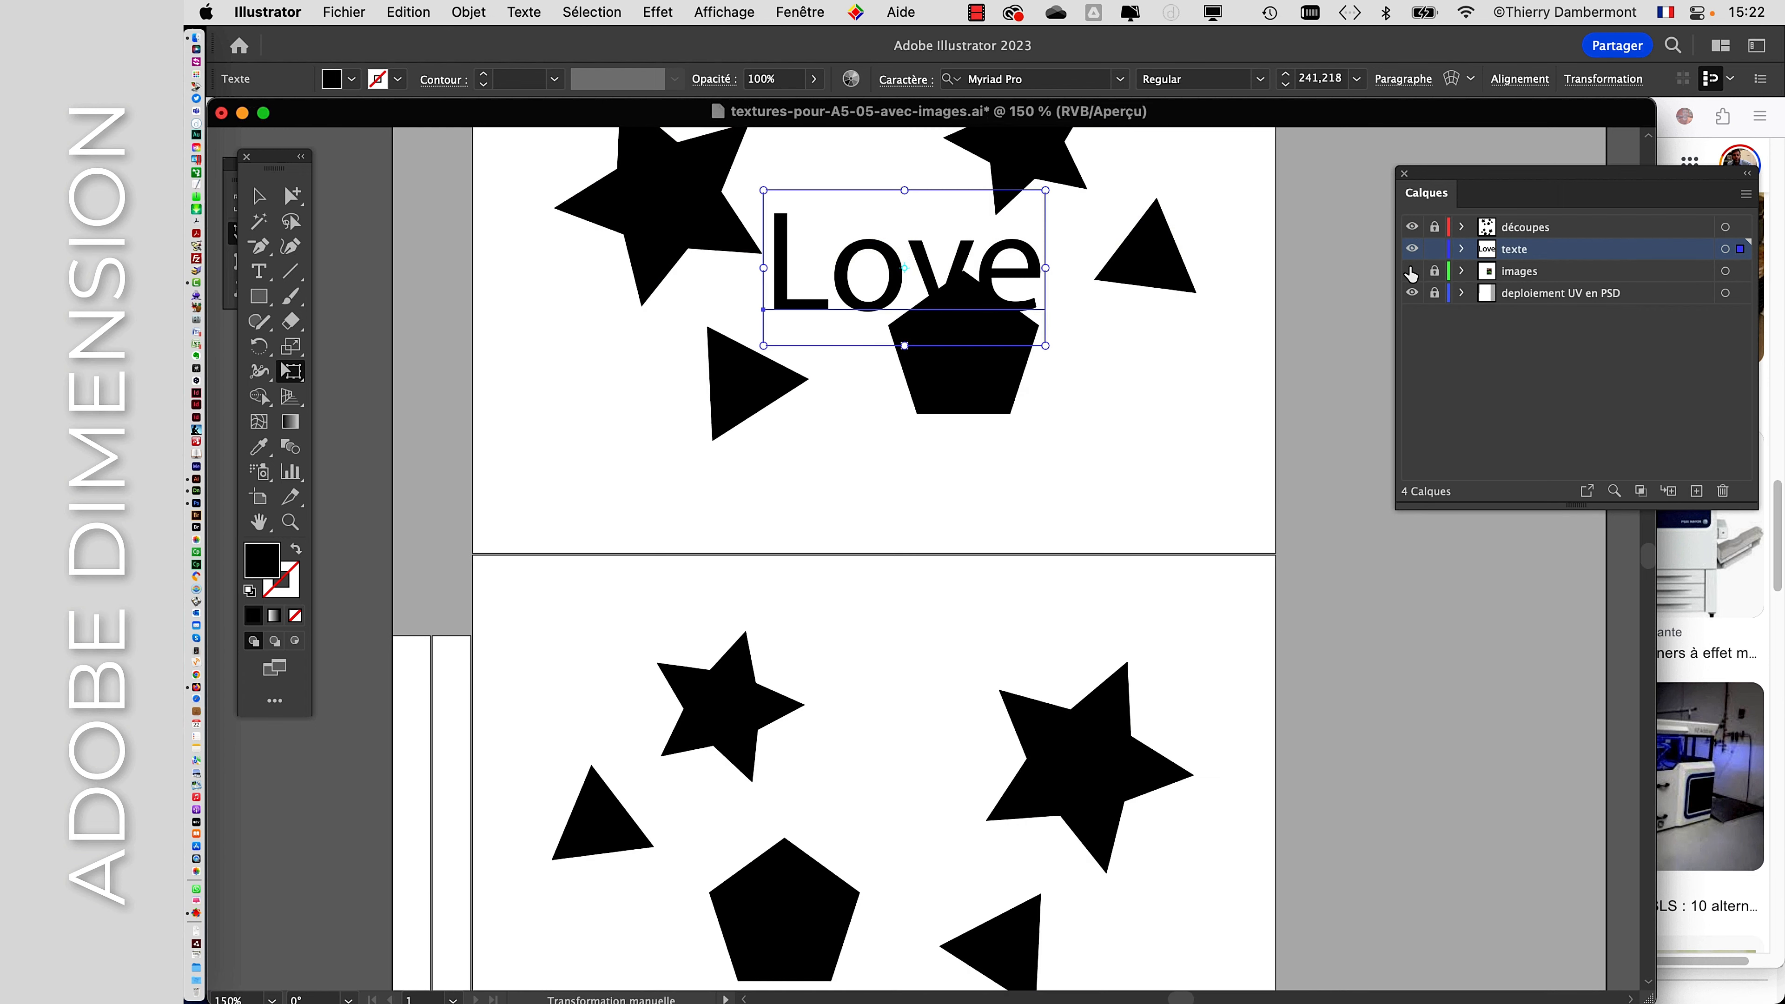
{"action": "left_click", "coordinate": [1411, 272]}
{"action": "left_click_drag", "start_coordinate": [928, 284], "coordinate": [1027, 459]}
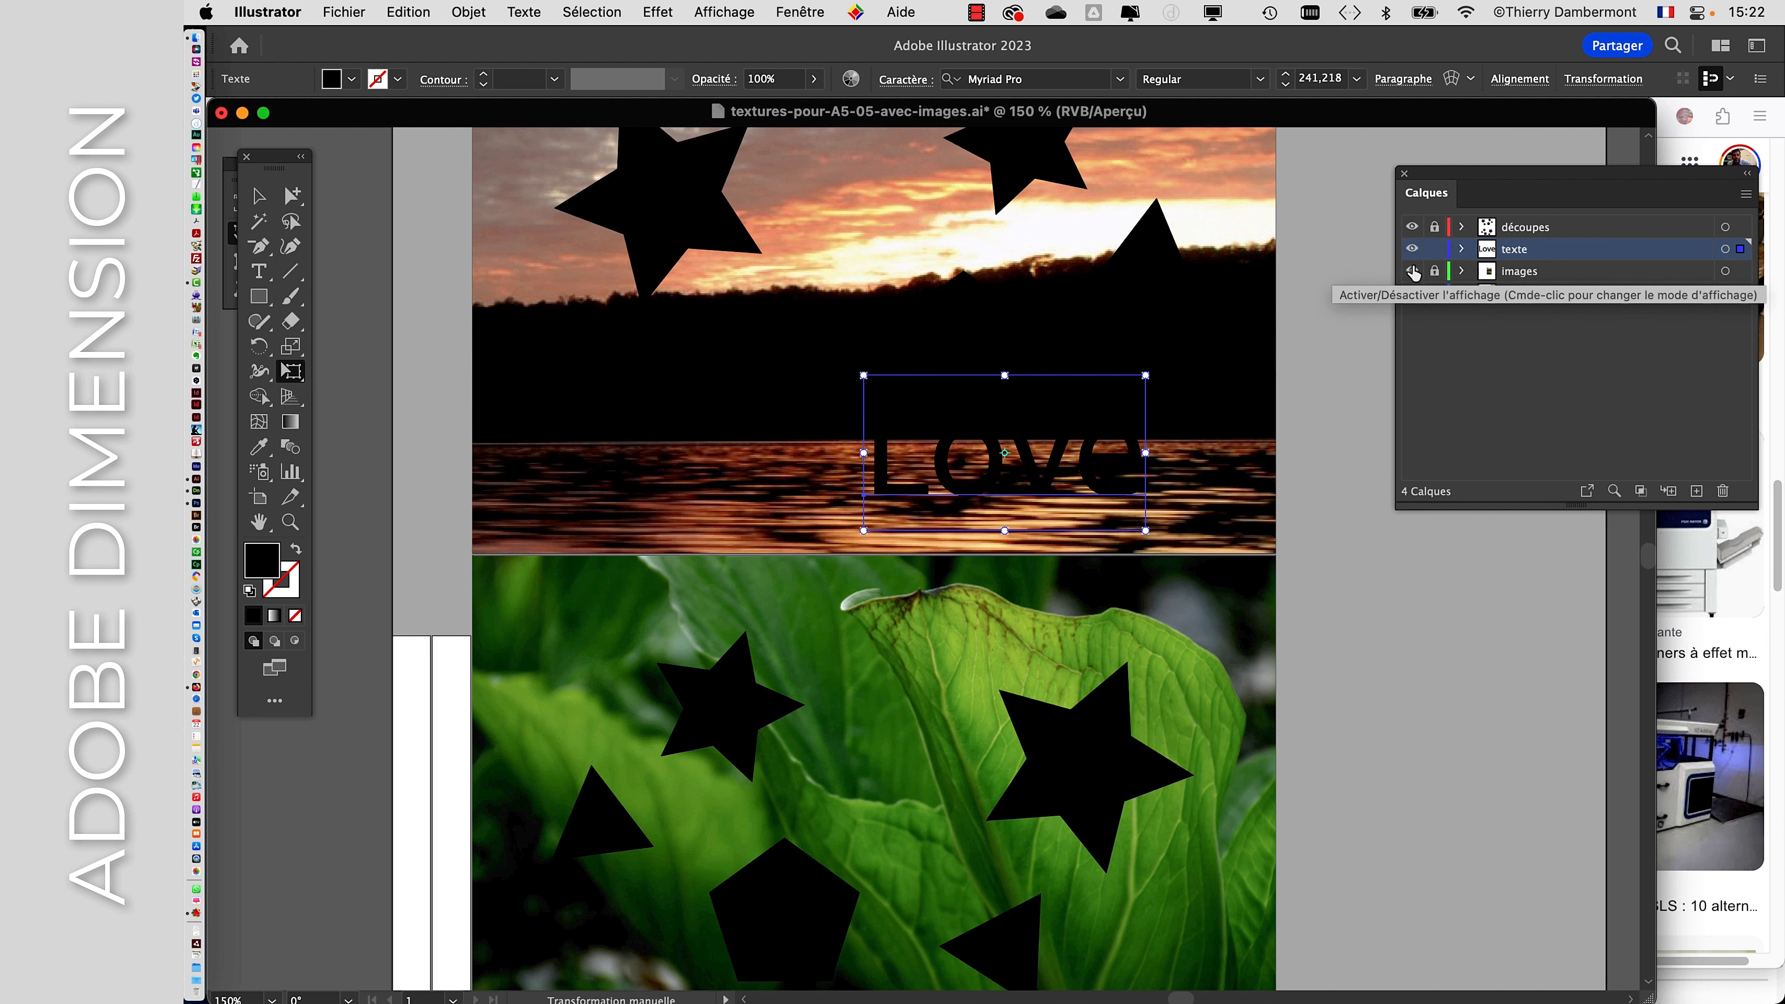
{"action": "left_click", "coordinate": [1411, 271]}
{"action": "left_click", "coordinate": [1411, 271]}
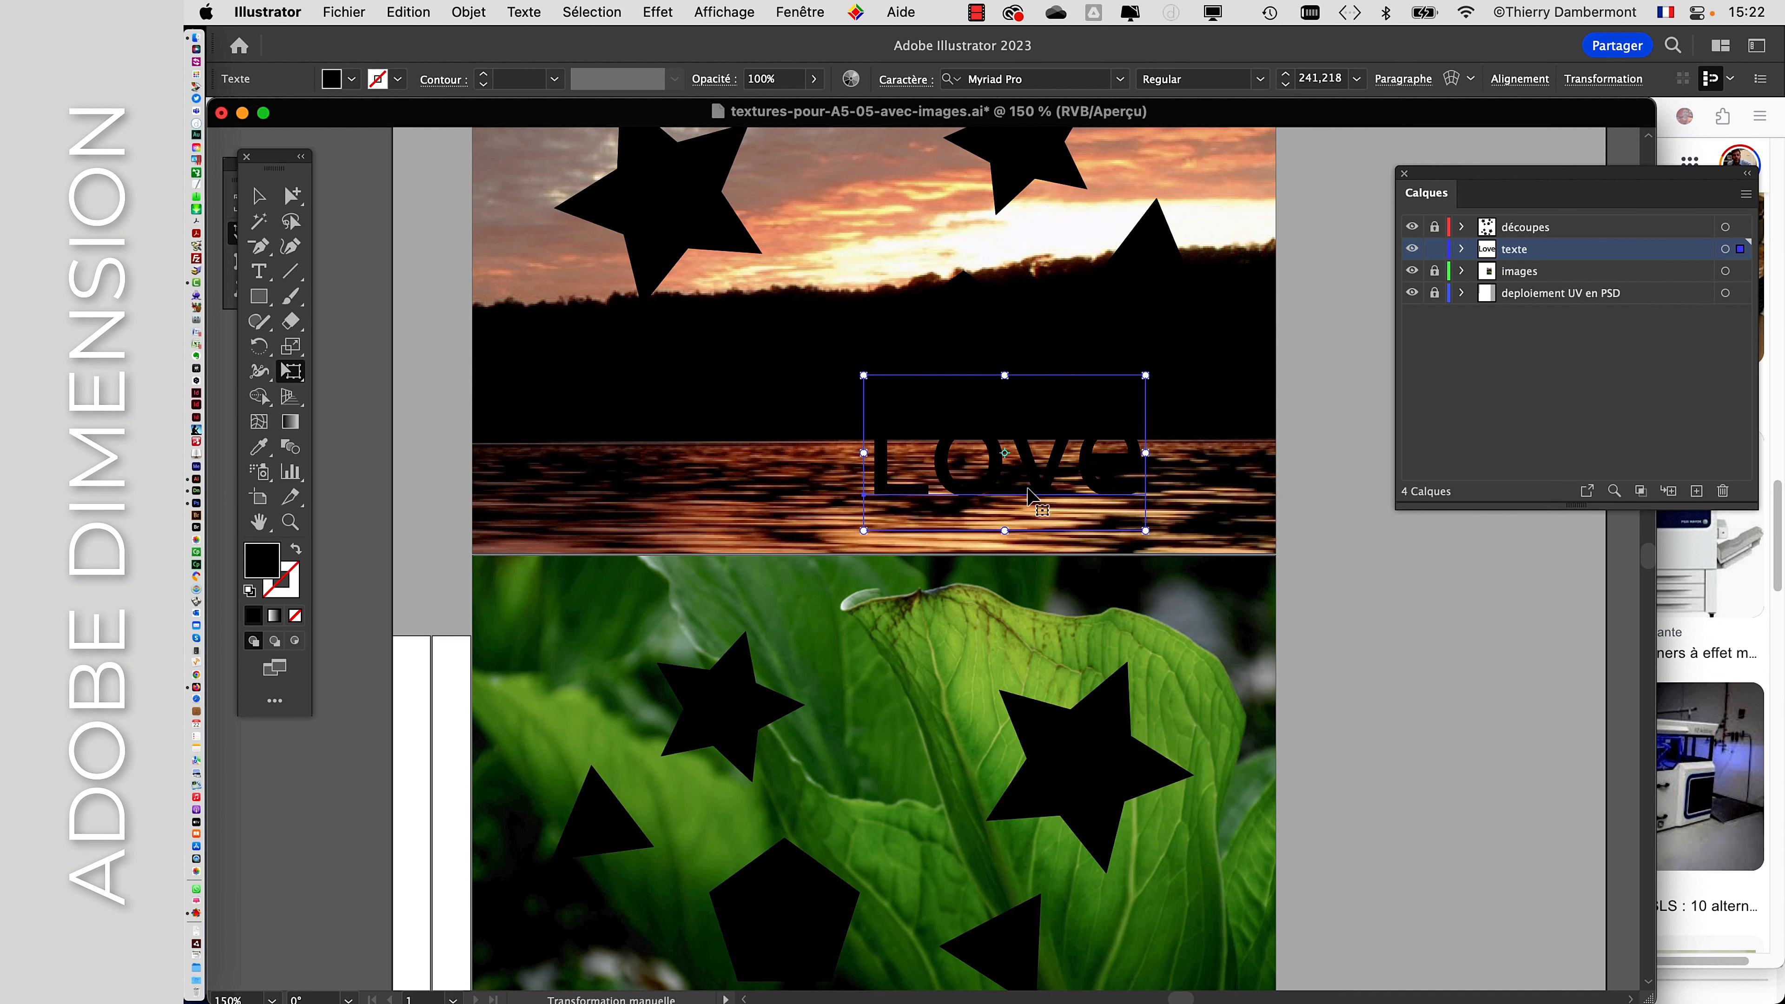
{"action": "left_click_drag", "start_coordinate": [1047, 485], "coordinate": [1008, 501]}
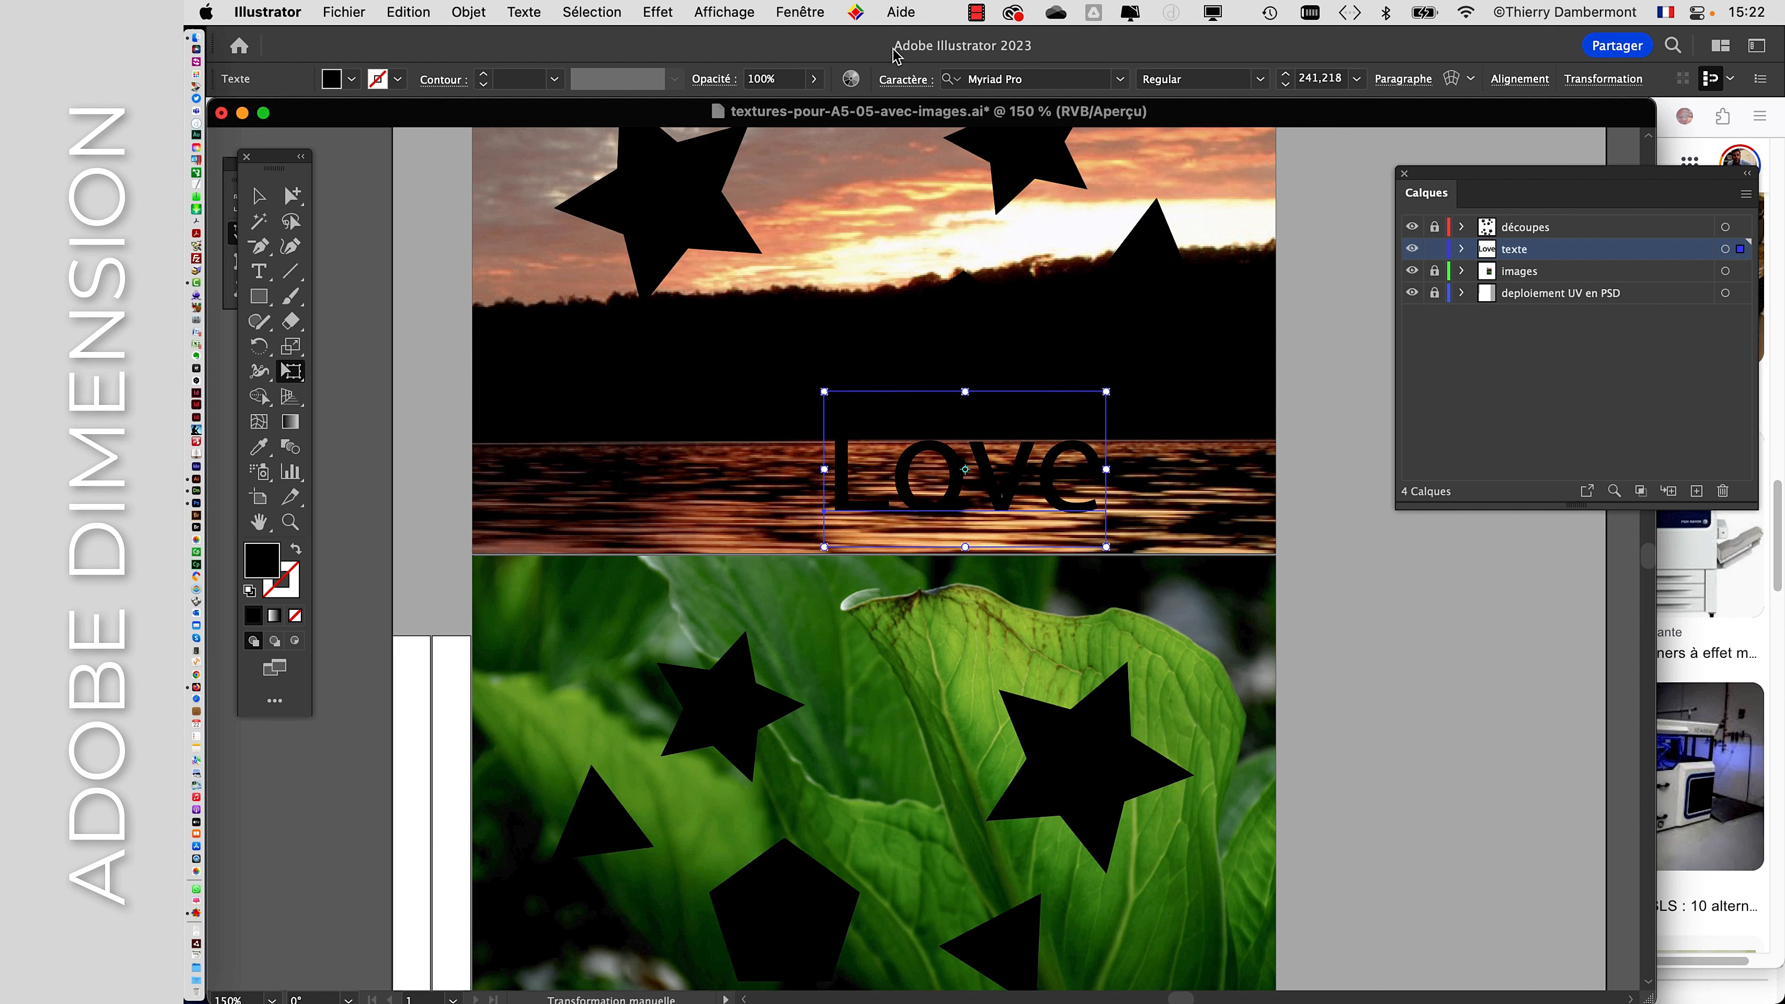
- Open the character settings for the "Love" text and browse the available font families
{"action": "left_click", "coordinate": [796, 9]}
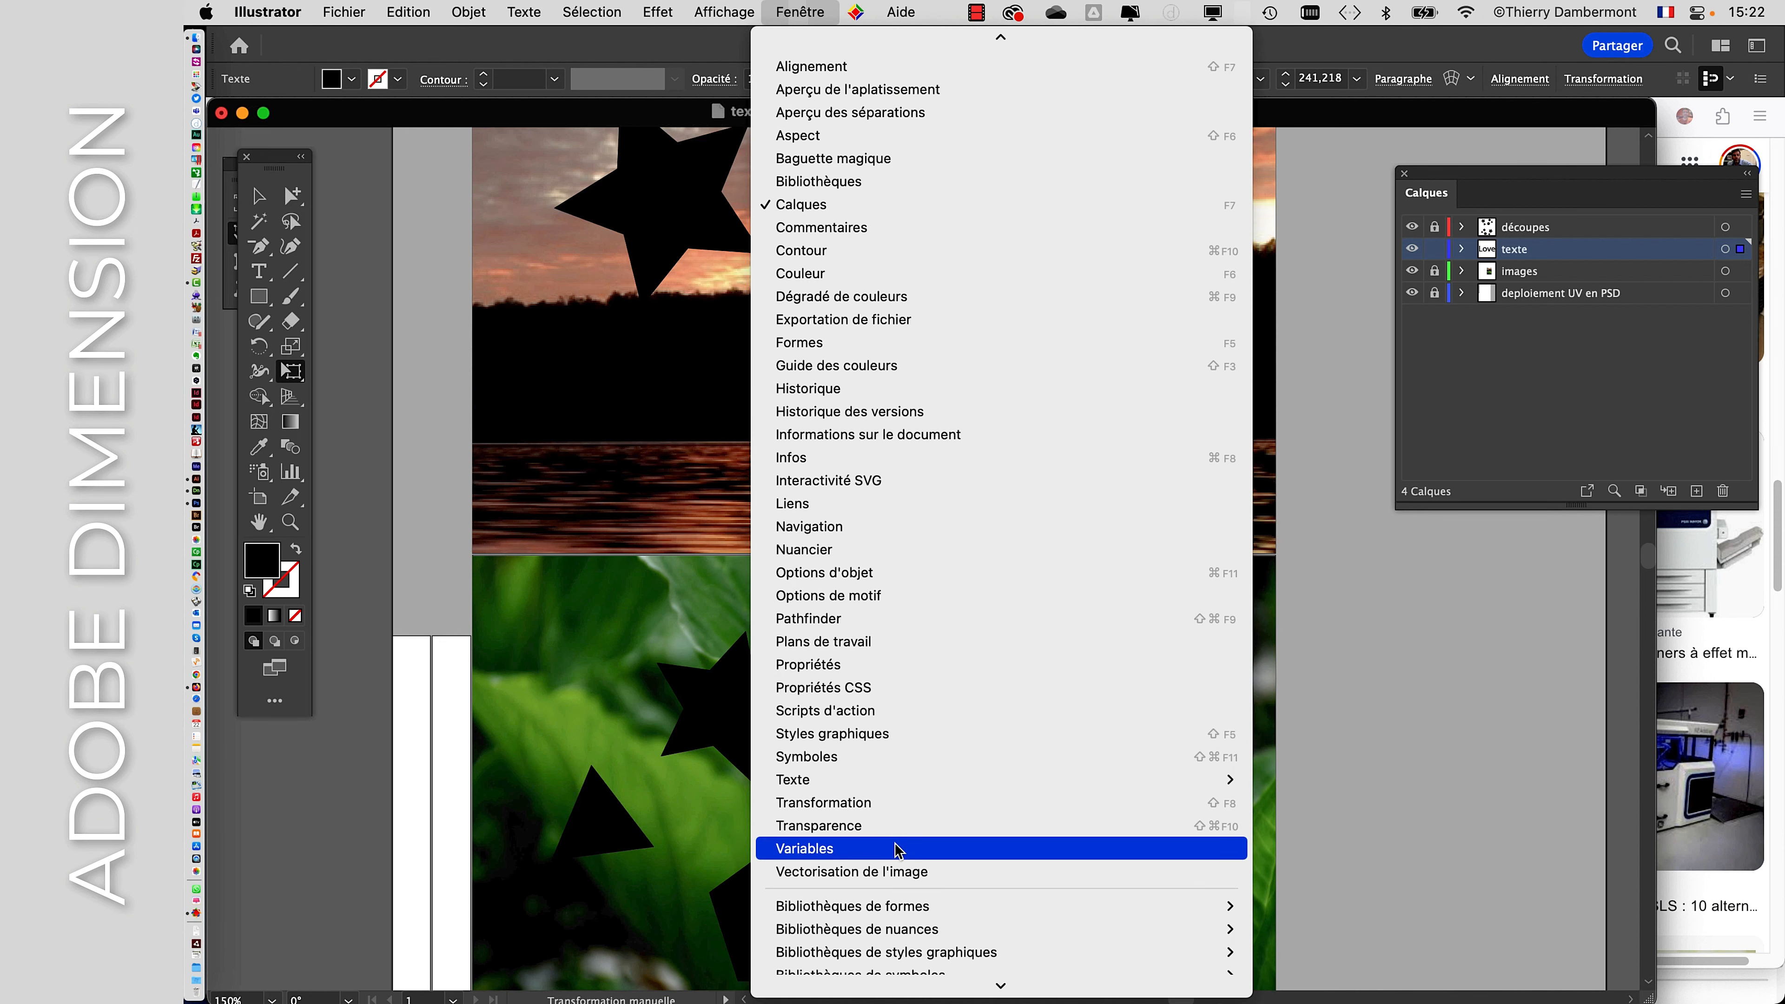
{"action": "mouse_move", "coordinate": [907, 885]}
{"action": "left_click", "coordinate": [1296, 885]}
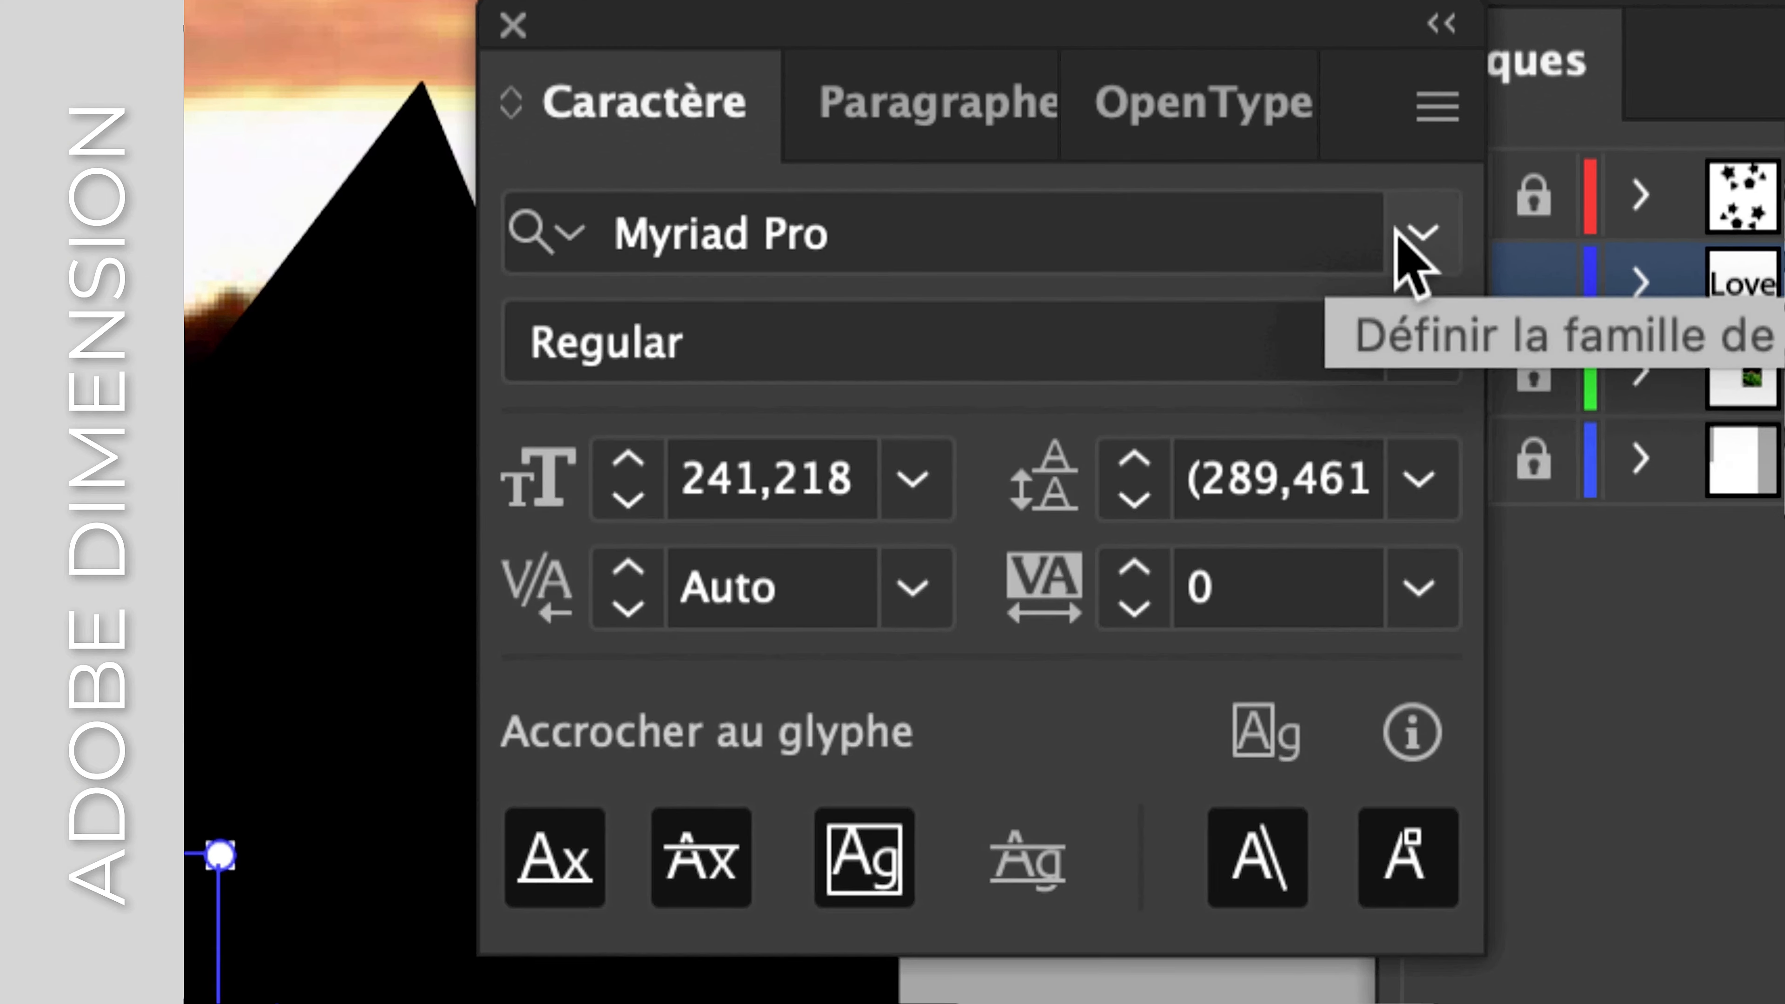
{"action": "left_click", "coordinate": [1475, 253]}
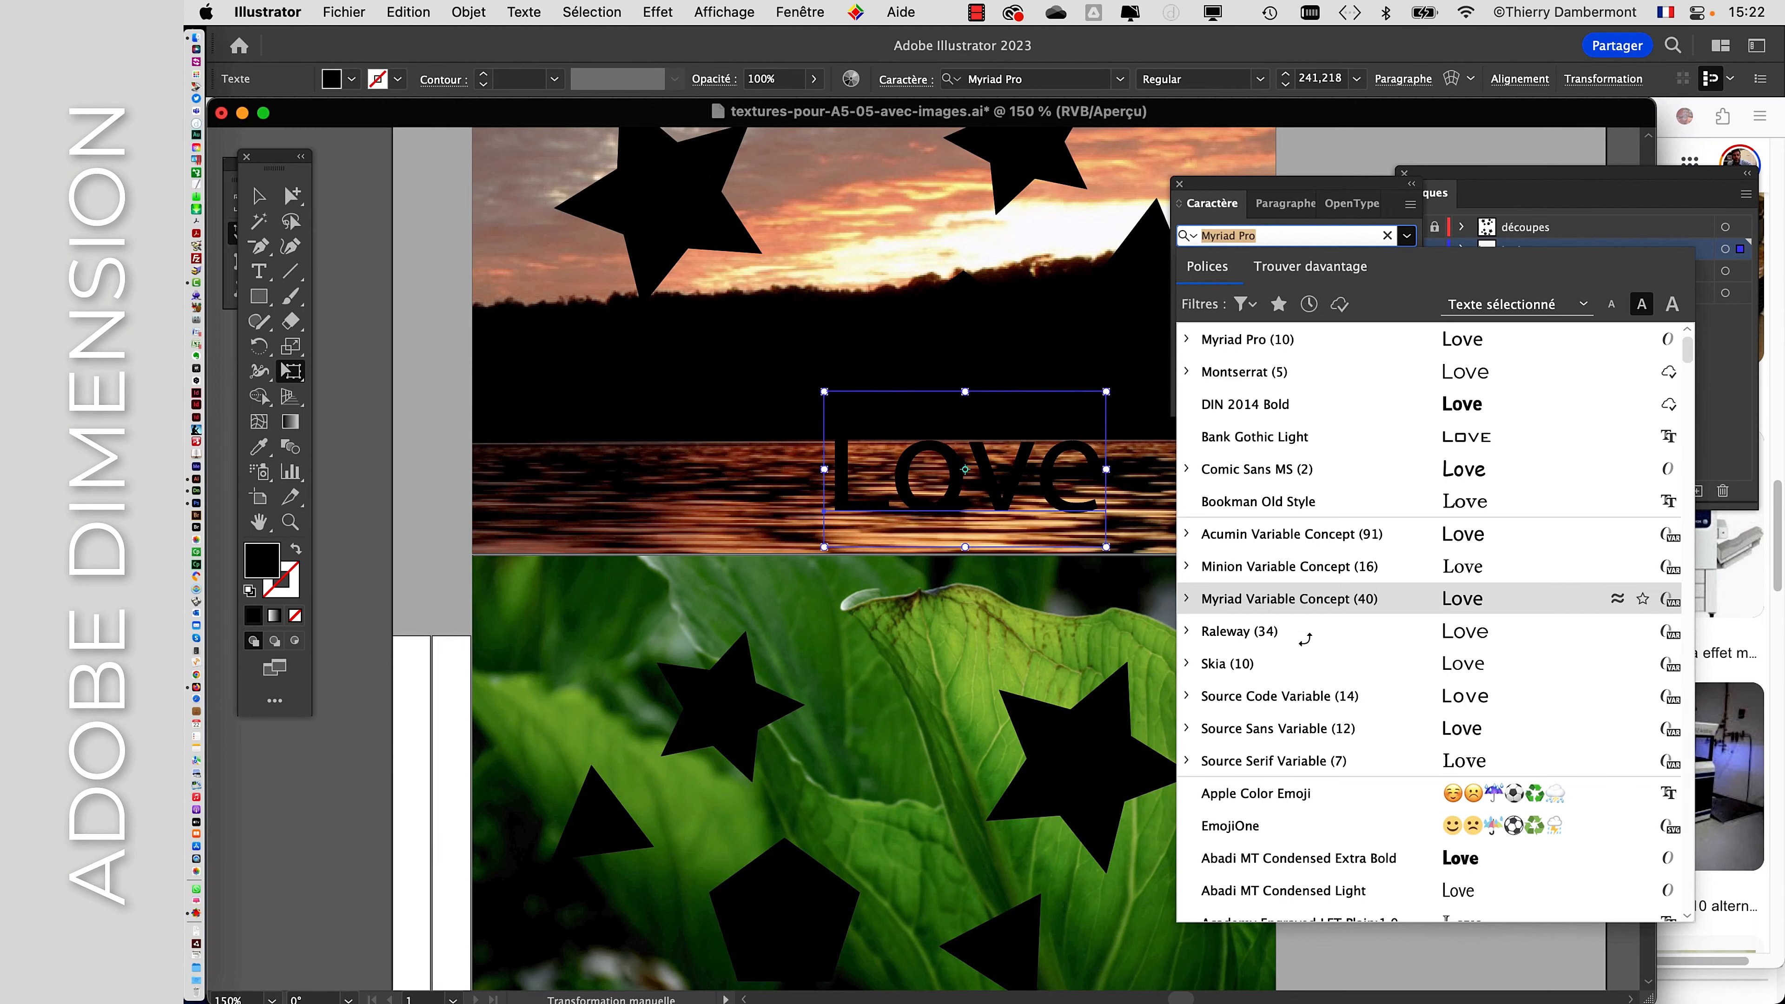
{"action": "scroll", "coordinate": [1305, 638], "scroll_direction": "down", "scroll_amount": 5}
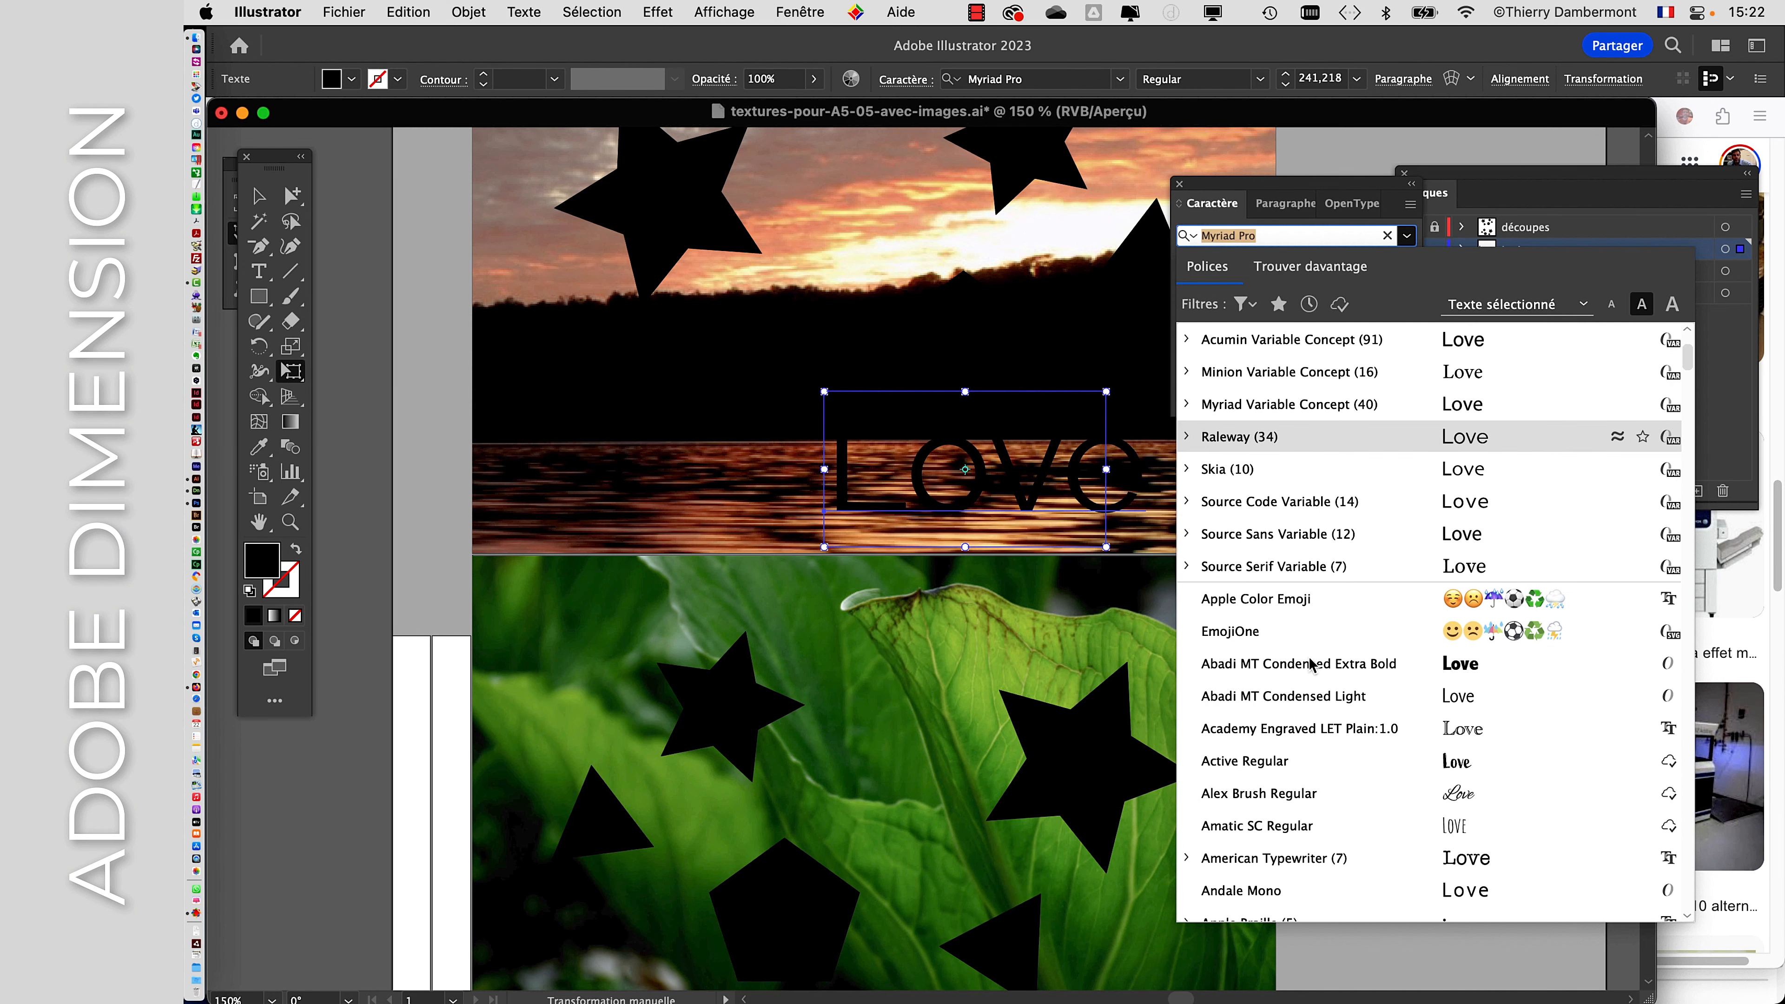
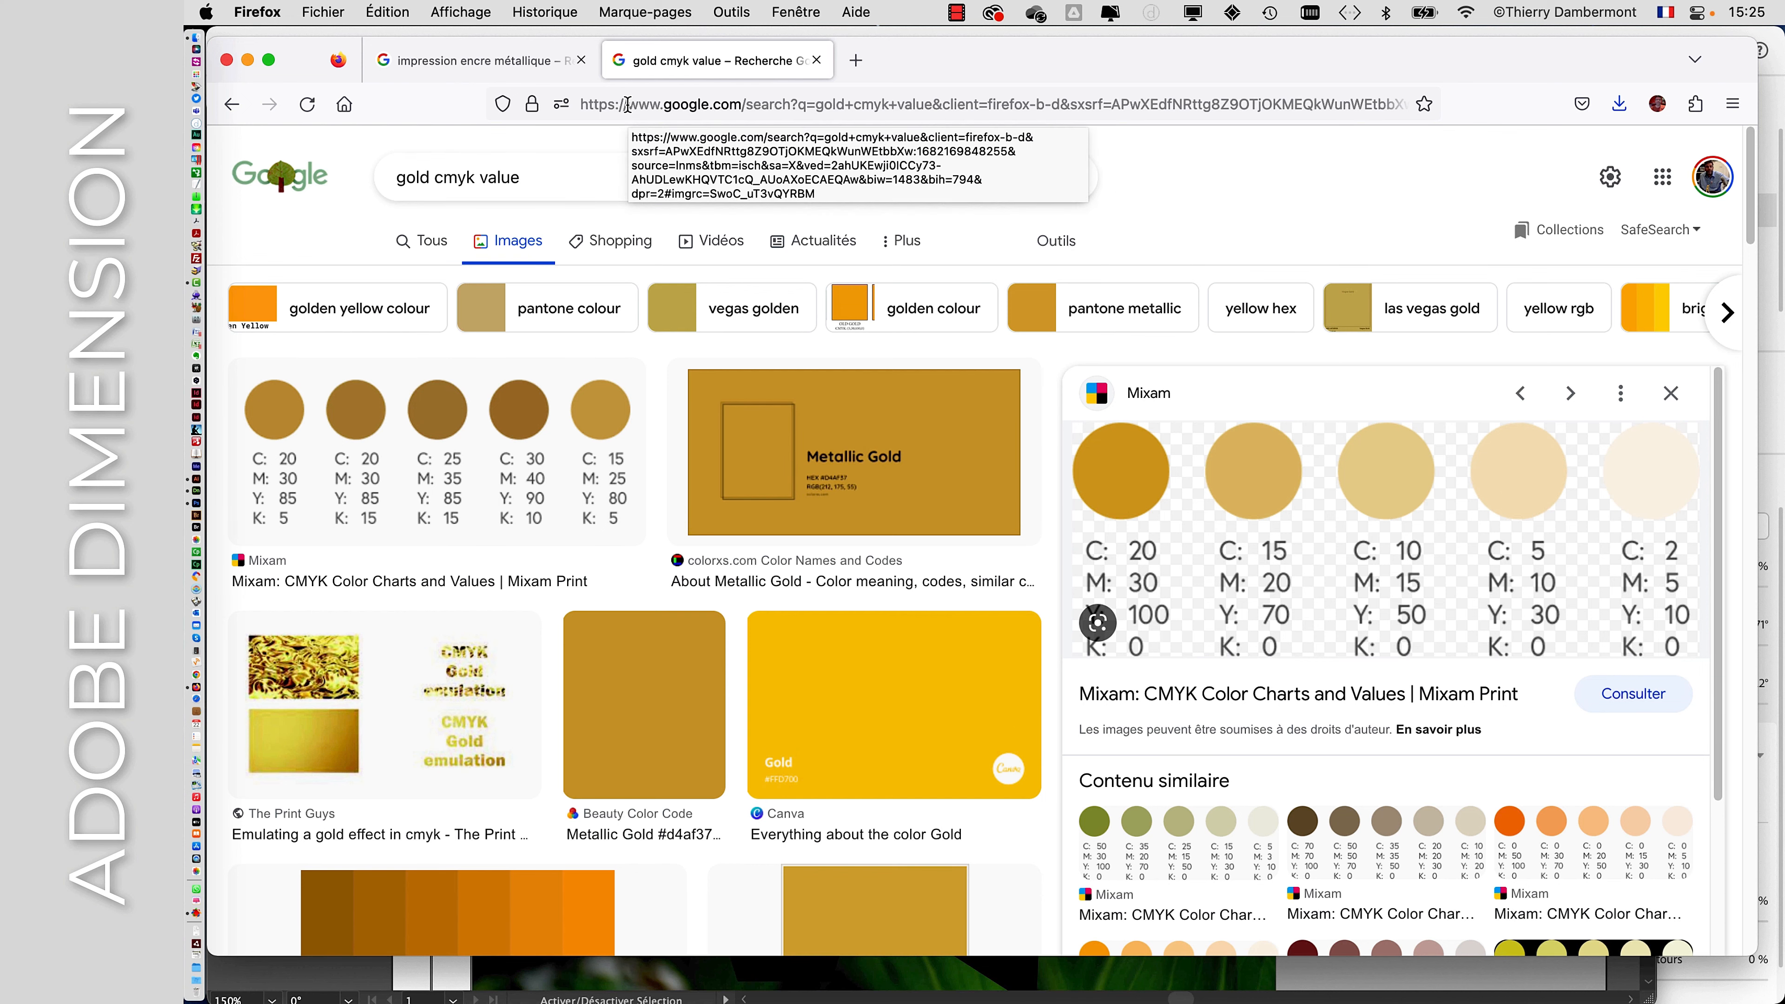
- Minimize the browser, return to Illustrator and enlarge the tan "Love" text to a font size of about 334
{"action": "left_click", "coordinate": [248, 60]}
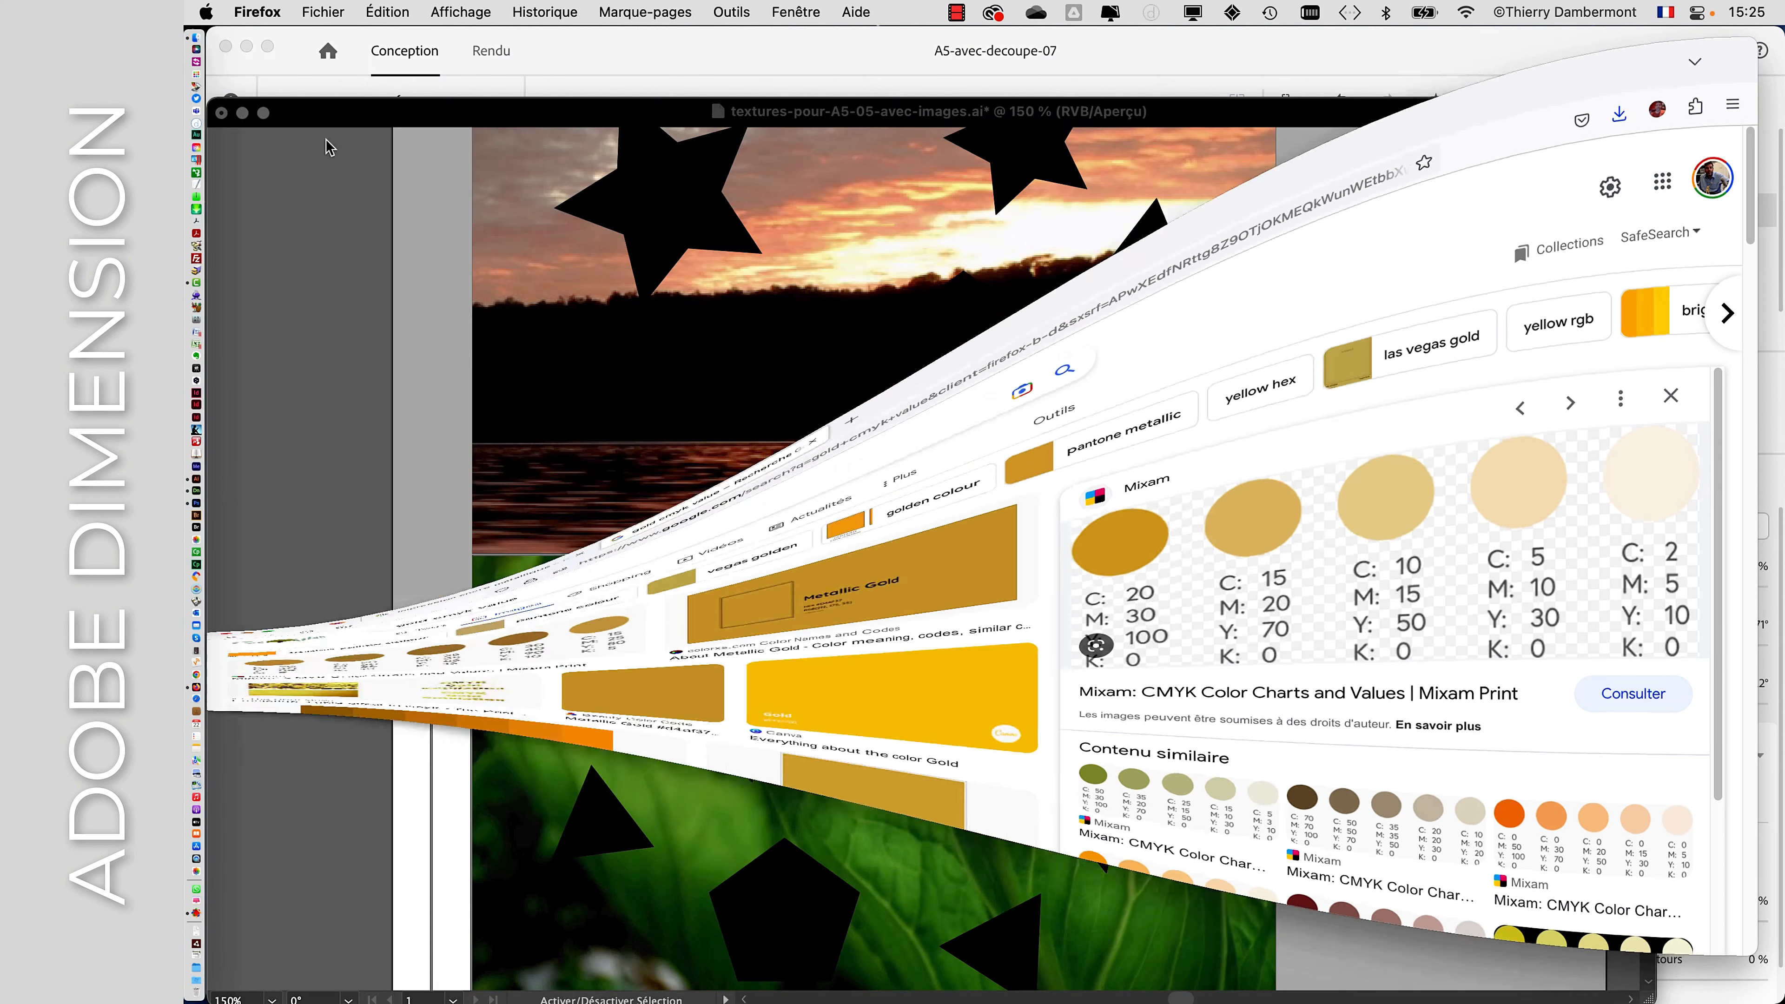
{"action": "left_click", "coordinate": [353, 421]}
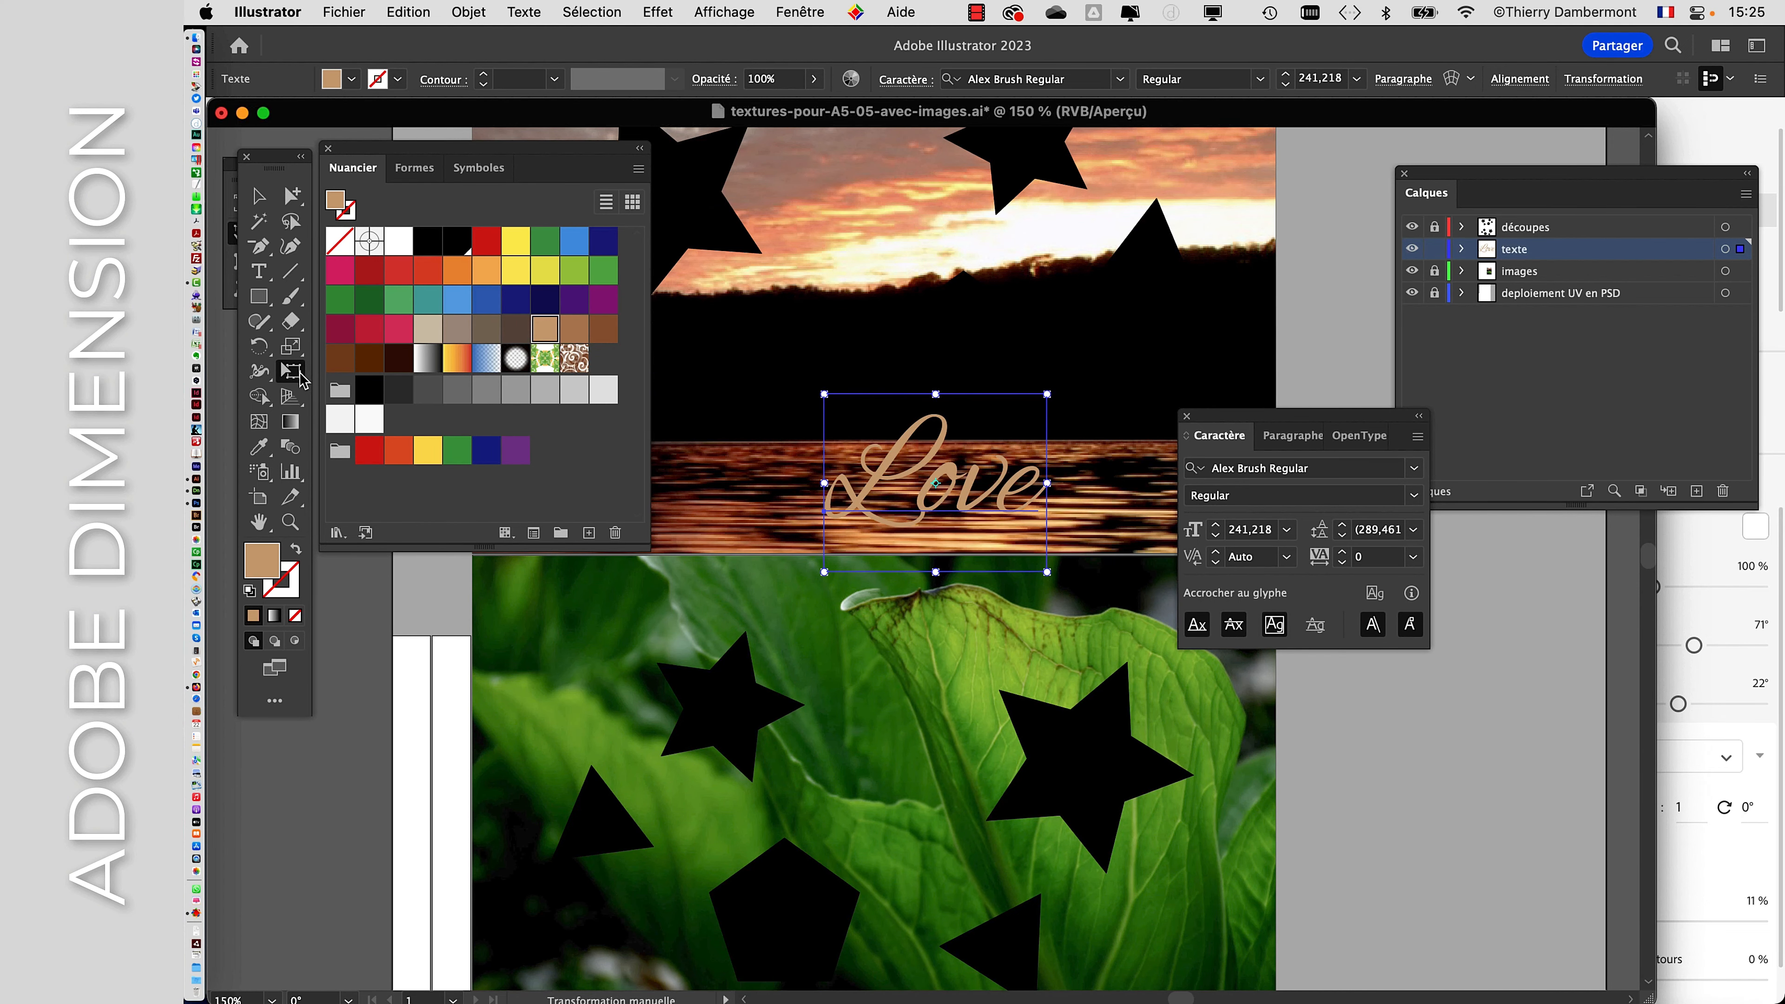
{"action": "left_click_drag", "start_coordinate": [1057, 404], "coordinate": [1173, 374]}
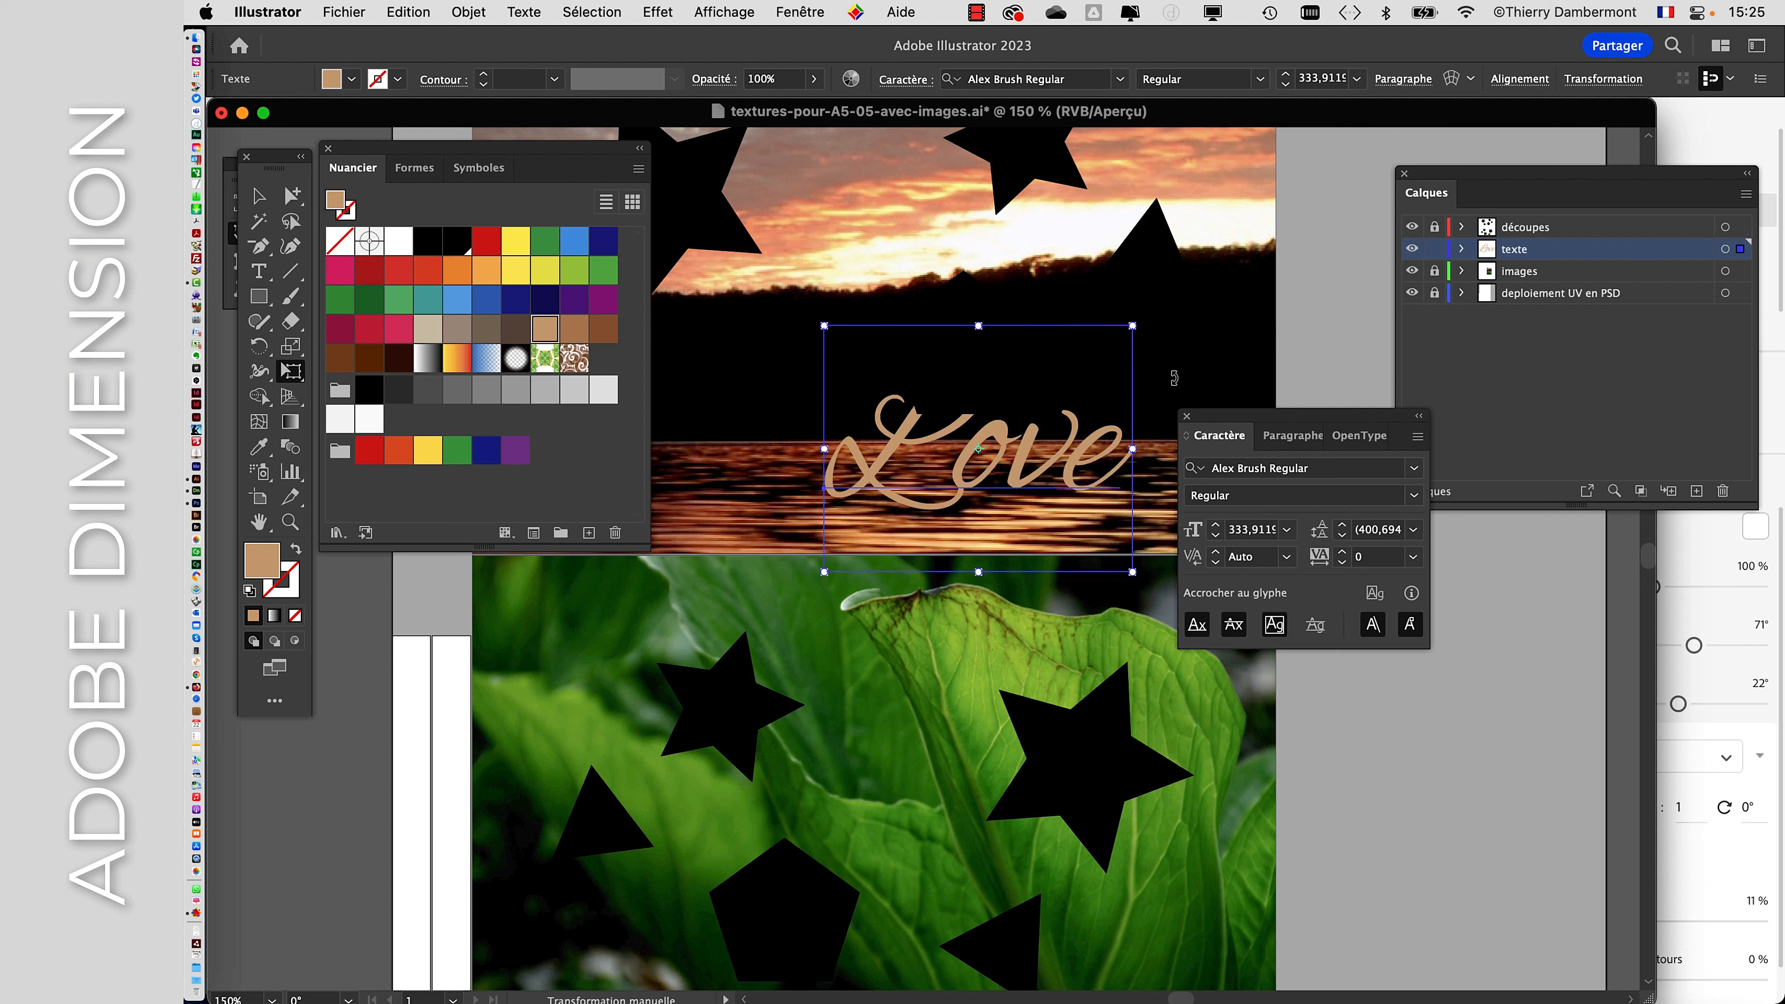
- Shift "Love" left to centre it roughly over the water, checking it against the "découpes" layer, and close the swatches
{"action": "left_click", "coordinate": [1411, 232]}
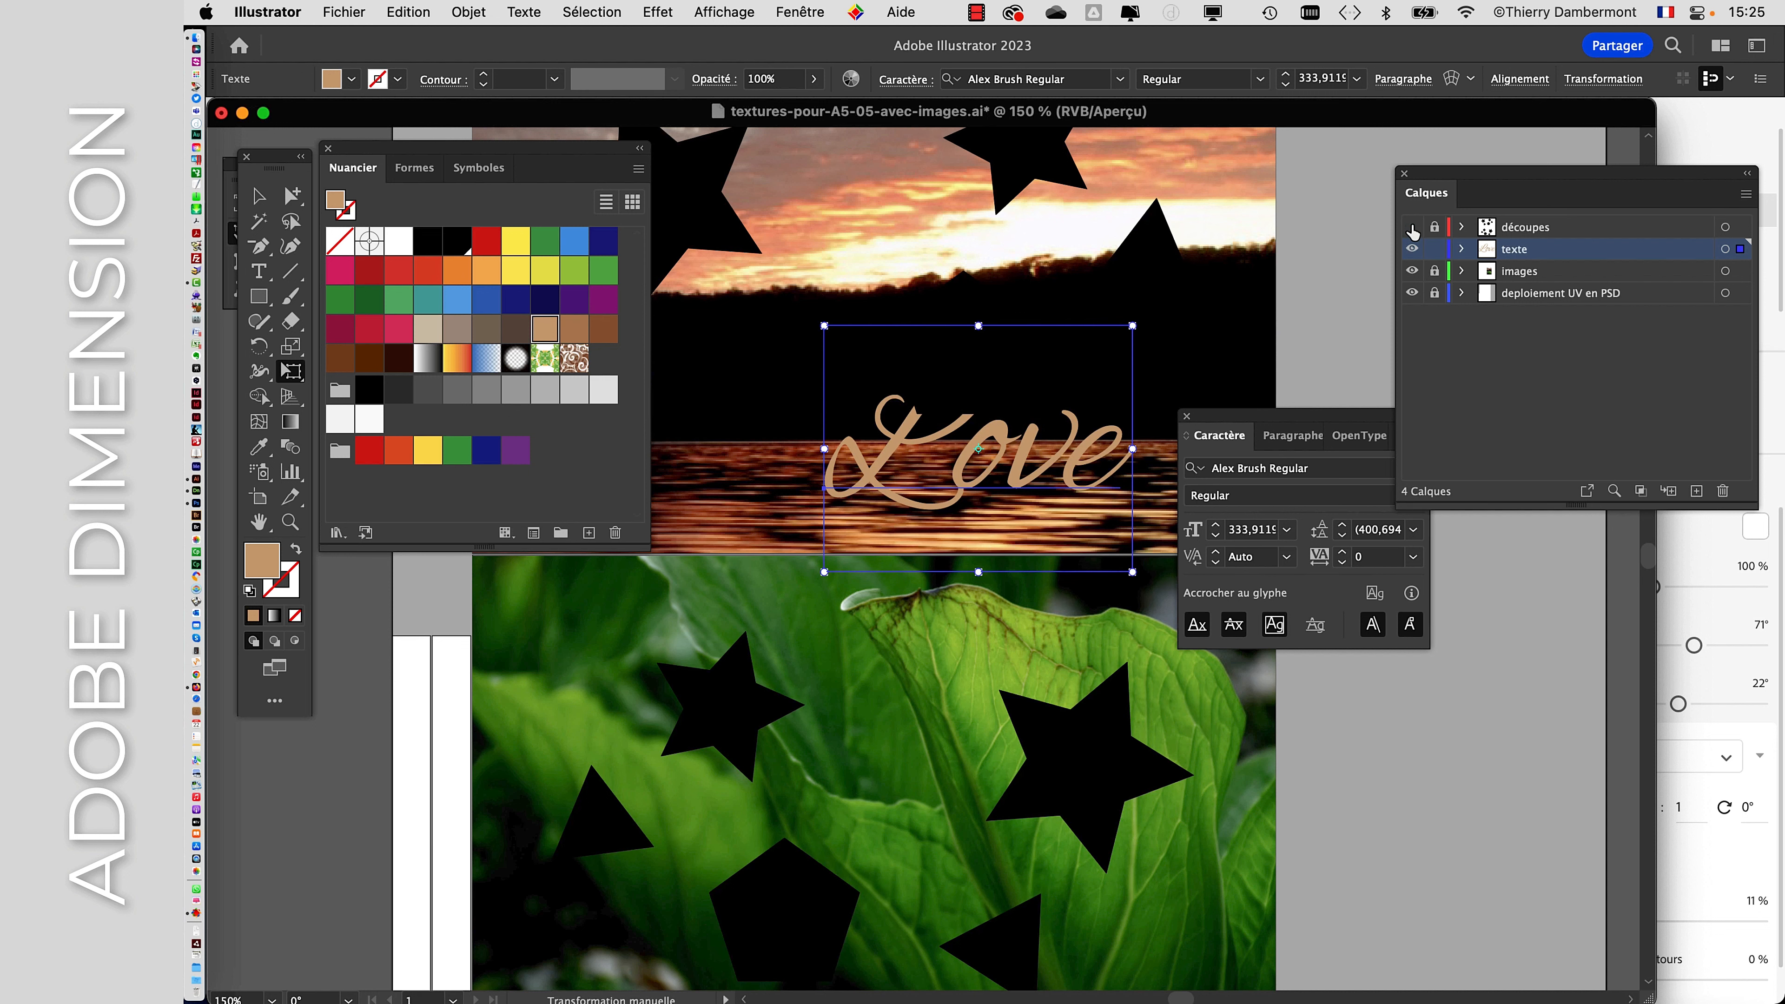
{"action": "left_click", "coordinate": [1412, 228]}
{"action": "left_click", "coordinate": [1412, 228]}
{"action": "left_click_drag", "start_coordinate": [994, 459], "coordinate": [859, 481]}
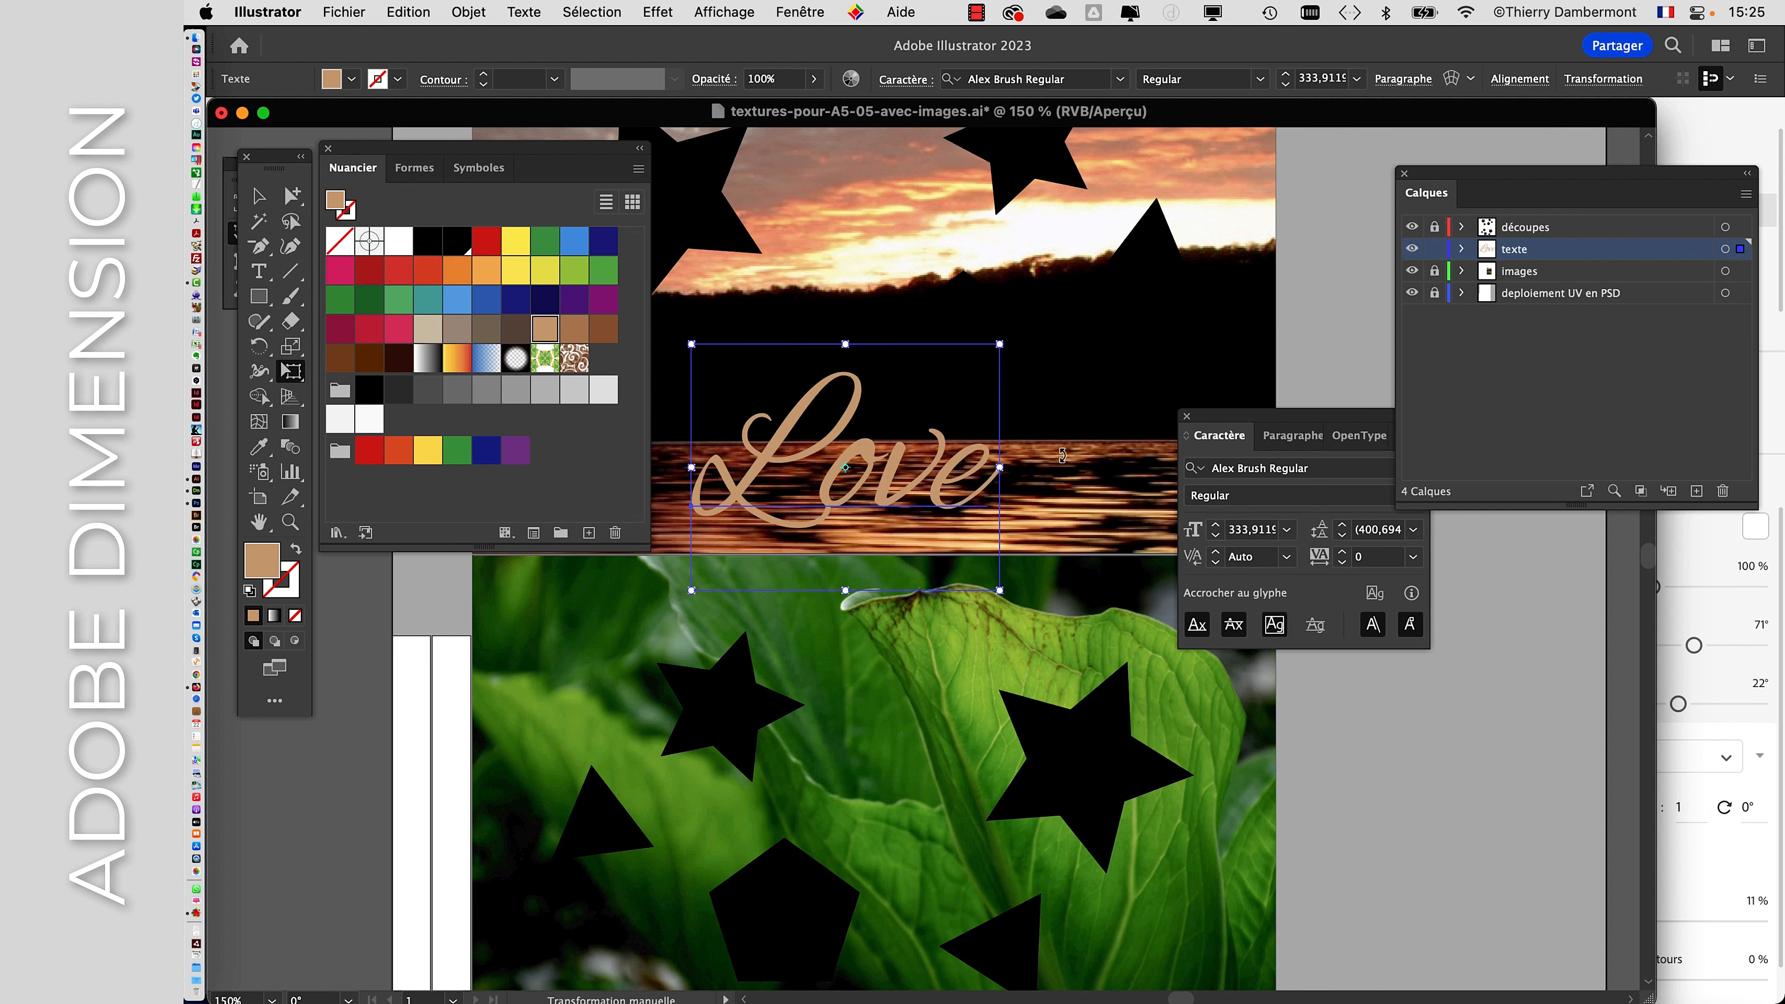
{"action": "left_click", "coordinate": [327, 149]}
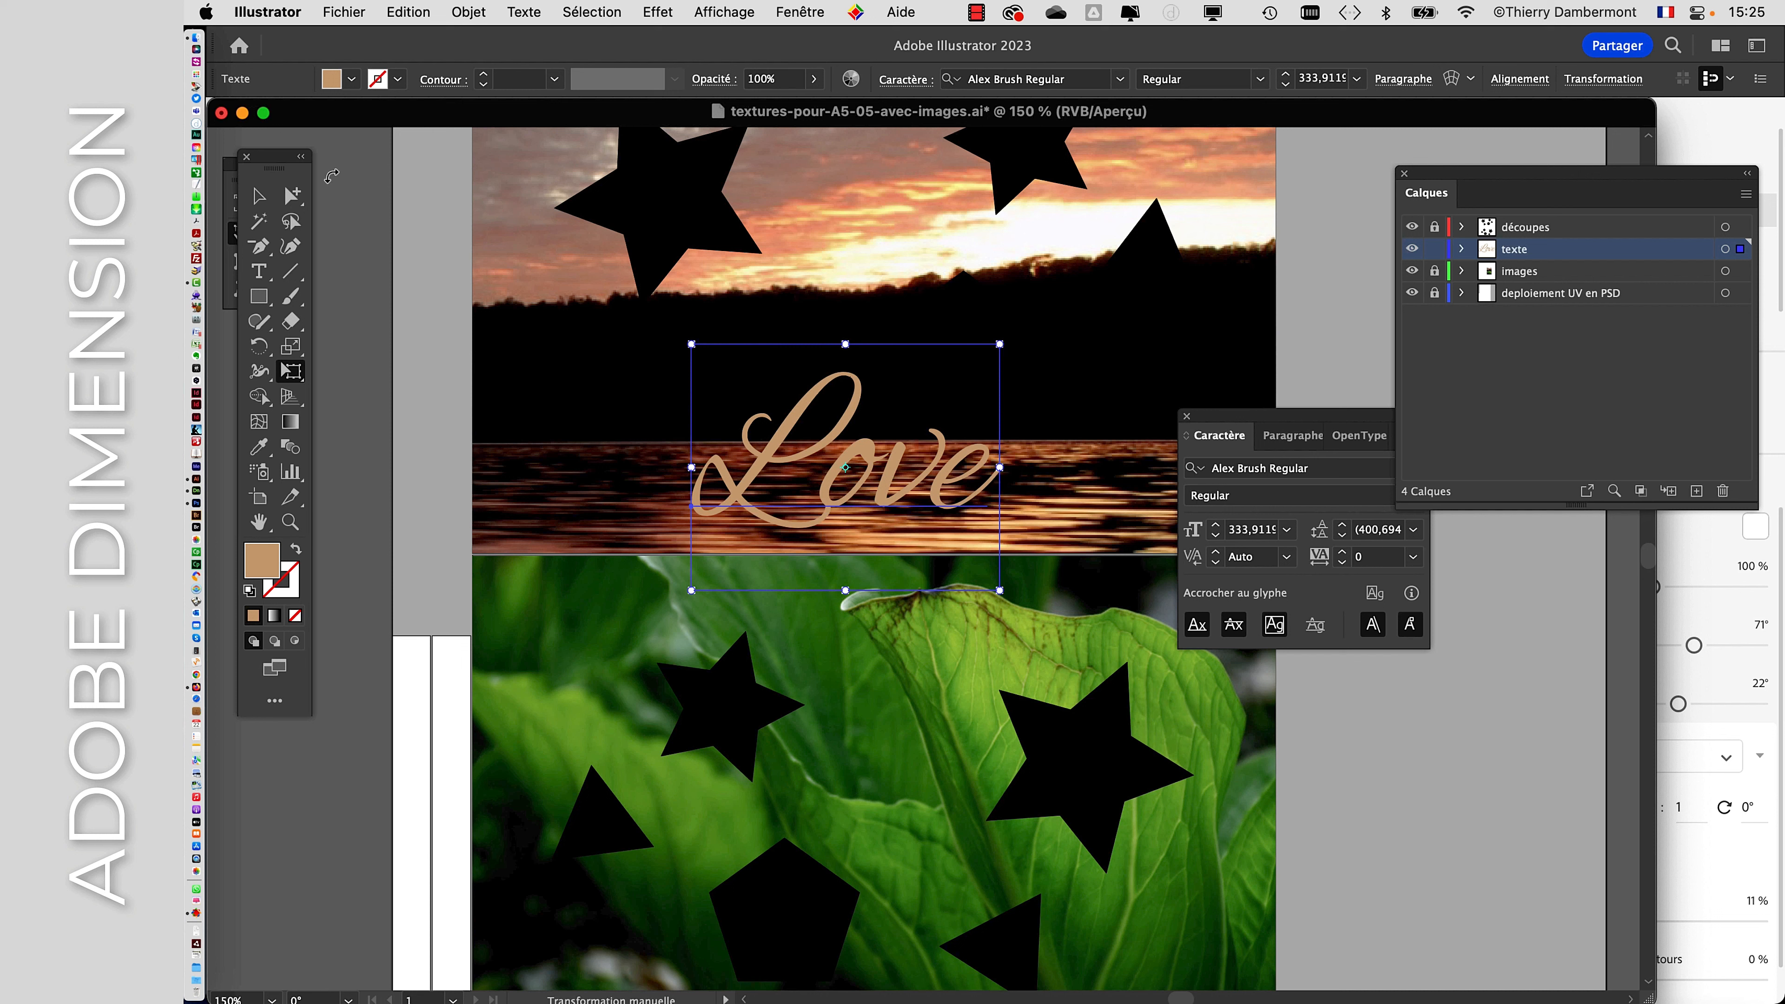
- With the Ellipse tool, draw a tan circle straddling the lower right edge of the green leaf image on the "texte" layer
{"action": "left_click", "coordinate": [257, 196]}
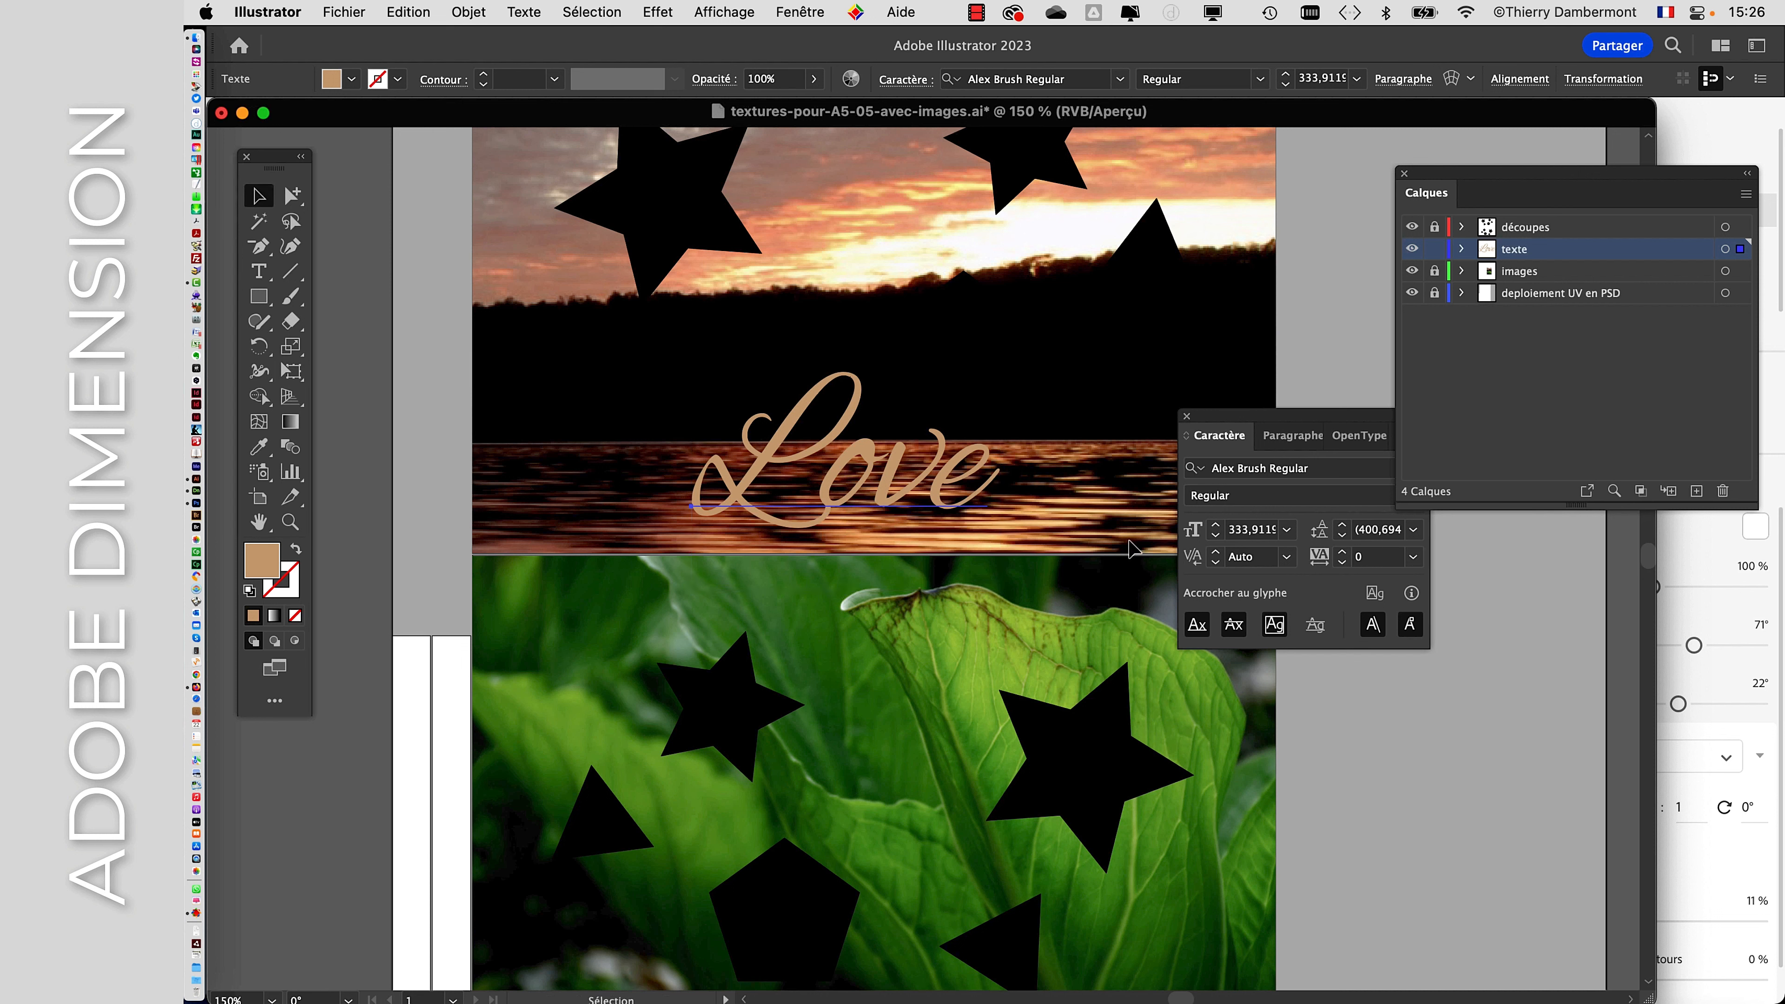
{"action": "left_click_drag", "start_coordinate": [841, 594], "coordinate": [811, 392]}
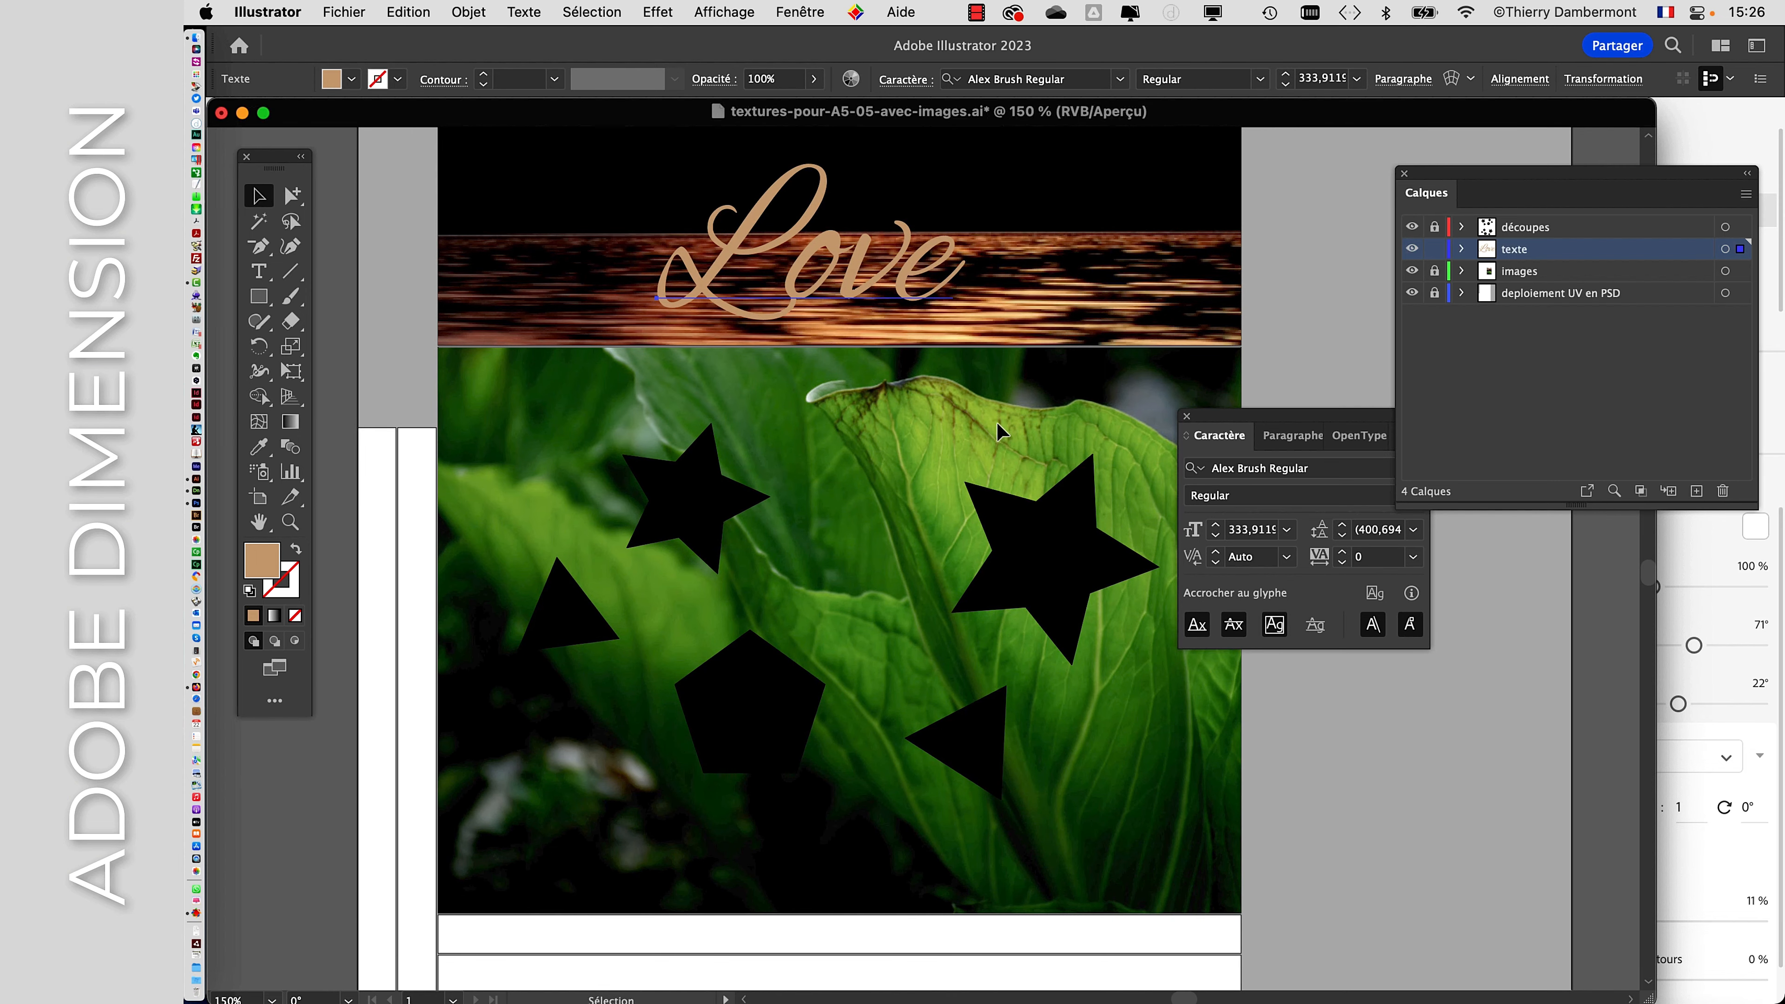
{"action": "left_click_drag", "start_coordinate": [1278, 415], "coordinate": [1462, 631]}
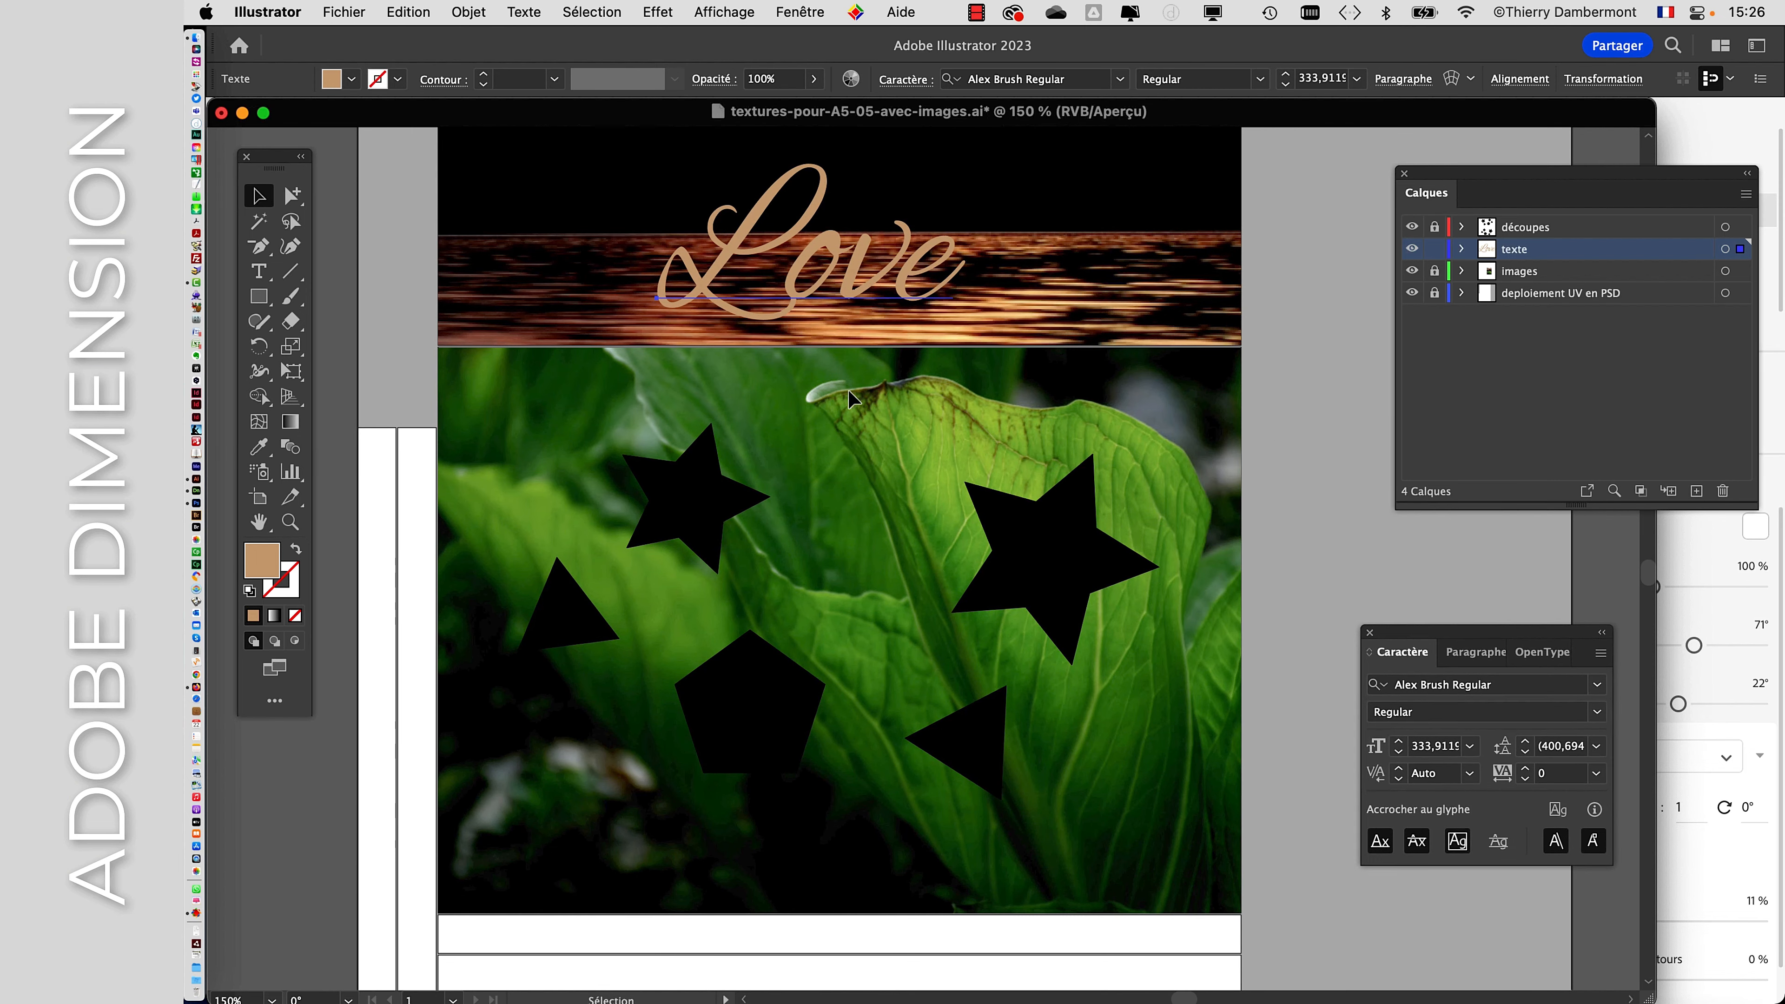
{"action": "left_click", "coordinate": [258, 298]}
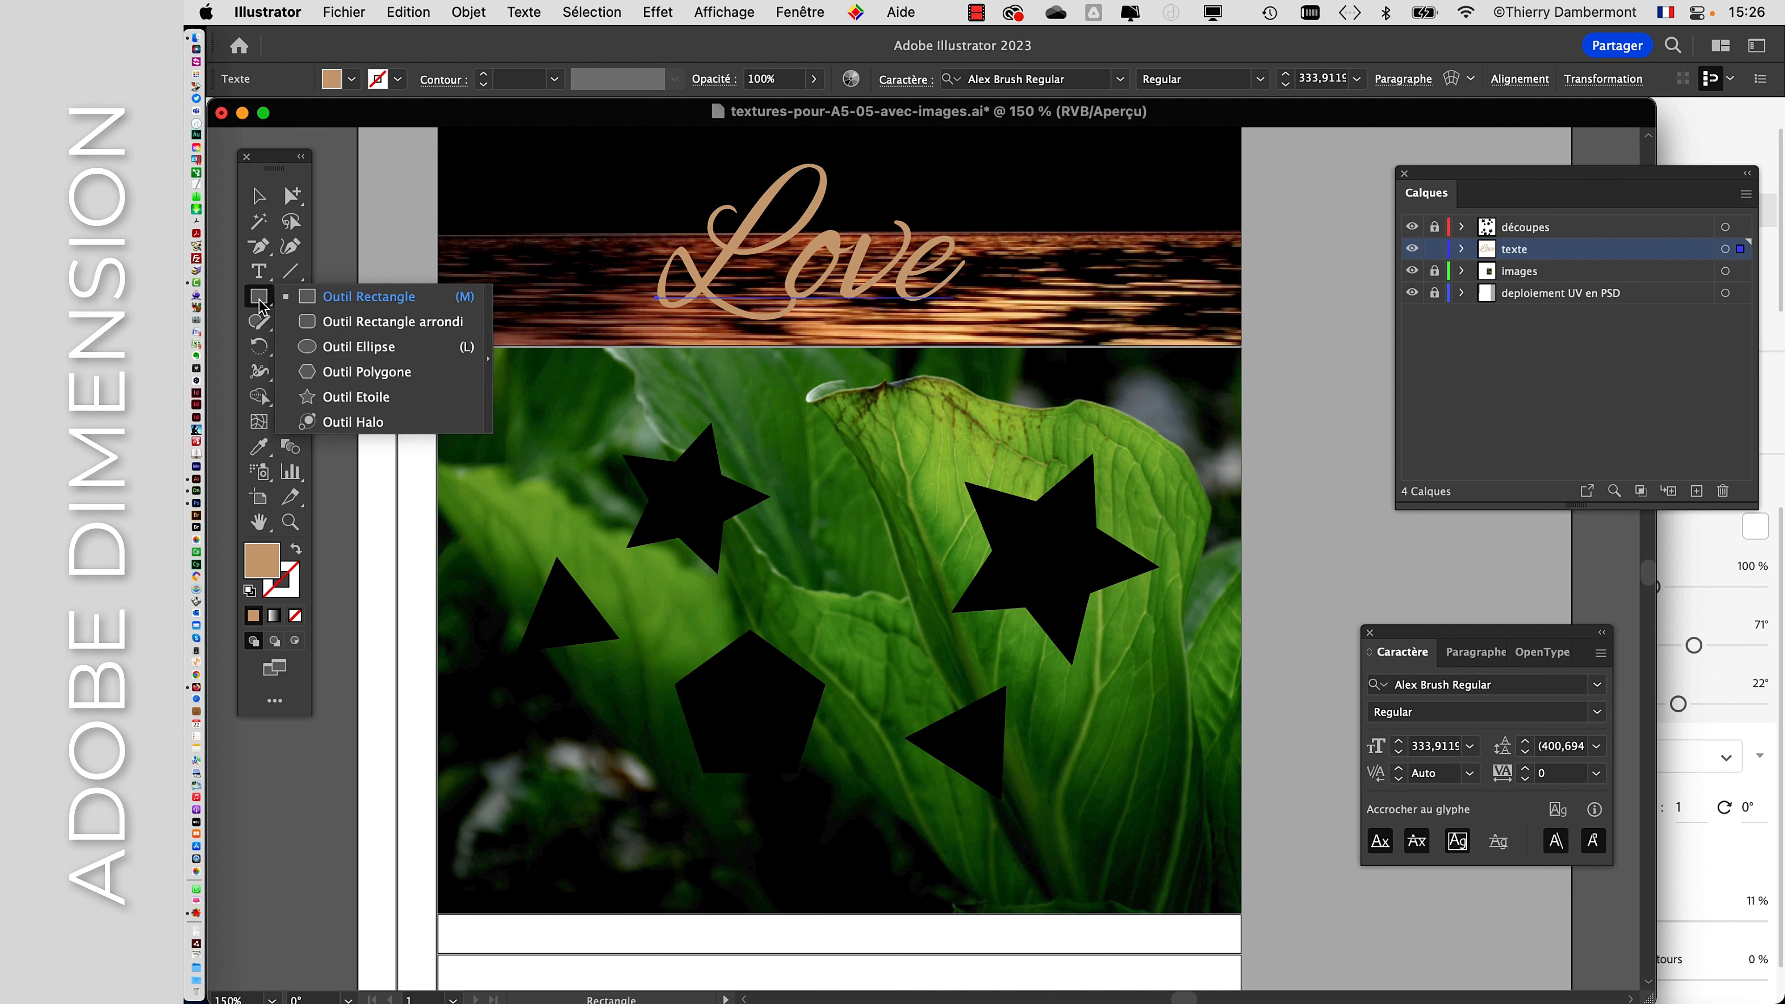
{"action": "left_click", "coordinate": [324, 346]}
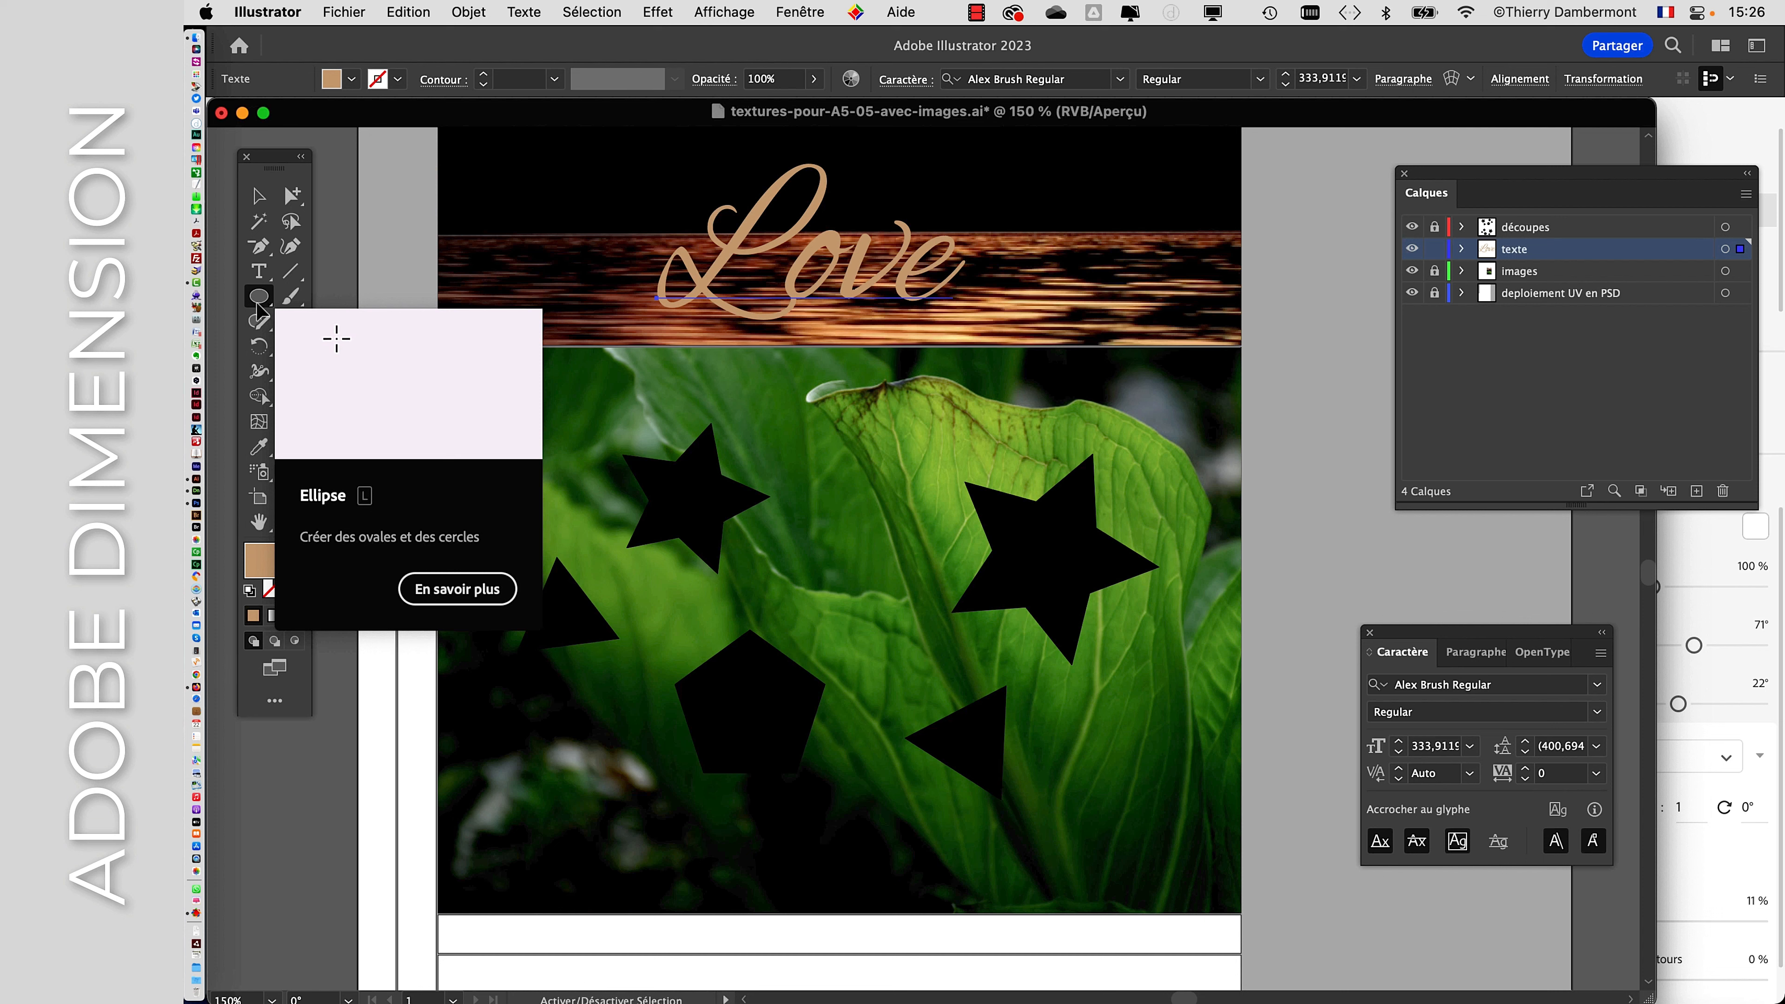
{"action": "left_click_drag", "start_coordinate": [288, 165], "coordinate": [341, 152]}
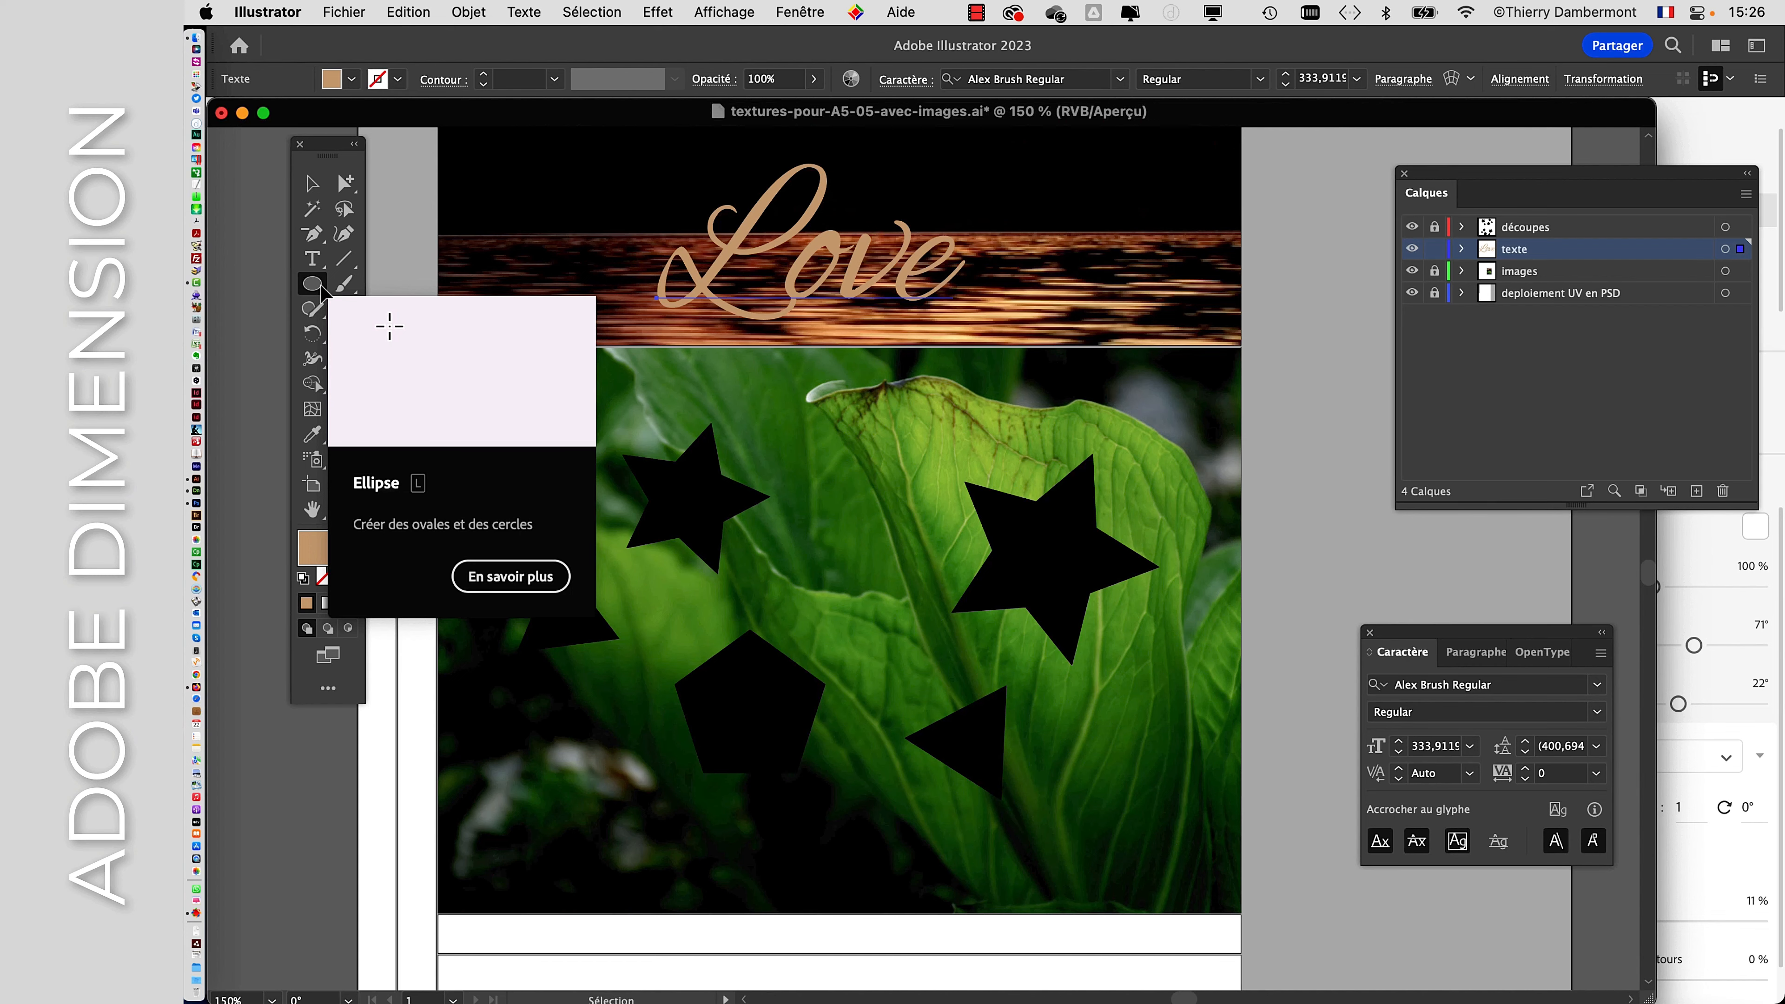
{"action": "left_click", "coordinate": [314, 285]}
{"action": "left_click_drag", "start_coordinate": [1139, 712], "coordinate": [1304, 878], "text": "shift"}
{"action": "left_click", "coordinate": [312, 183]}
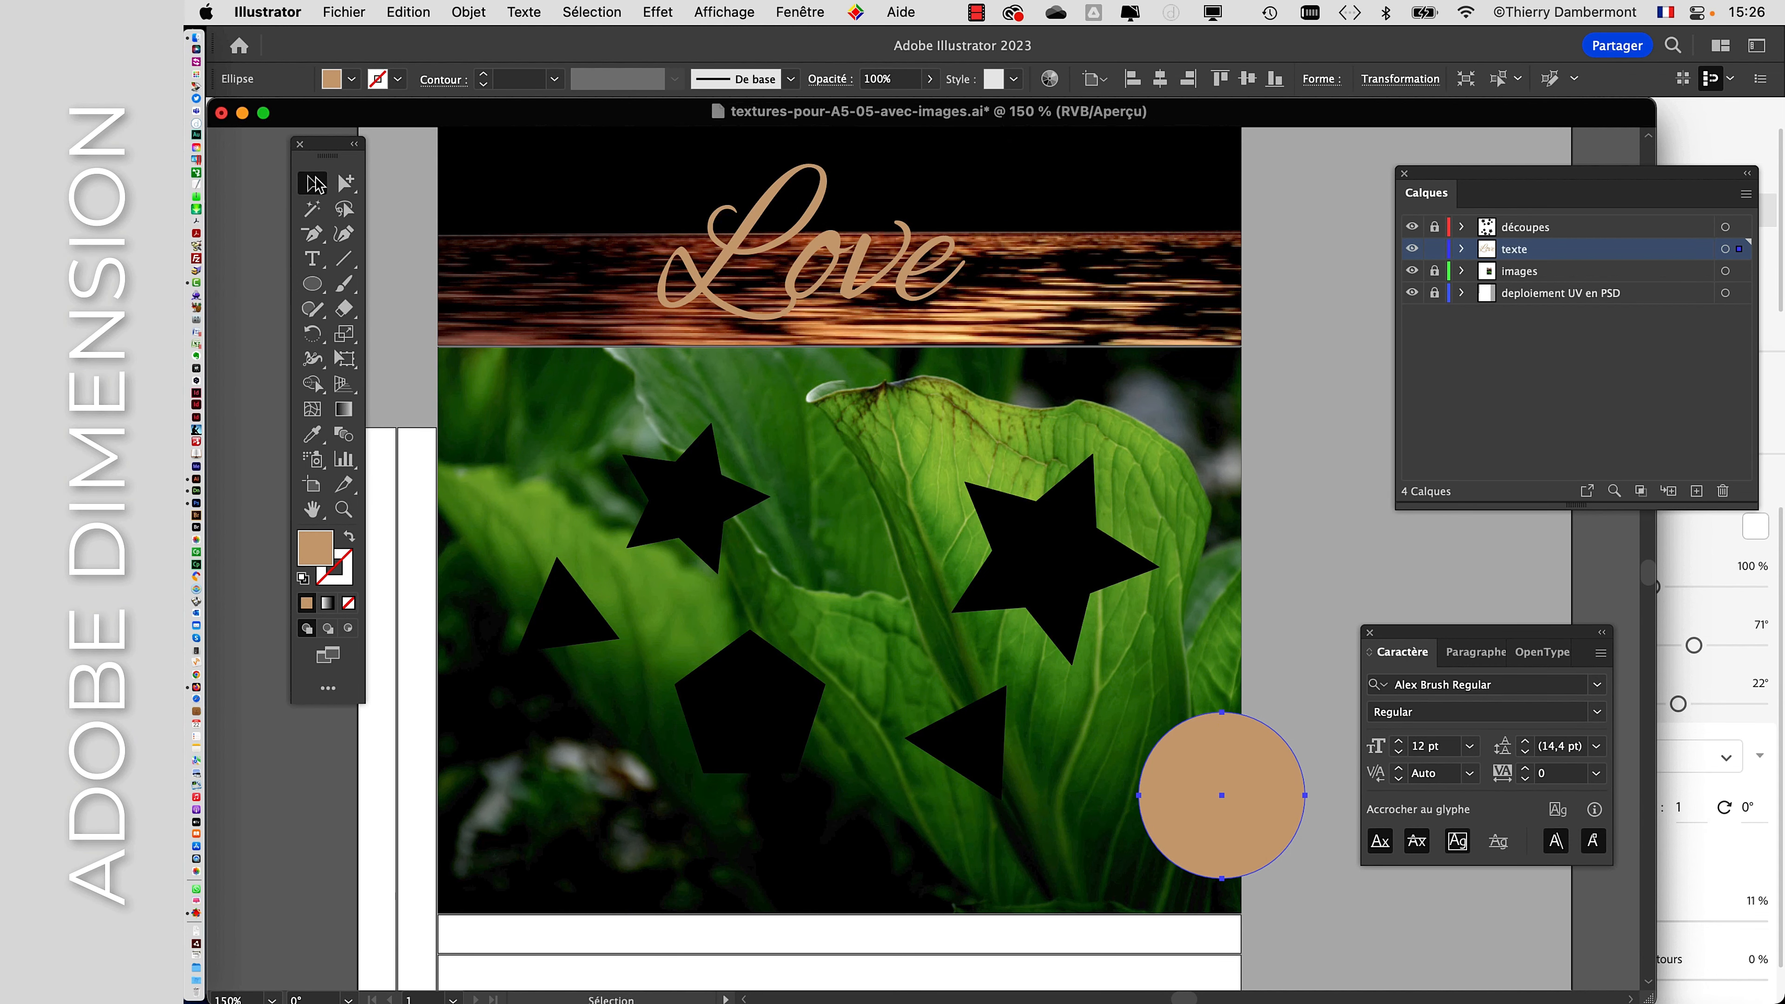
- Duplicate the circle onto the leaf image's left edge and centre, shrink the centre copy and place small copies near the image's bottom
{"action": "left_click_drag", "start_coordinate": [1251, 768], "coordinate": [846, 518]}
{"action": "left_click", "coordinate": [349, 360]}
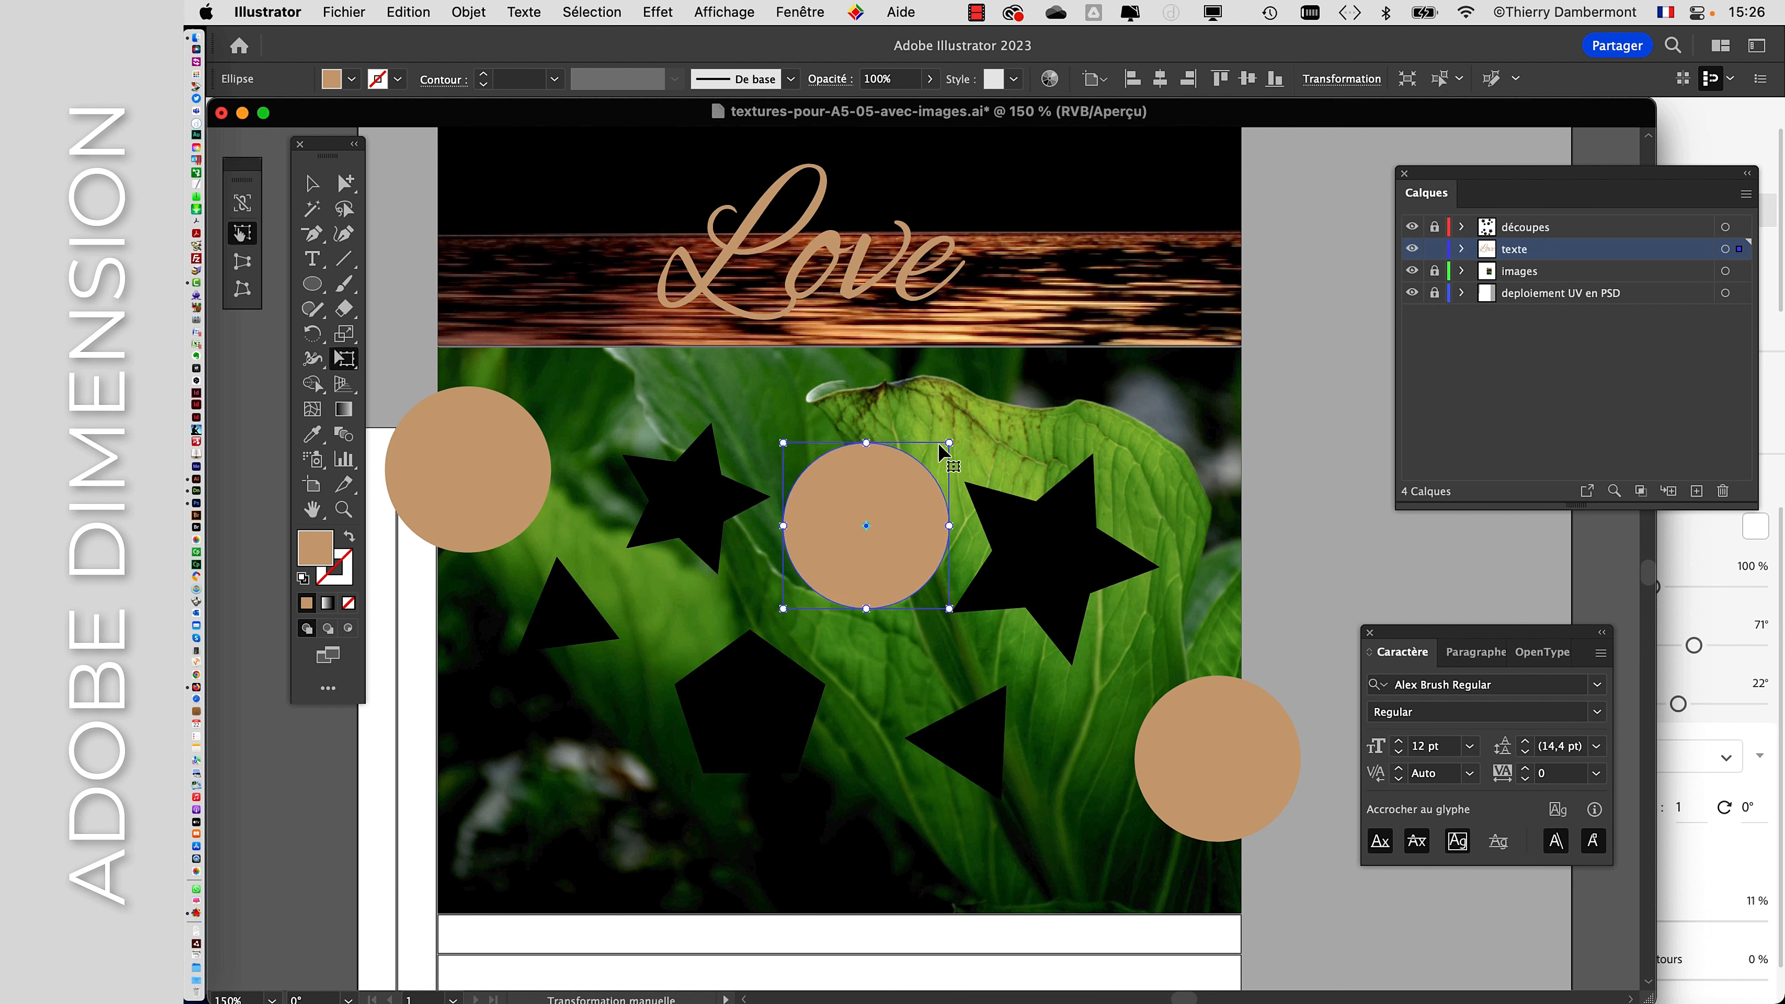
{"action": "left_click_drag", "start_coordinate": [948, 444], "coordinate": [1064, 827], "text": "alt"}
{"action": "left_click", "coordinate": [312, 182]}
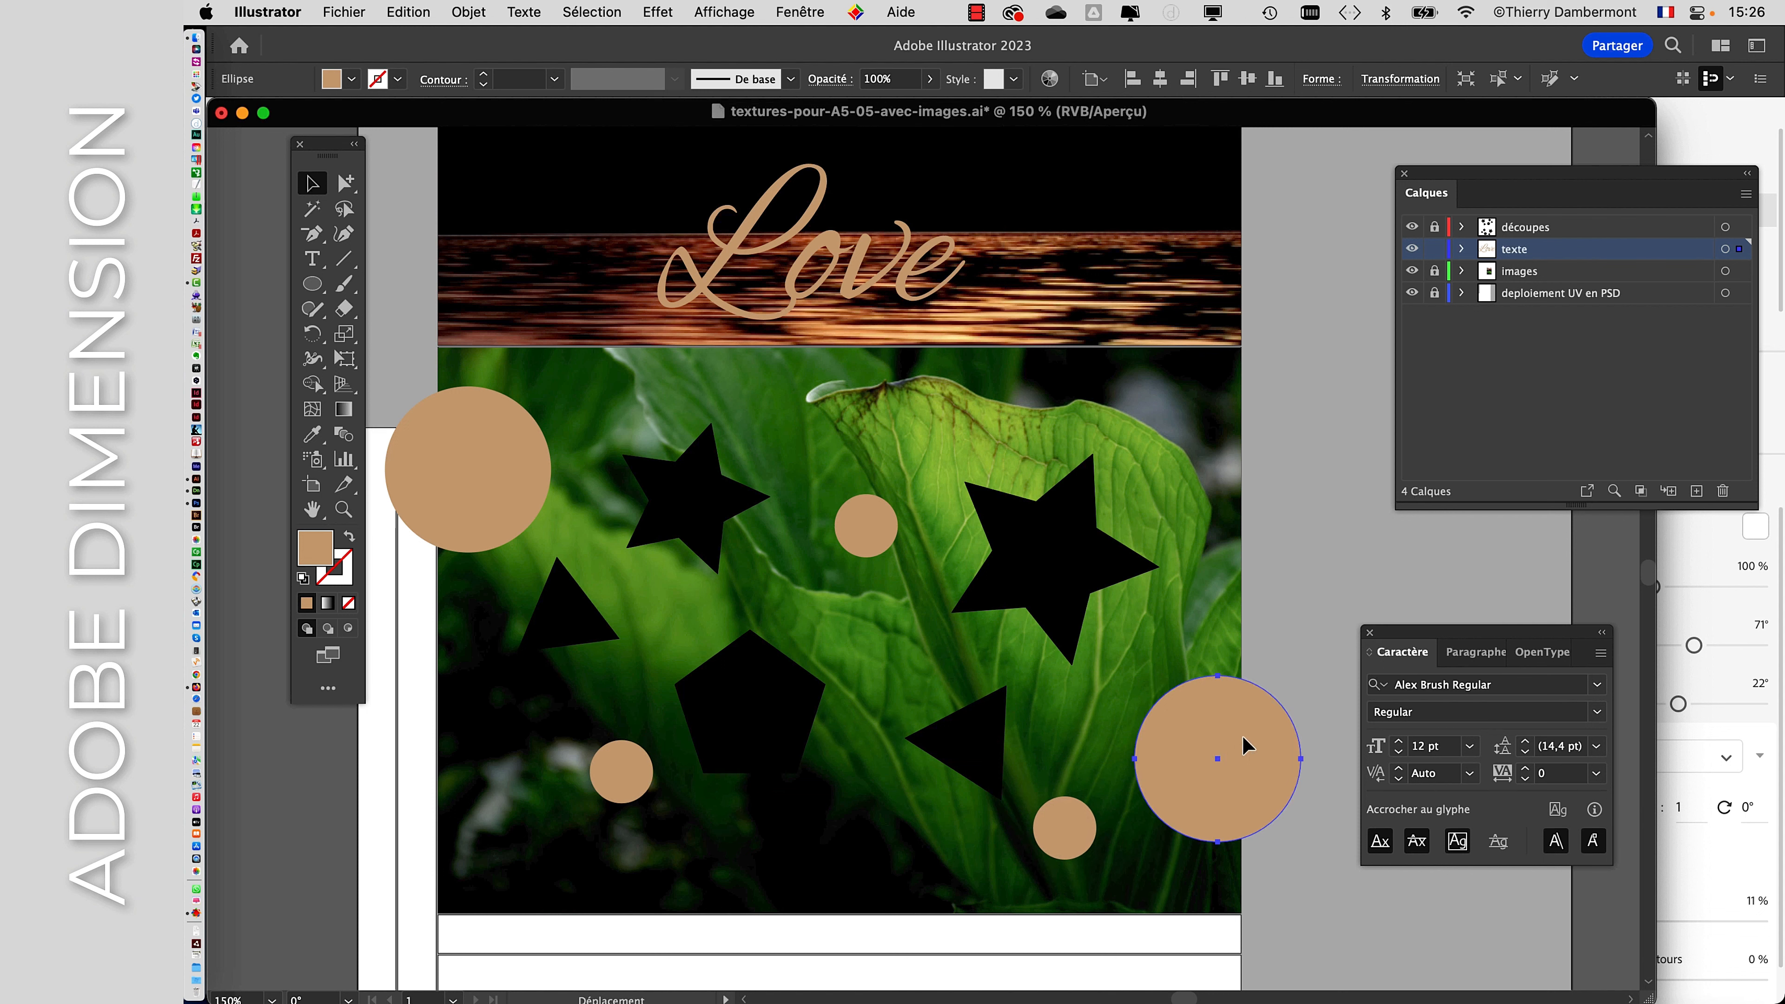
- Move the large right-hand circle up across the border of the sunset and leaf images and enlarge it until it overlaps the big star
{"action": "left_click_drag", "start_coordinate": [1247, 743], "coordinate": [1072, 330]}
{"action": "left_click", "coordinate": [343, 360]}
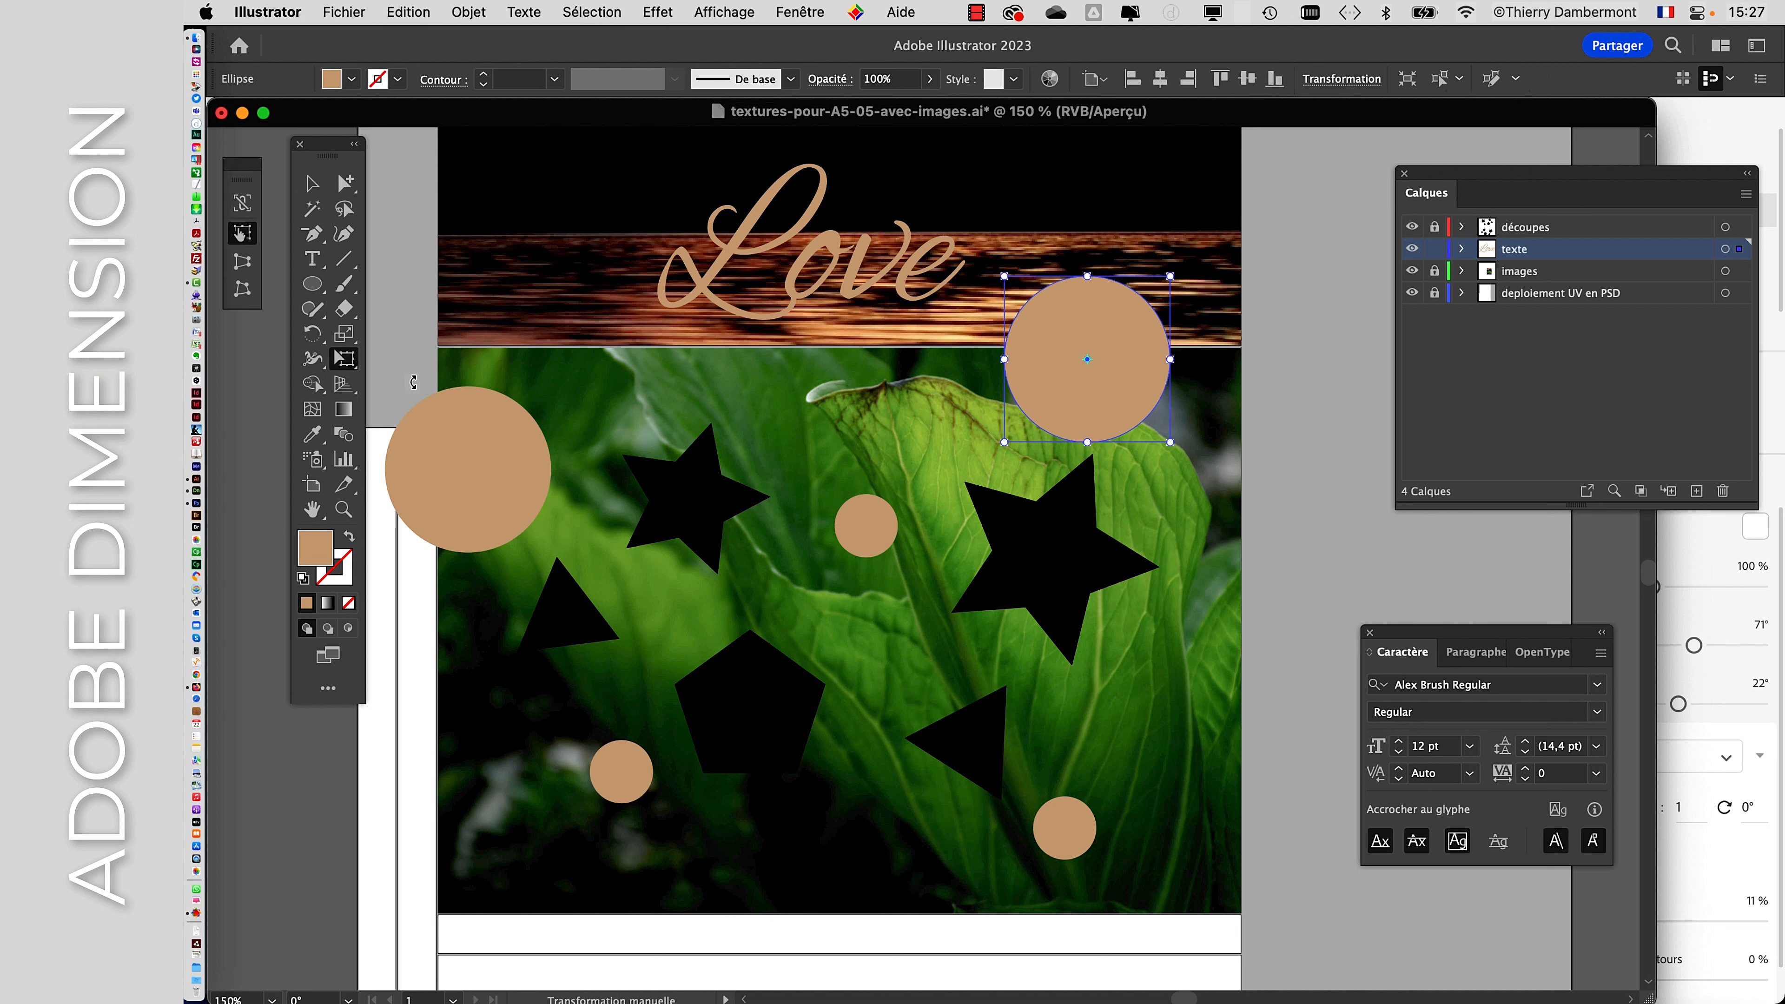
{"action": "left_click_drag", "start_coordinate": [1168, 441], "coordinate": [1124, 450]}
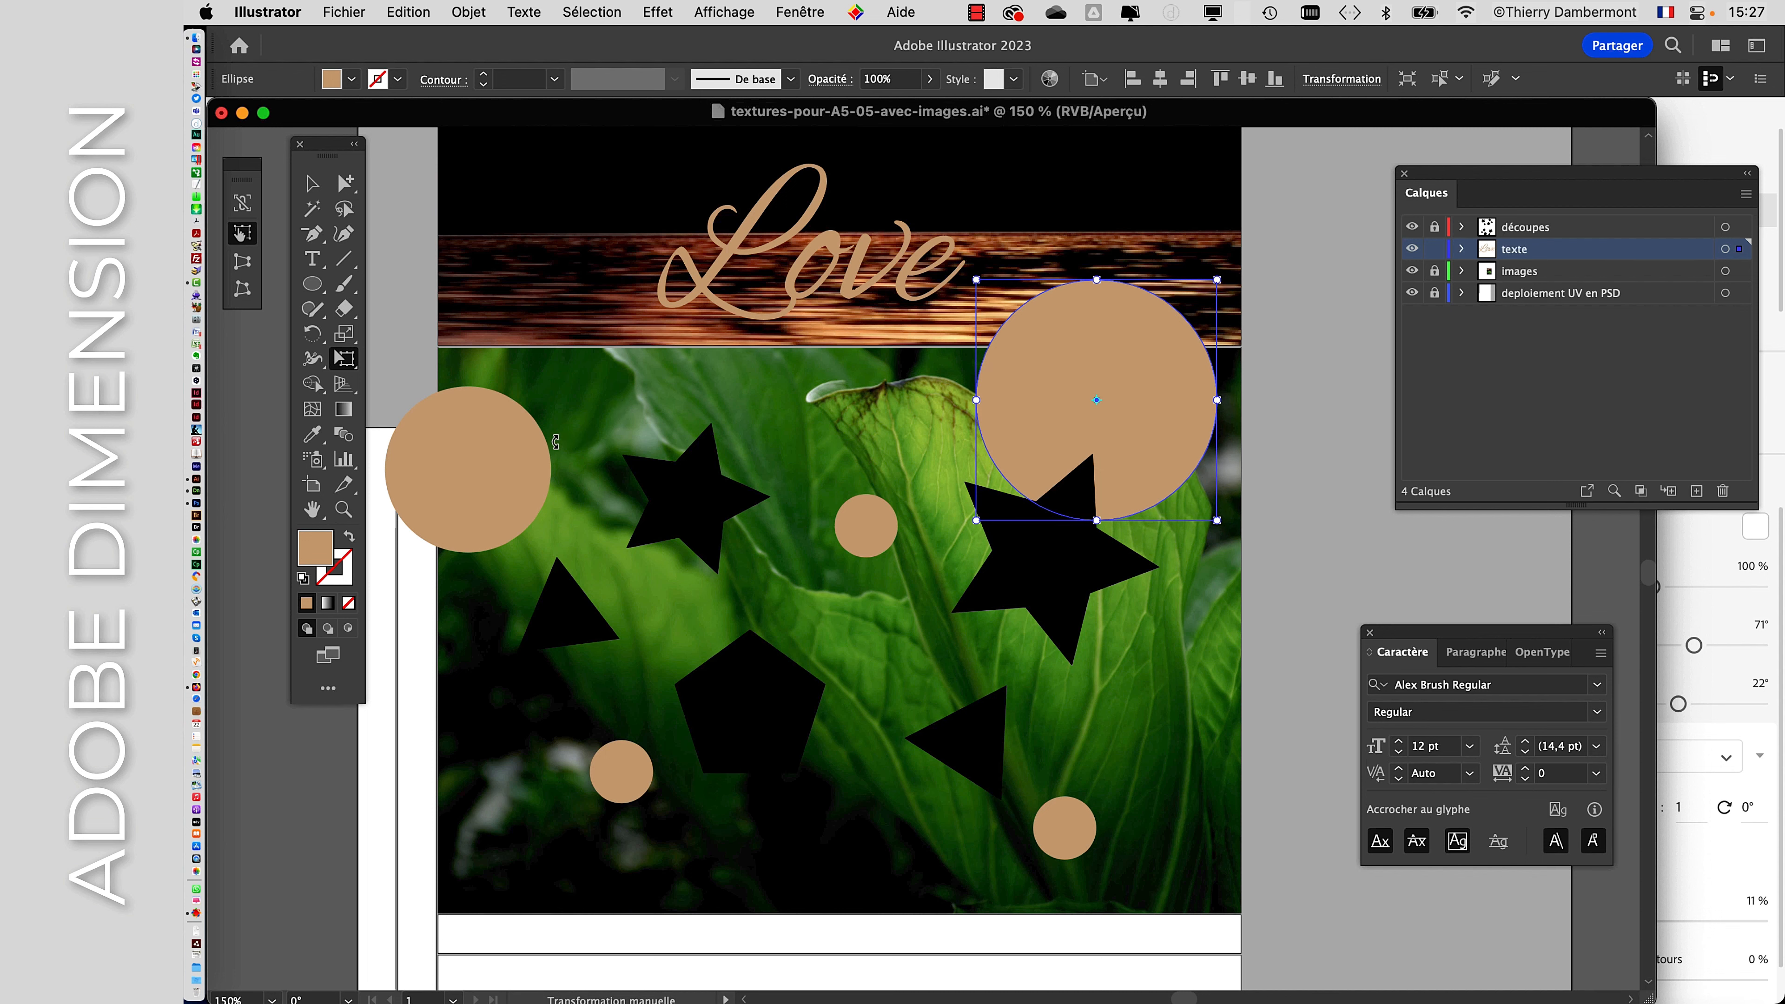
{"action": "left_click", "coordinate": [312, 182]}
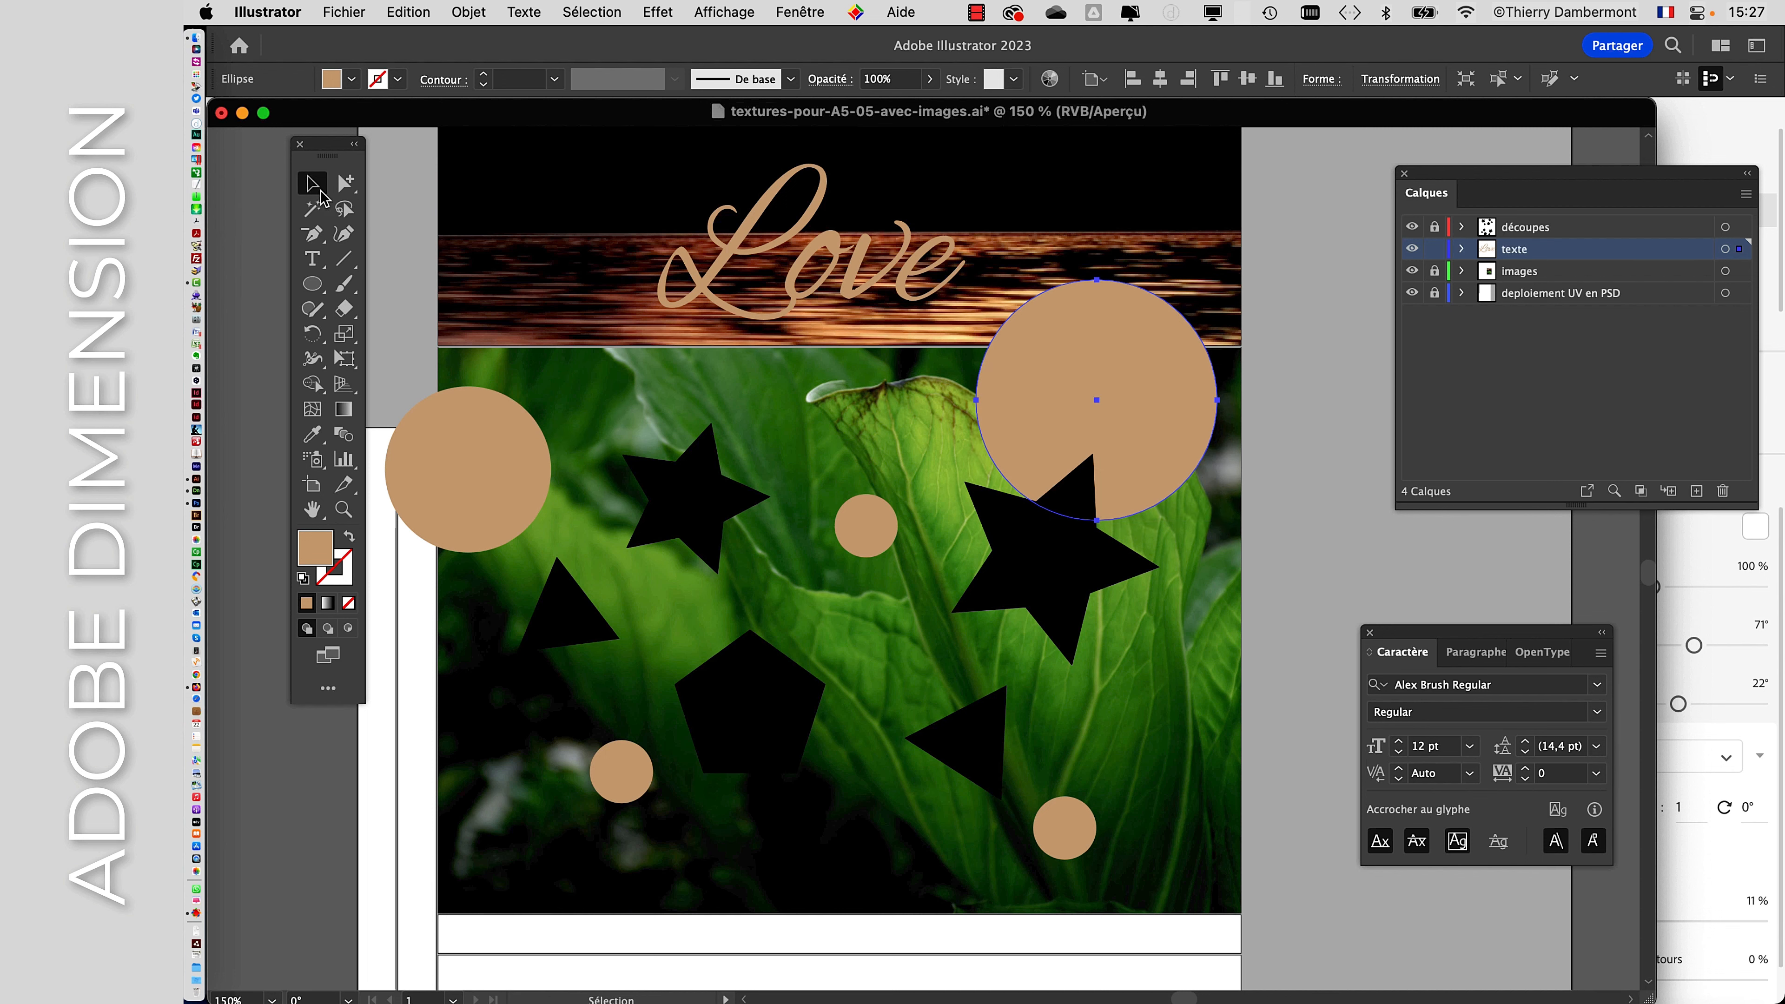
{"action": "left_click", "coordinate": [1335, 542]}
- On the "texte et décoration" layer, draw a rectangle over the large circle's lower part, its upper edge on the border between the two images
{"action": "scroll", "coordinate": [1114, 424], "scroll_direction": "up", "scroll_amount": 5}
{"action": "scroll", "coordinate": [1107, 478], "scroll_direction": "down", "scroll_amount": 4}
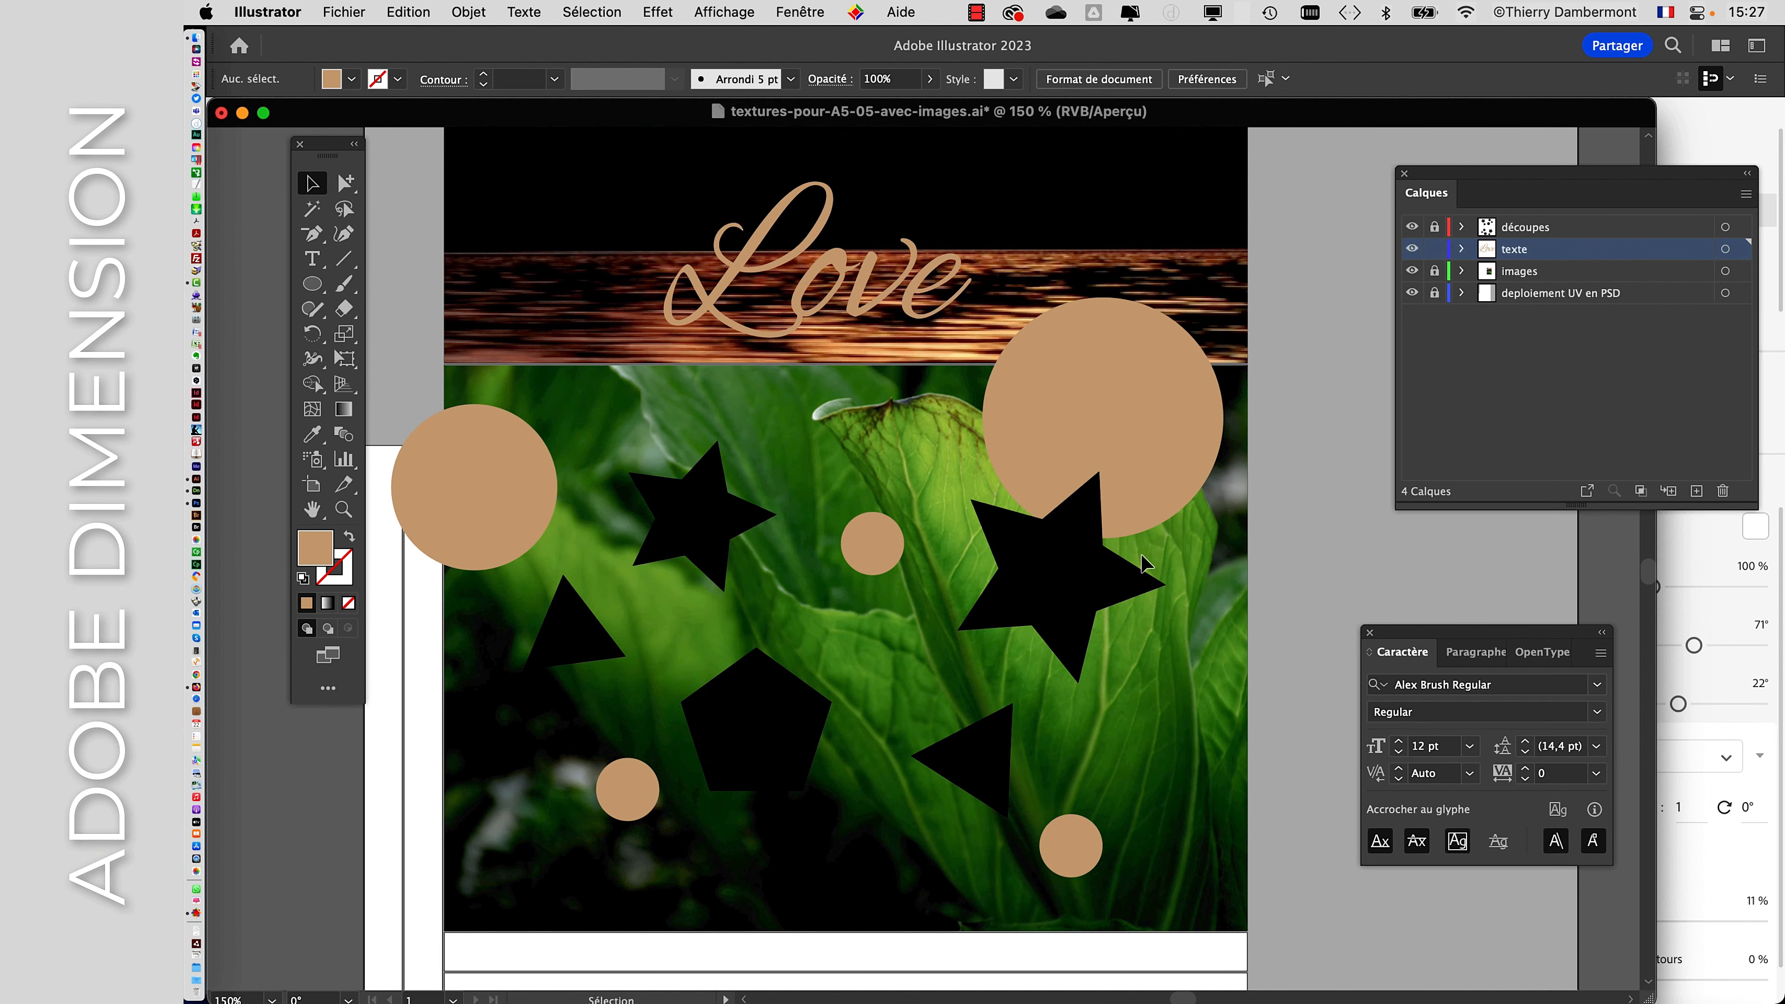
{"action": "scroll", "coordinate": [1156, 556], "scroll_direction": "down", "scroll_amount": 2, "text": "alt"}
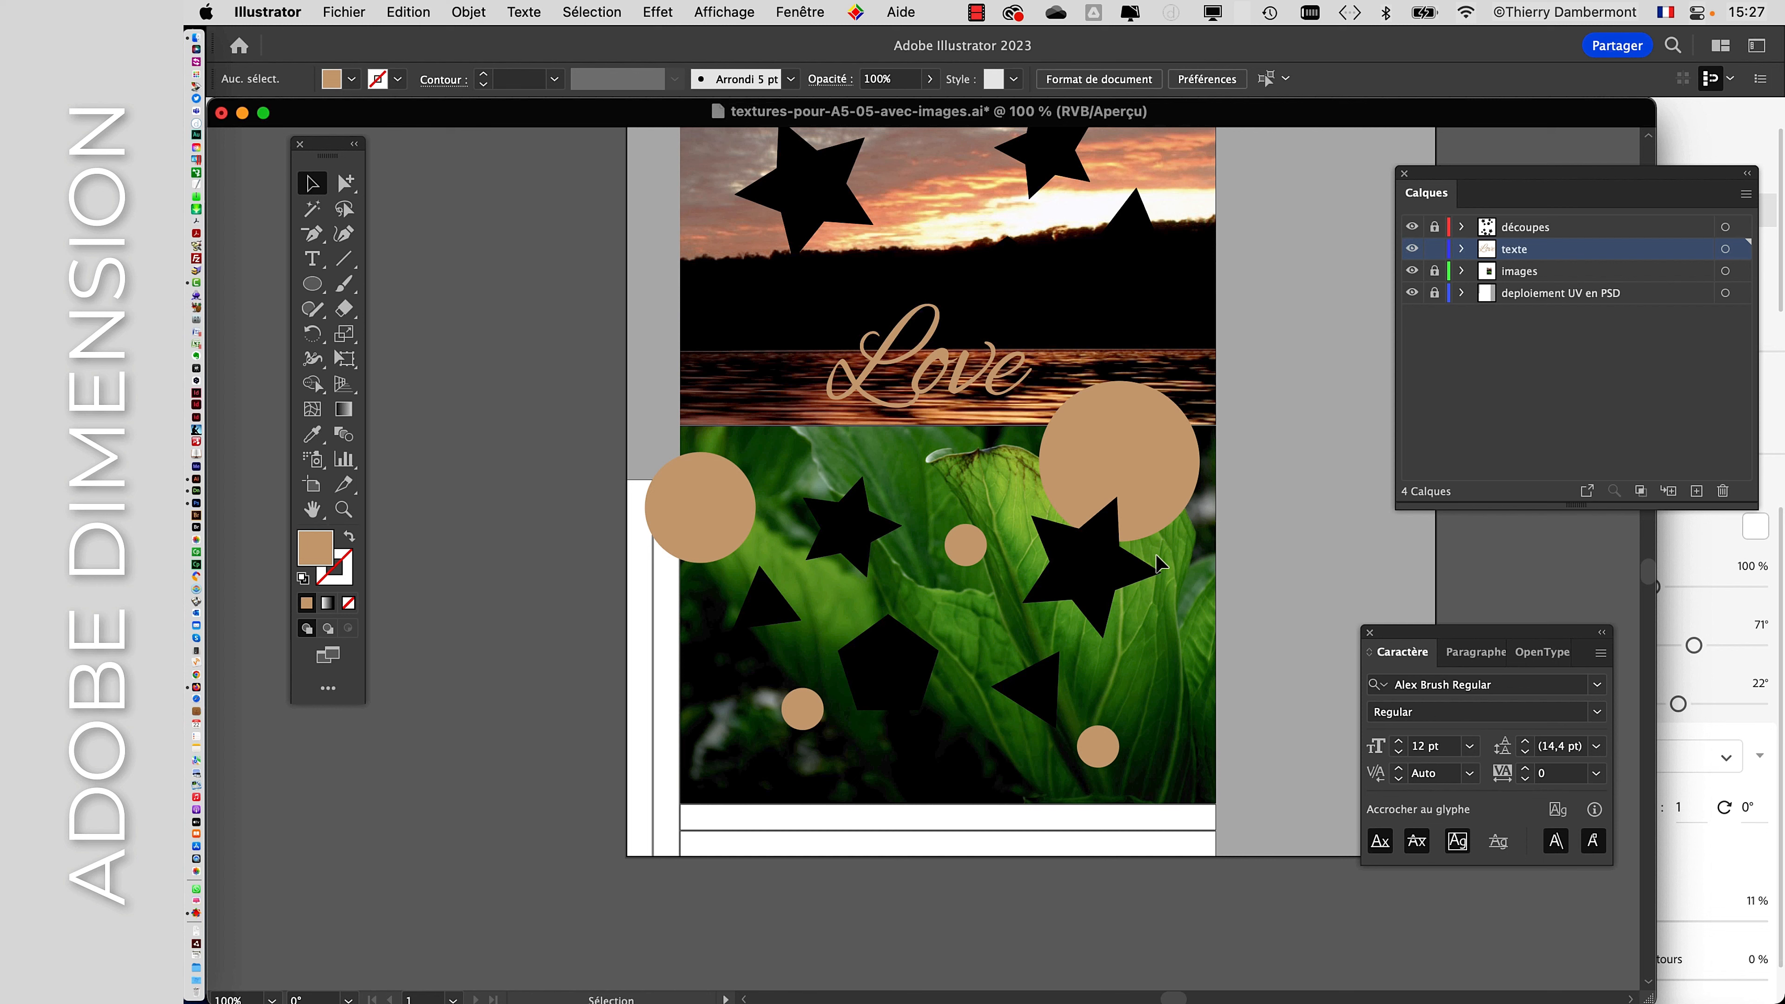
{"action": "scroll", "coordinate": [1137, 436], "scroll_direction": "up", "scroll_amount": 2, "text": "alt"}
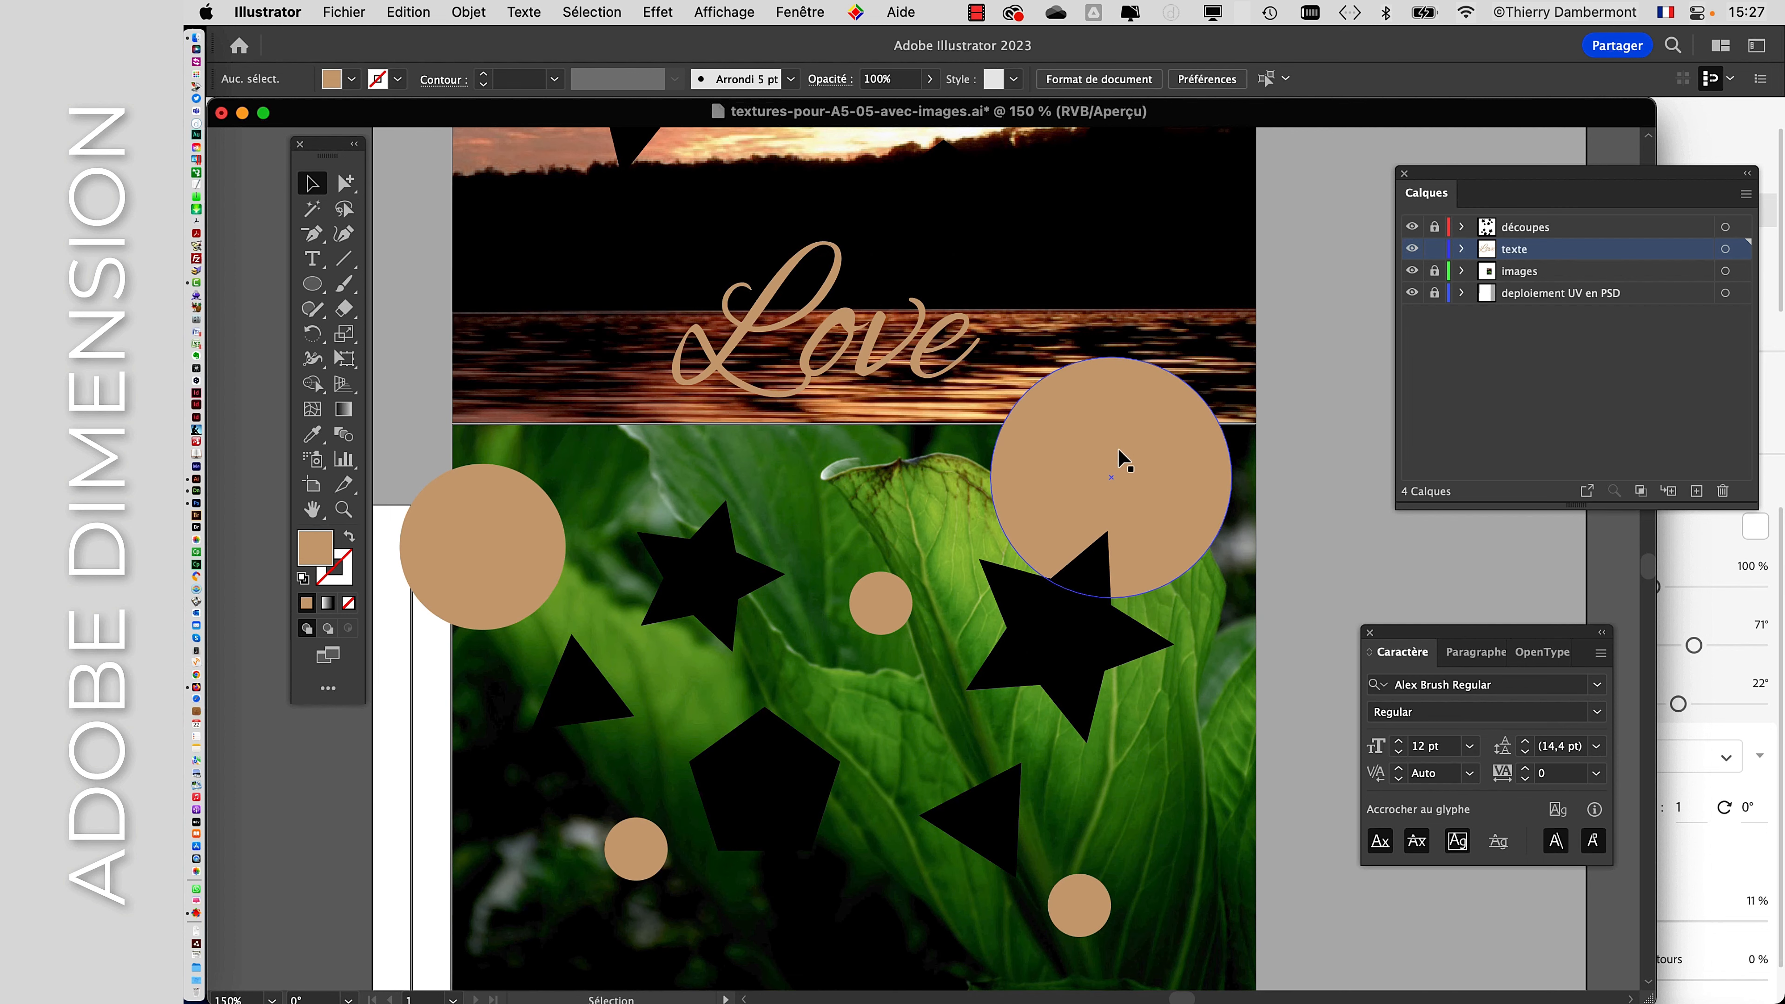
{"action": "scroll", "coordinate": [1120, 461], "scroll_direction": "up", "scroll_amount": 3, "text": "alt"}
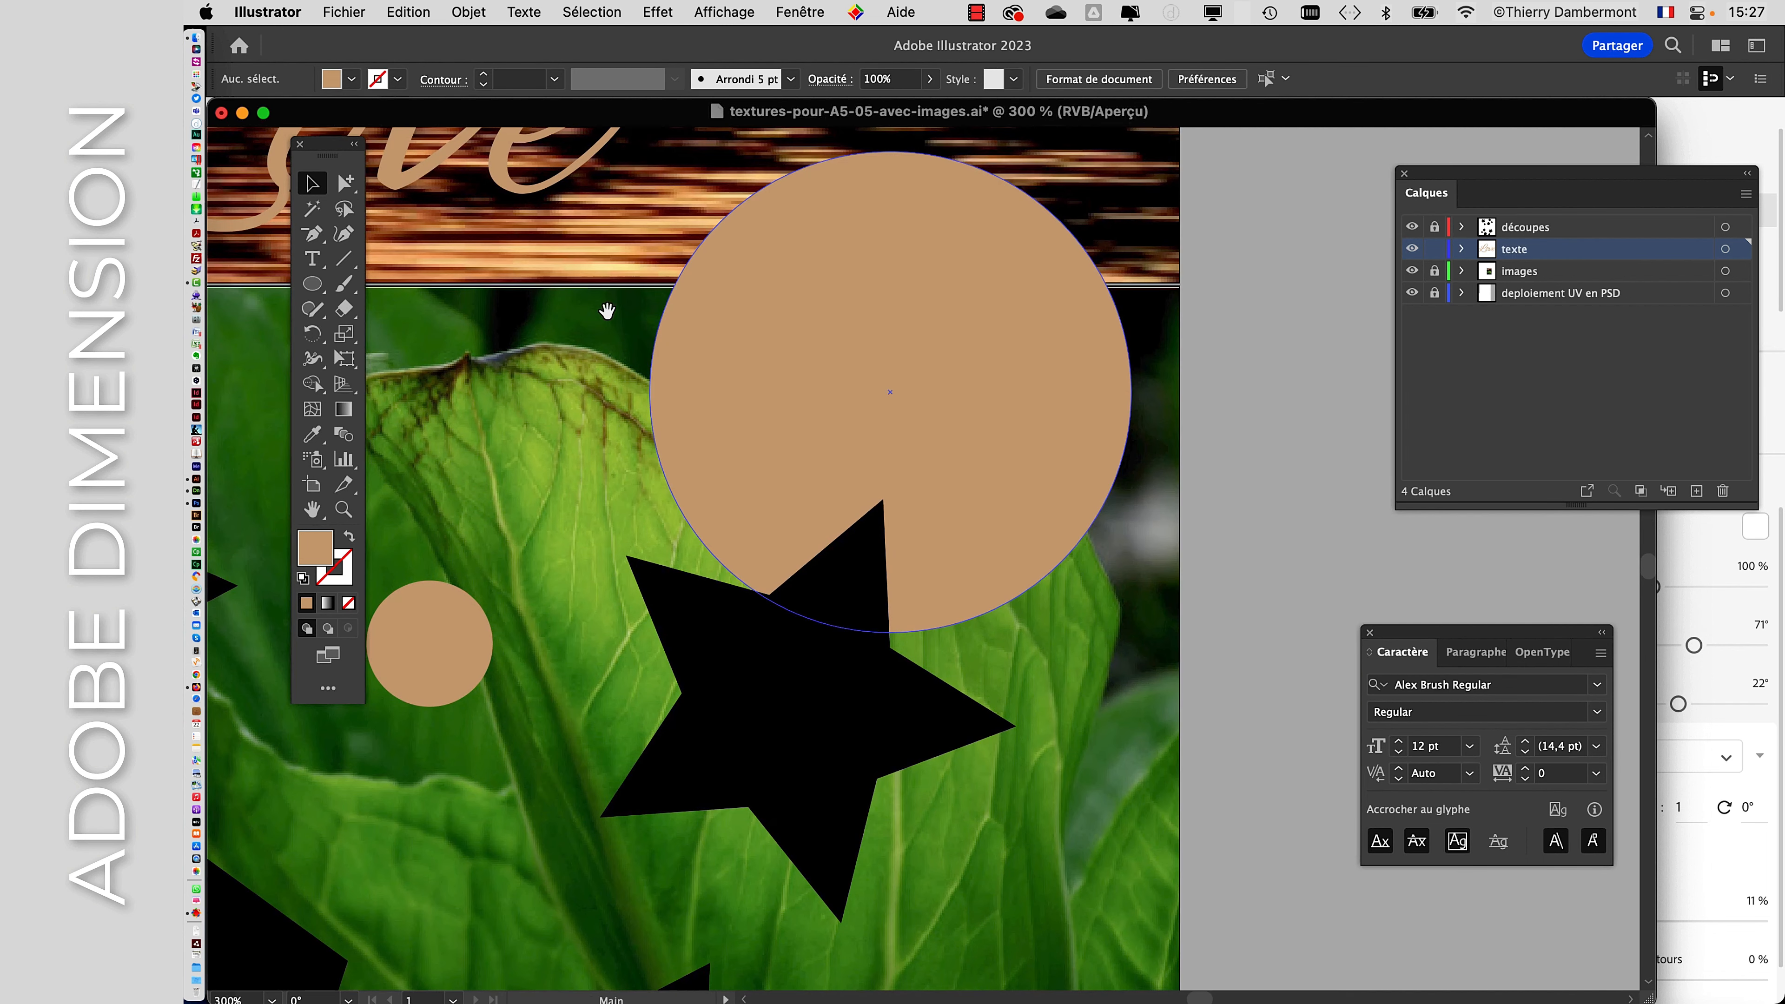
{"action": "left_click", "coordinate": [311, 284]}
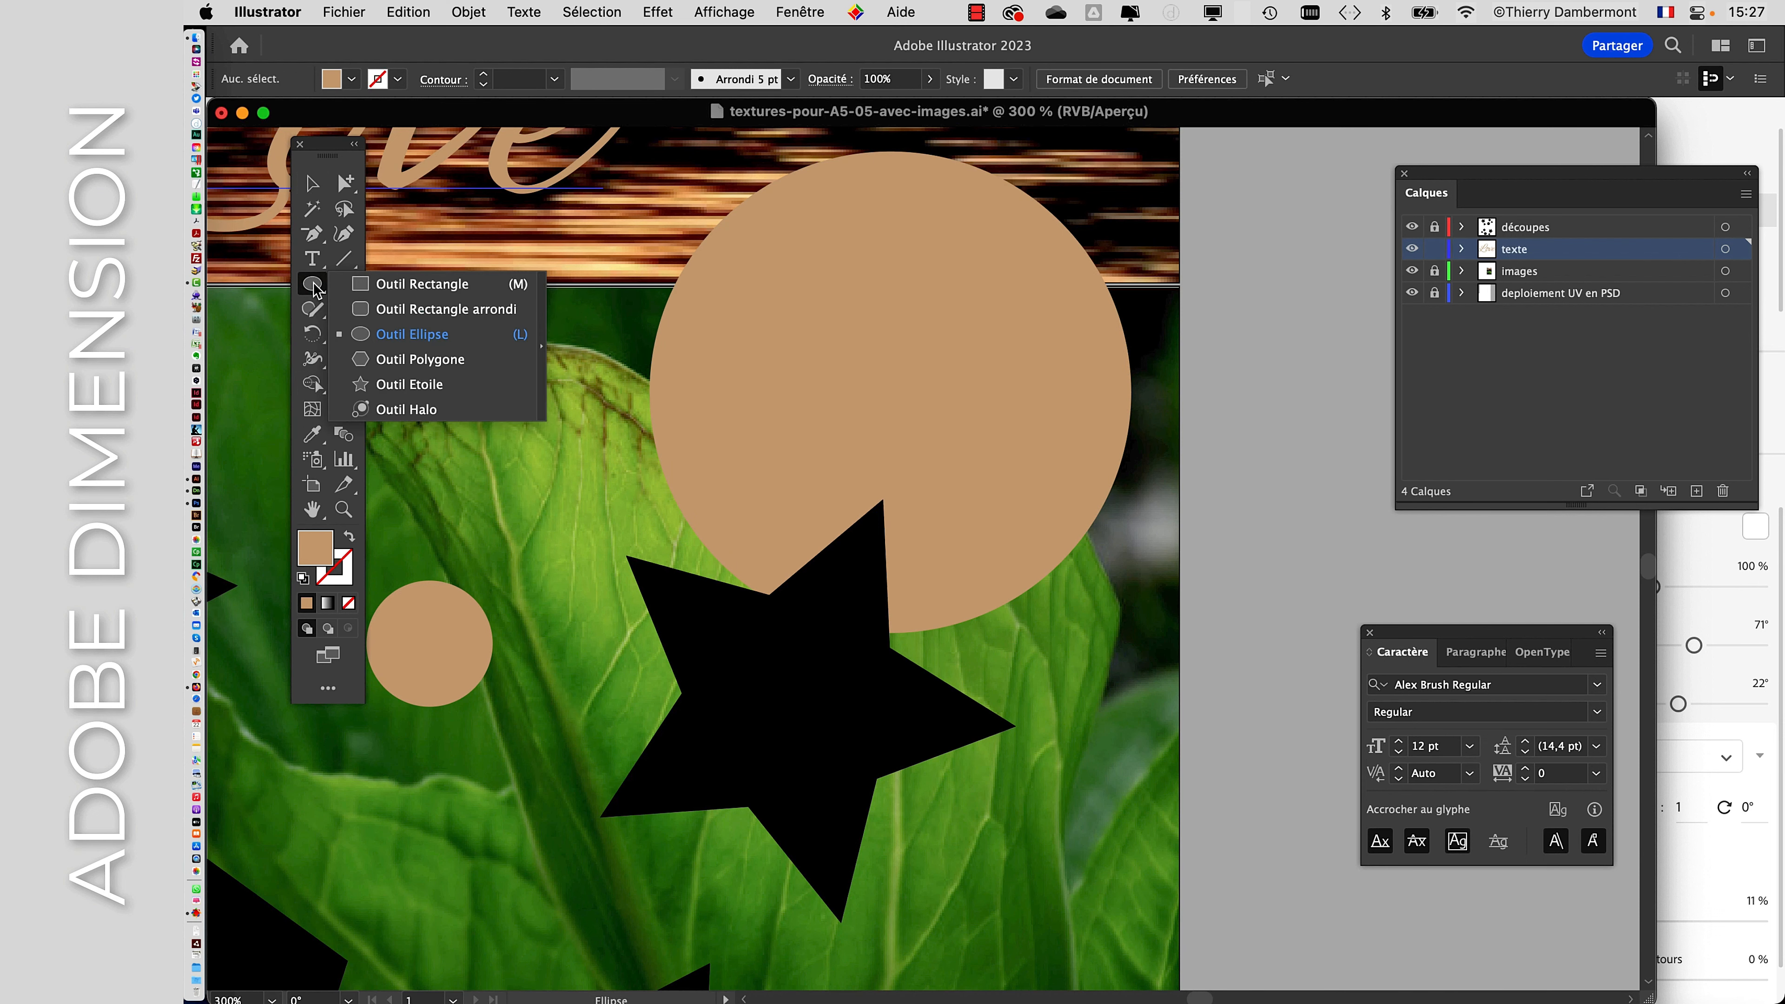
{"action": "left_click", "coordinate": [414, 284]}
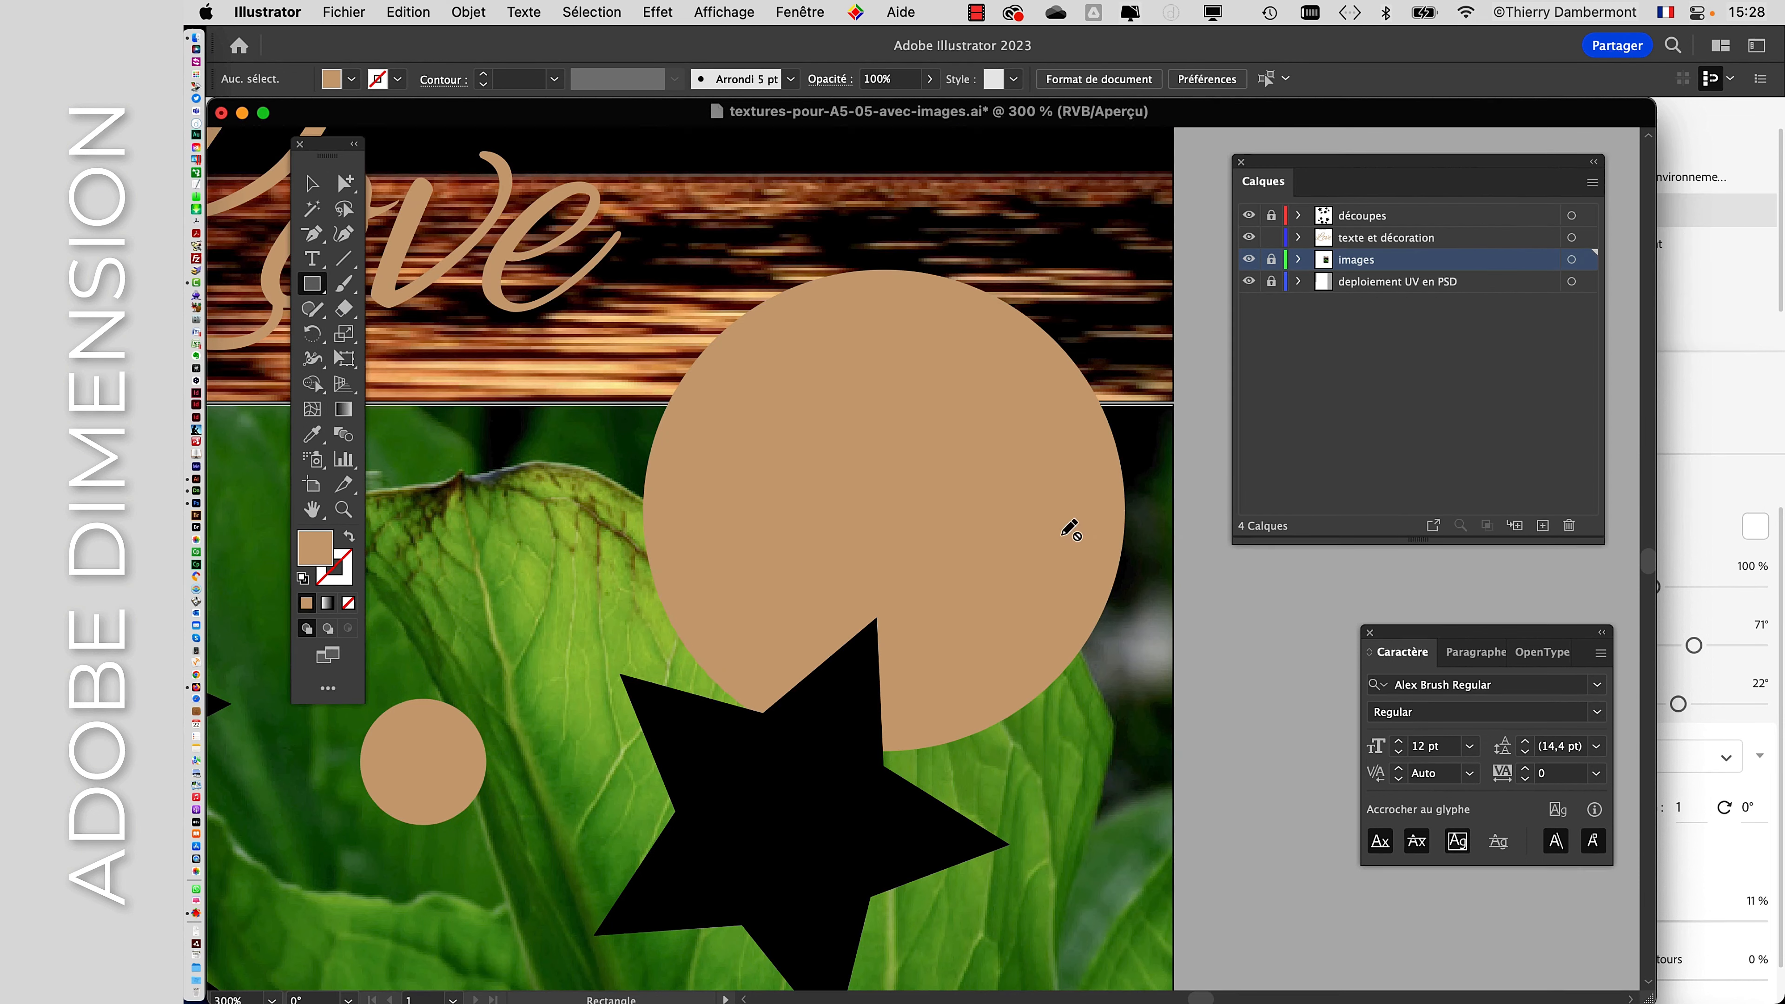
{"action": "left_click", "coordinate": [1355, 242]}
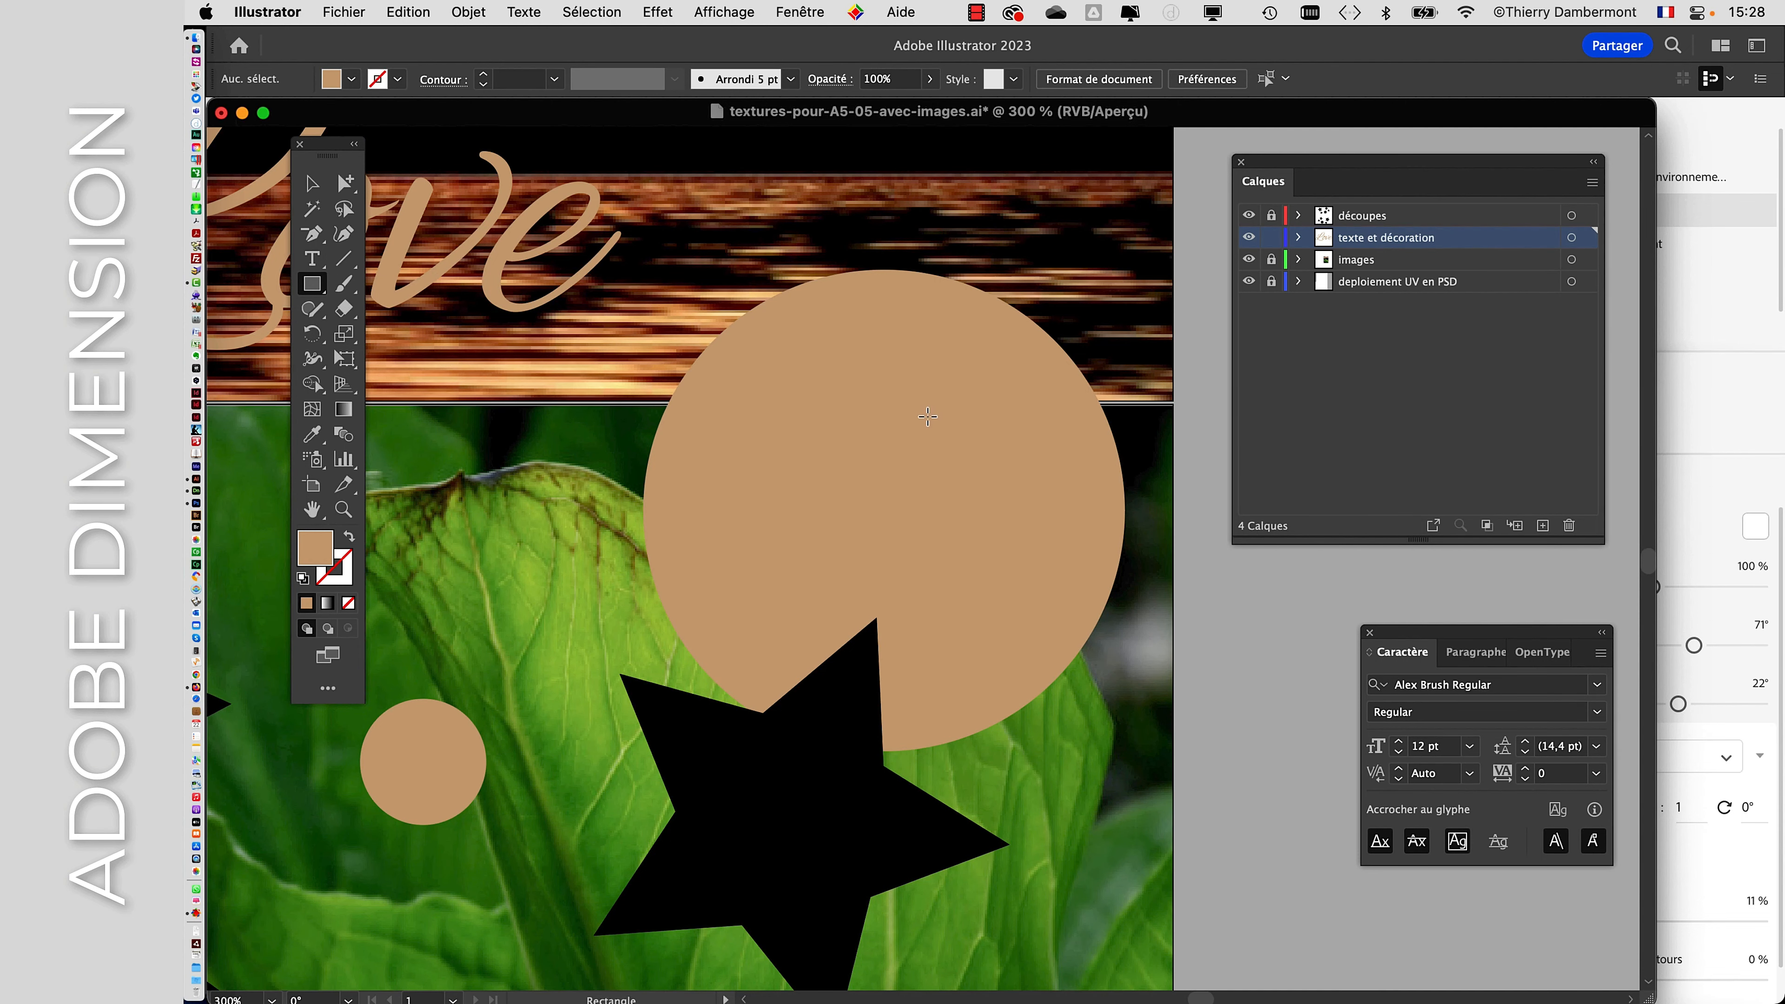
{"action": "left_click_drag", "start_coordinate": [677, 474], "coordinate": [569, 383]}
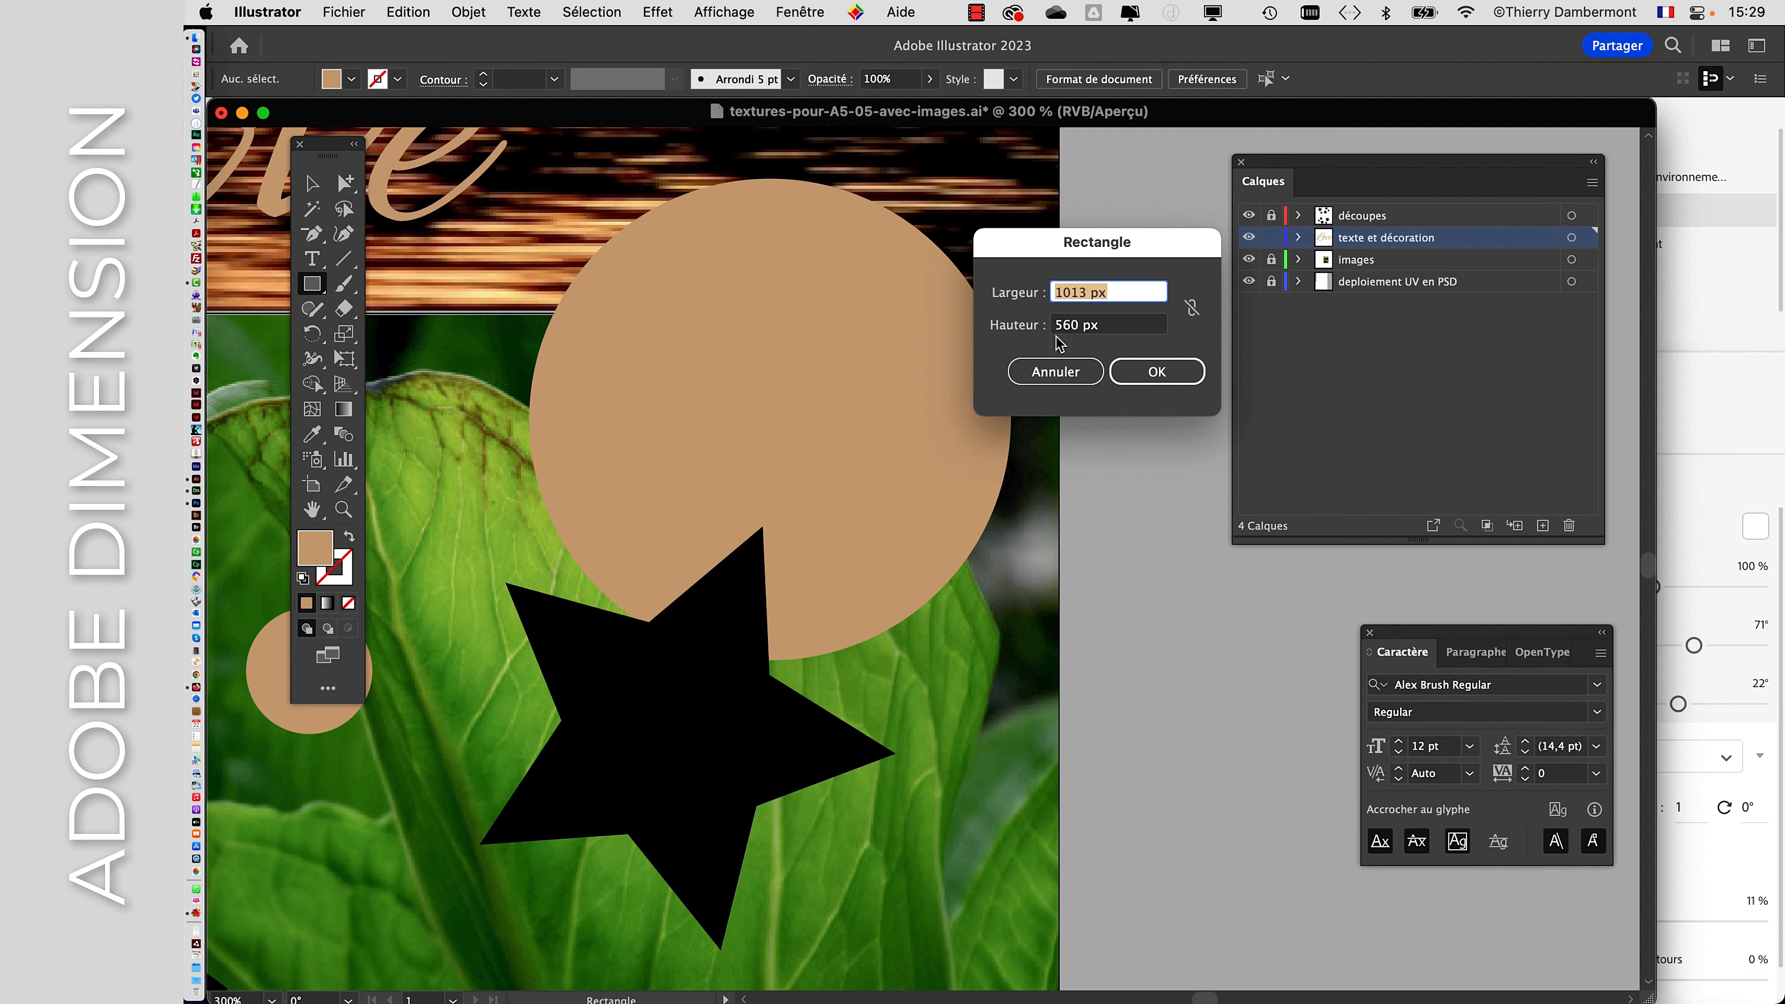
{"action": "left_click", "coordinate": [1056, 371]}
{"action": "left_click_drag", "start_coordinate": [461, 313], "coordinate": [1139, 733]}
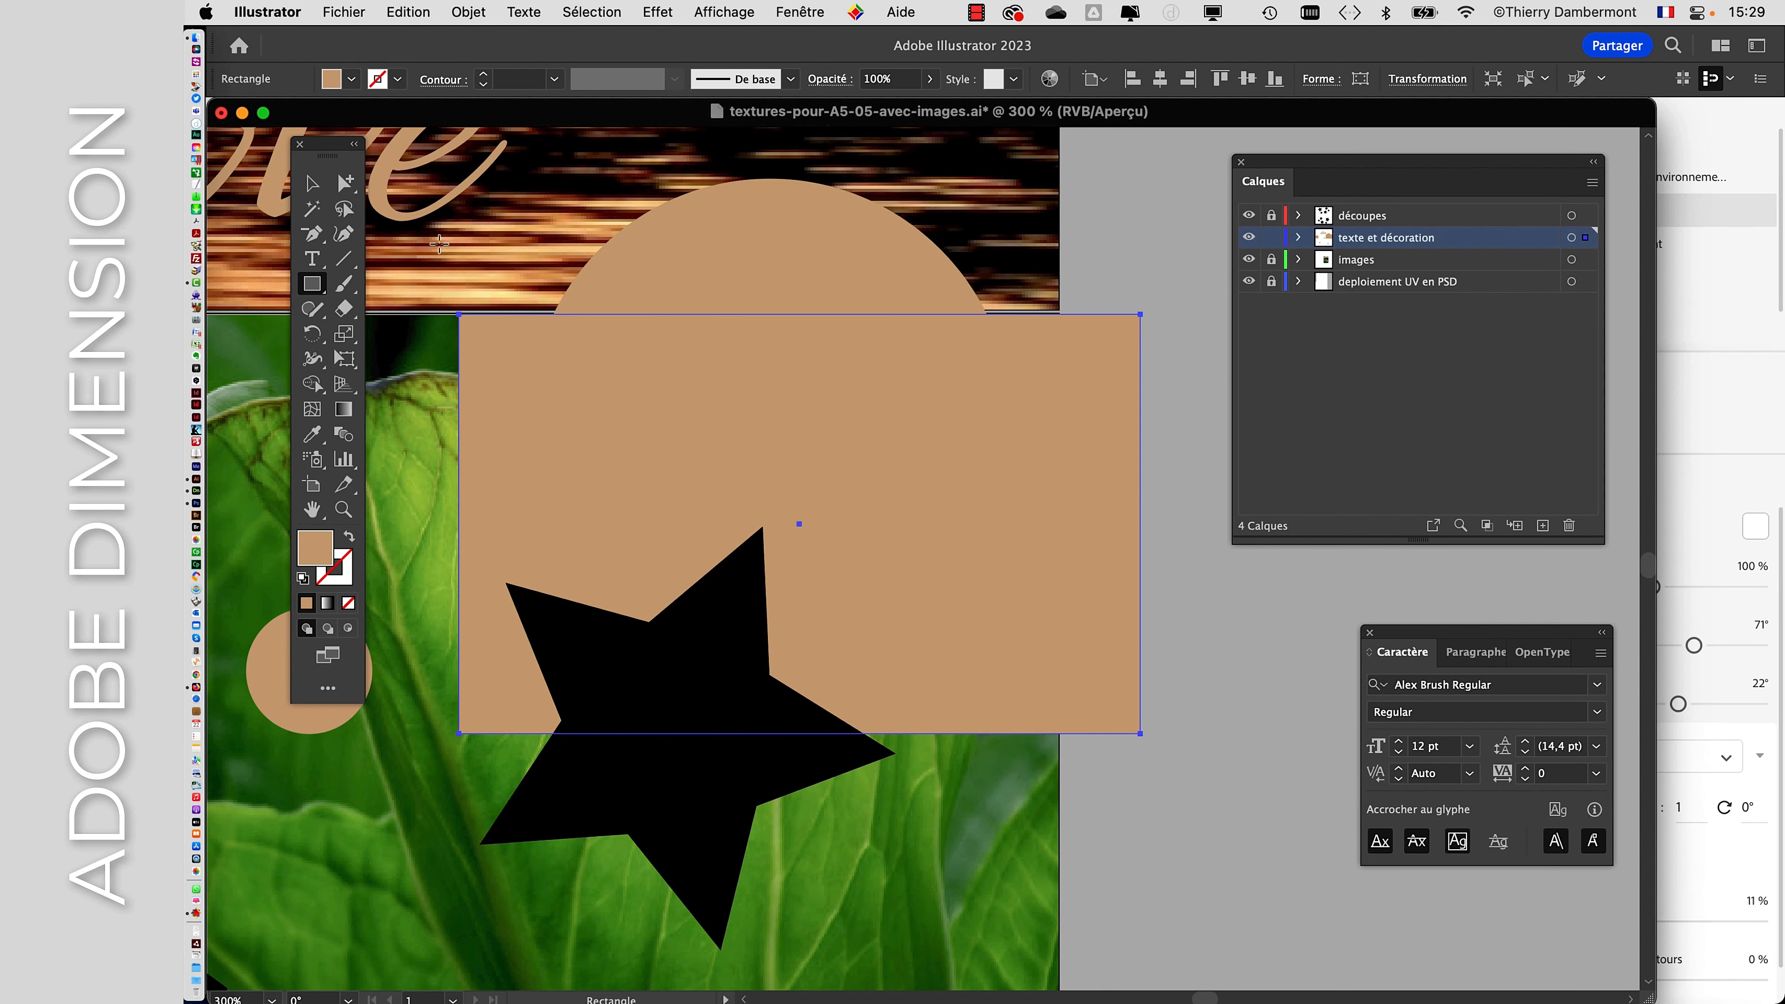
- Select the large circle together with the rectangle and create a clipping mask that keeps only the part over the leaf image
{"action": "left_click", "coordinate": [311, 185]}
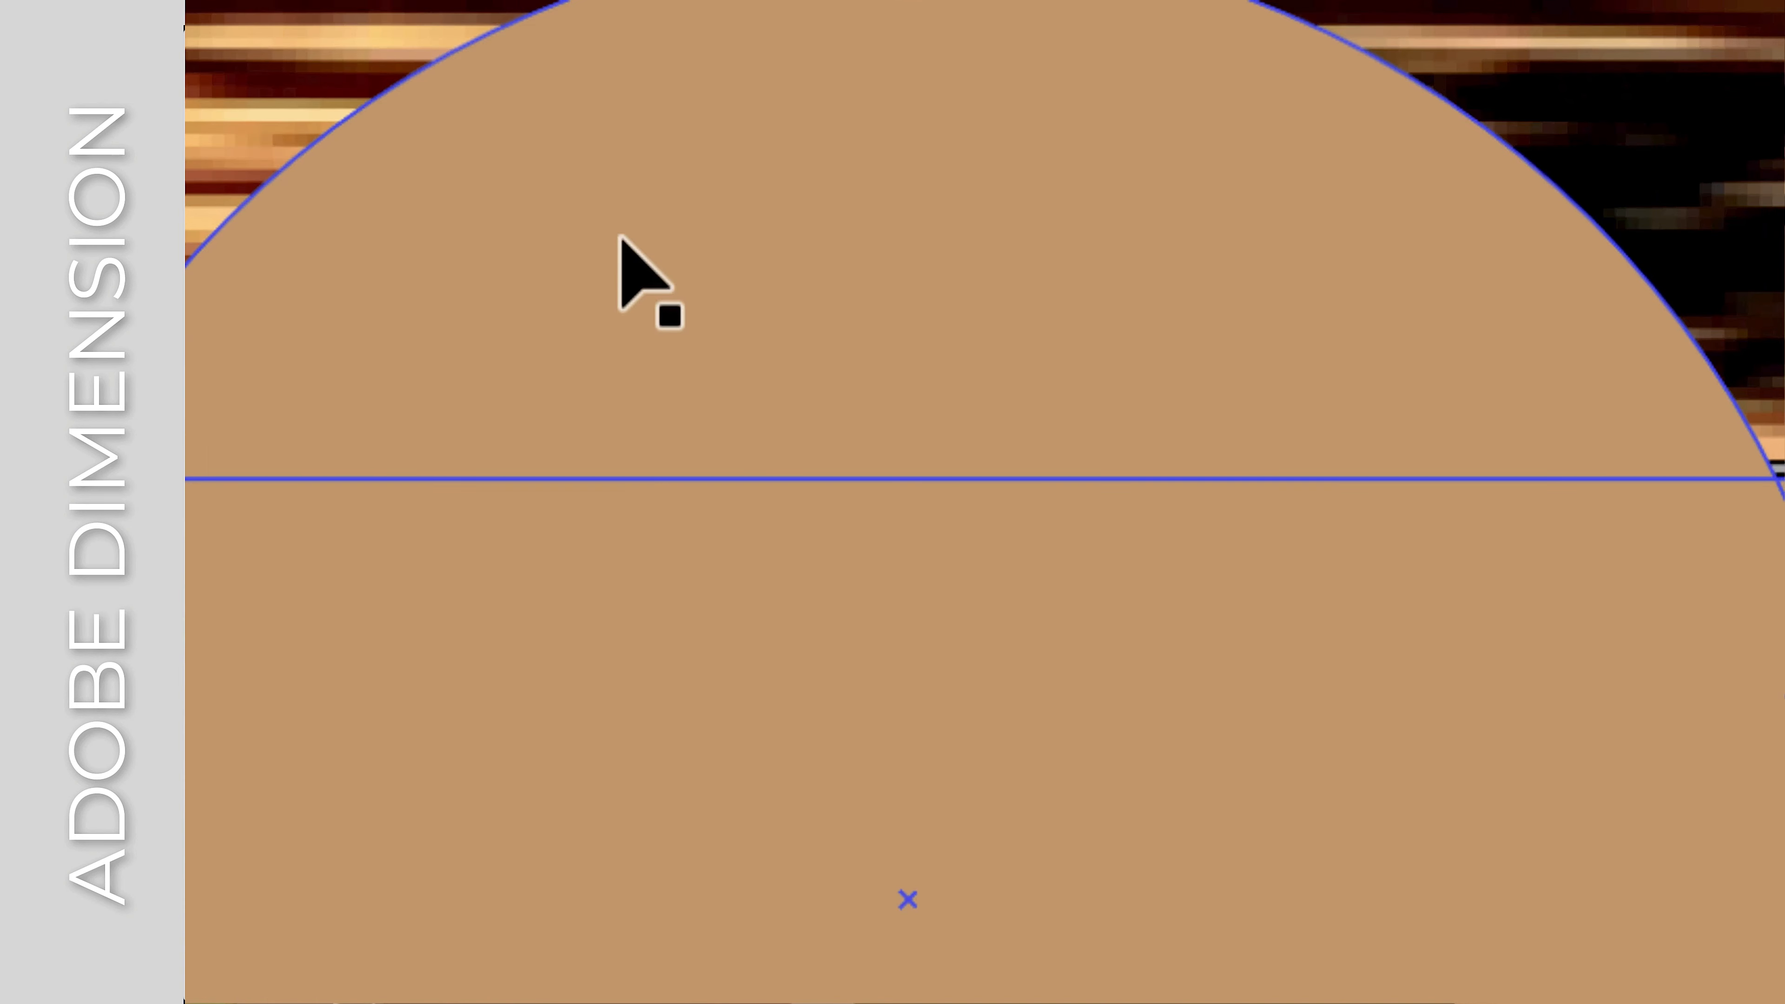
{"action": "left_click", "coordinate": [630, 270]}
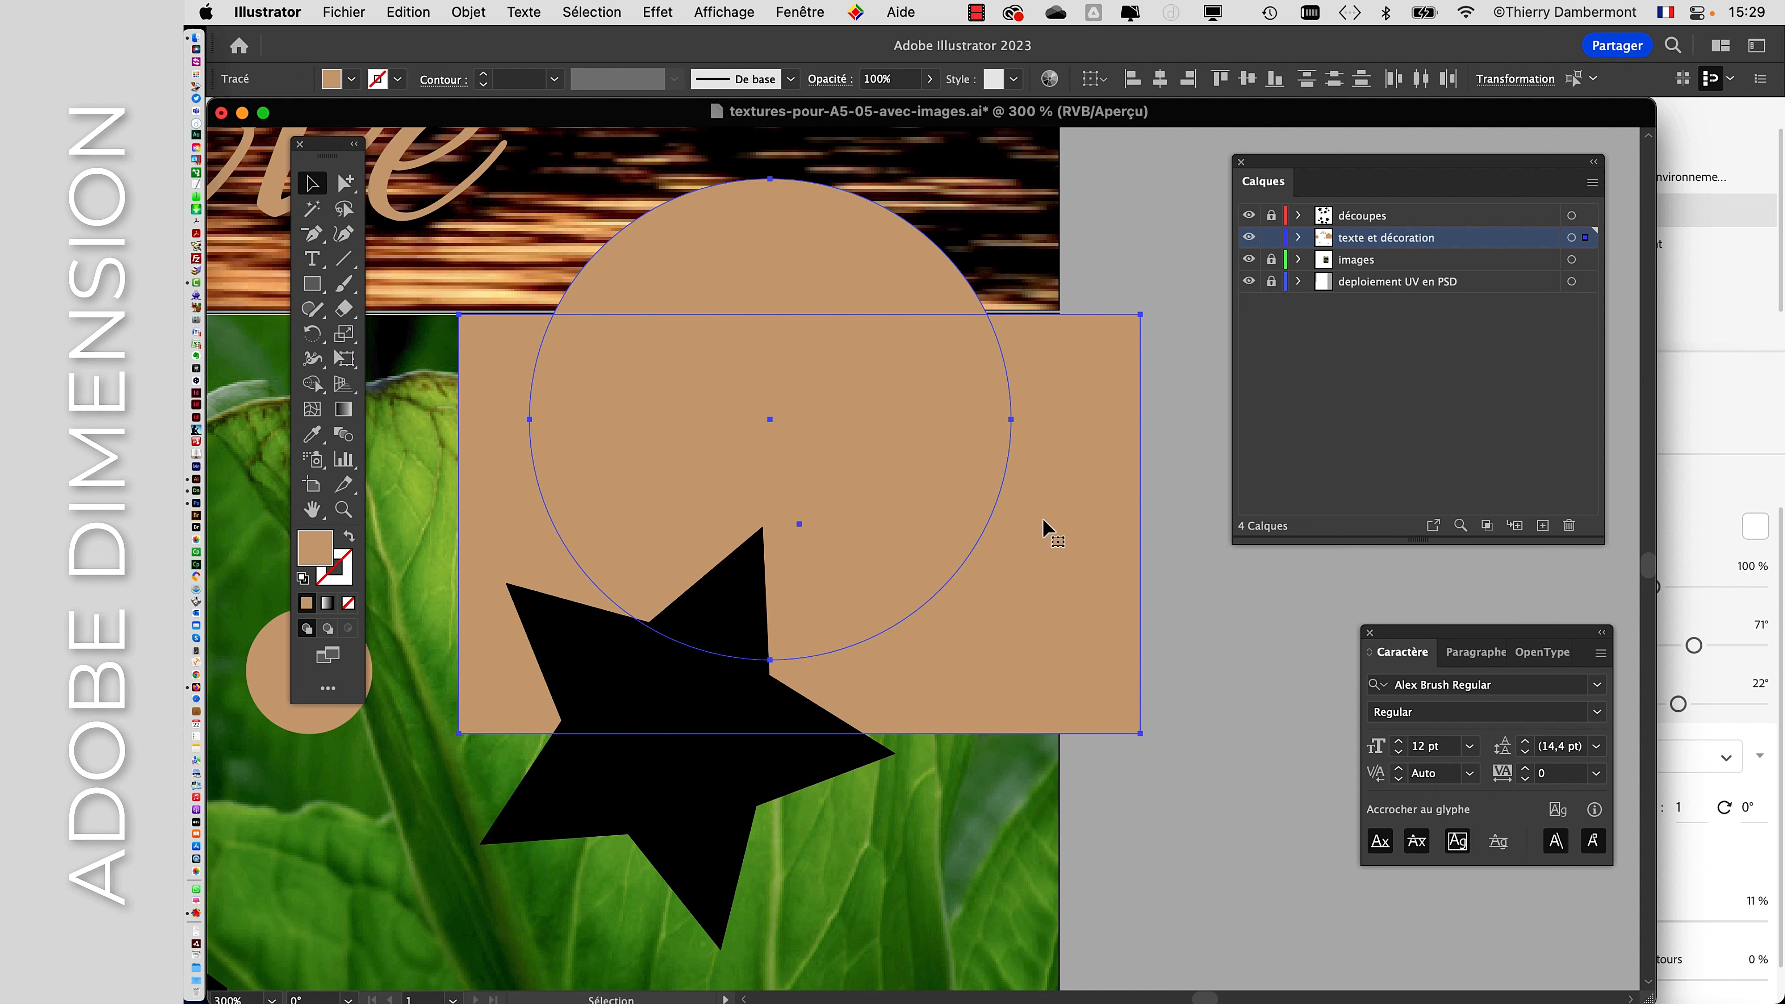
{"action": "key", "text": "a"}
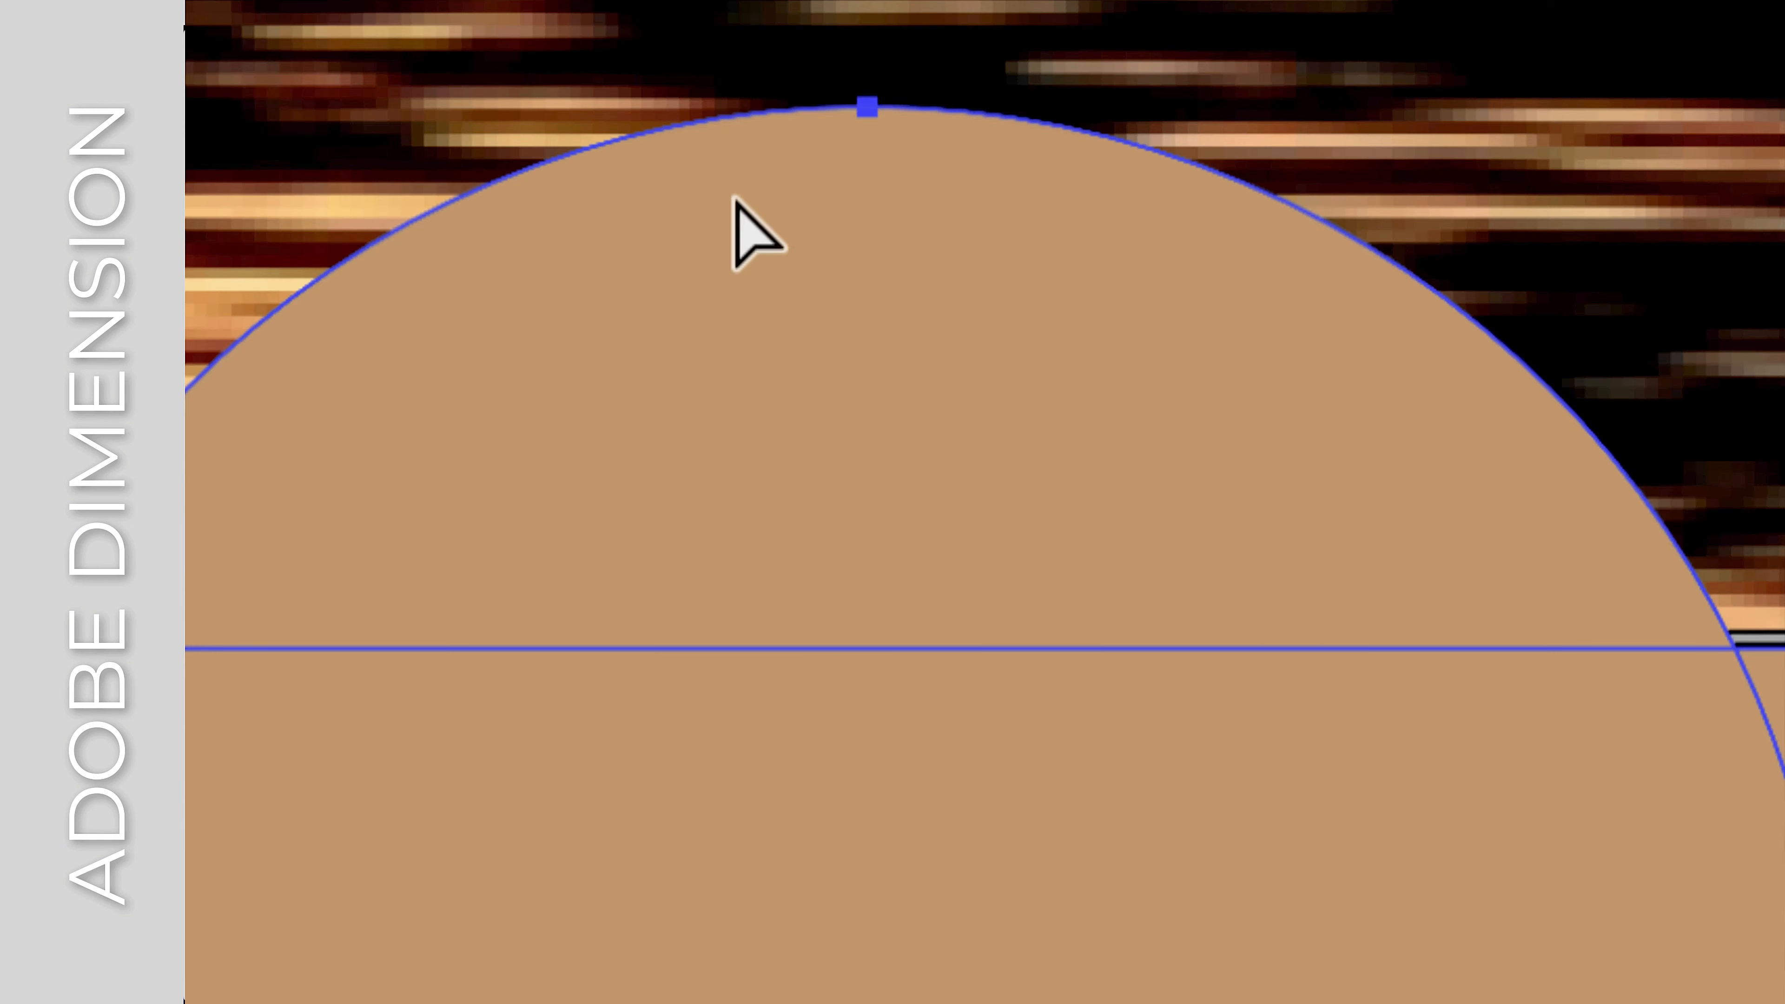
{"action": "key", "text": "v"}
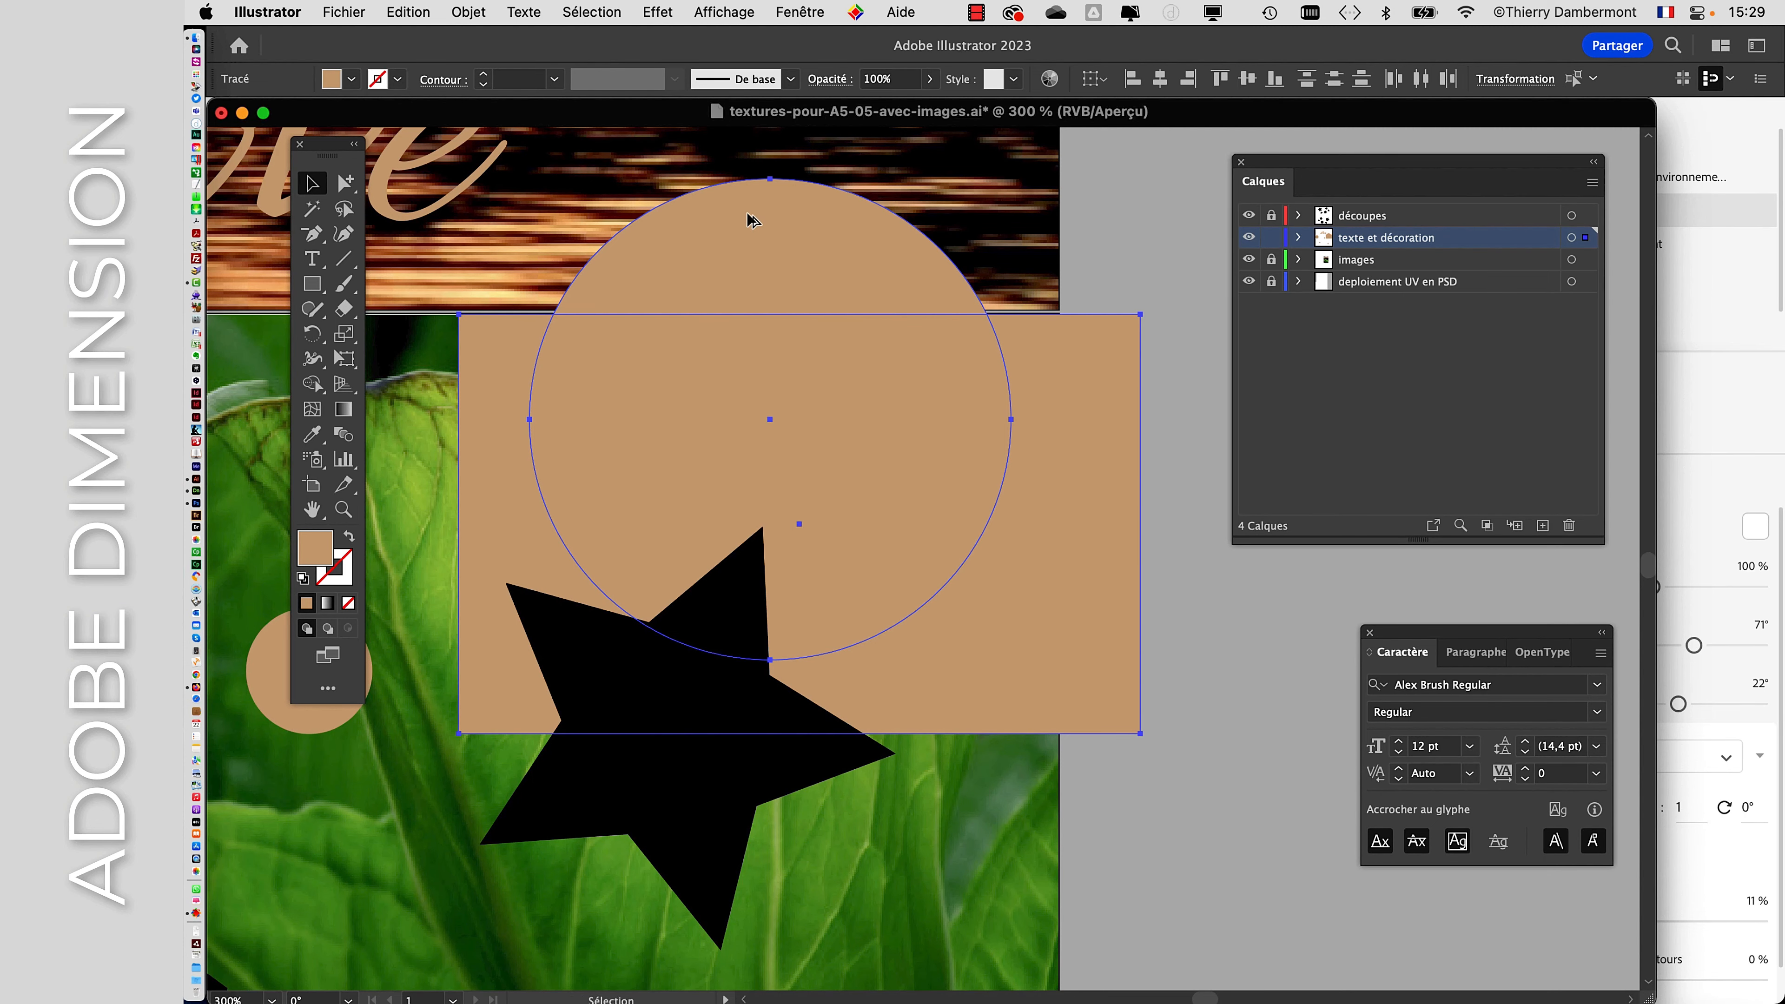
{"action": "scroll", "coordinate": [752, 219], "scroll_direction": "down", "scroll_amount": 2, "text": "alt"}
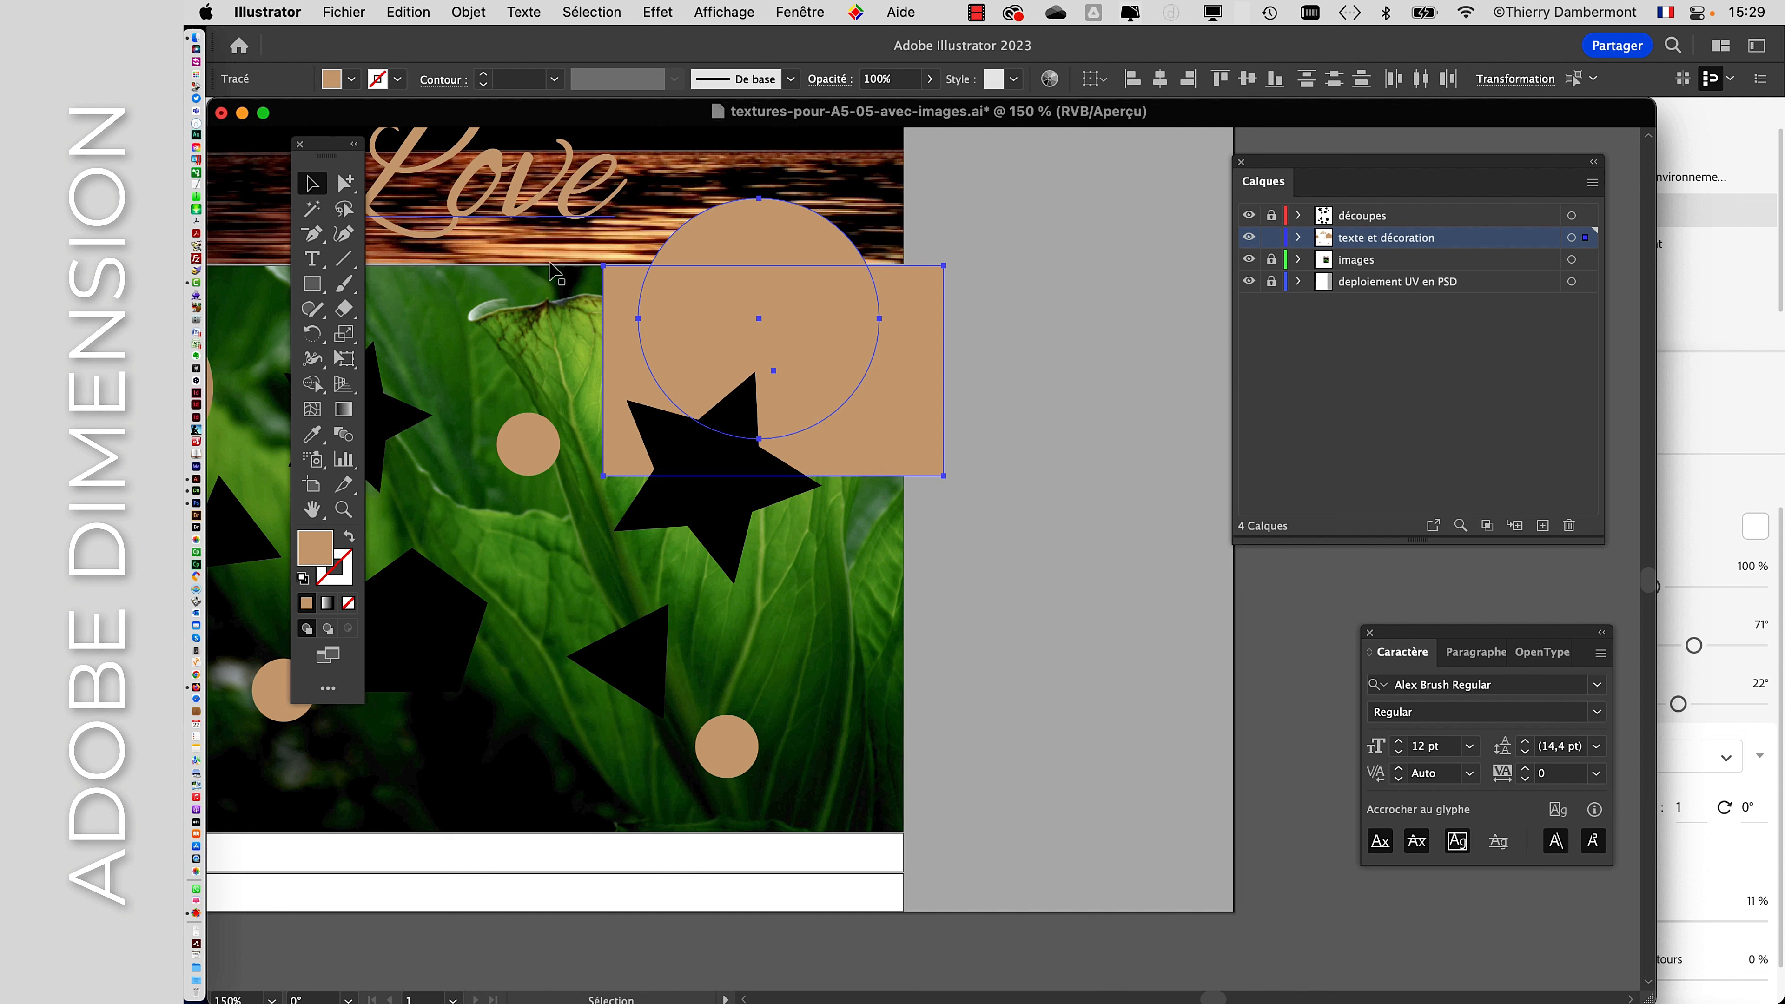
{"action": "left_click", "coordinate": [468, 13]}
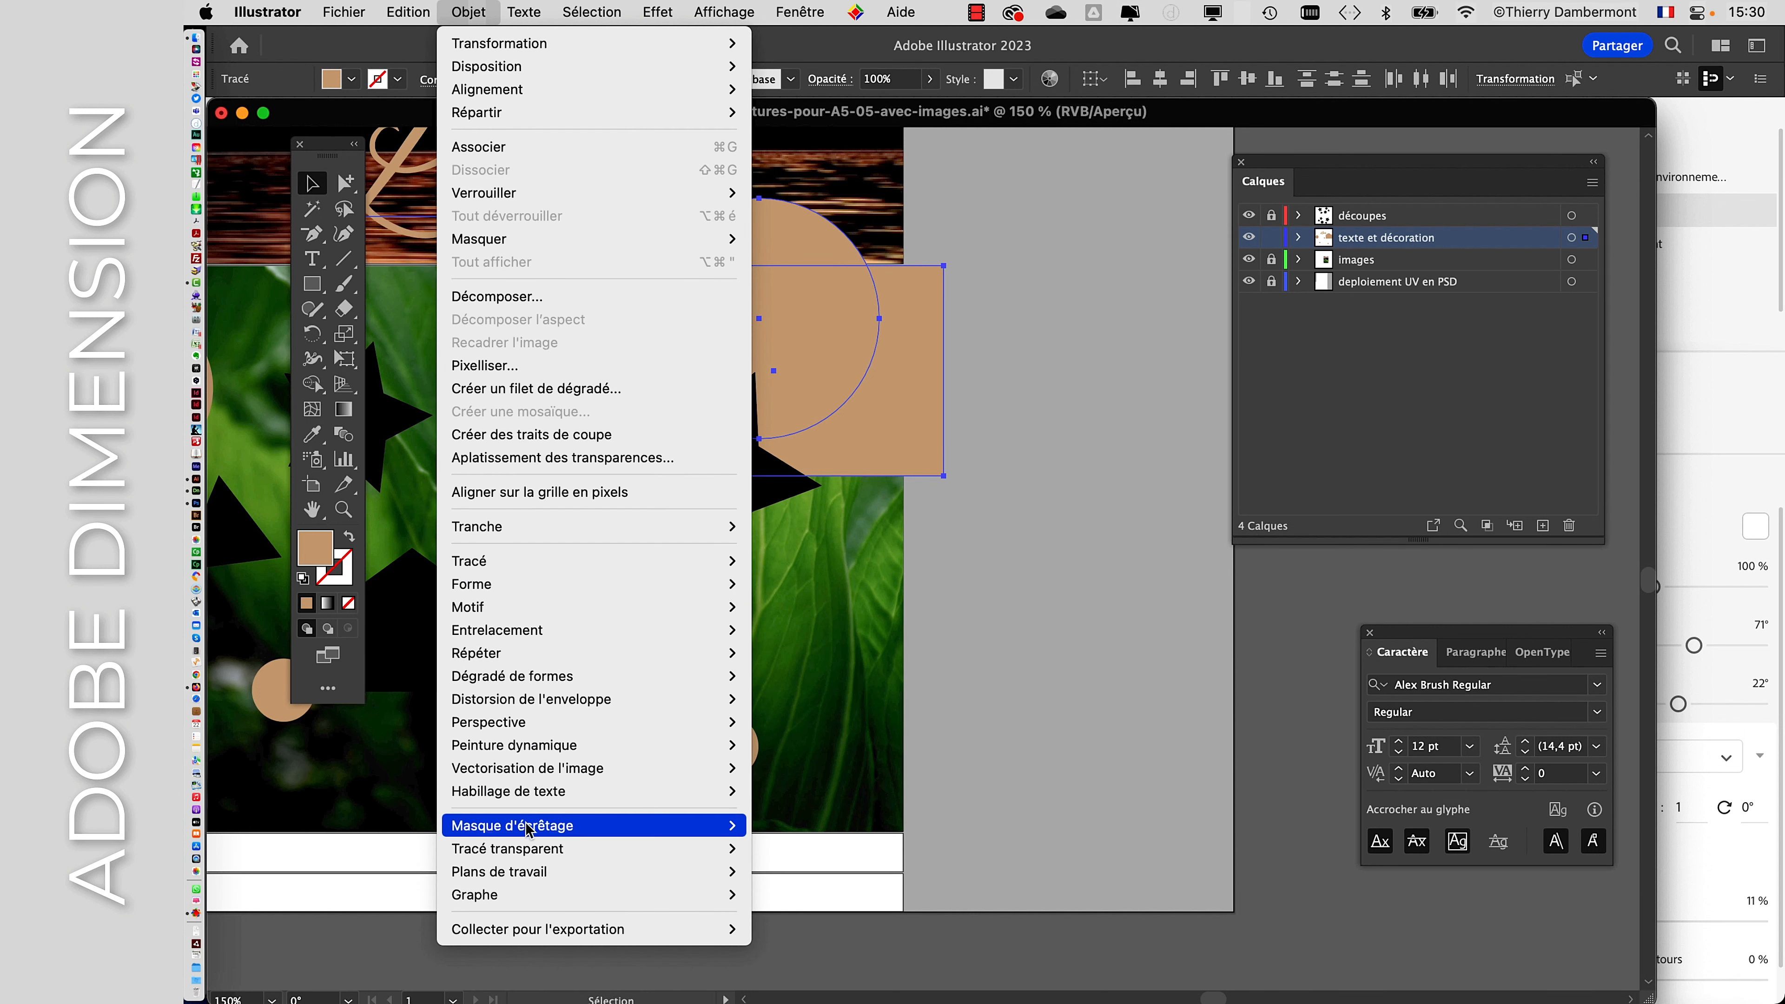
{"action": "mouse_move", "coordinate": [530, 826]}
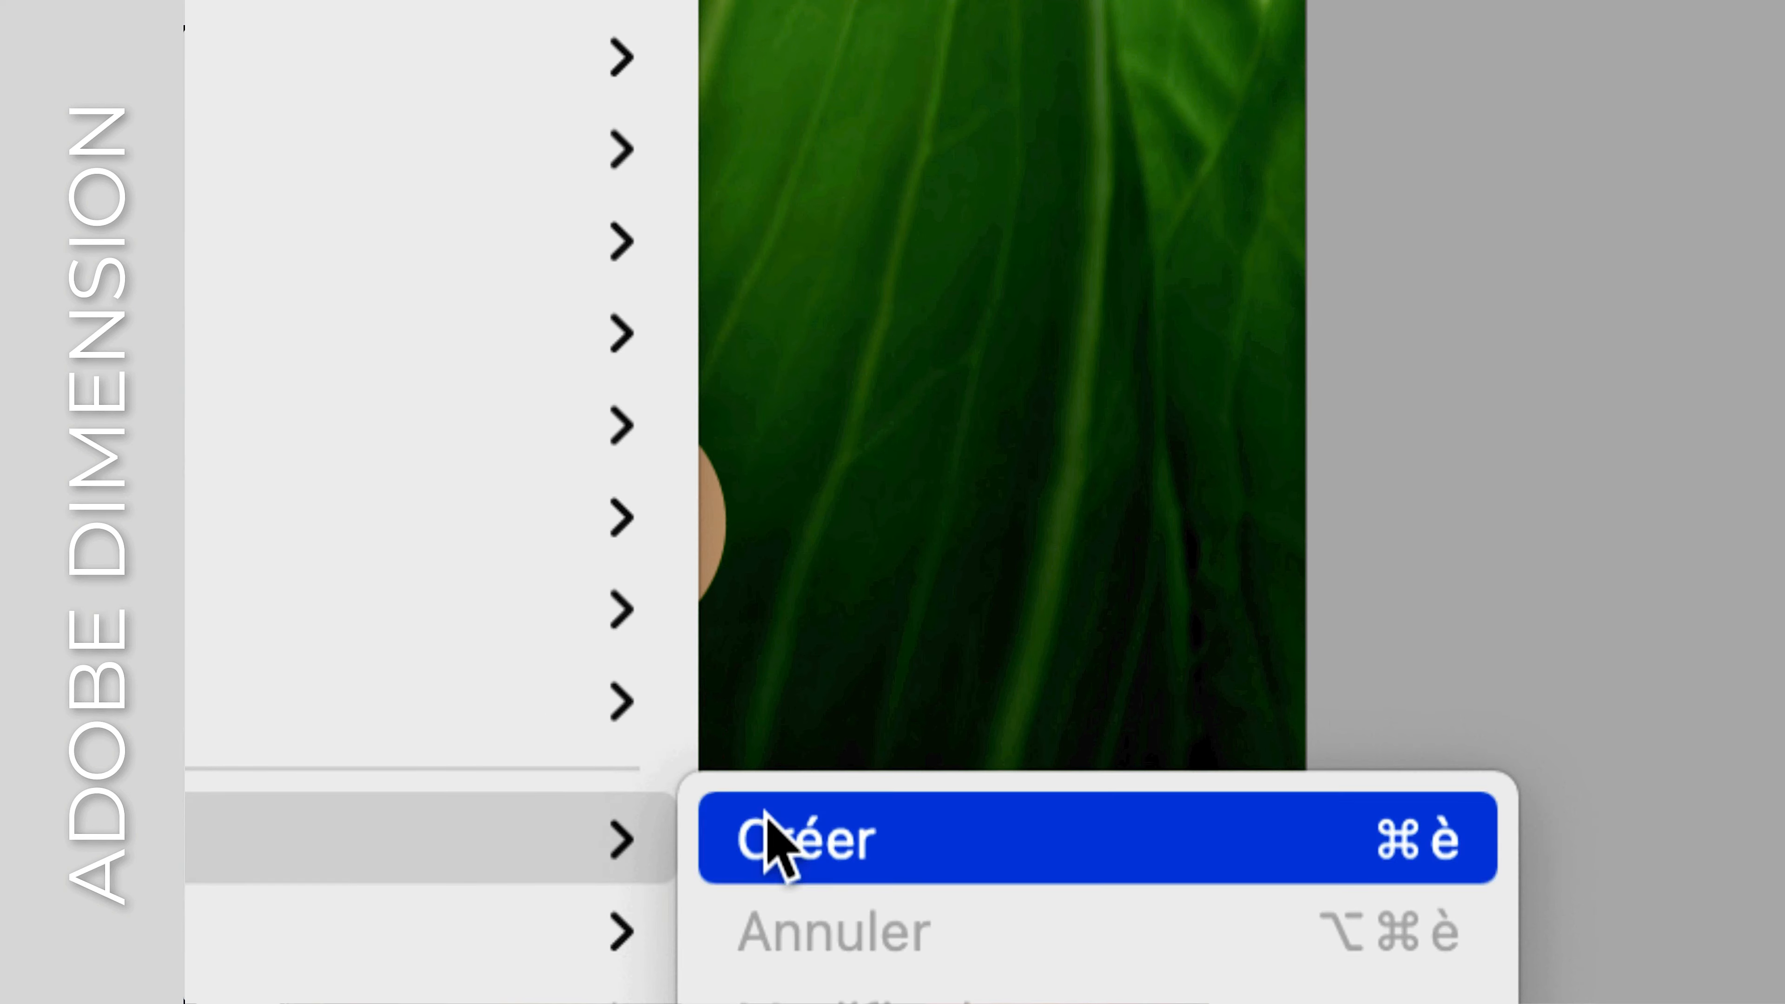
{"action": "left_click", "coordinate": [768, 816]}
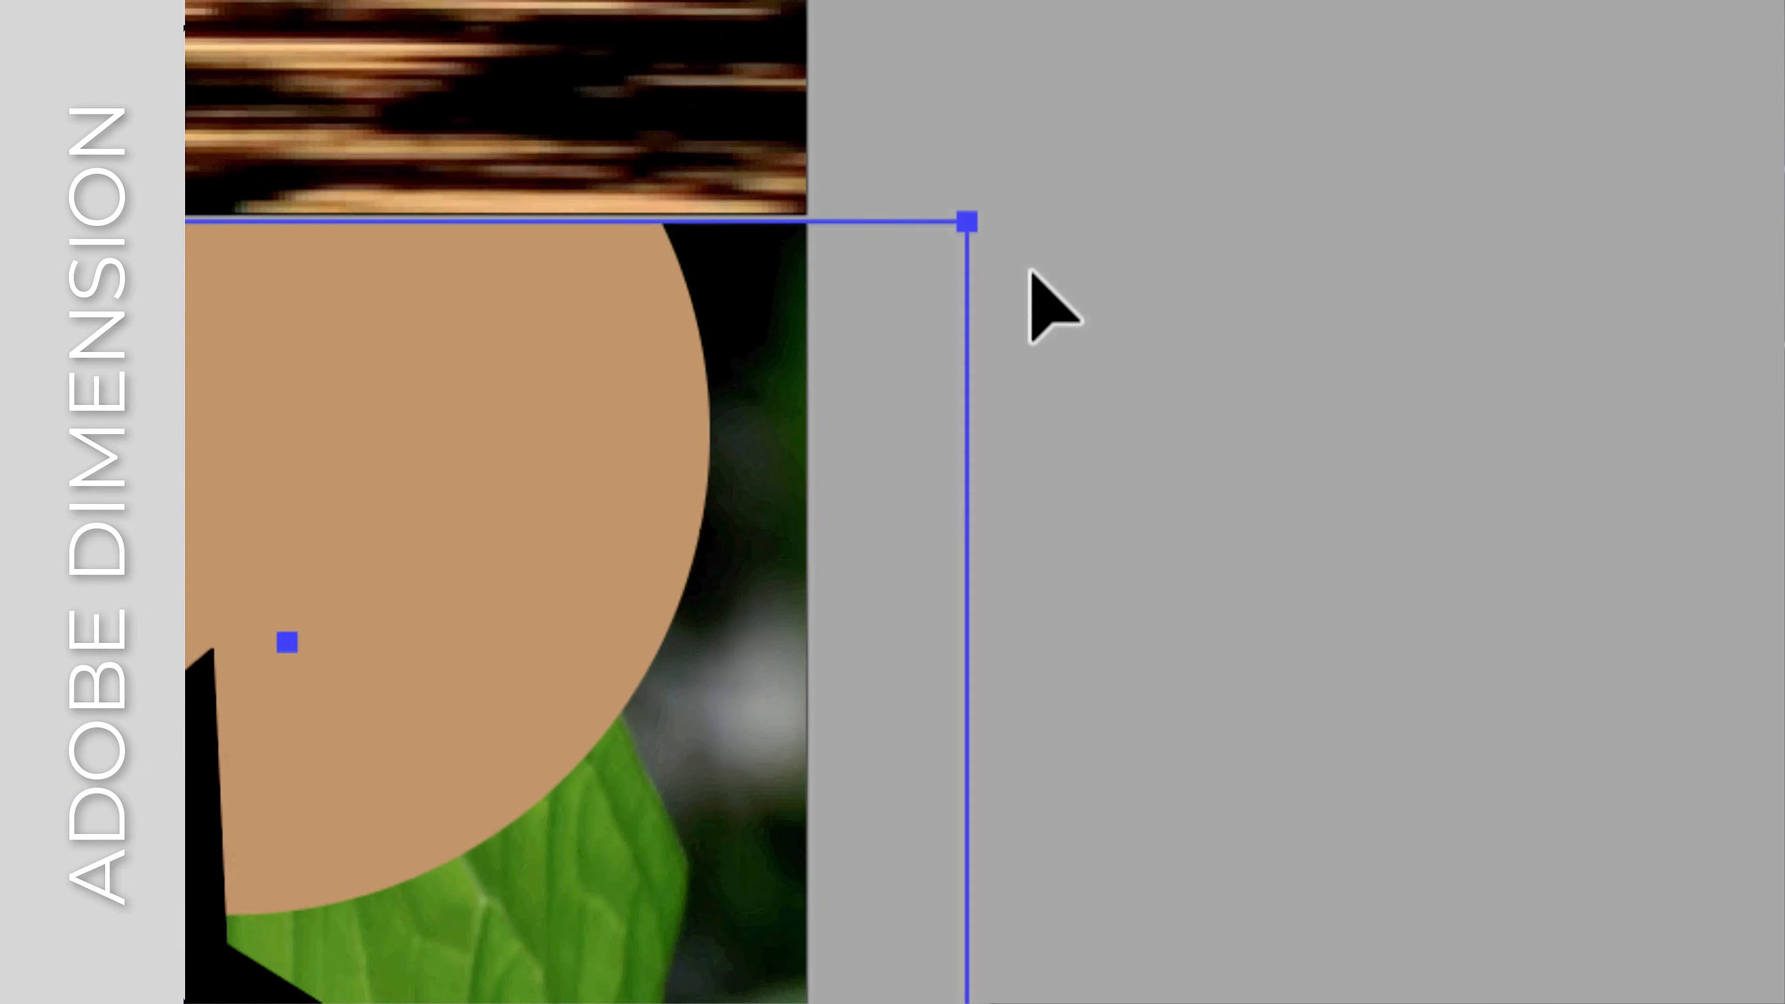
{"action": "left_click", "coordinate": [1648, 220]}
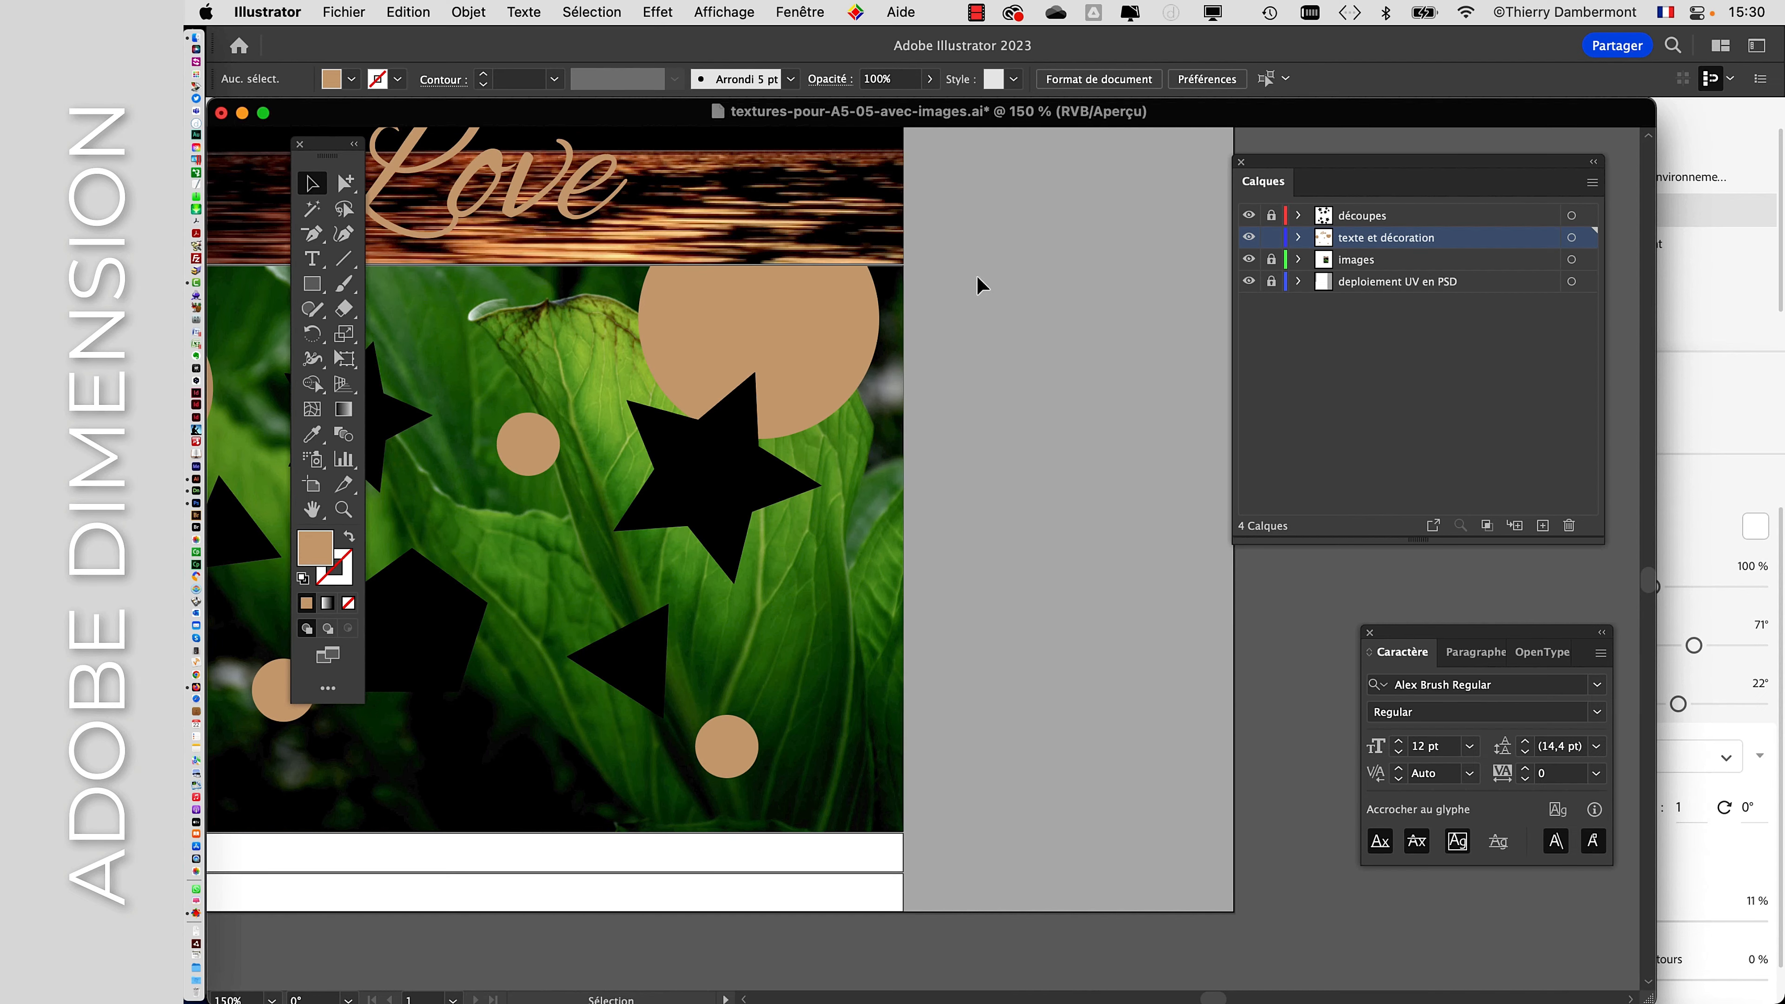
- Save the document as a new version, textures-pour-A5-06-avec-images.ai, in the "cours 11" folder with the Illustrator 2020 options
{"action": "scroll", "coordinate": [858, 390], "scroll_direction": "down", "scroll_amount": 2, "text": "alt"}
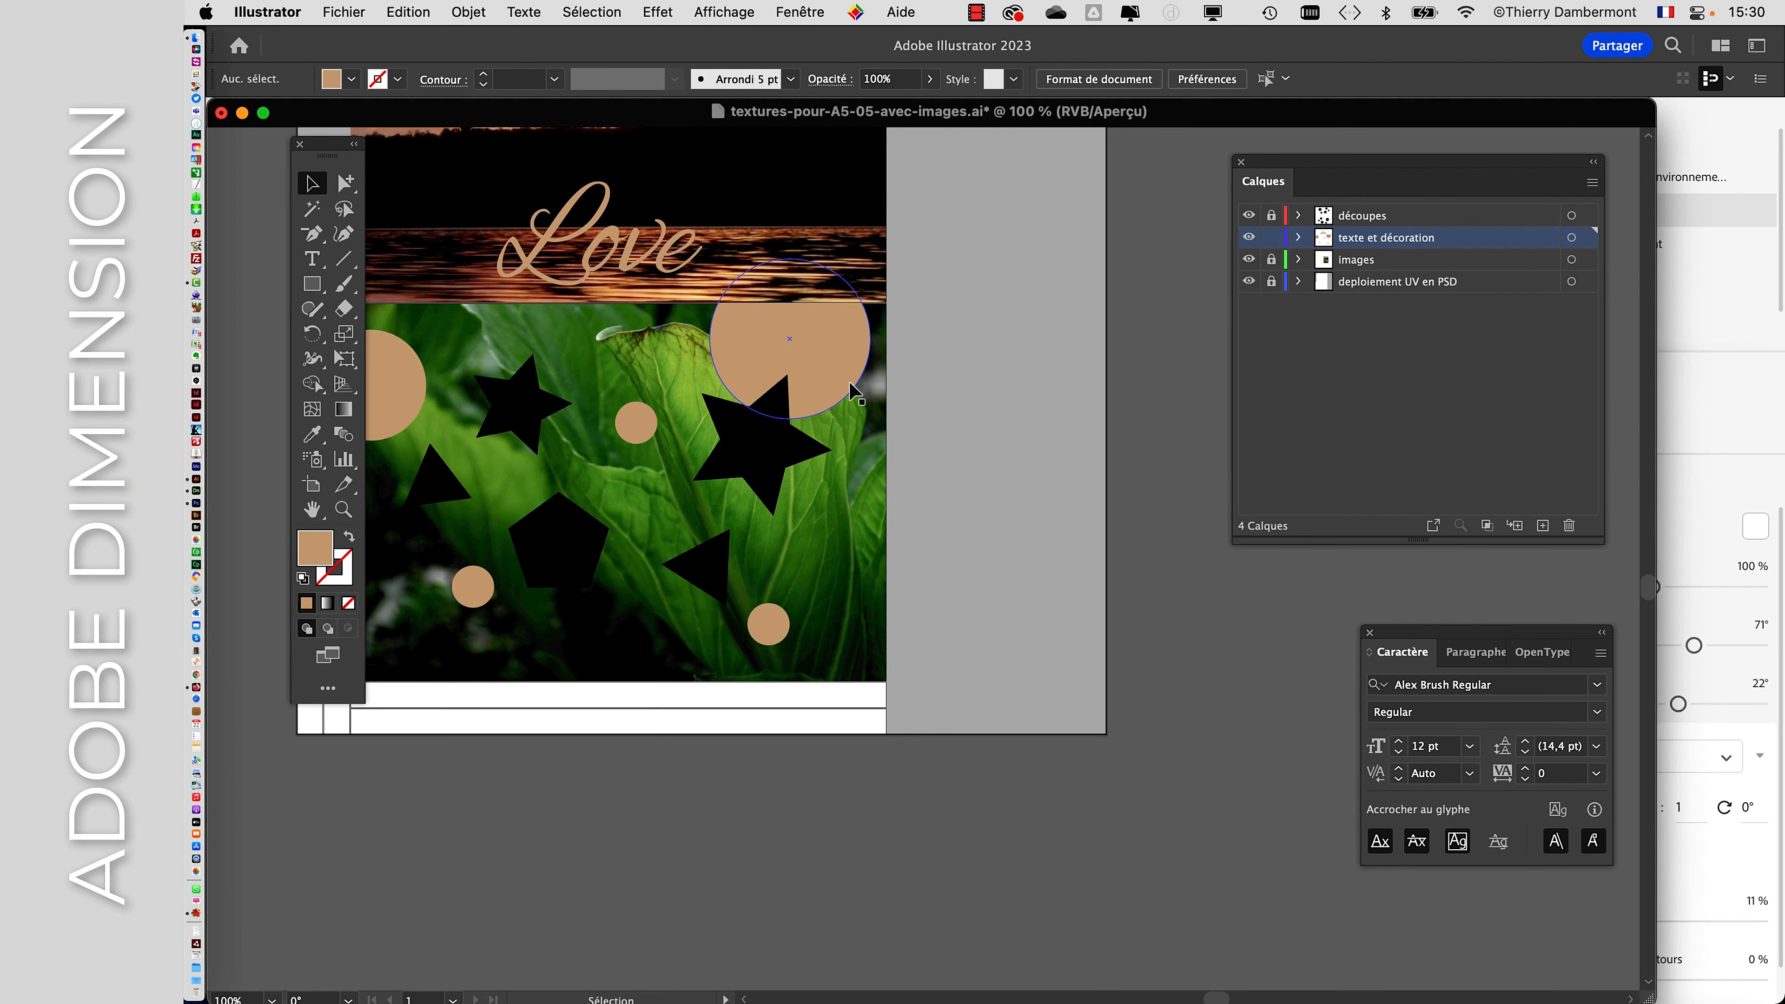
{"action": "scroll", "coordinate": [870, 438], "scroll_direction": "left", "scroll_amount": 4}
{"action": "scroll", "coordinate": [870, 437], "scroll_direction": "left", "scroll_amount": 2}
{"action": "scroll", "coordinate": [870, 438], "scroll_direction": "down", "scroll_amount": 1}
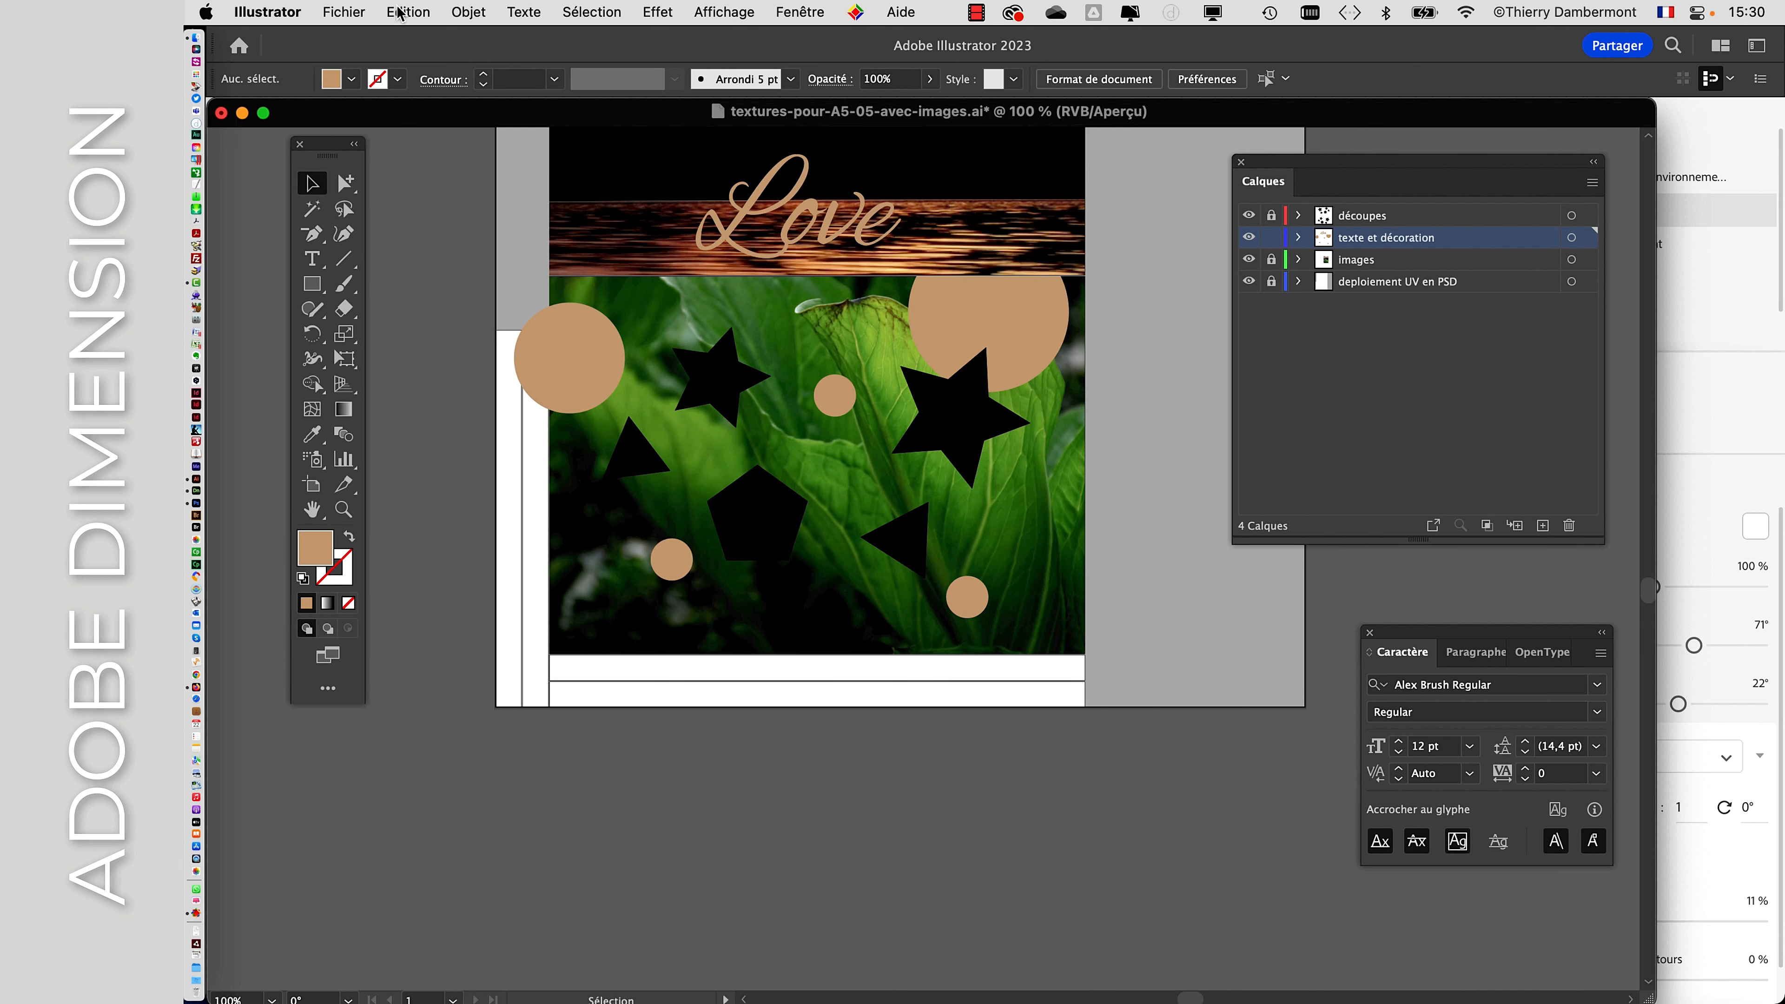
{"action": "left_click", "coordinate": [344, 12]}
{"action": "left_click", "coordinate": [379, 228]}
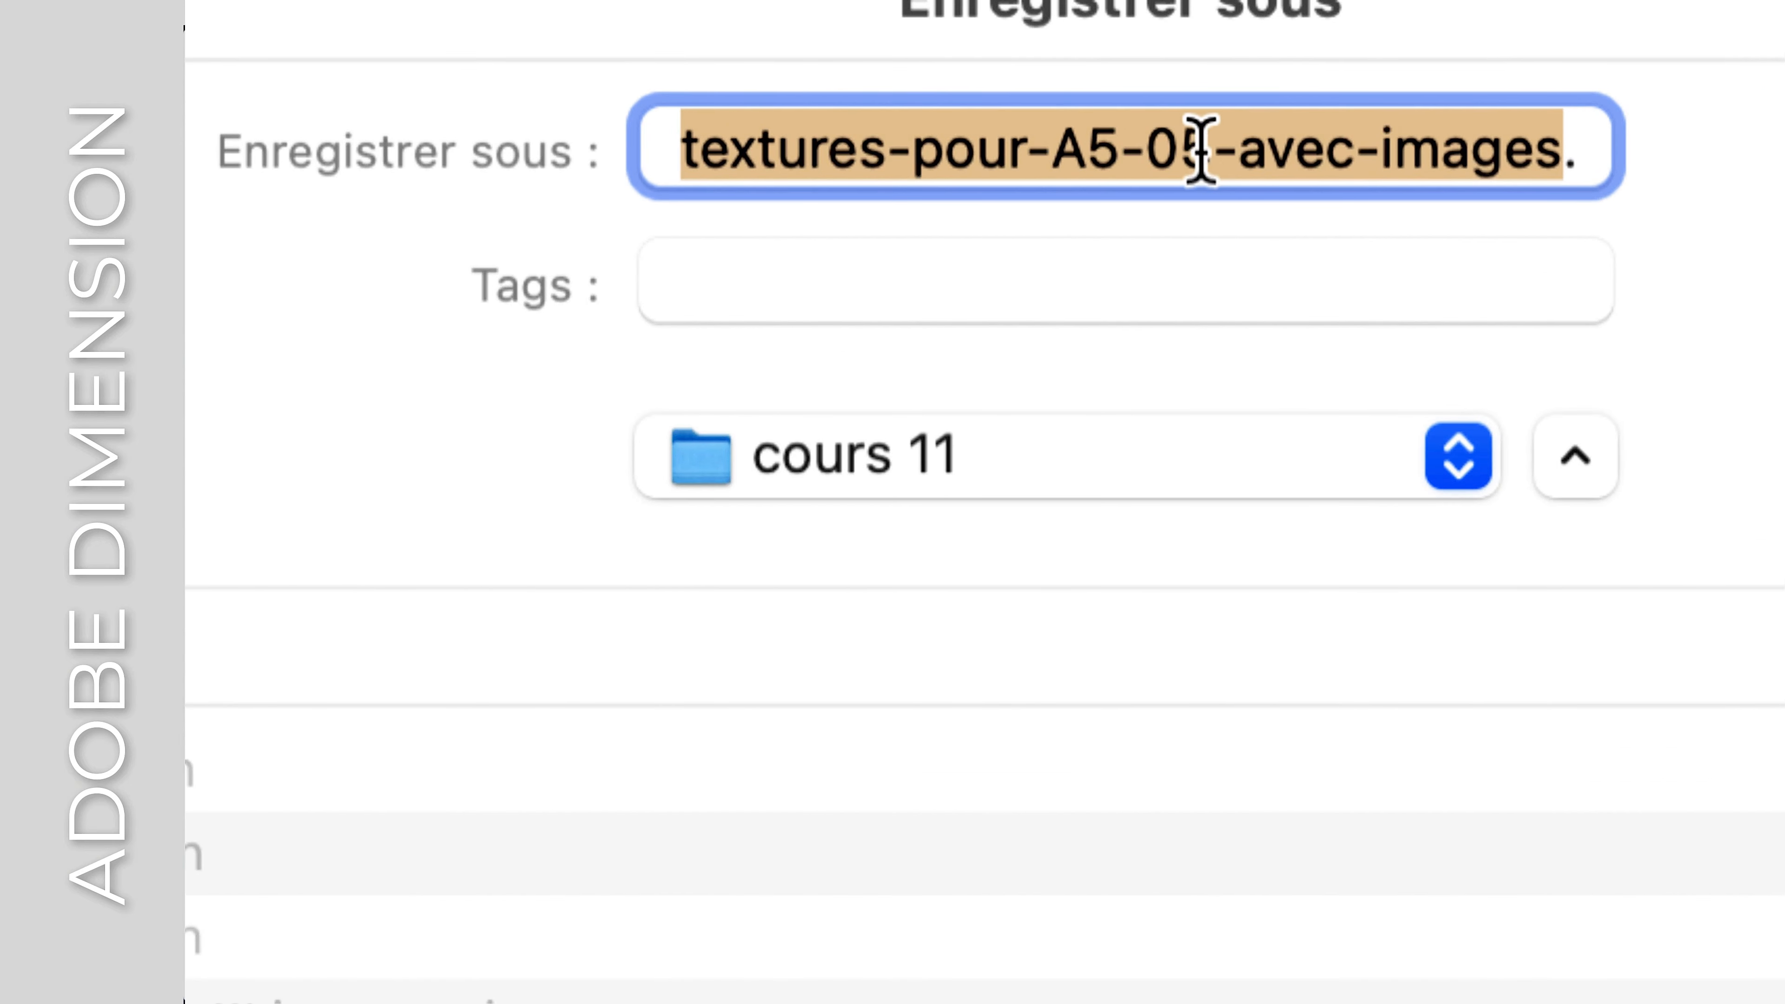
{"action": "left_click", "coordinate": [1204, 151]}
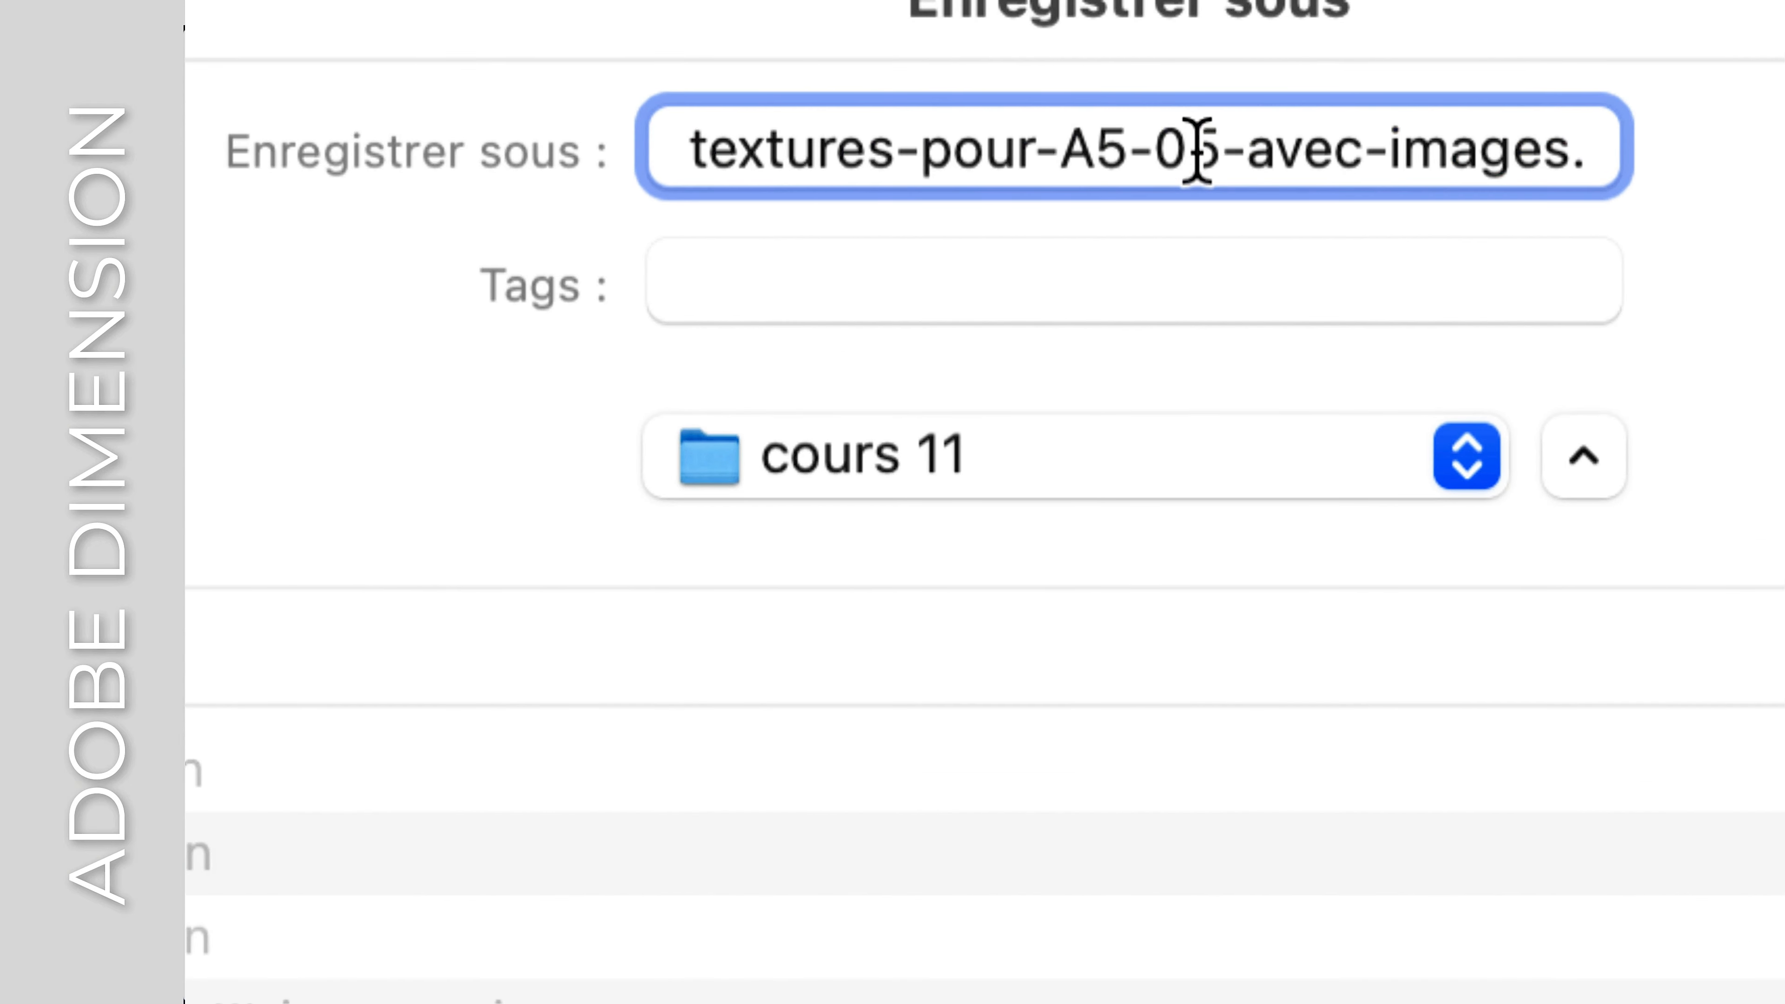
{"action": "key", "text": "Delete"}
{"action": "type", "text": "6"}
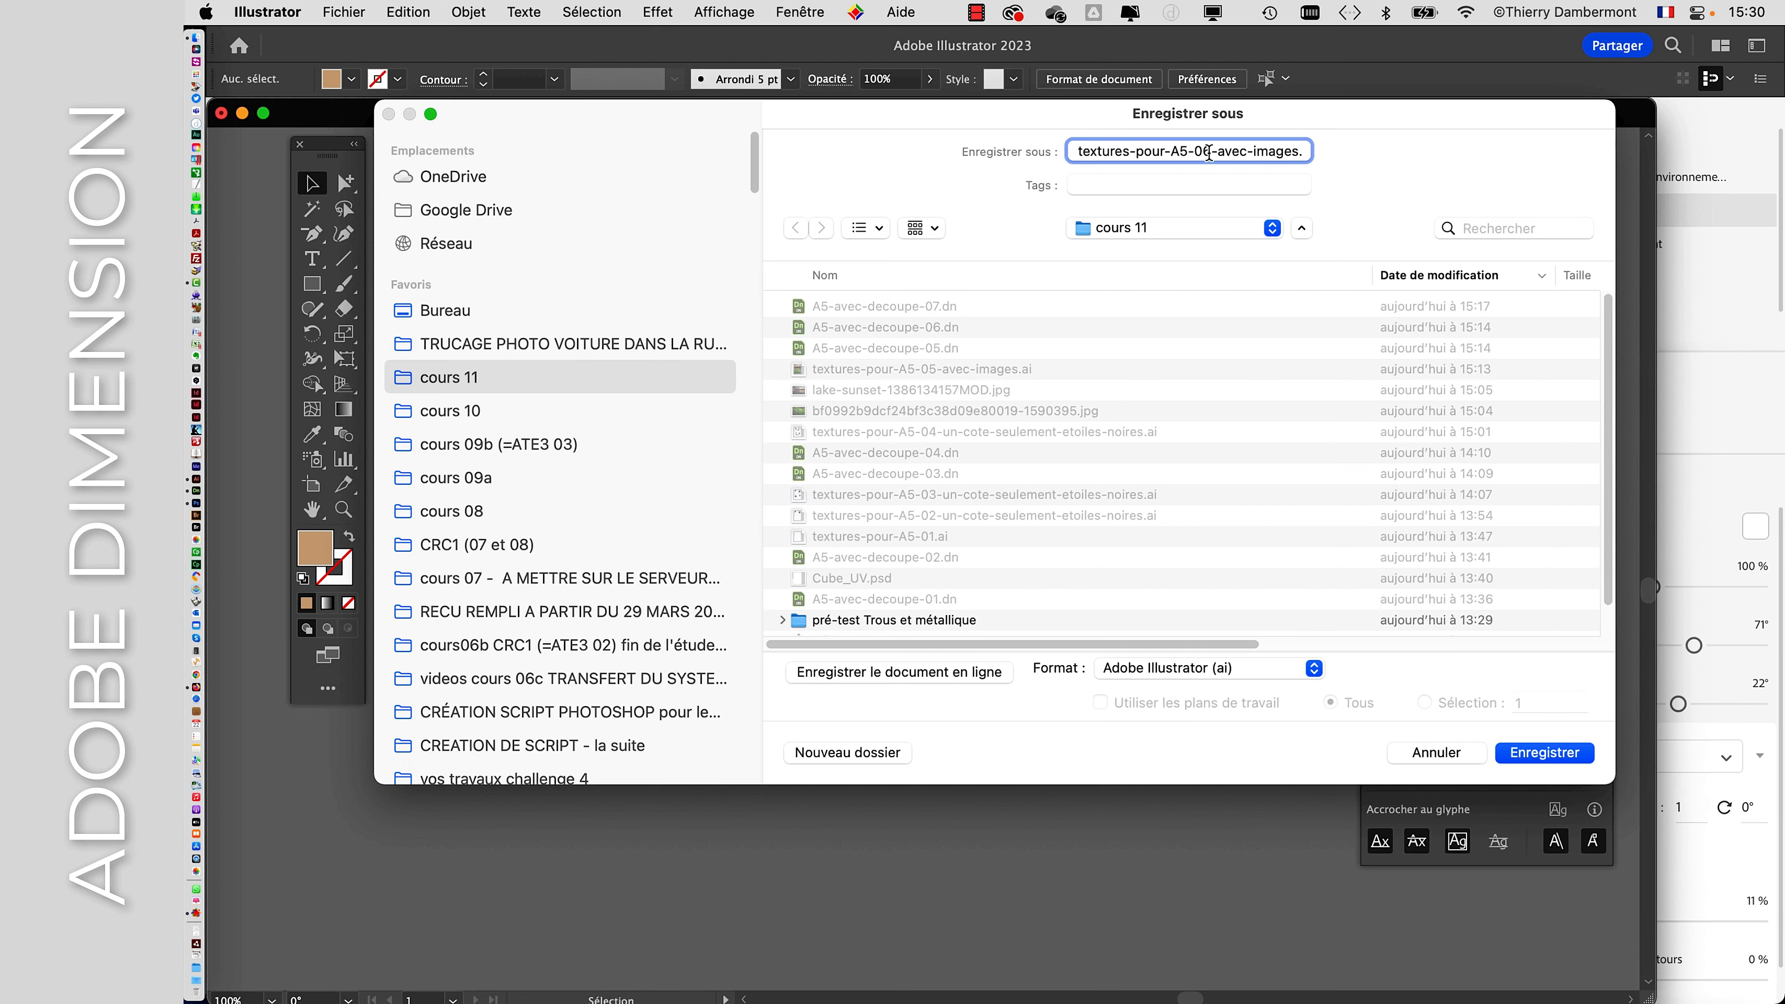
{"action": "left_click", "coordinate": [1528, 758]}
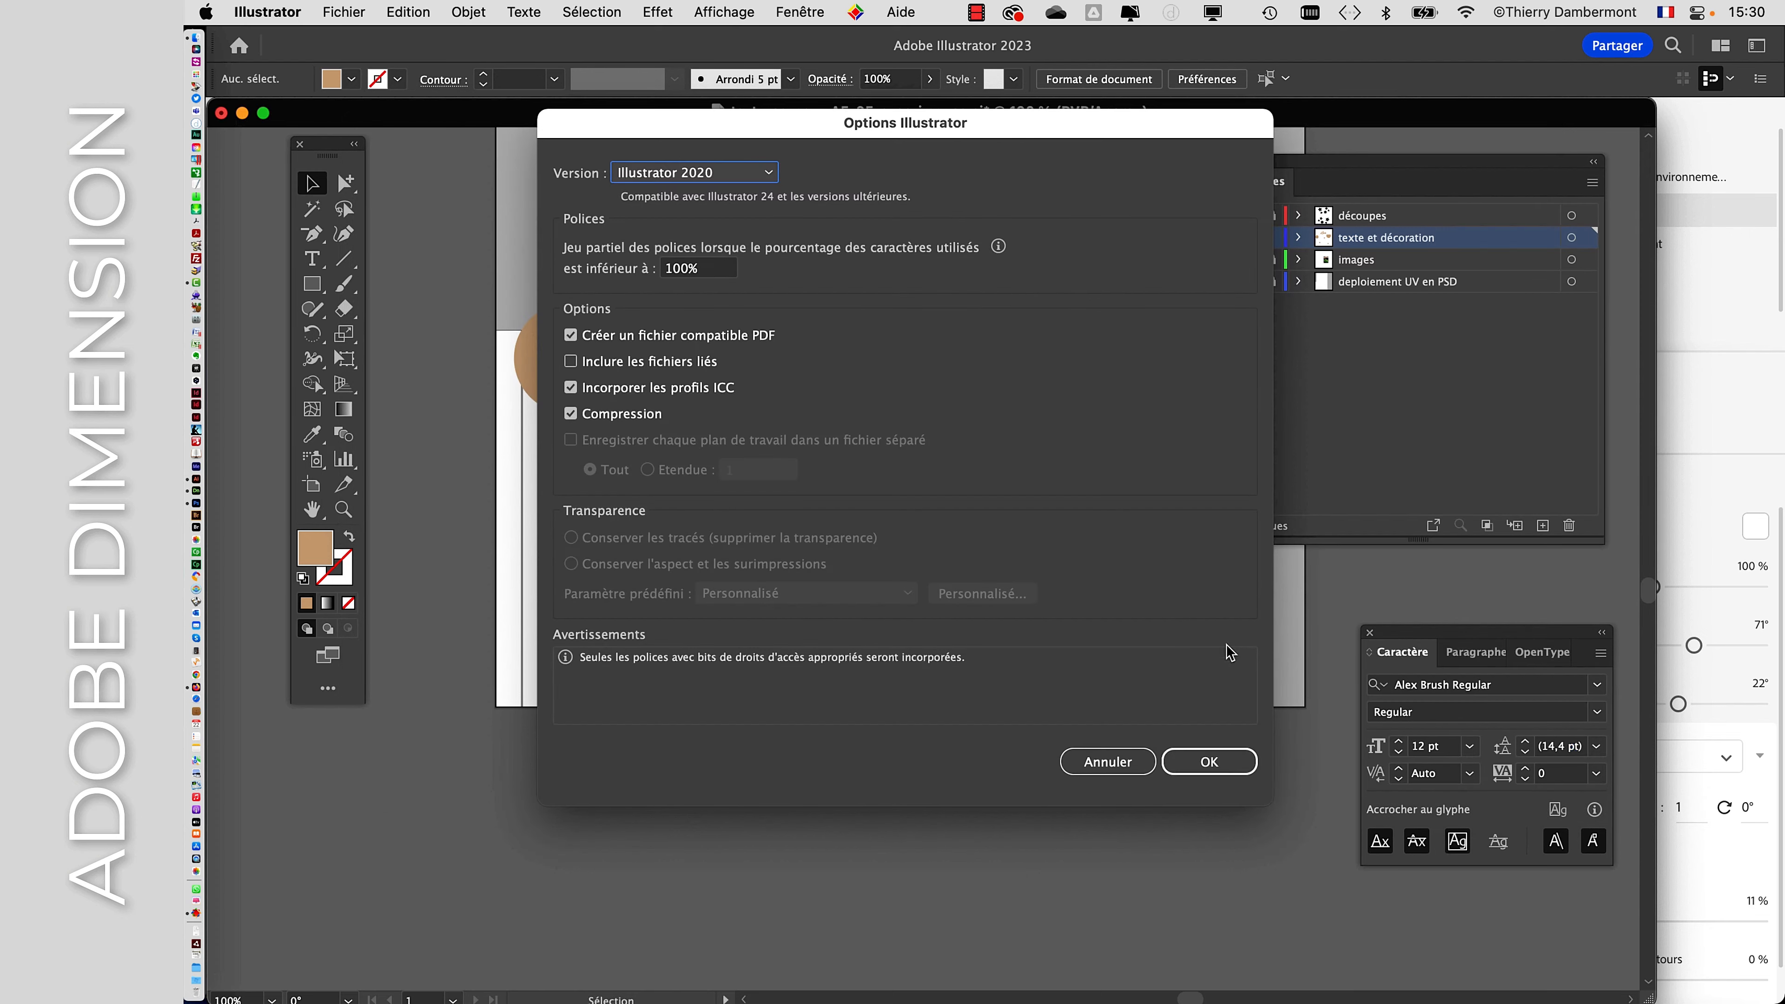
{"action": "key", "text": "Return"}
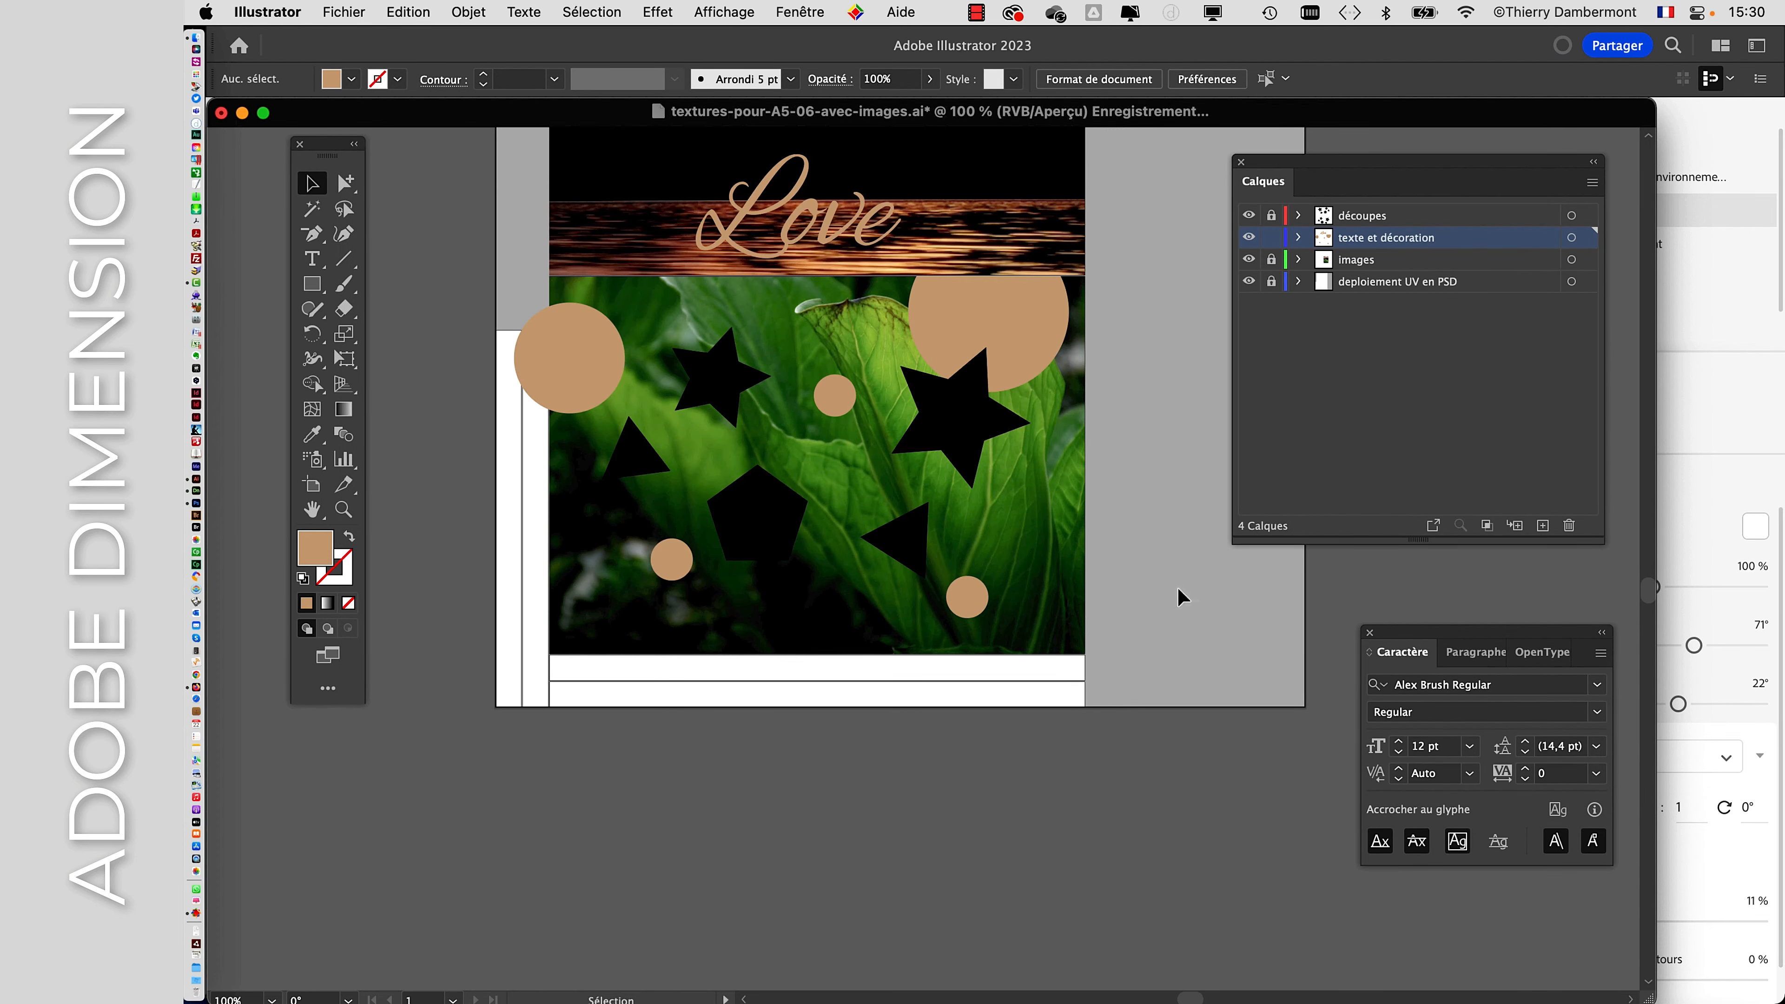
- Hide the "découpes" and "images" layers, and toggle the "deploiement UV en PSD" layer off and back on
{"action": "key", "text": "h"}
{"action": "left_click_drag", "start_coordinate": [470, 519], "coordinate": [733, 741]}
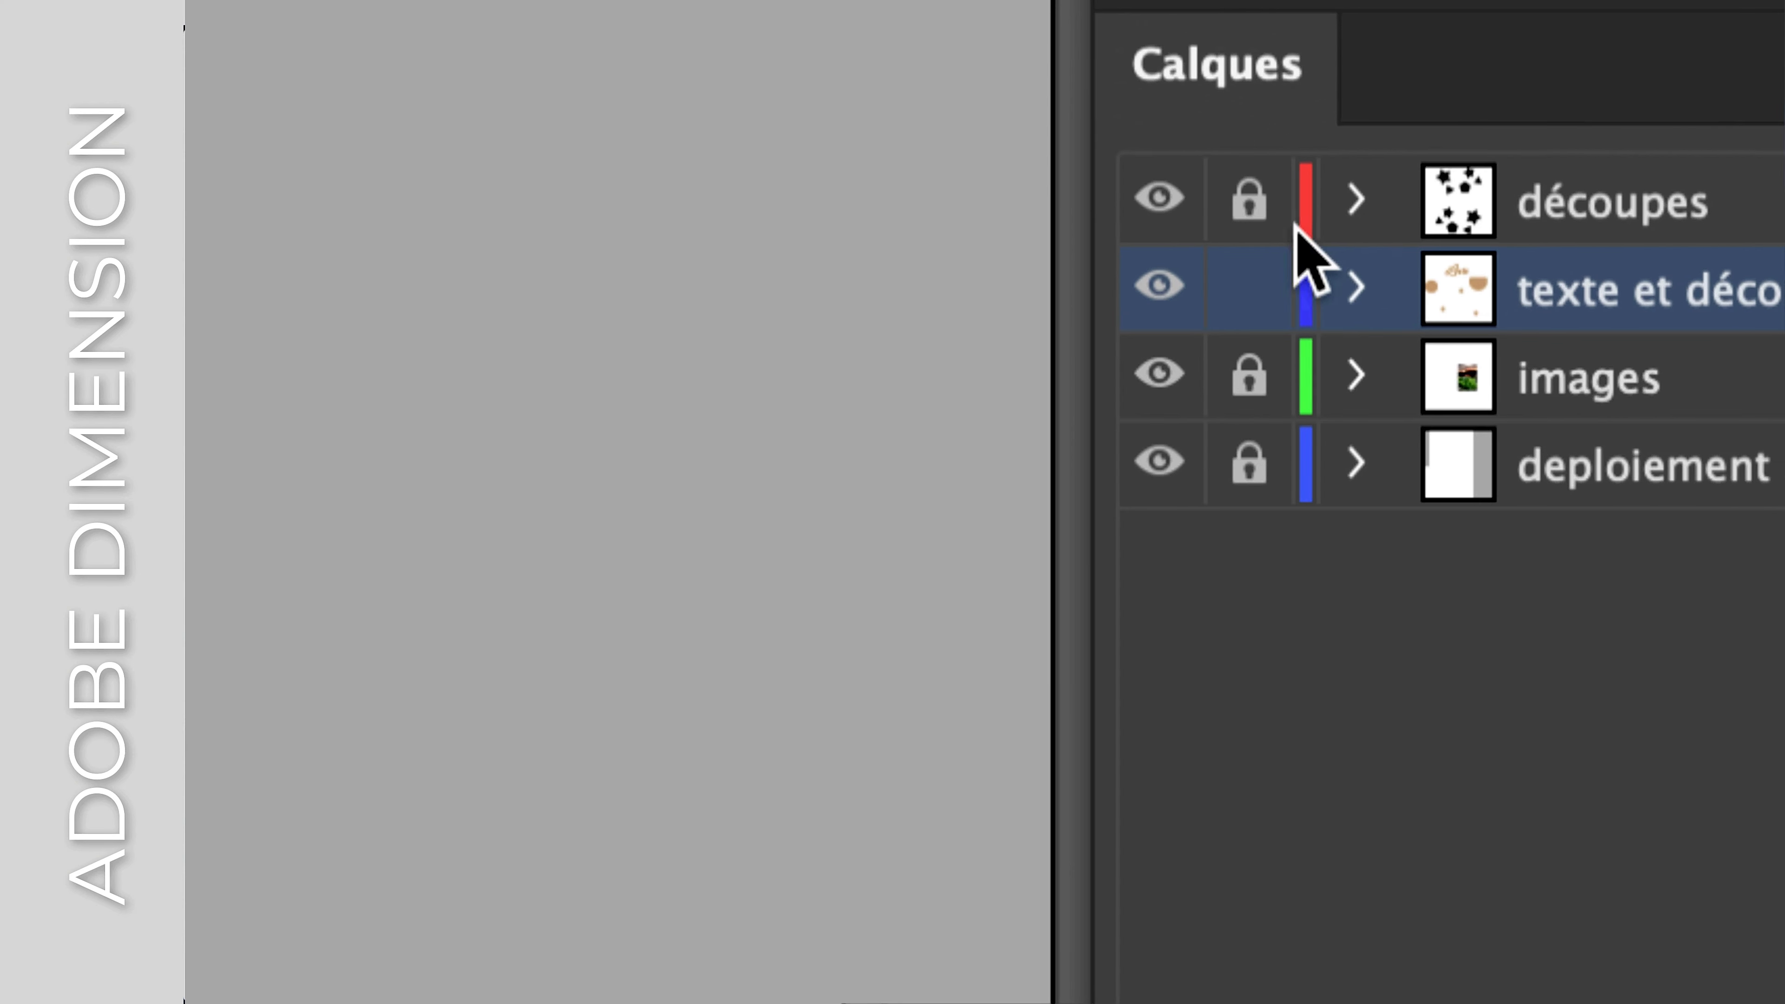
{"action": "left_click", "coordinate": [1159, 197]}
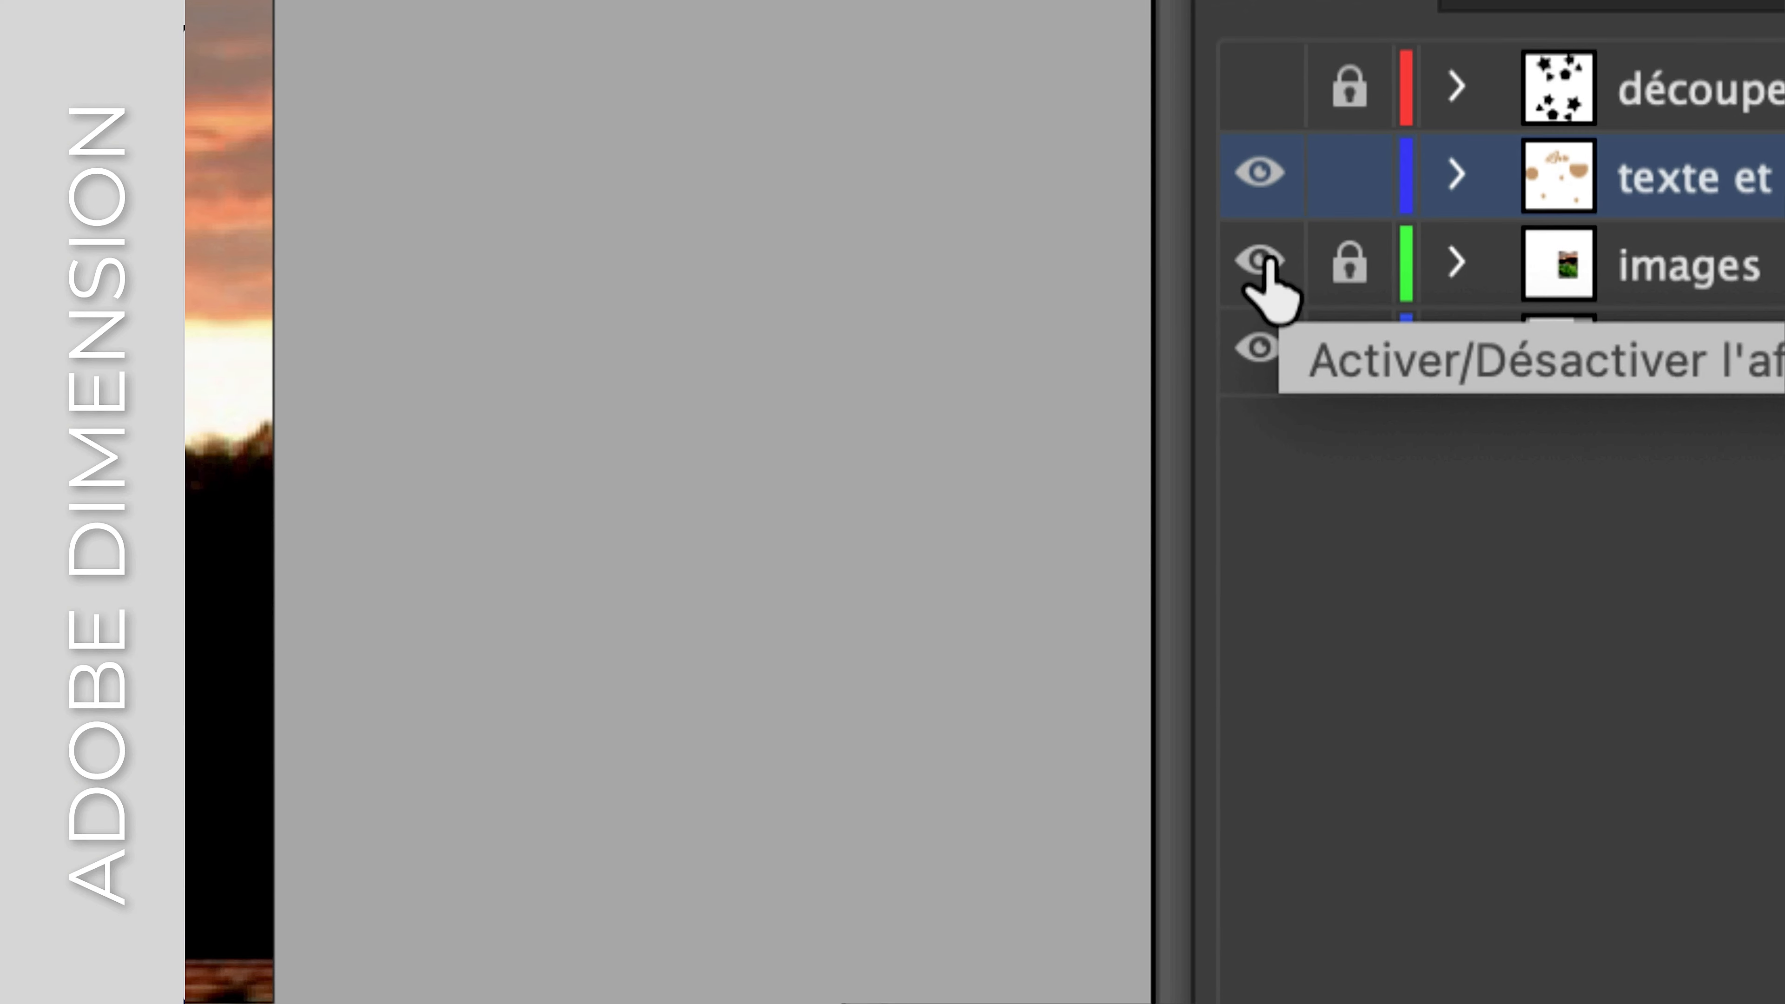
{"action": "left_click", "coordinate": [1265, 262]}
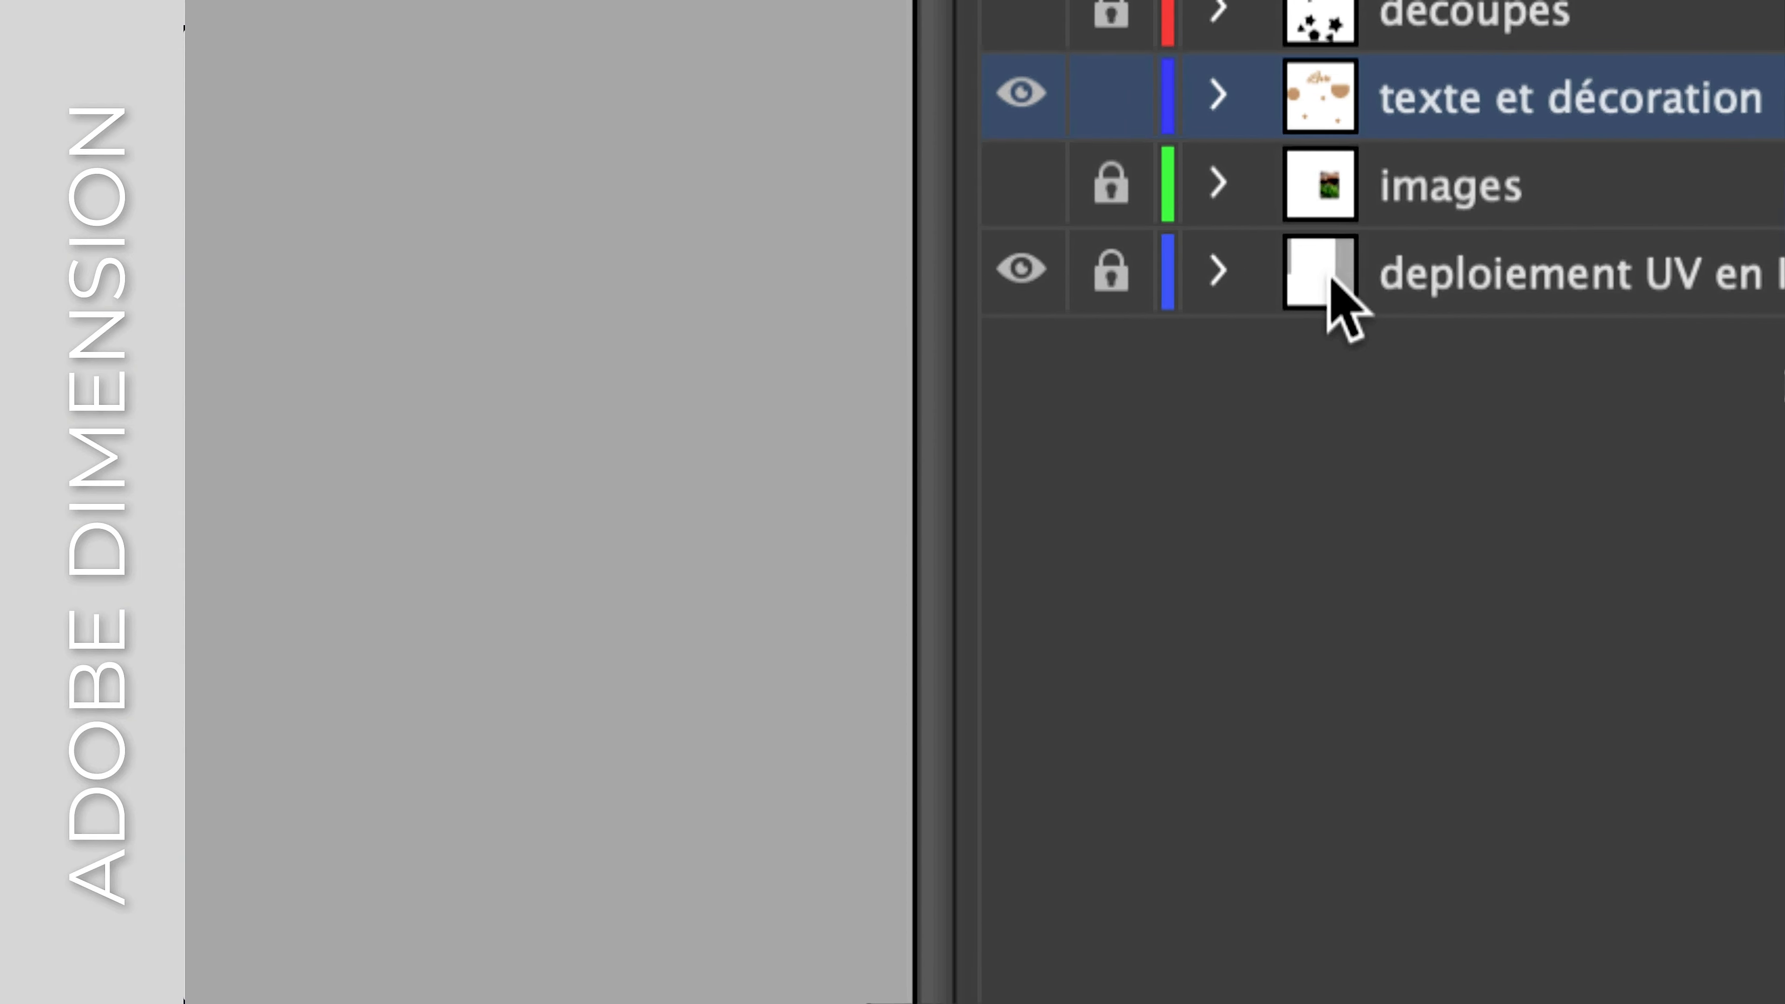
{"action": "left_click", "coordinate": [1269, 274]}
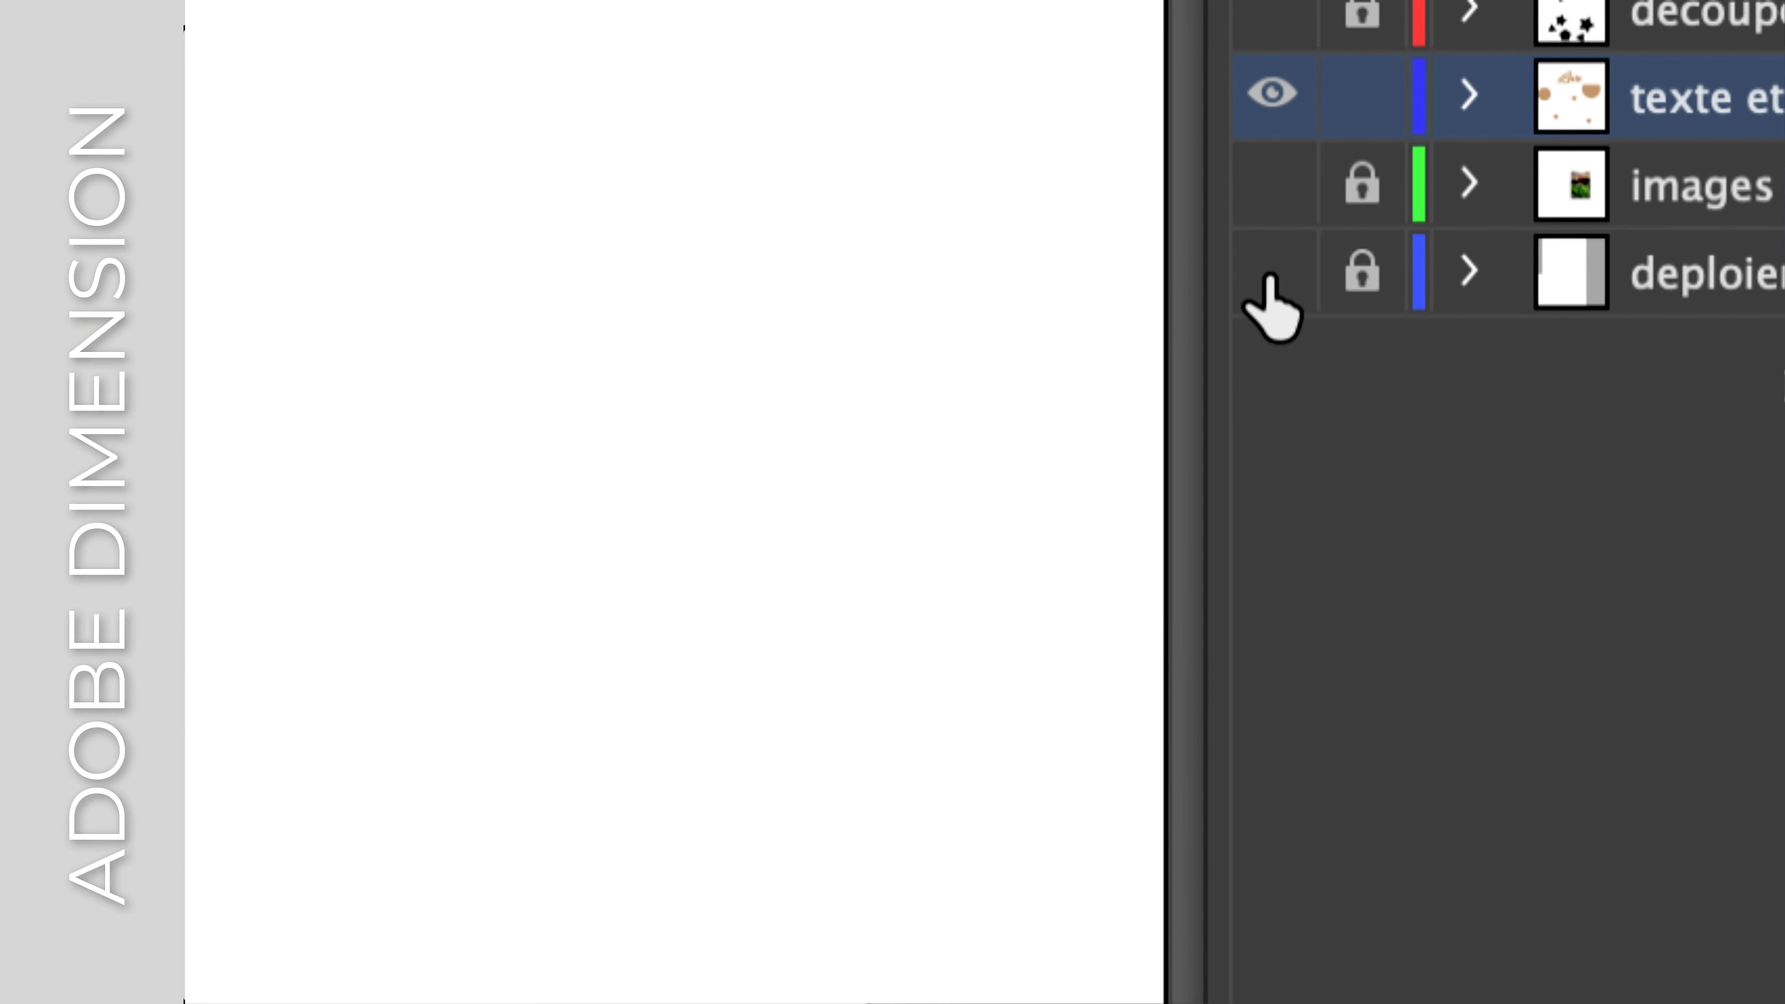
{"action": "left_click", "coordinate": [1270, 276]}
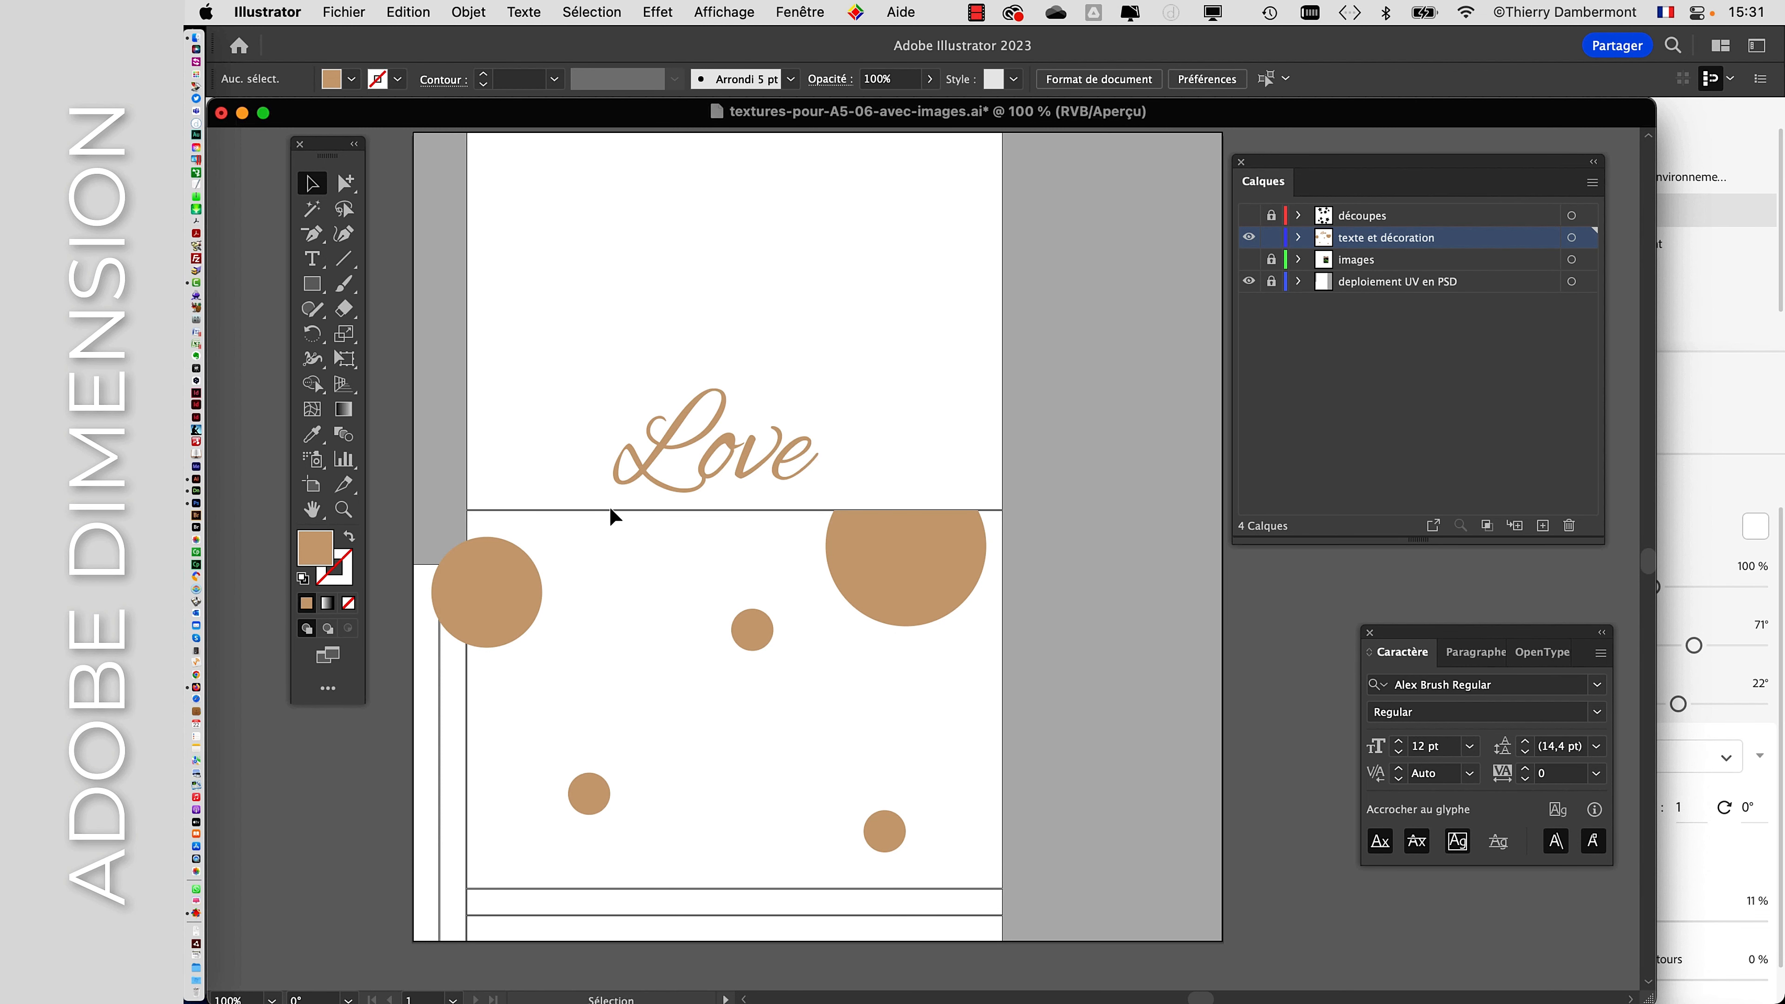
- Hide the "deploiement UV en PSD" layer, using the transparency grid to check the background and turning the grid off again
{"action": "left_click", "coordinate": [732, 9]}
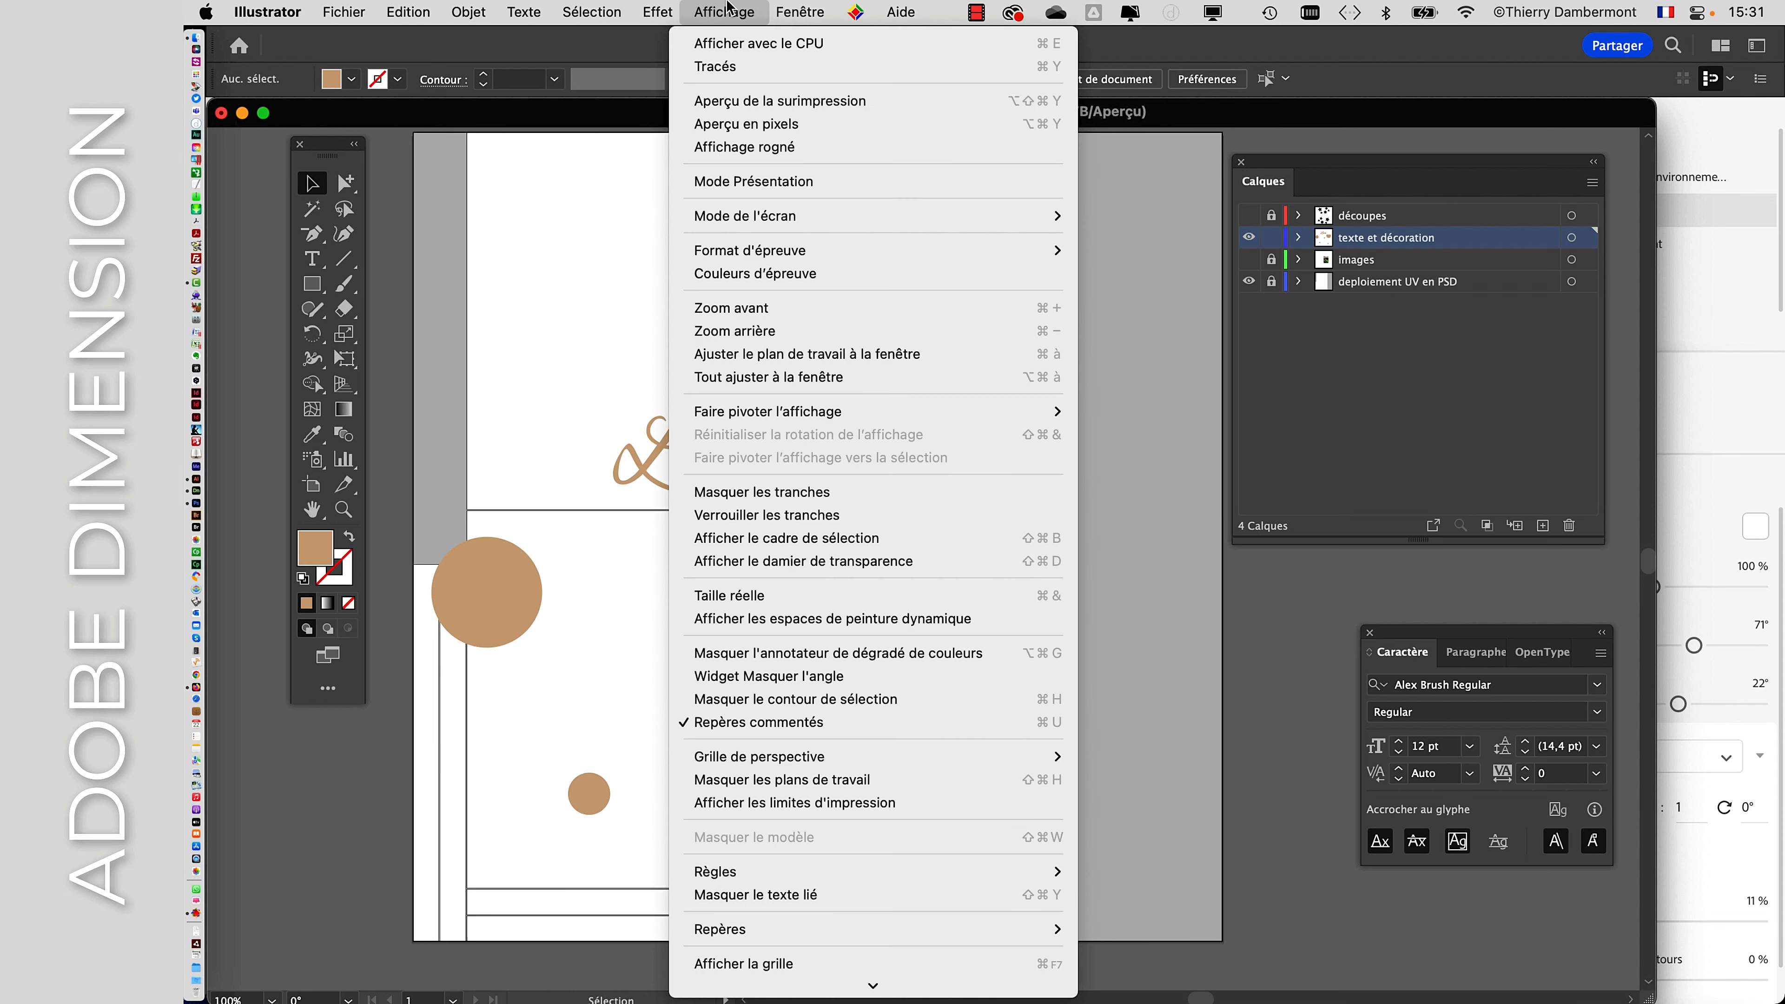
{"action": "left_click", "coordinate": [799, 562]}
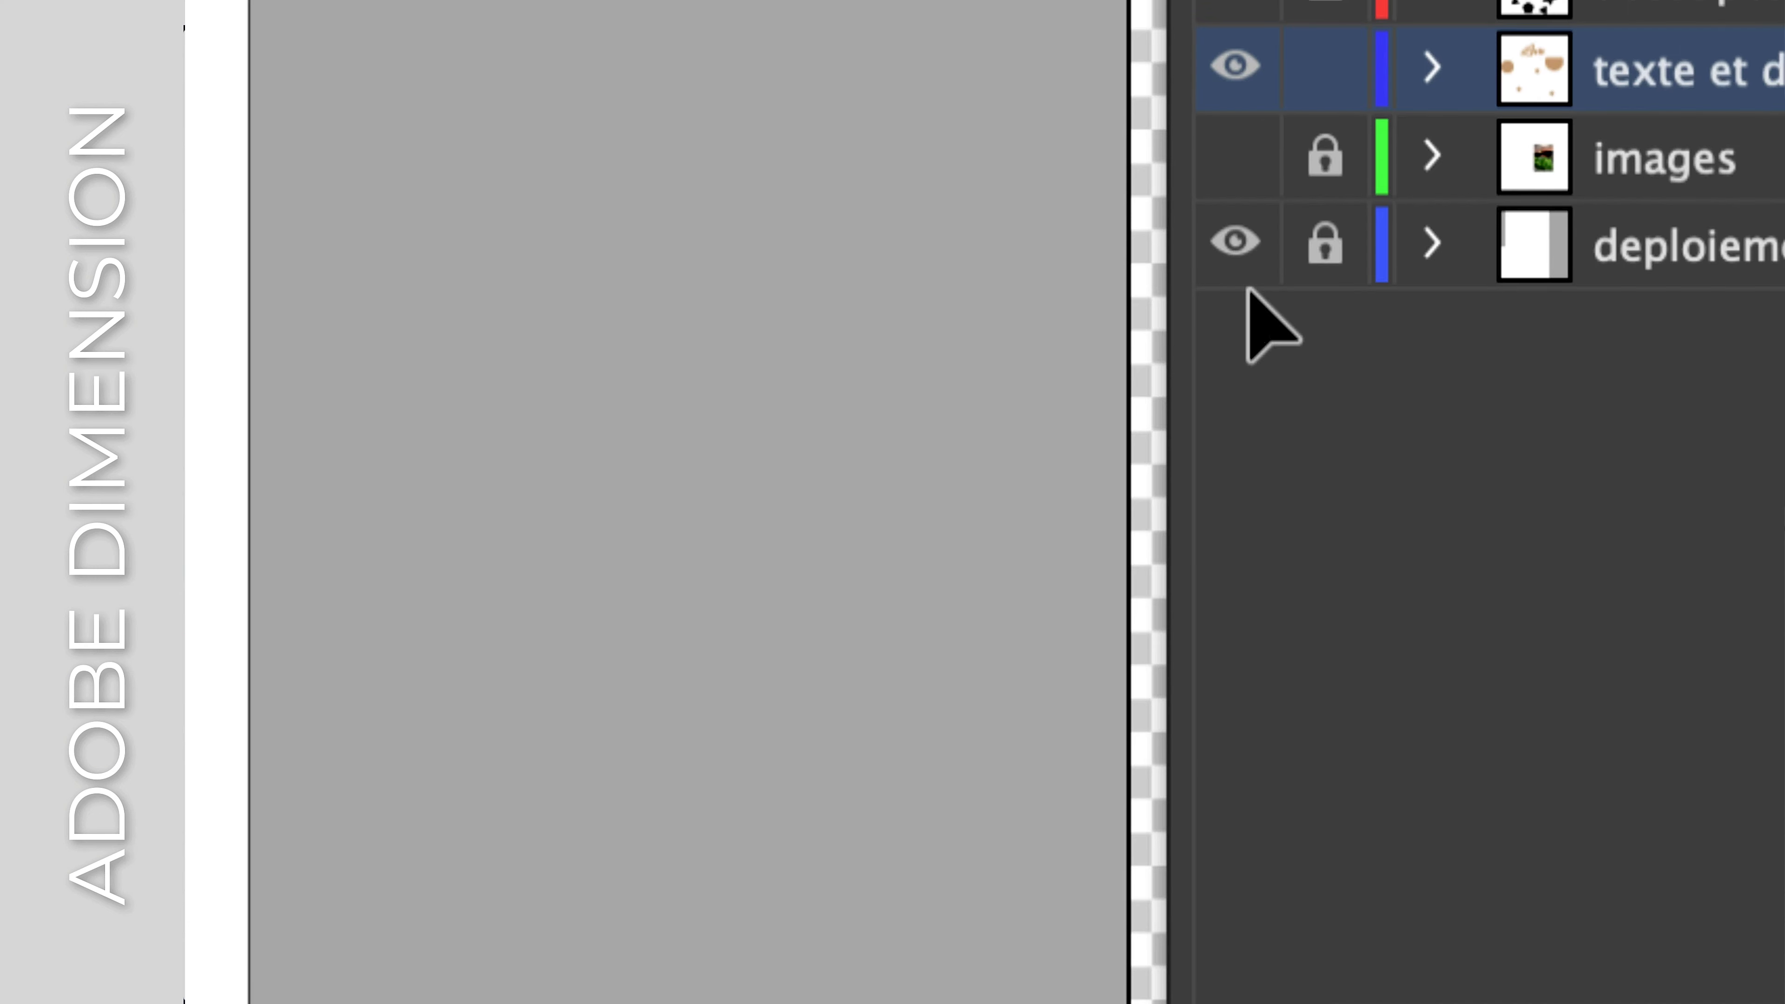
{"action": "left_click", "coordinate": [1248, 281]}
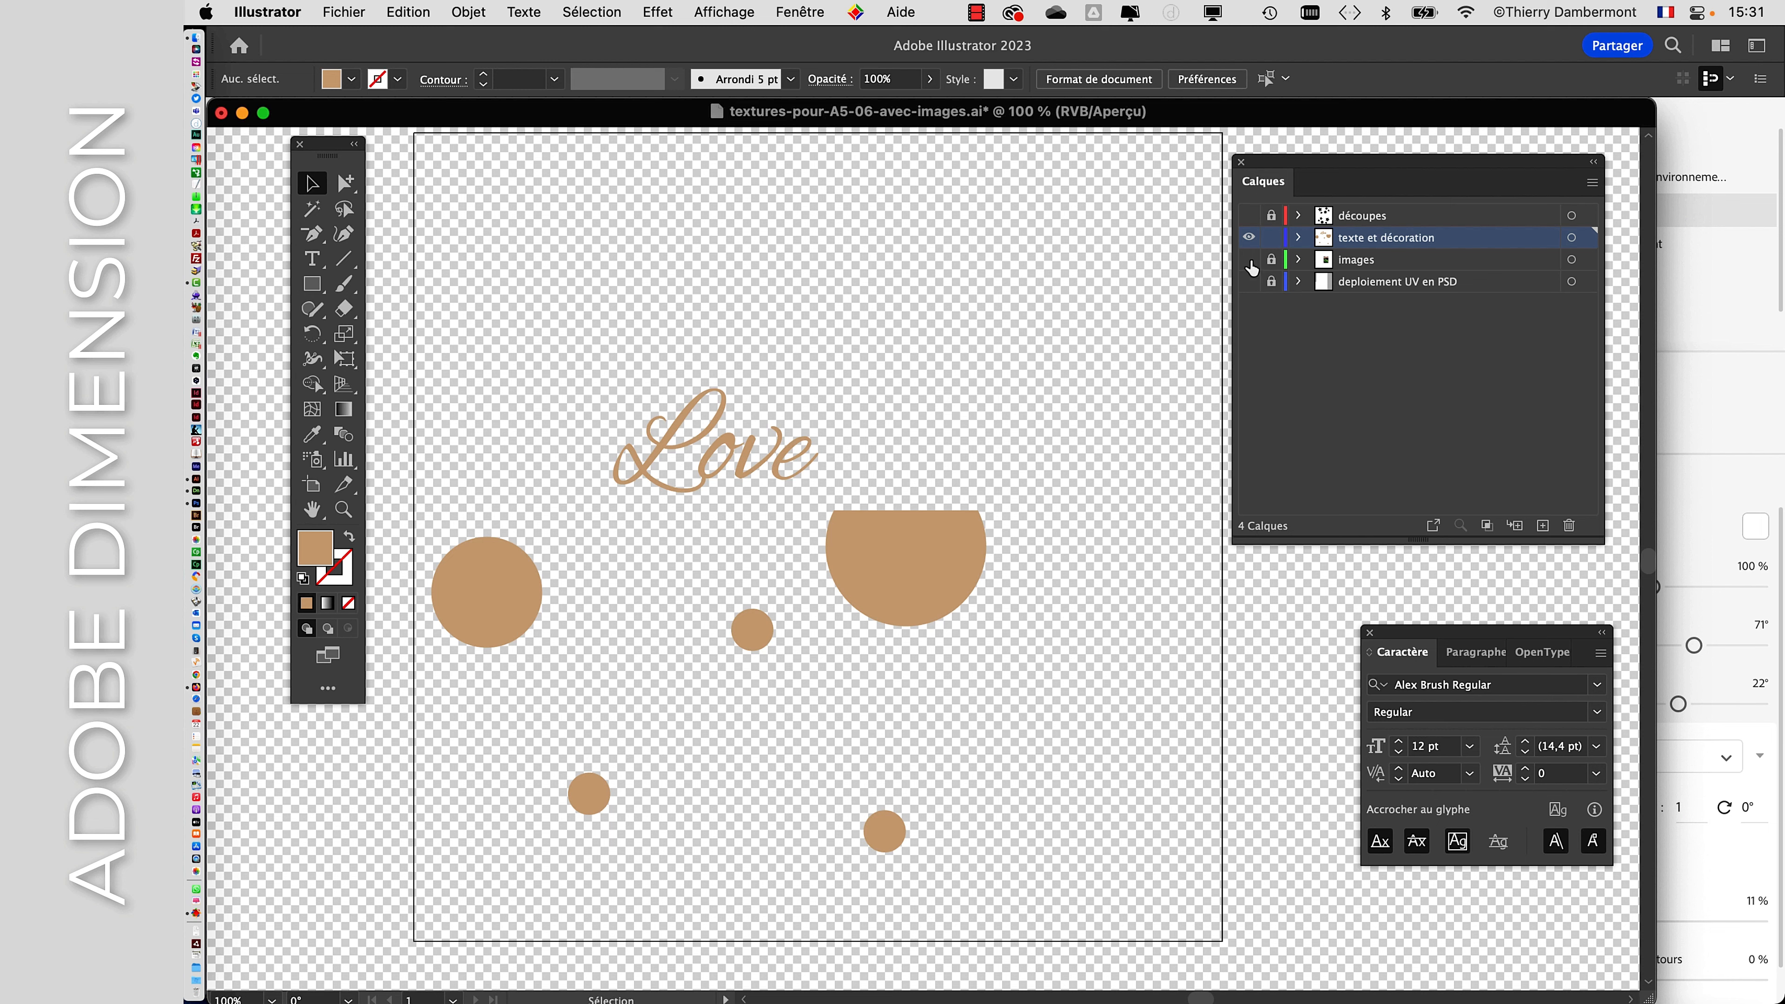
{"action": "left_click", "coordinate": [689, 9]}
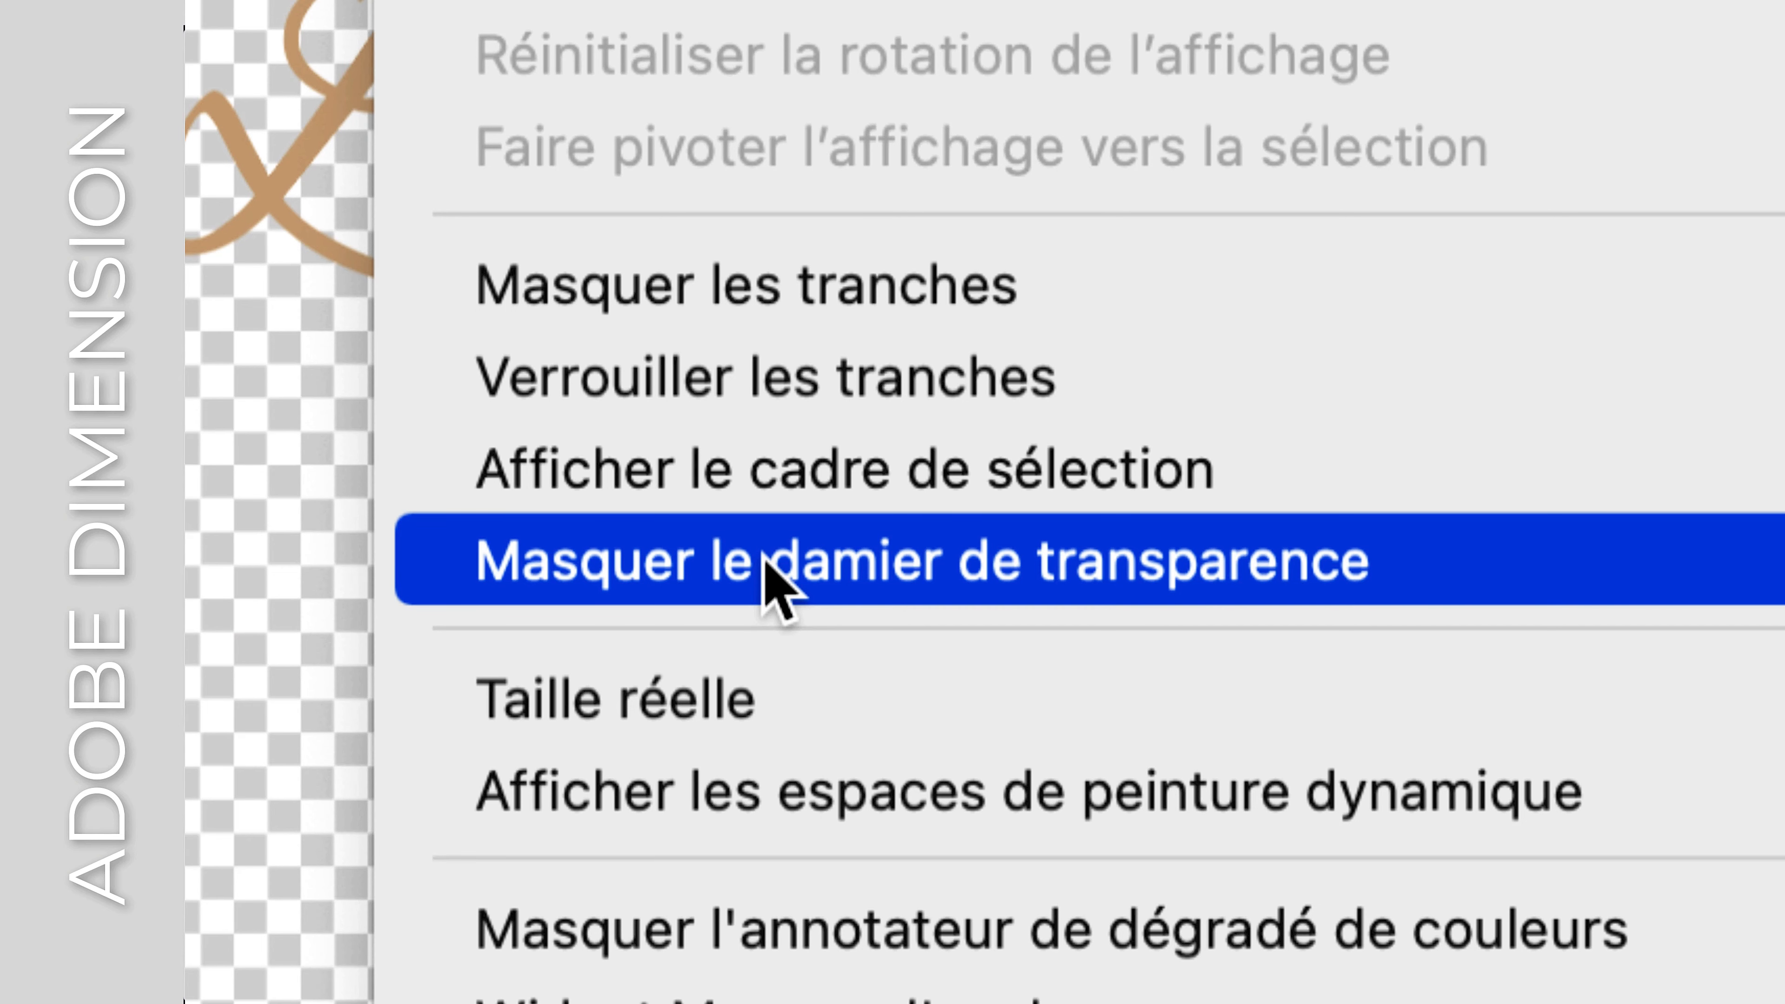
{"action": "left_click", "coordinate": [768, 561]}
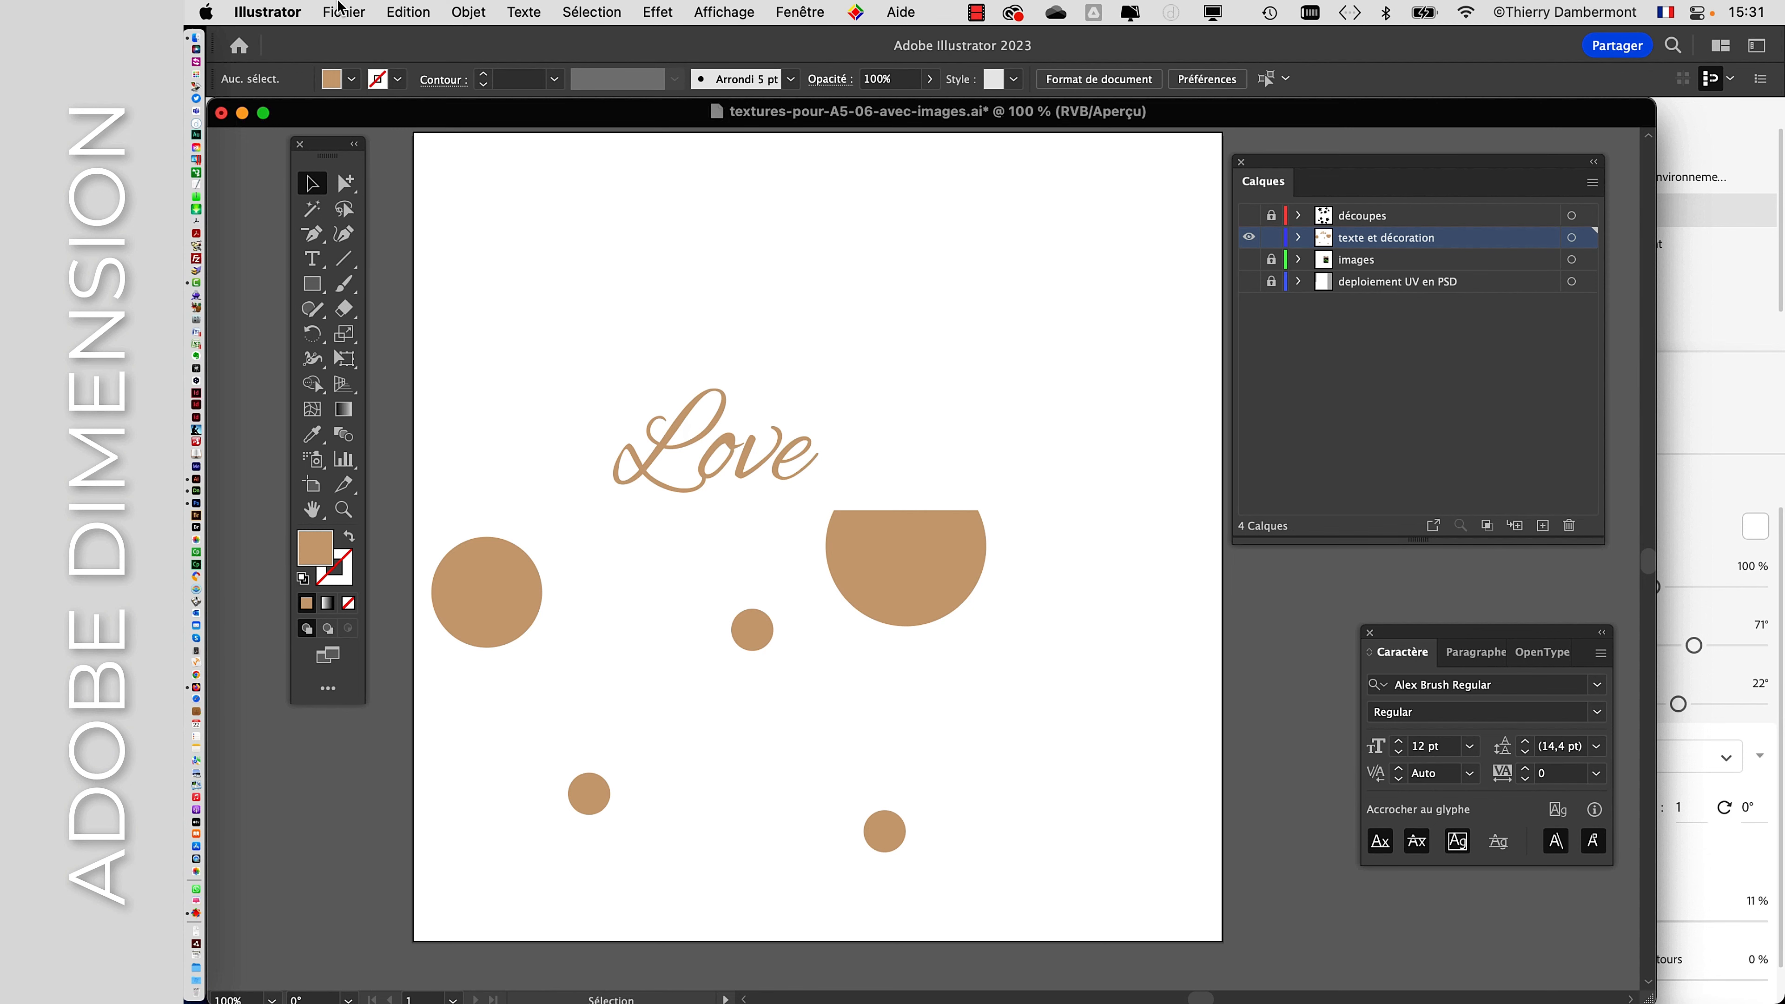
- Save the document under the new name textures-pour-A5-07-avec-texte-et-deco.ai in the "cours 11" folder with the Illustrator 2020 options
{"action": "left_click", "coordinate": [340, 10]}
{"action": "left_click", "coordinate": [472, 243]}
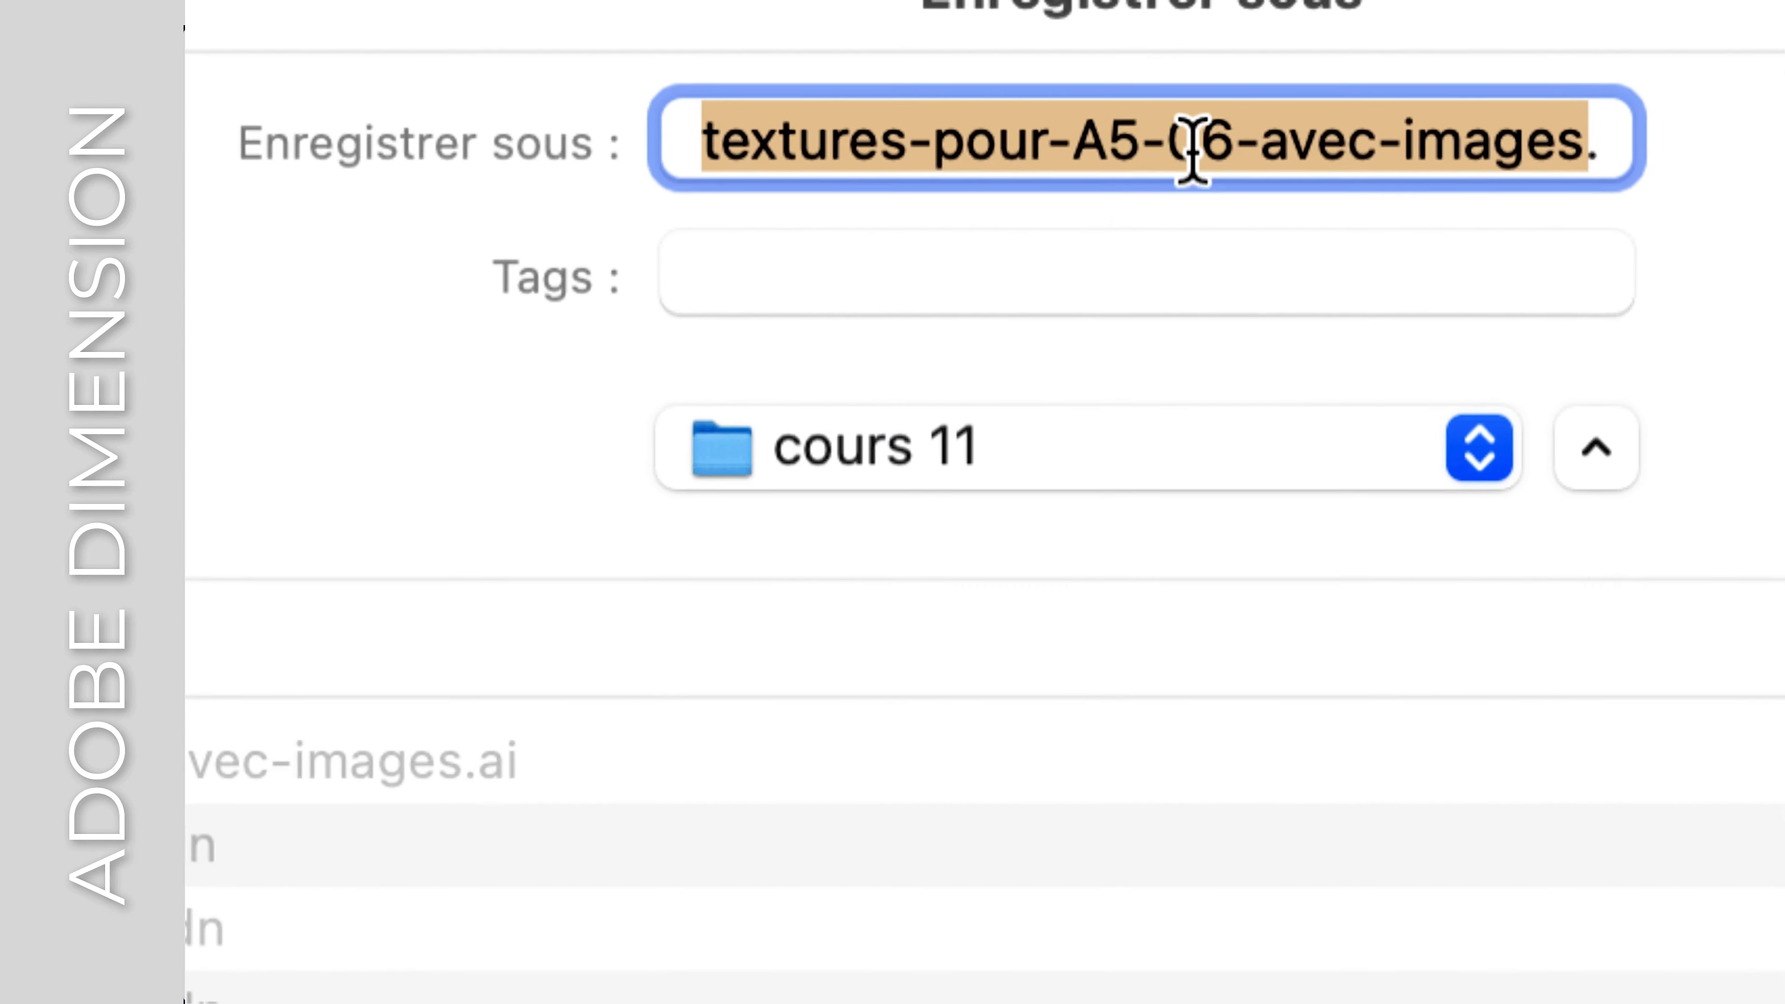
{"action": "left_click", "coordinate": [1209, 151]}
{"action": "key", "text": "BackSpace"}
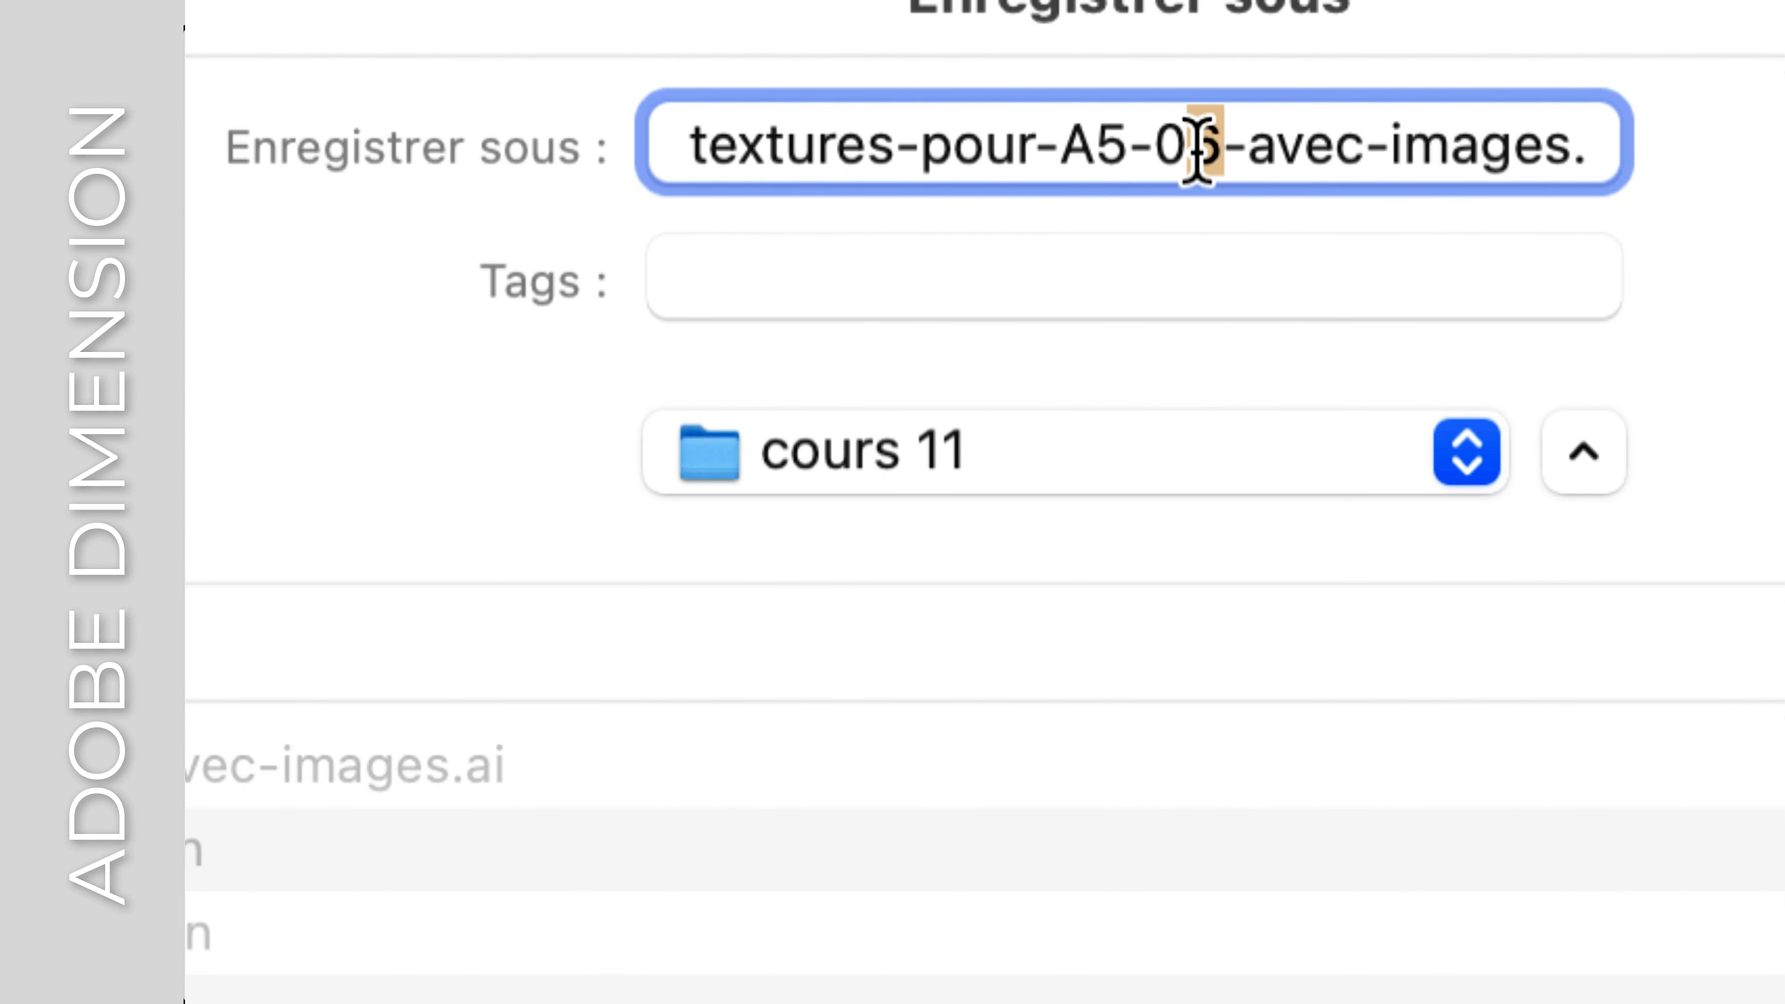
{"action": "type", "text": "7"}
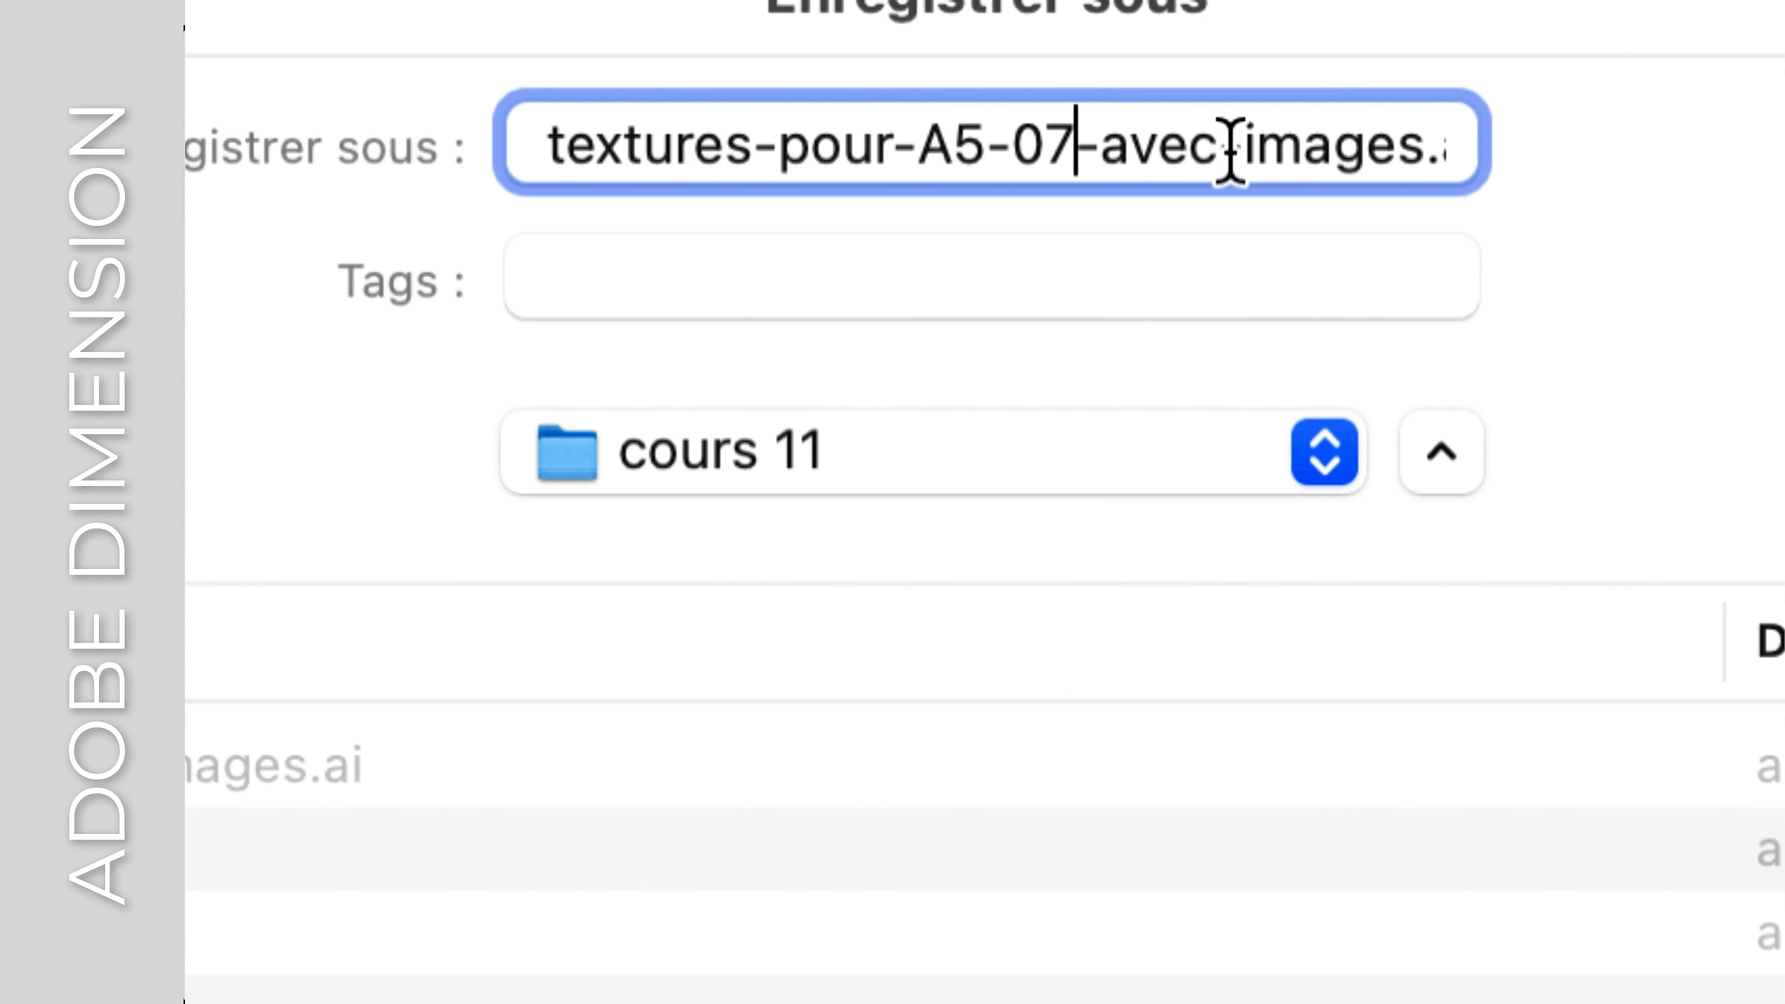
{"action": "left_click_drag", "start_coordinate": [1270, 151], "coordinate": [1595, 179]}
{"action": "left_click_drag", "start_coordinate": [1300, 184], "coordinate": [1144, 155]}
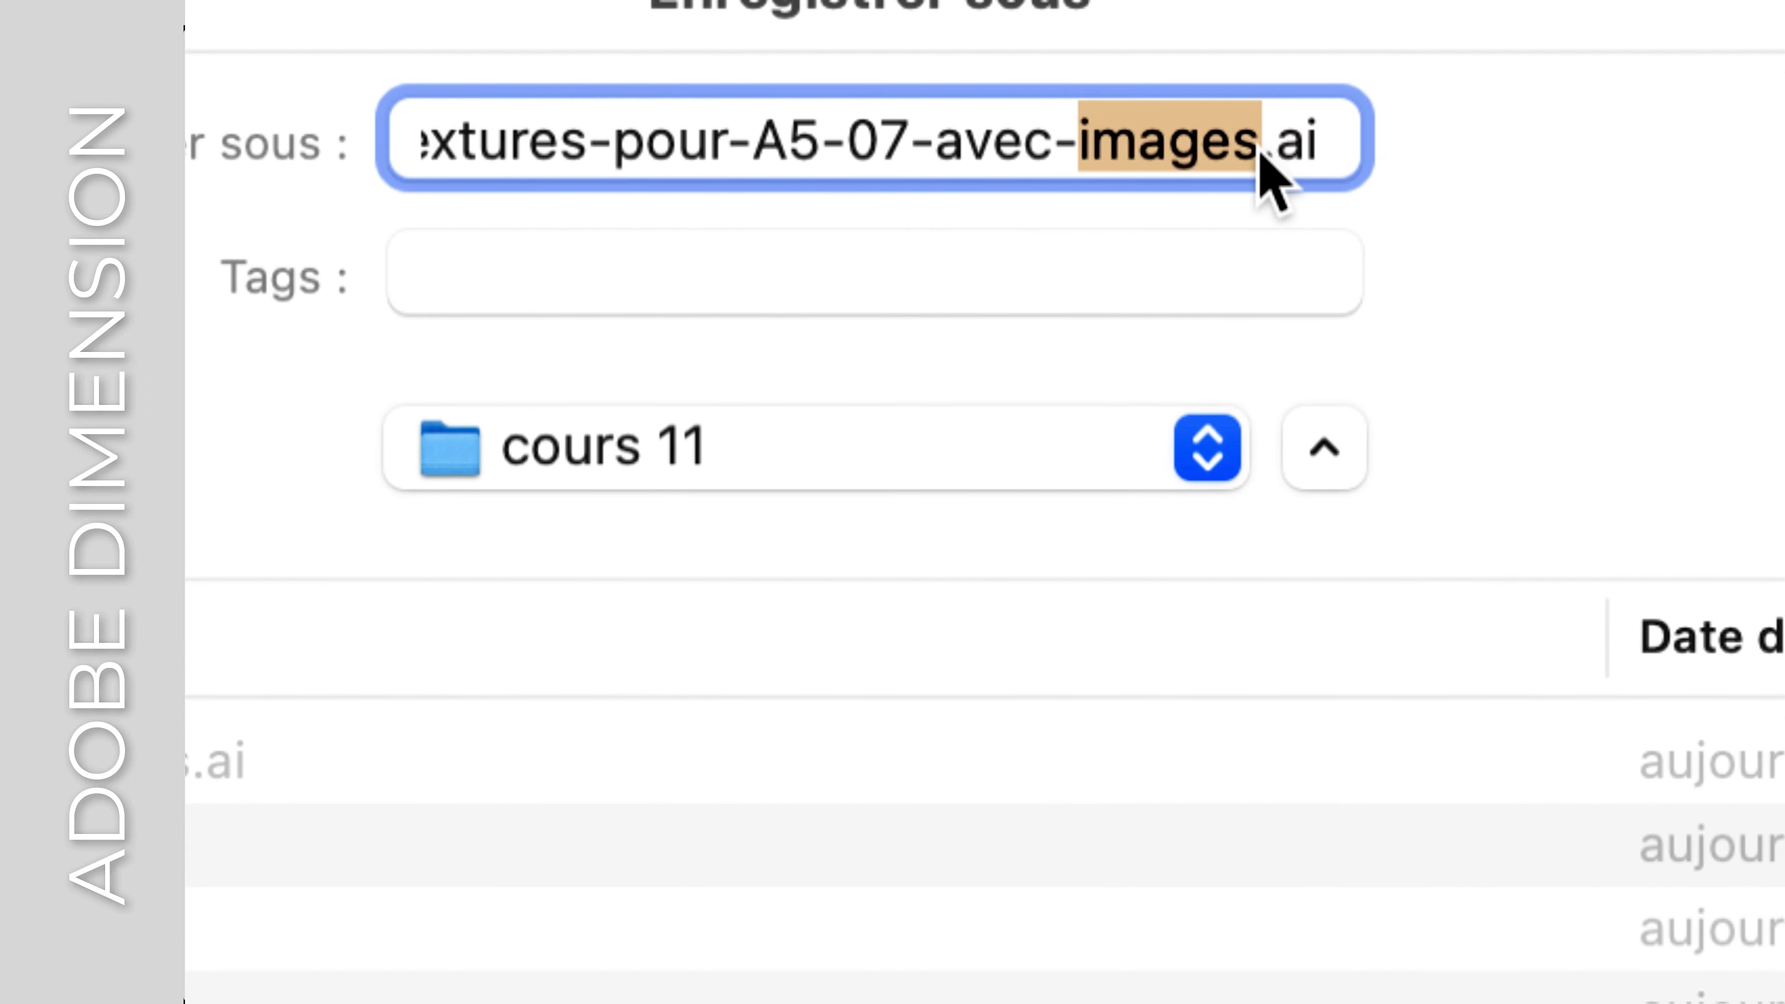
{"action": "type", "text": "texte-et-dec"}
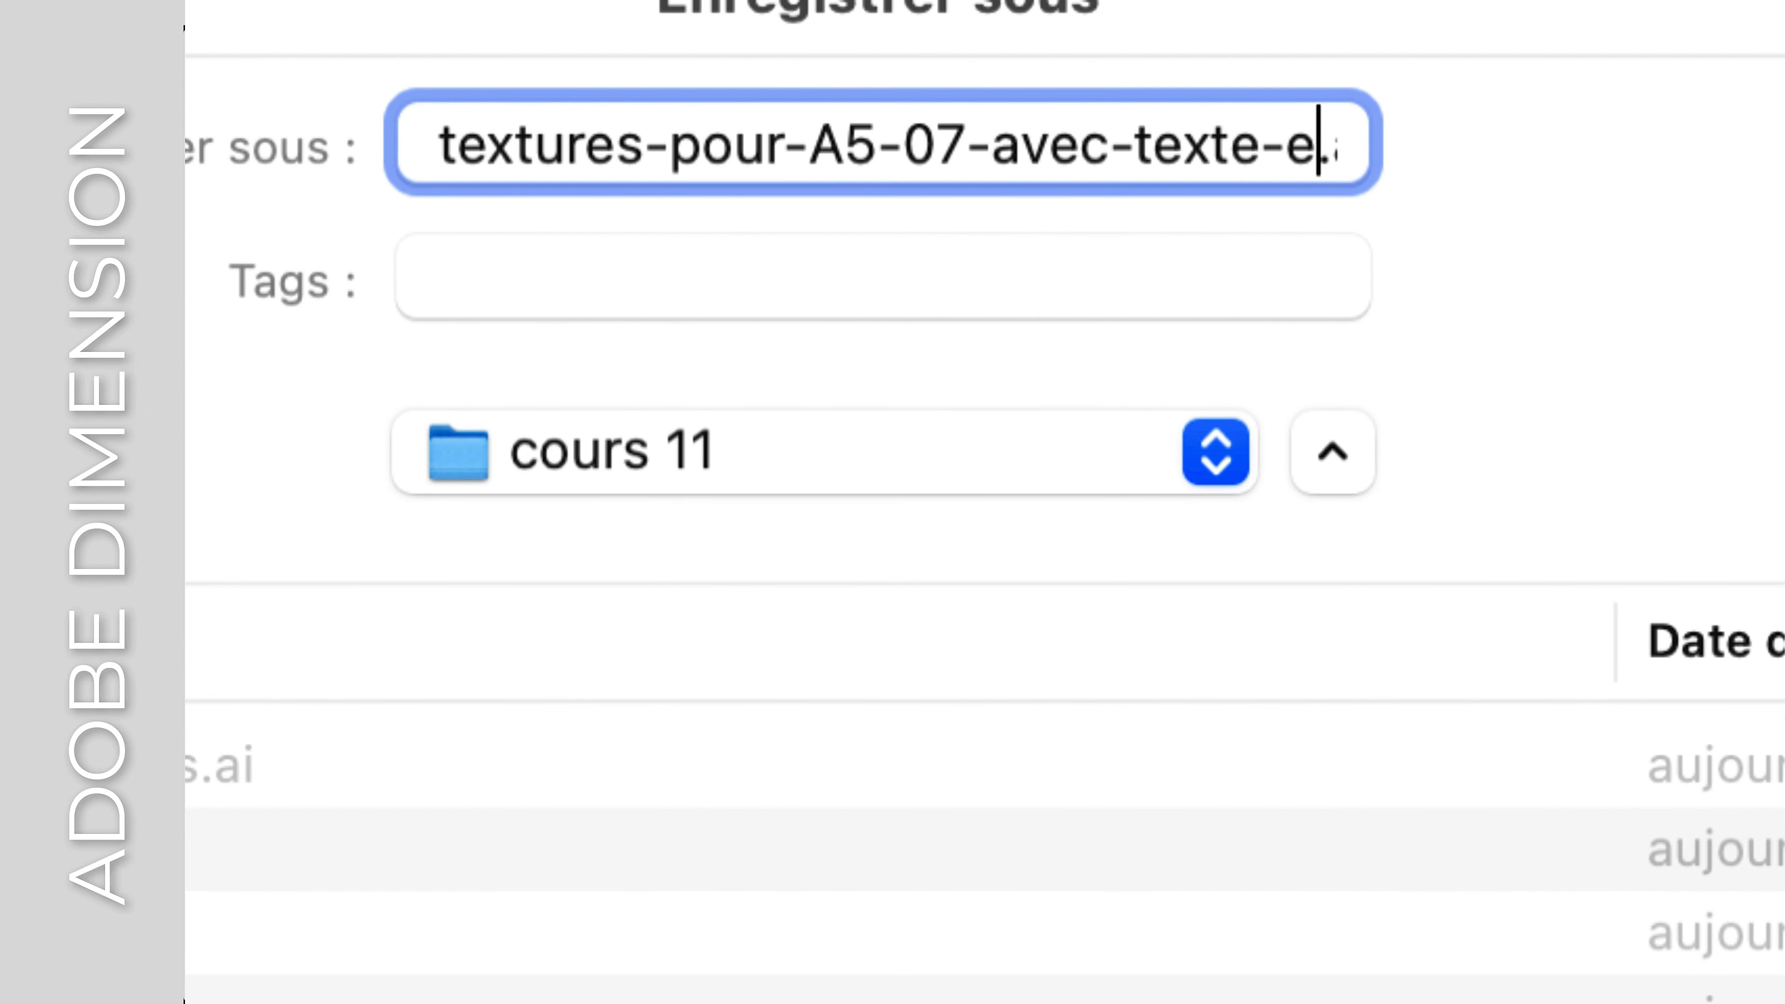
{"action": "type", "text": "o"}
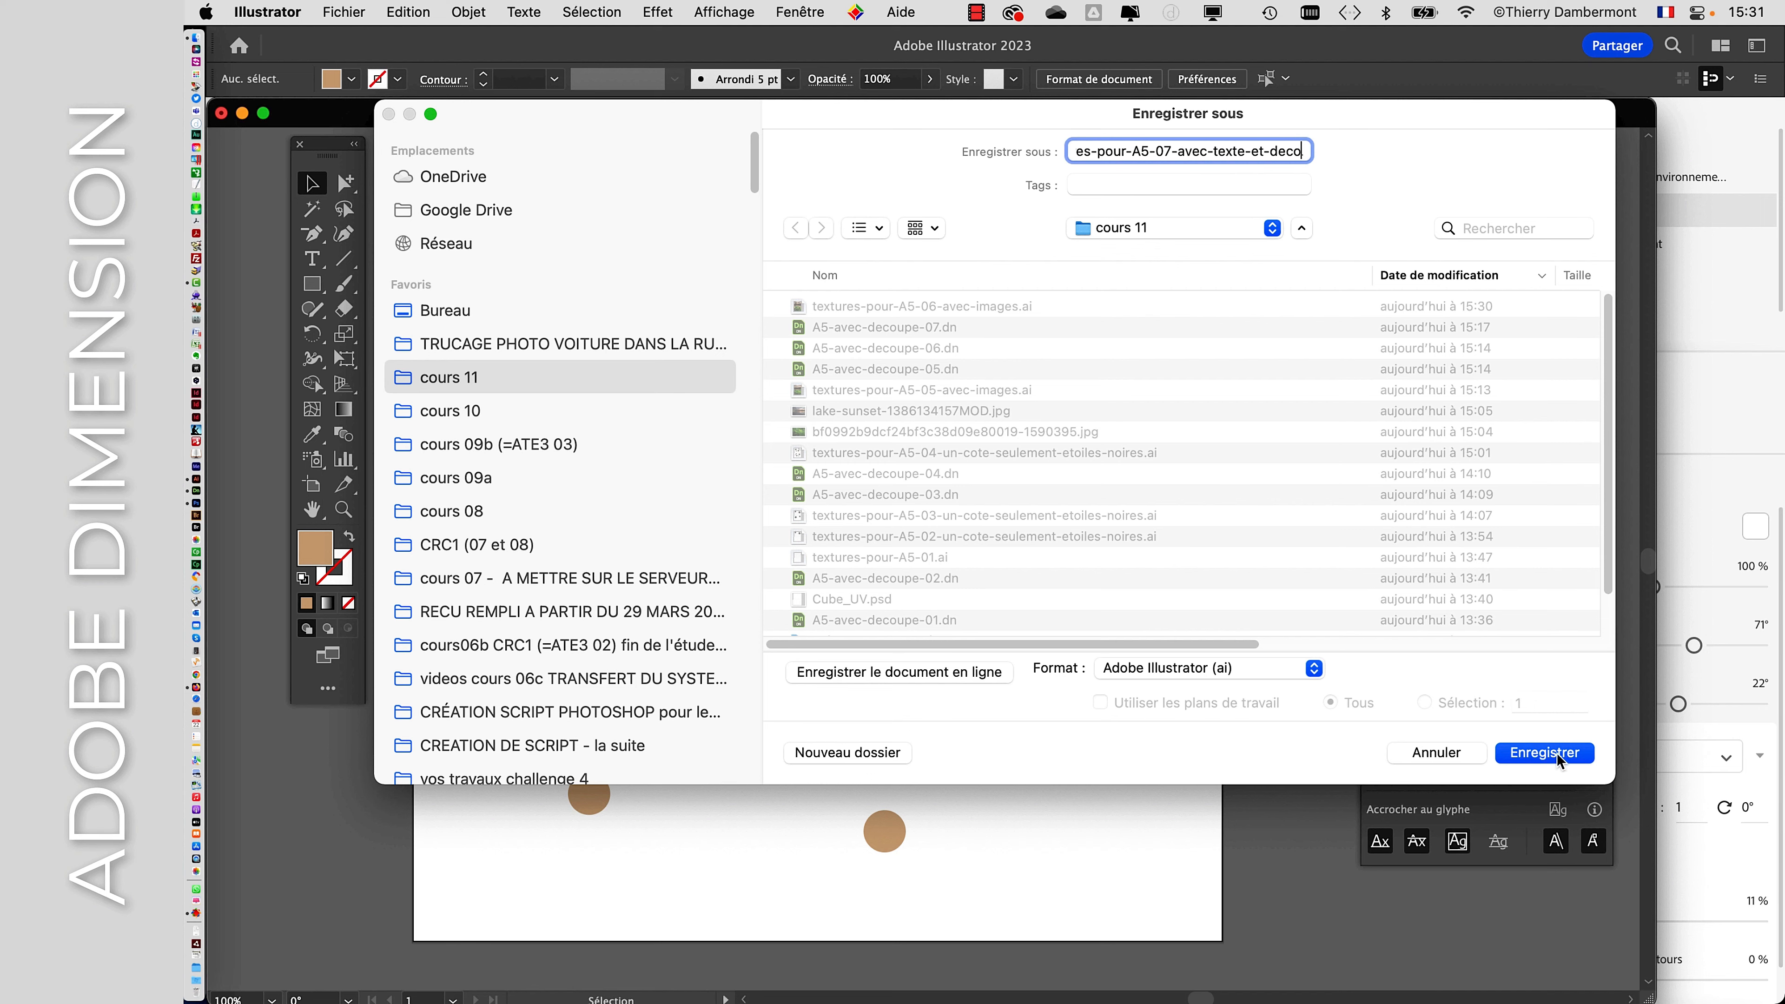
{"action": "left_click", "coordinate": [1552, 753]}
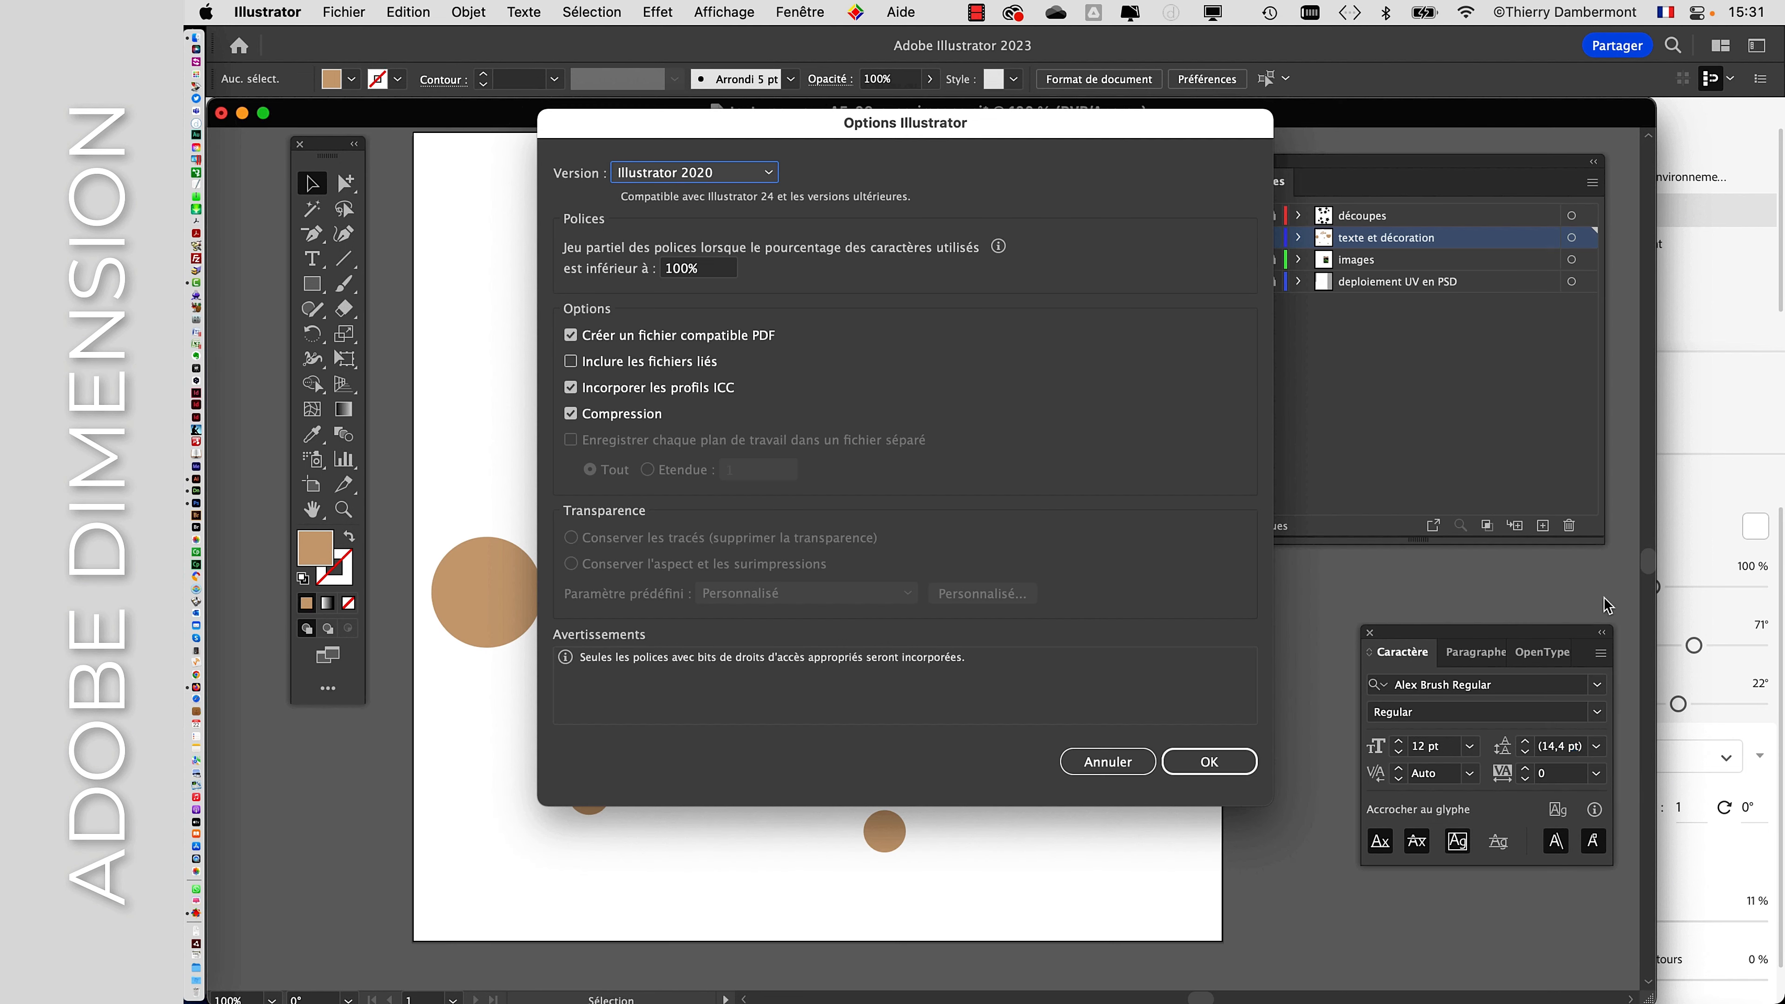
{"action": "left_click", "coordinate": [1208, 761]}
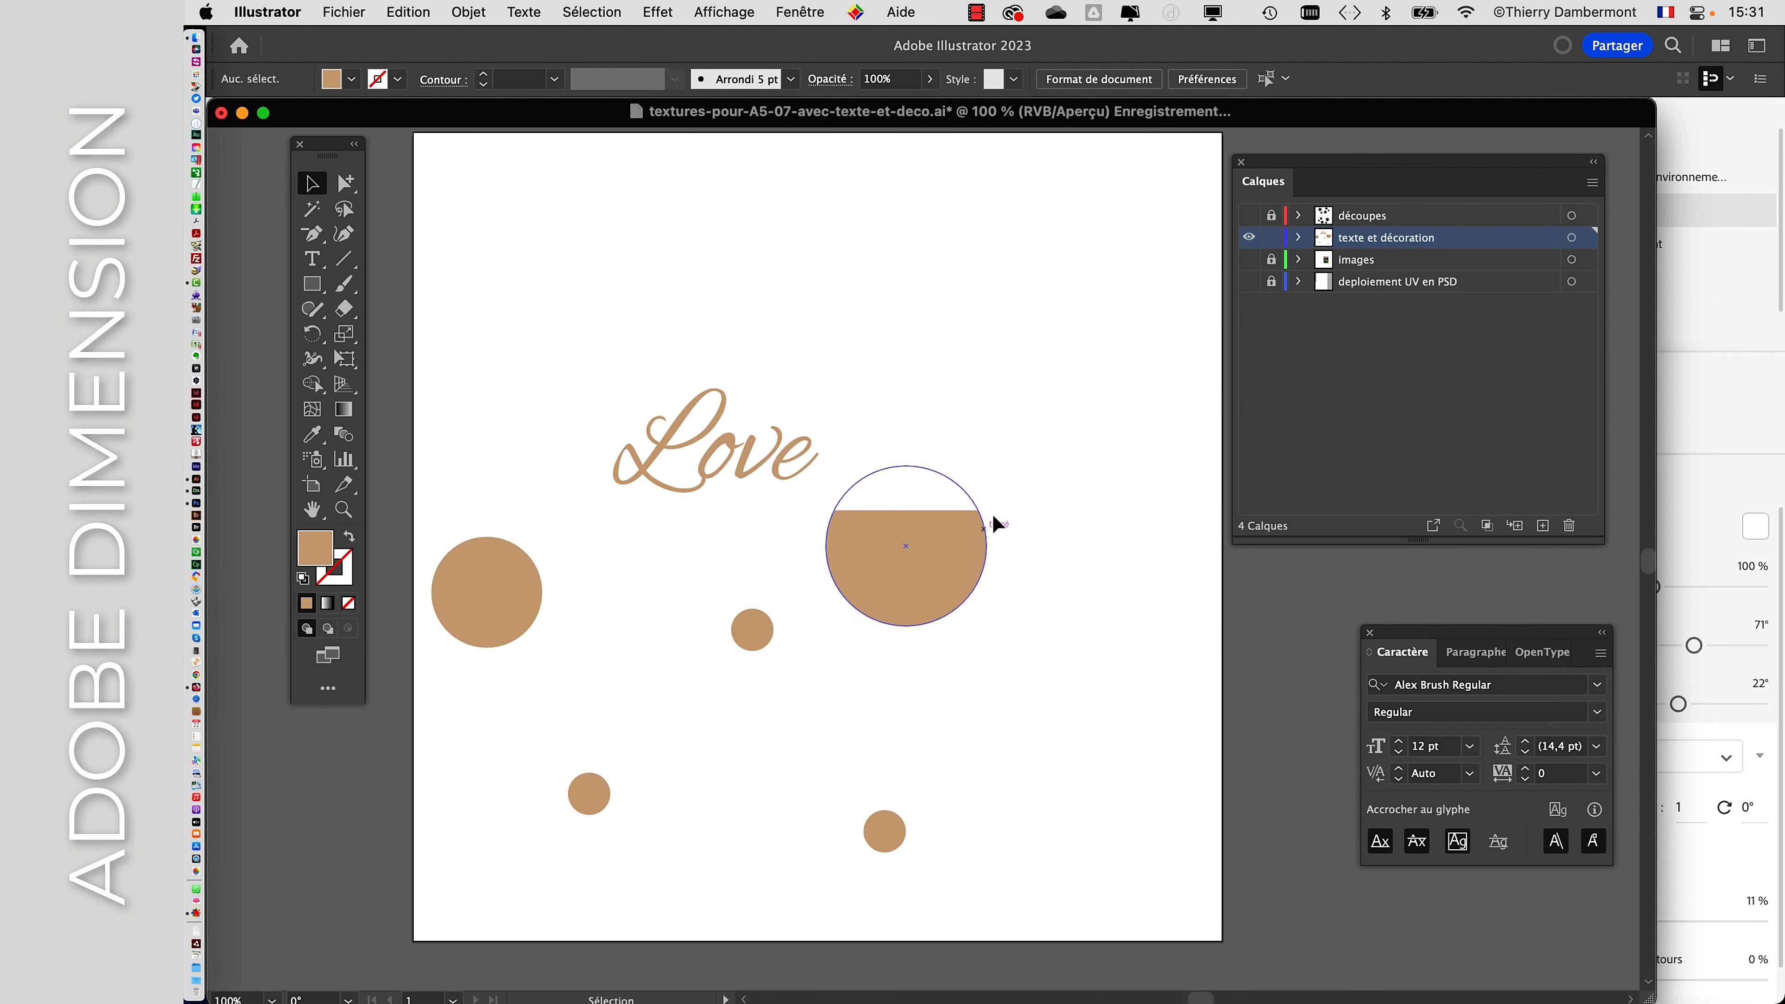
- Show the "images" layer, compare it with the model in Dimension, and hide the layer again back in Illustrator
{"action": "left_click", "coordinate": [1249, 259]}
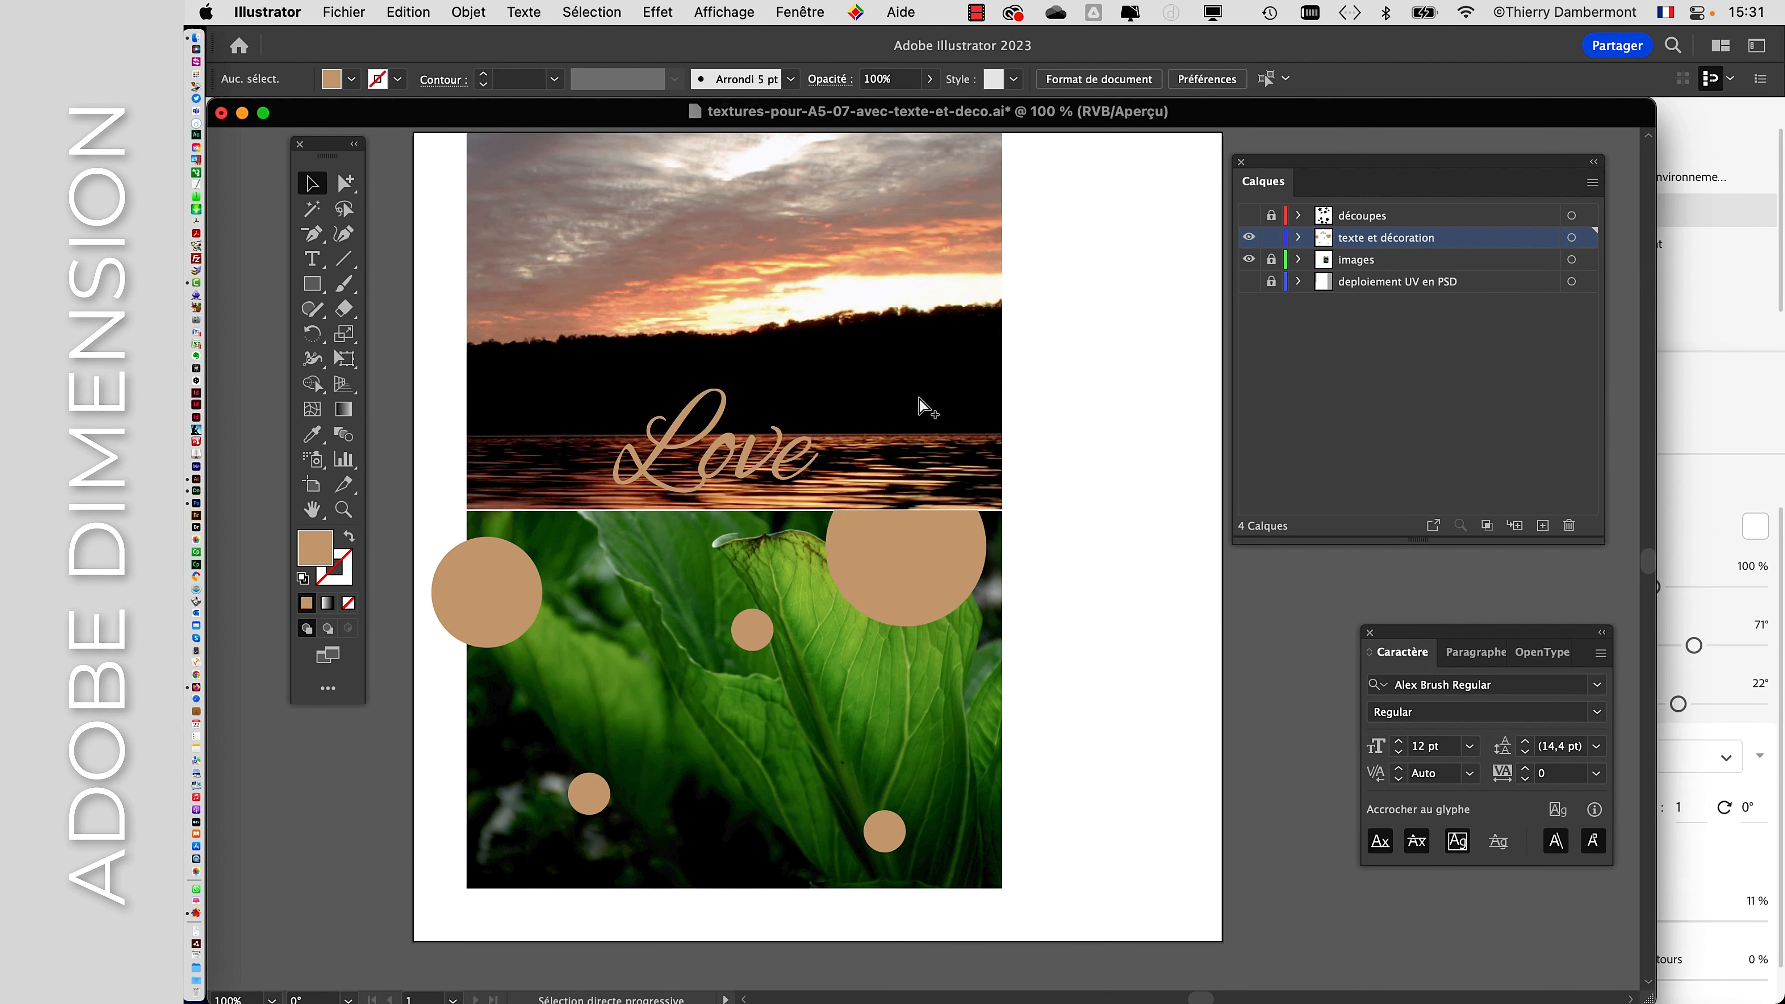
{"action": "key", "text": "super+Tab"}
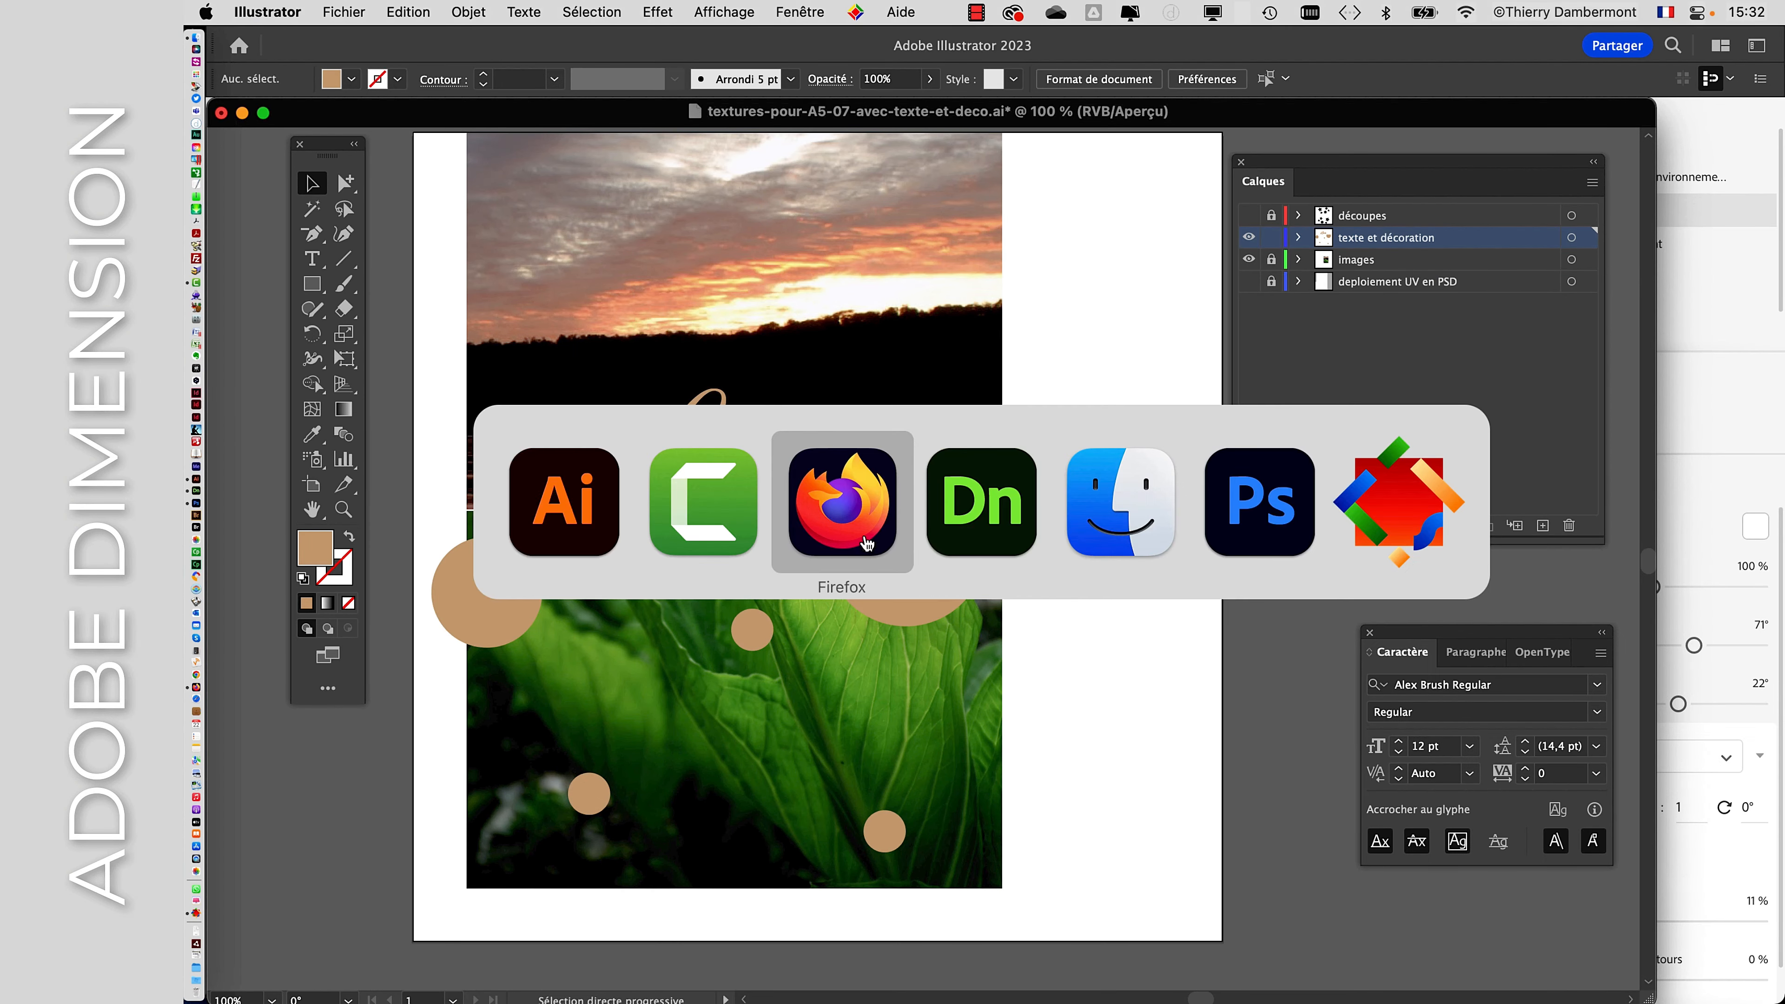
{"action": "left_click", "coordinate": [974, 495]}
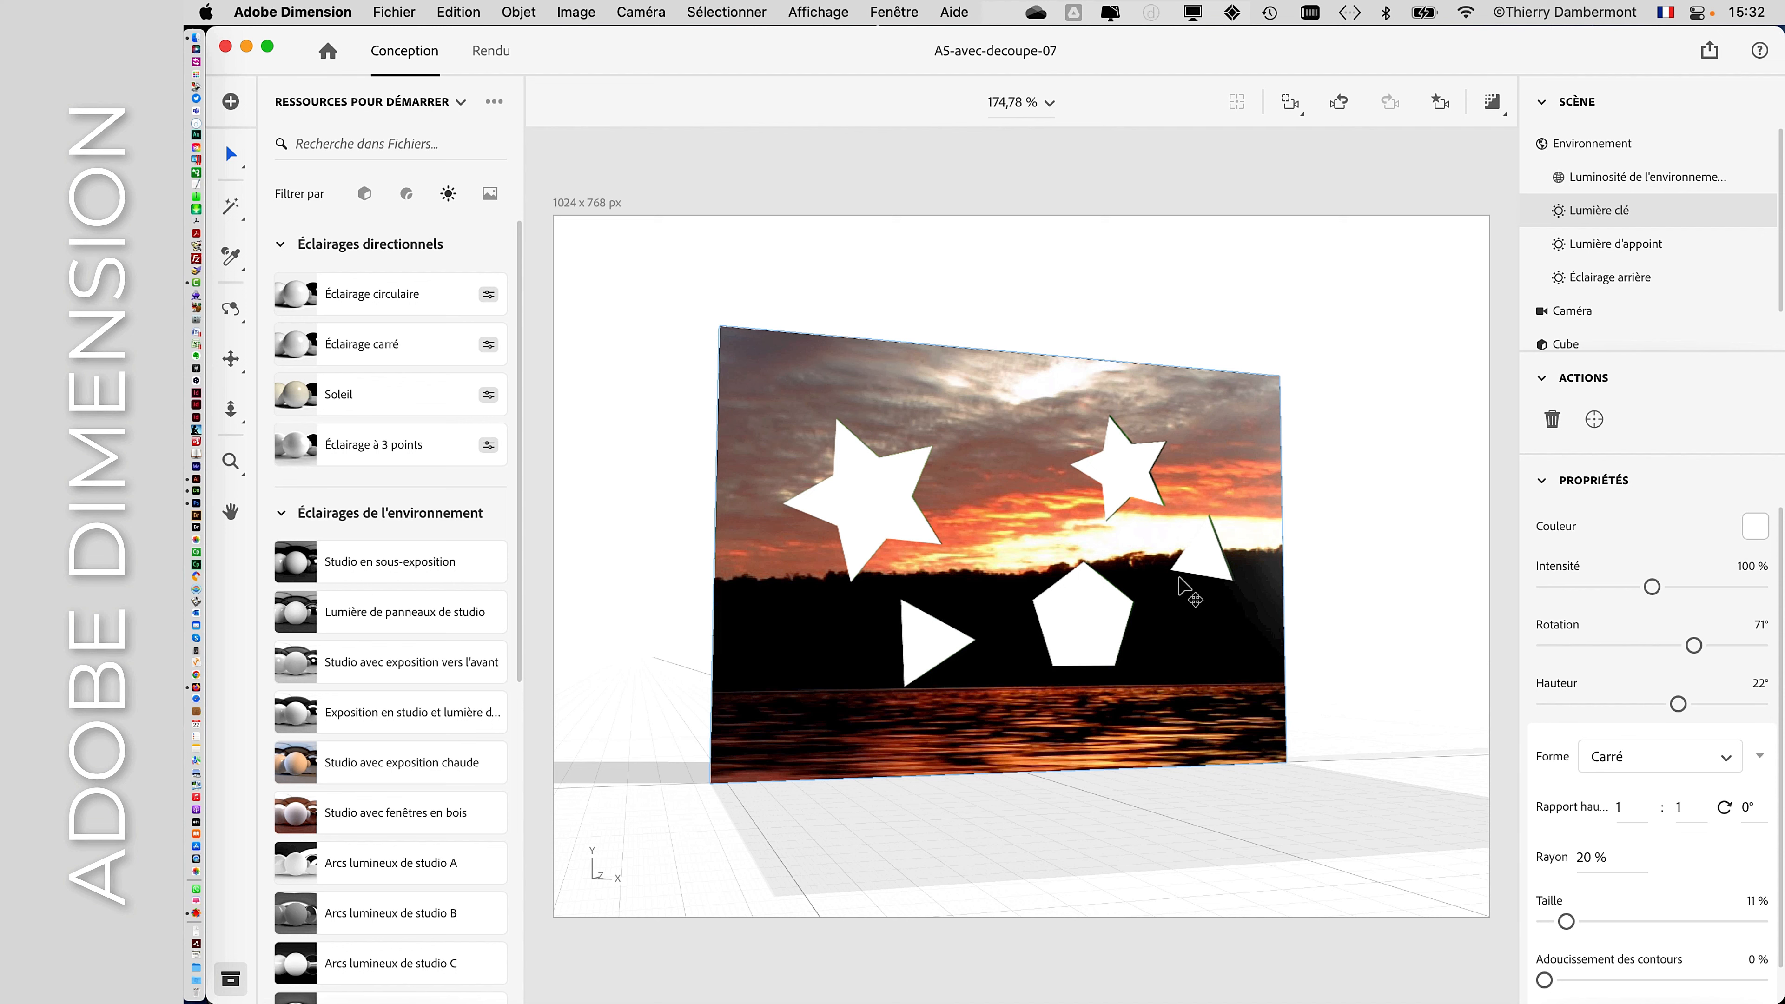
{"action": "key", "text": "super+Tab"}
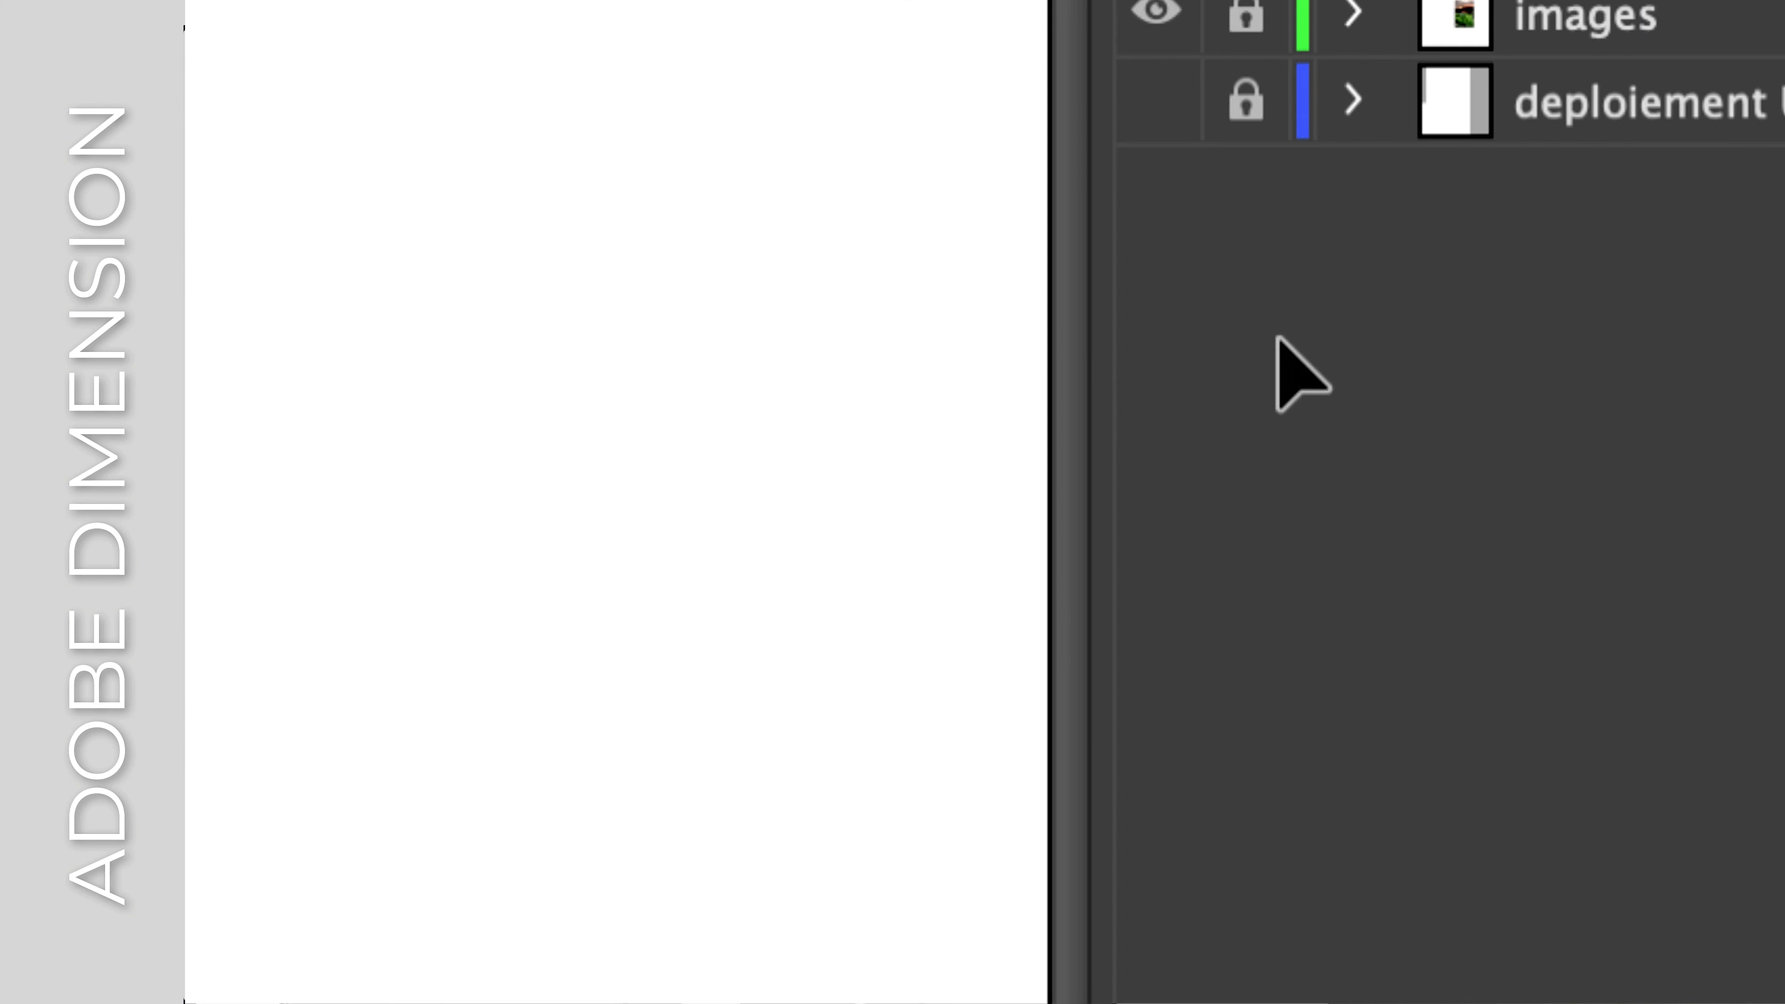
{"action": "left_click", "coordinate": [1248, 259]}
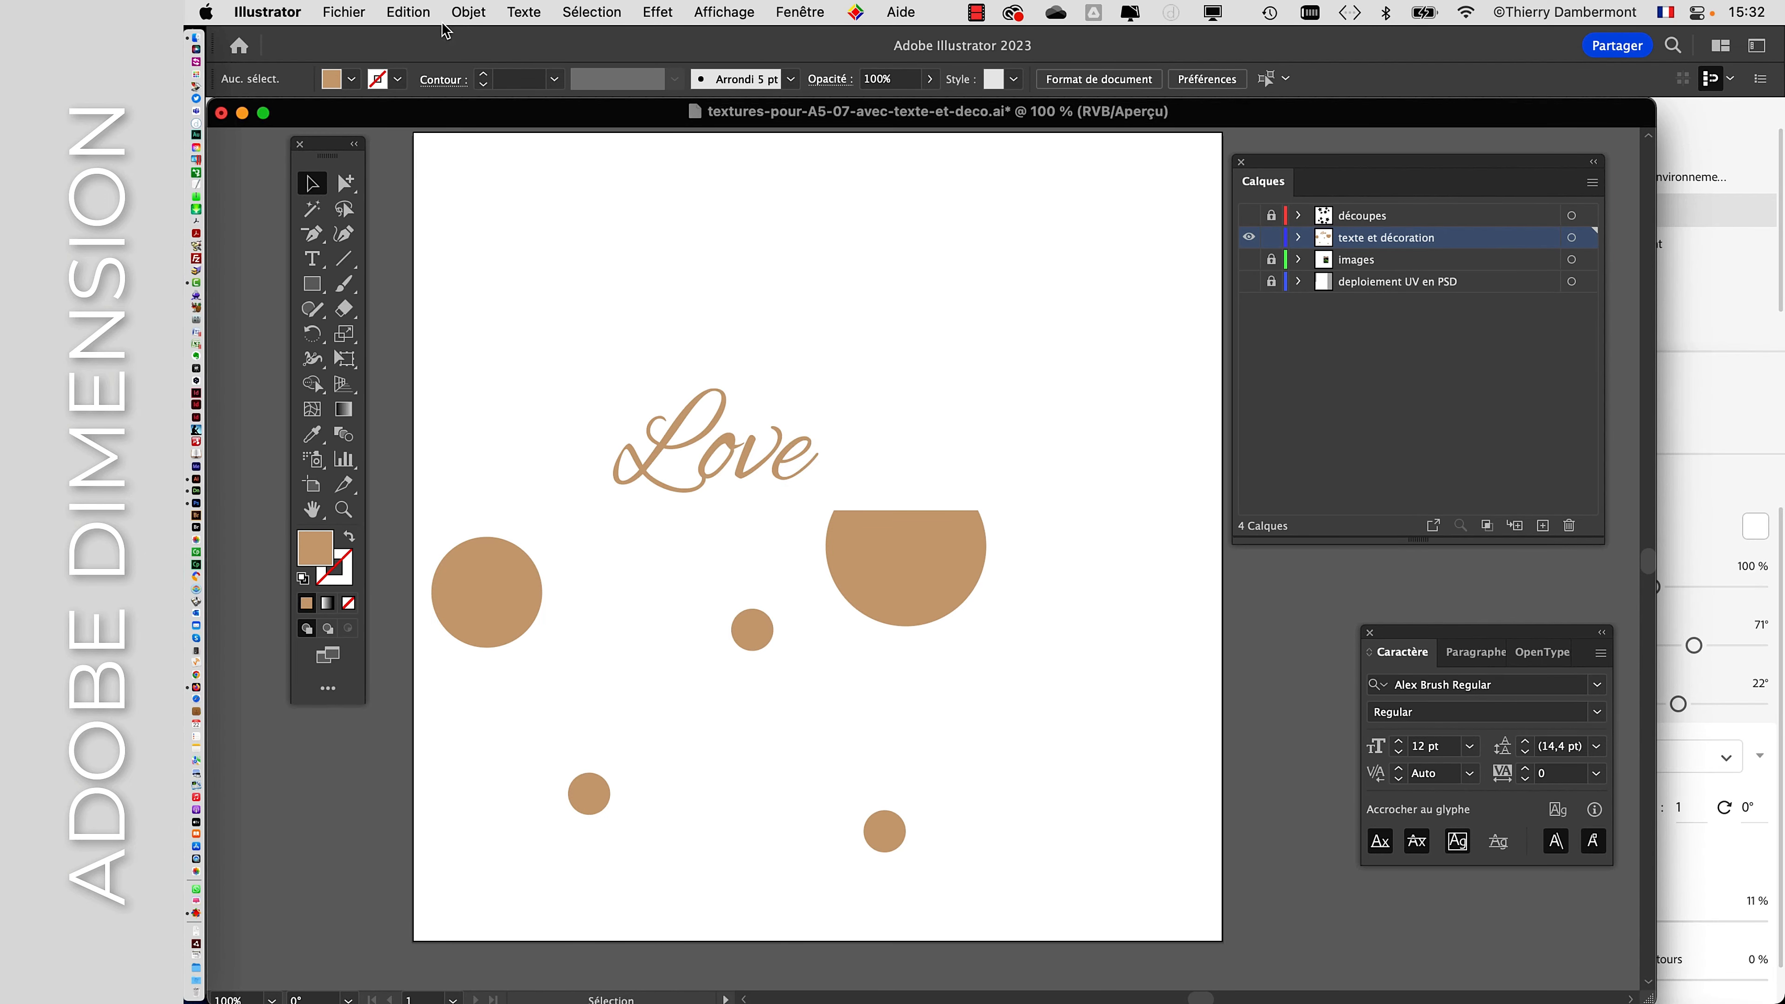
- Save textures-pour-A5-07-avec-texte-et-deco.ai with only the text and decoration layer visible, and switch to Dimension
{"action": "left_click", "coordinate": [365, 9]}
{"action": "left_click", "coordinate": [406, 217]}
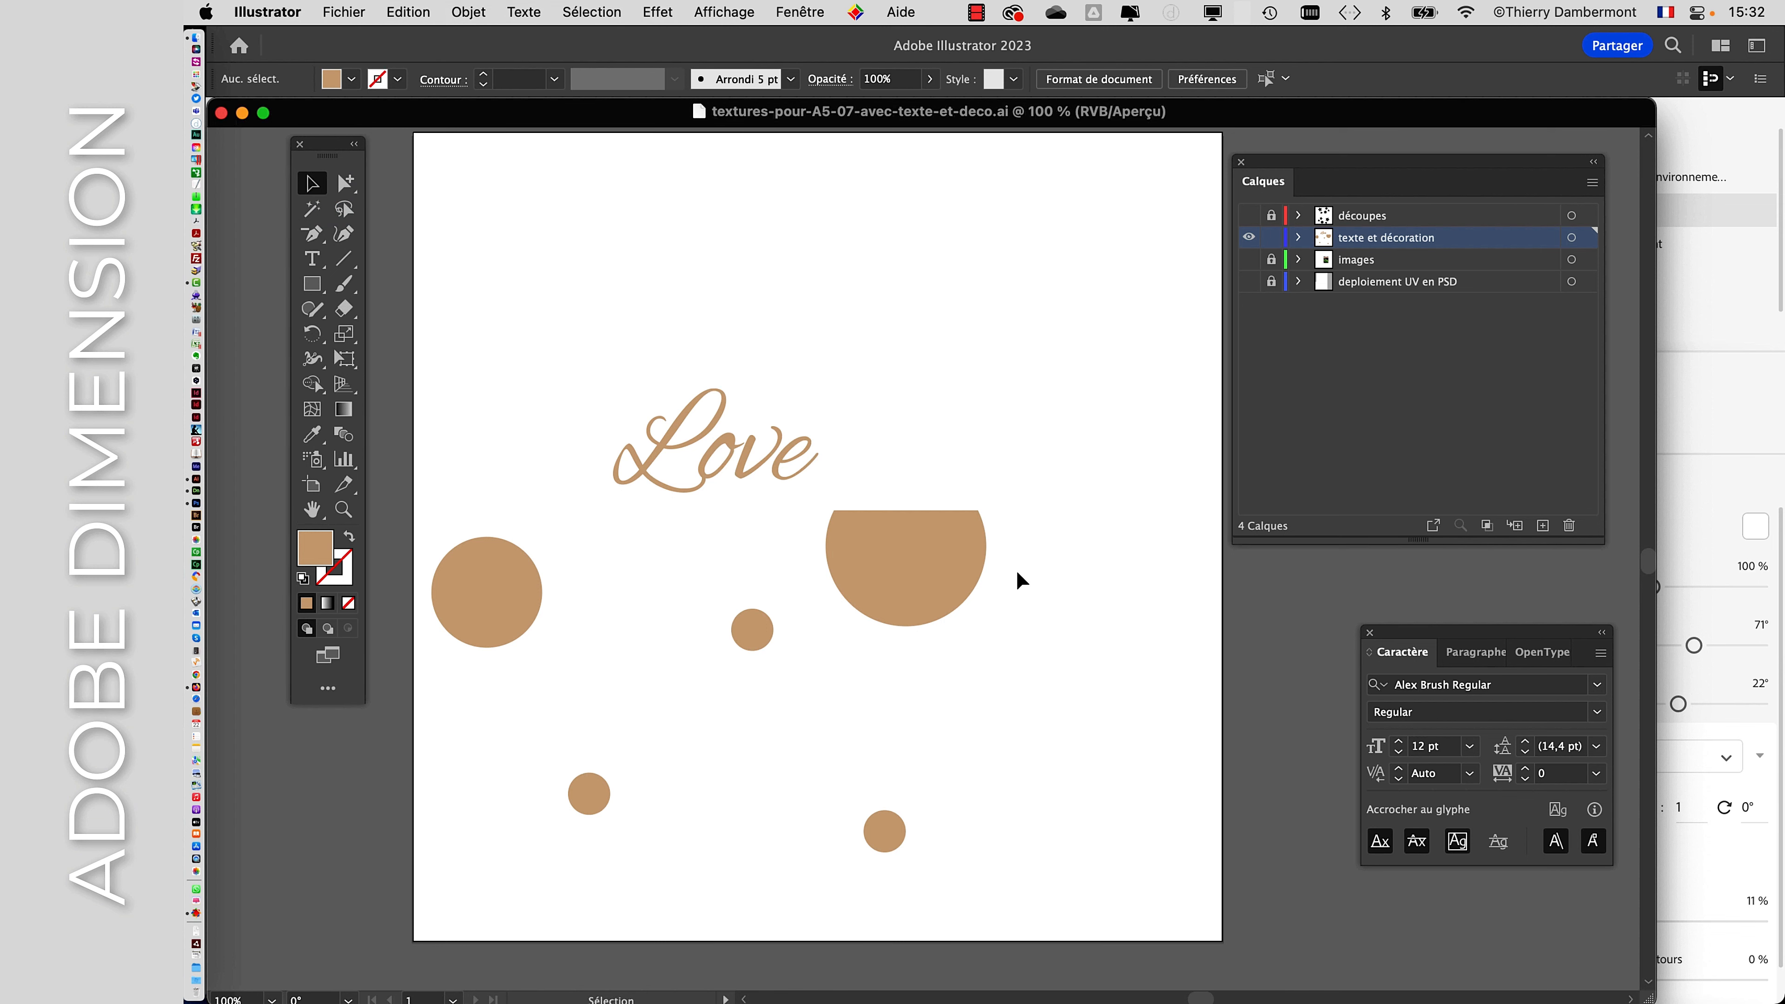
{"action": "key", "text": "super+Tab"}
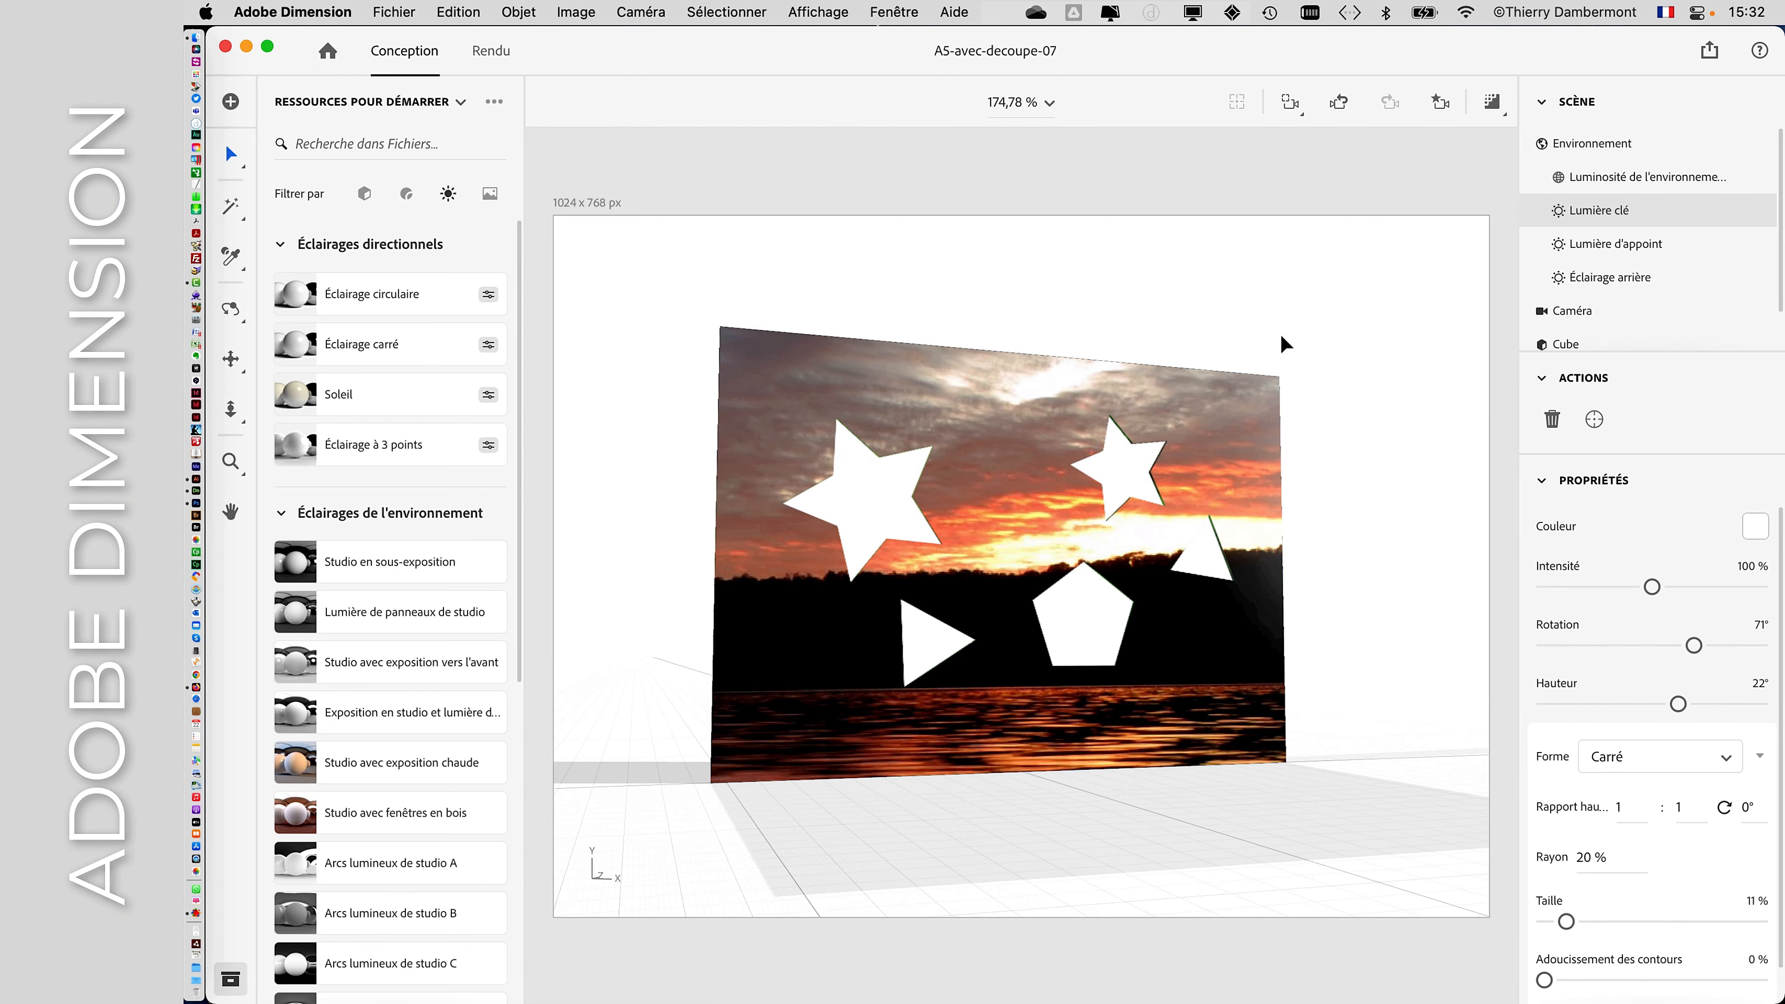
- Place textures-pour-A5-07-avec-texte-et-deco.ai from the "cours 11" folder as an image on the cube
{"action": "left_click", "coordinate": [976, 368]}
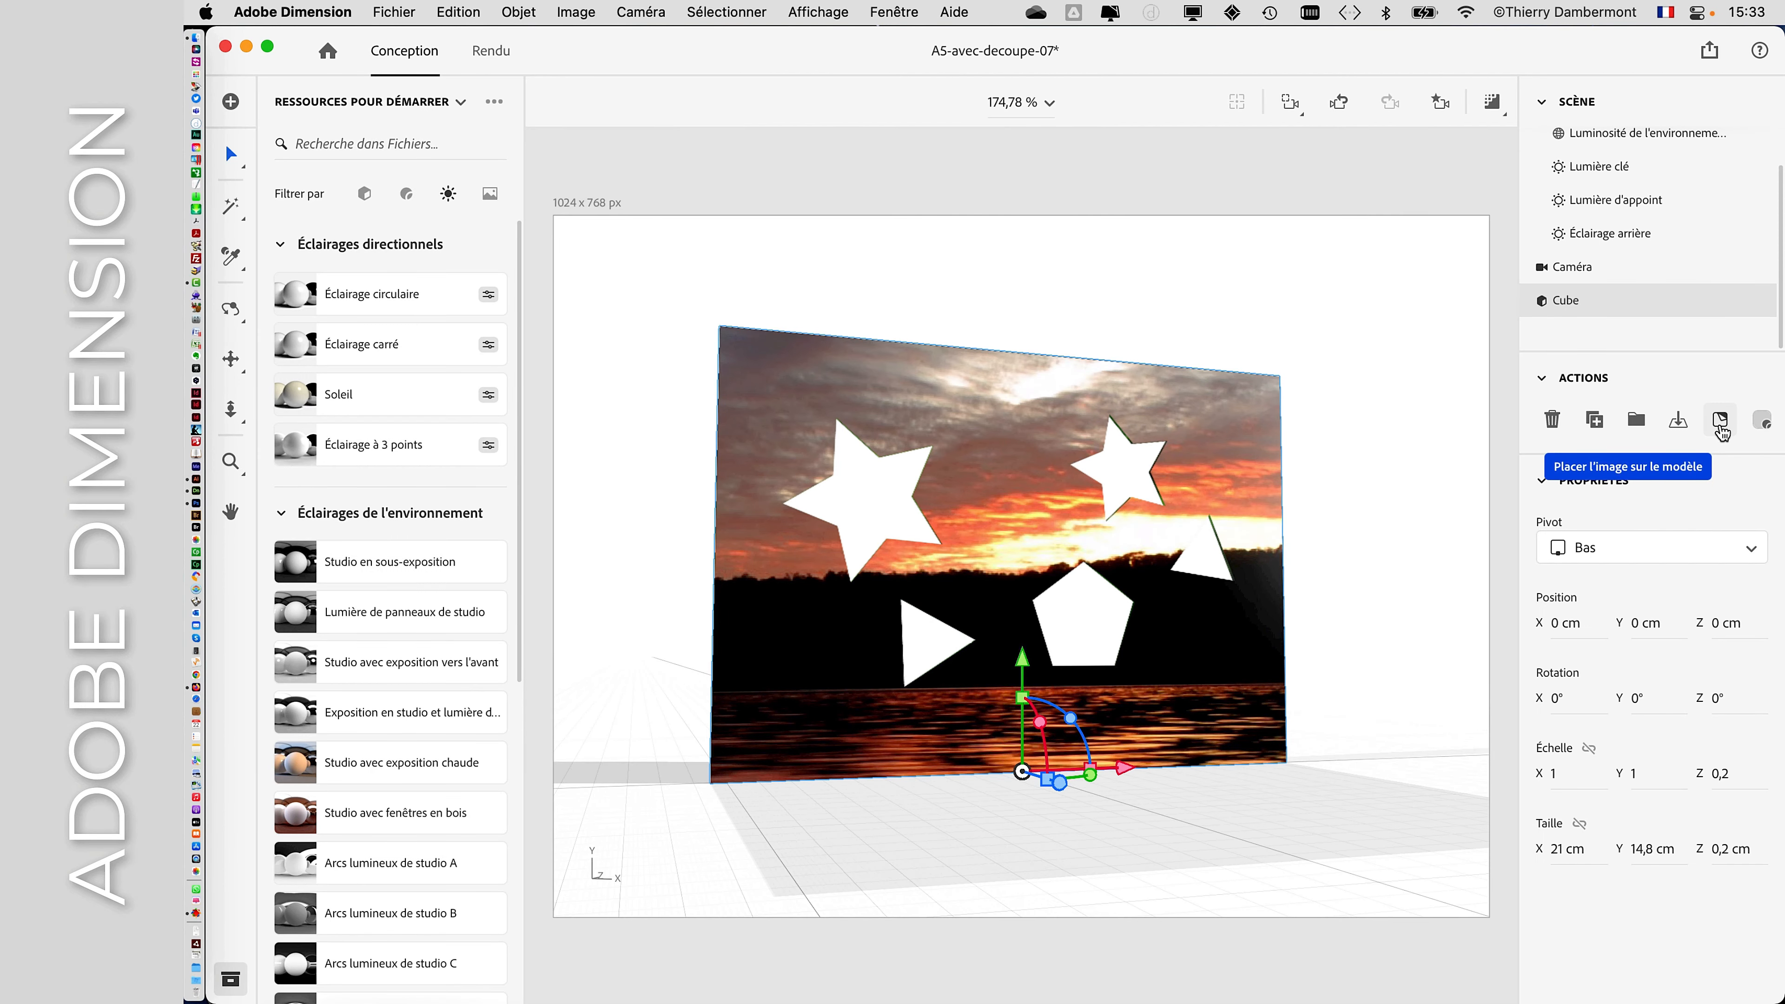
{"action": "left_click", "coordinate": [1720, 422]}
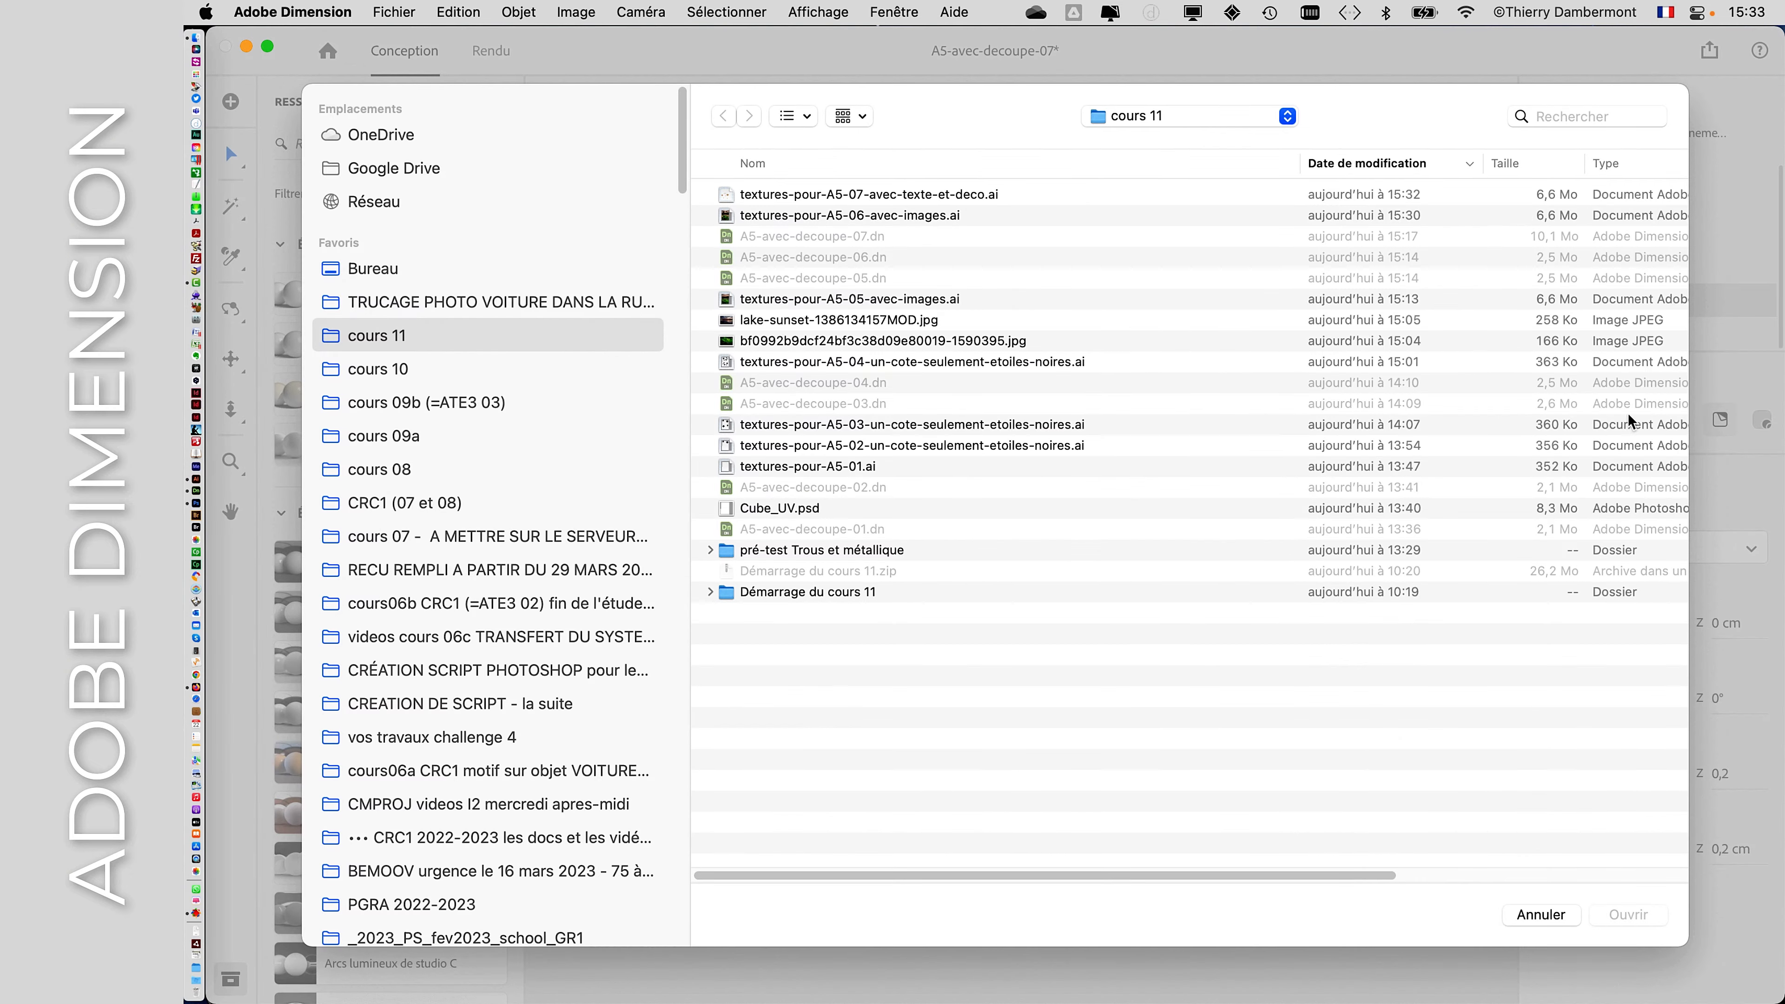
{"action": "left_click", "coordinate": [841, 197]}
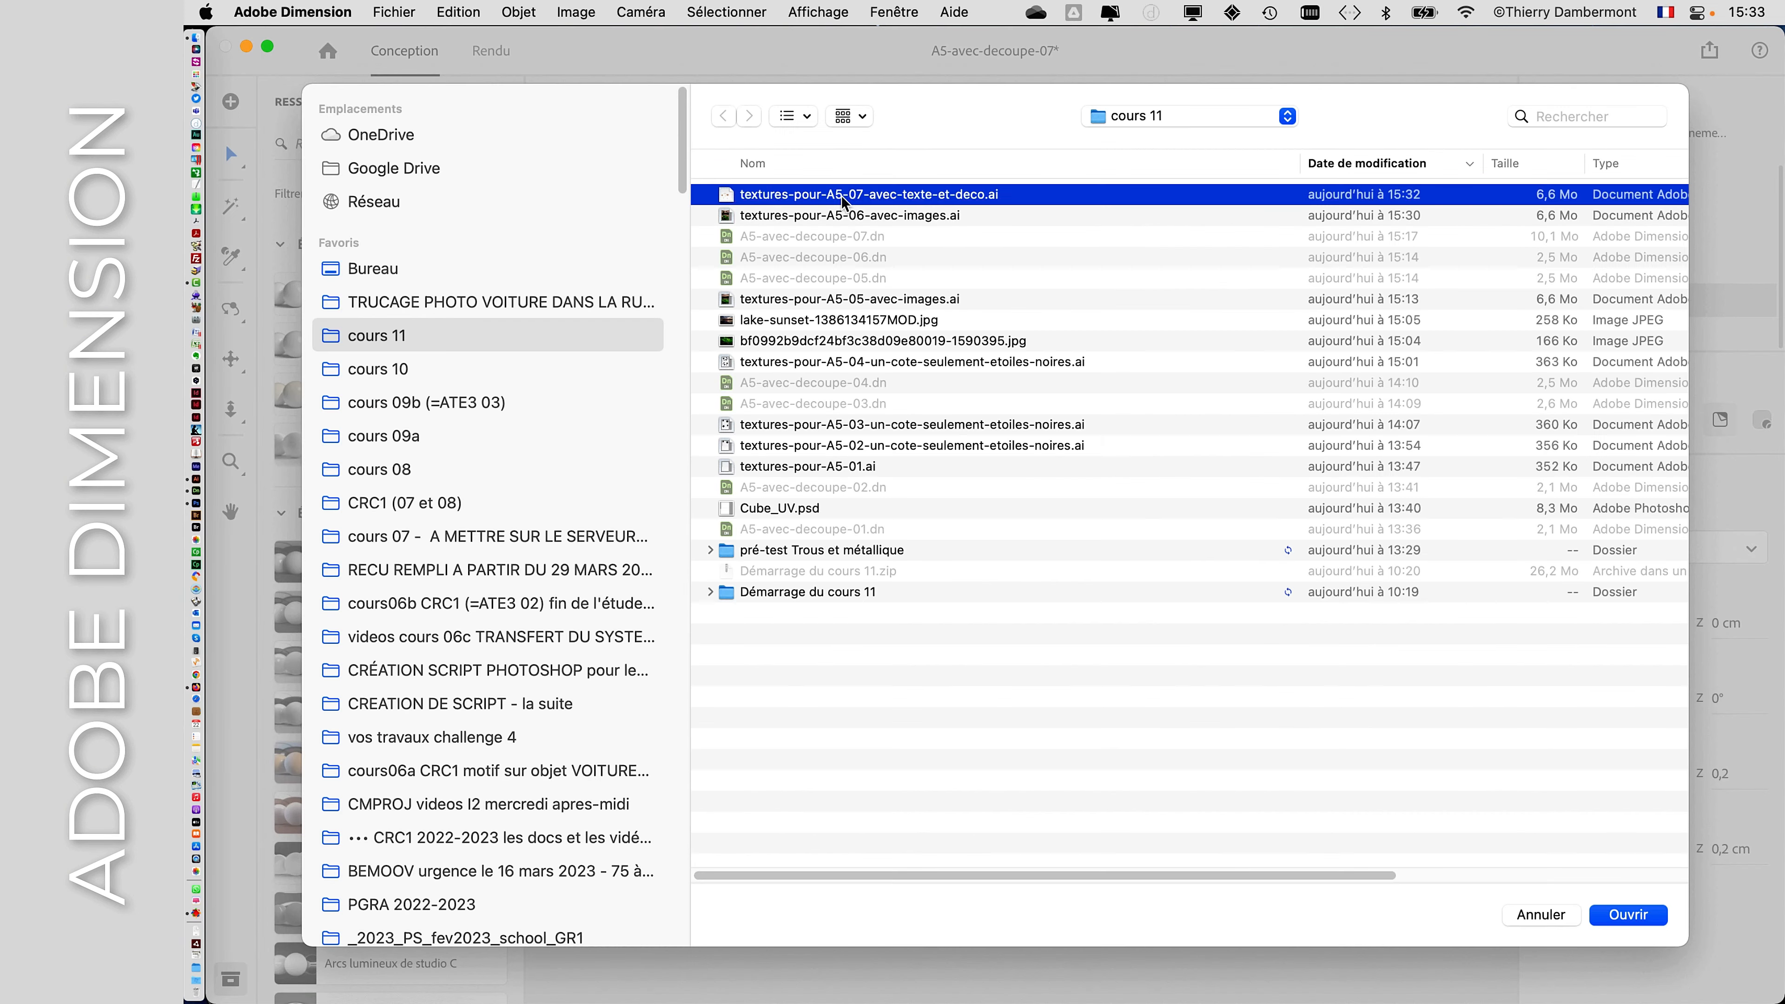
{"action": "left_click", "coordinate": [1628, 914]}
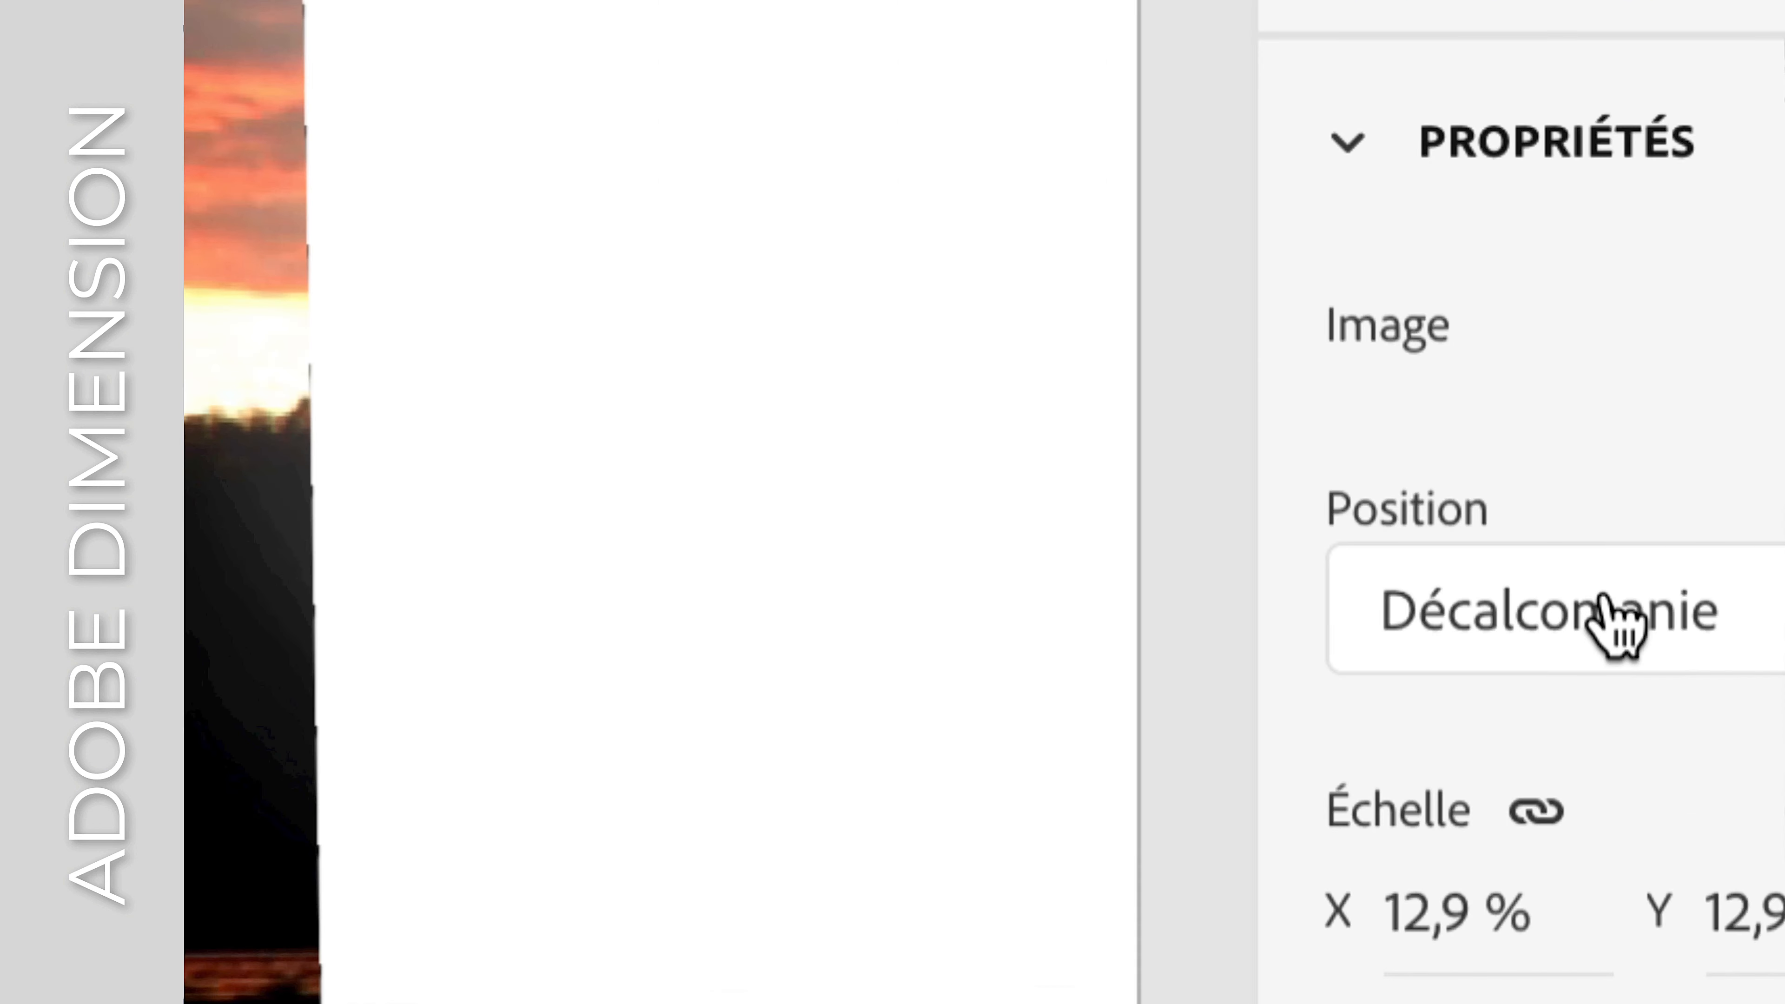
- Change the placed text and decoration image's positioning from decal to "Fond" so that it follows the cube's UV layout
{"action": "left_click", "coordinate": [1616, 623]}
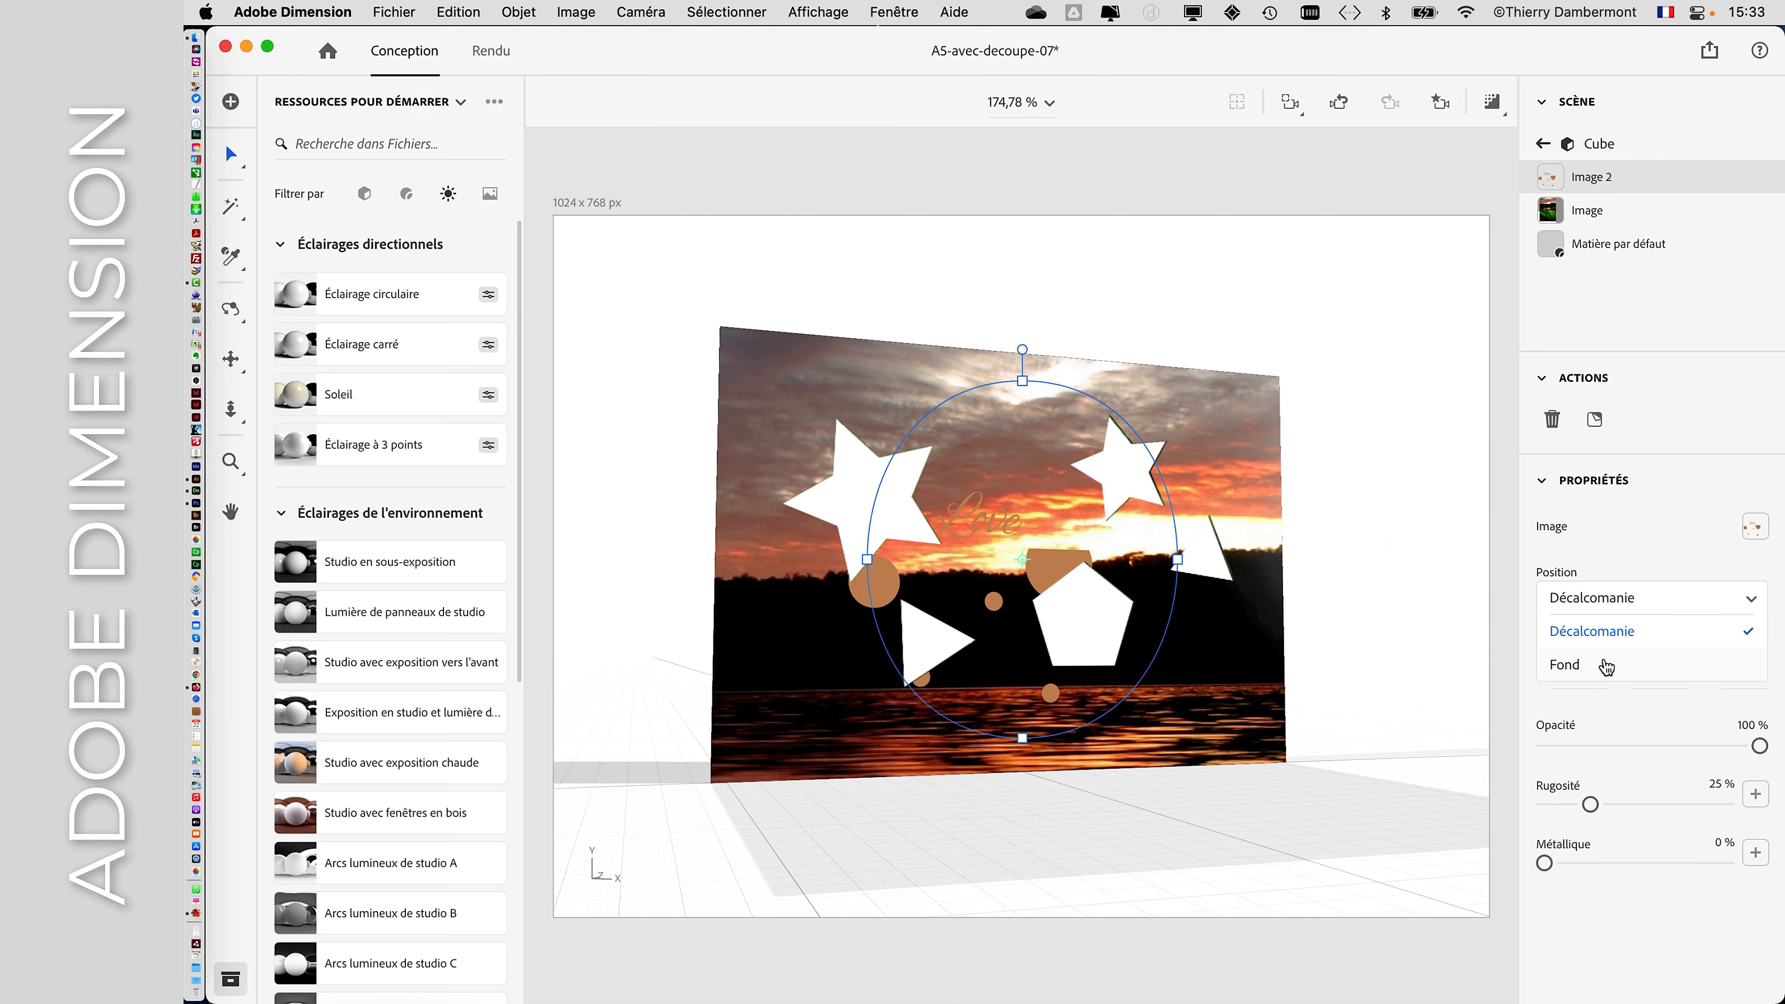
{"action": "key", "text": "Escape"}
{"action": "left_click", "coordinate": [1612, 606]}
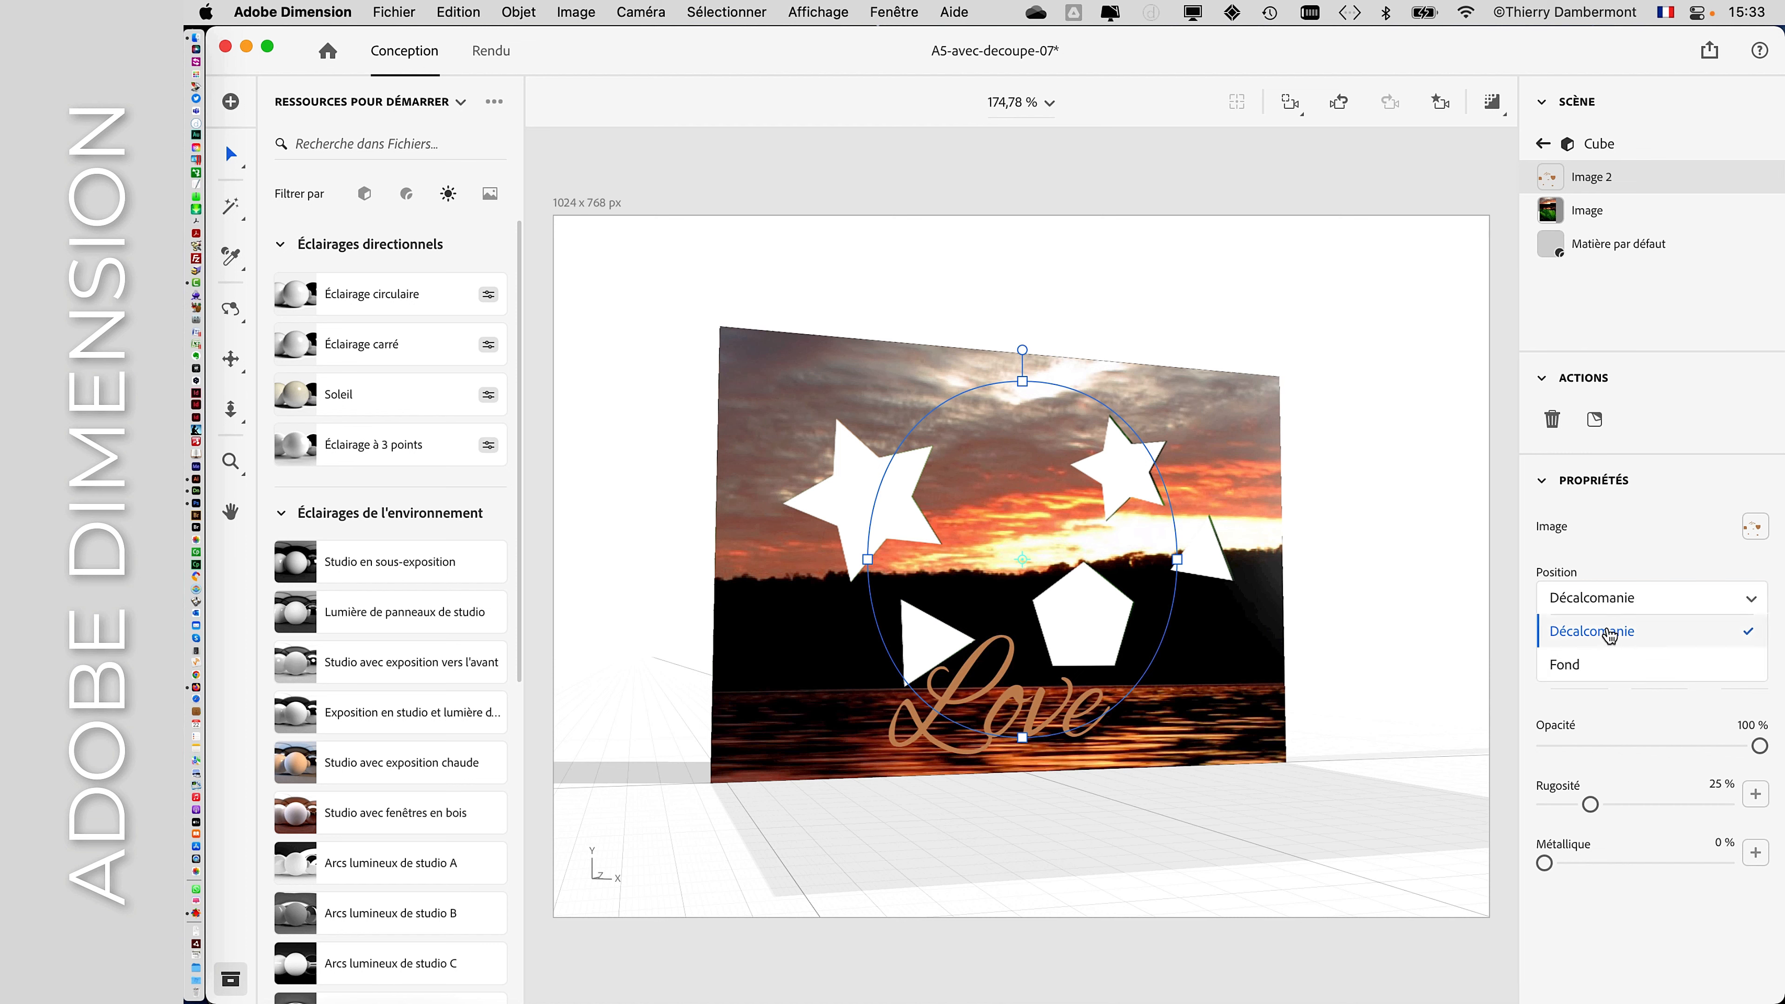
{"action": "left_click", "coordinate": [1609, 663]}
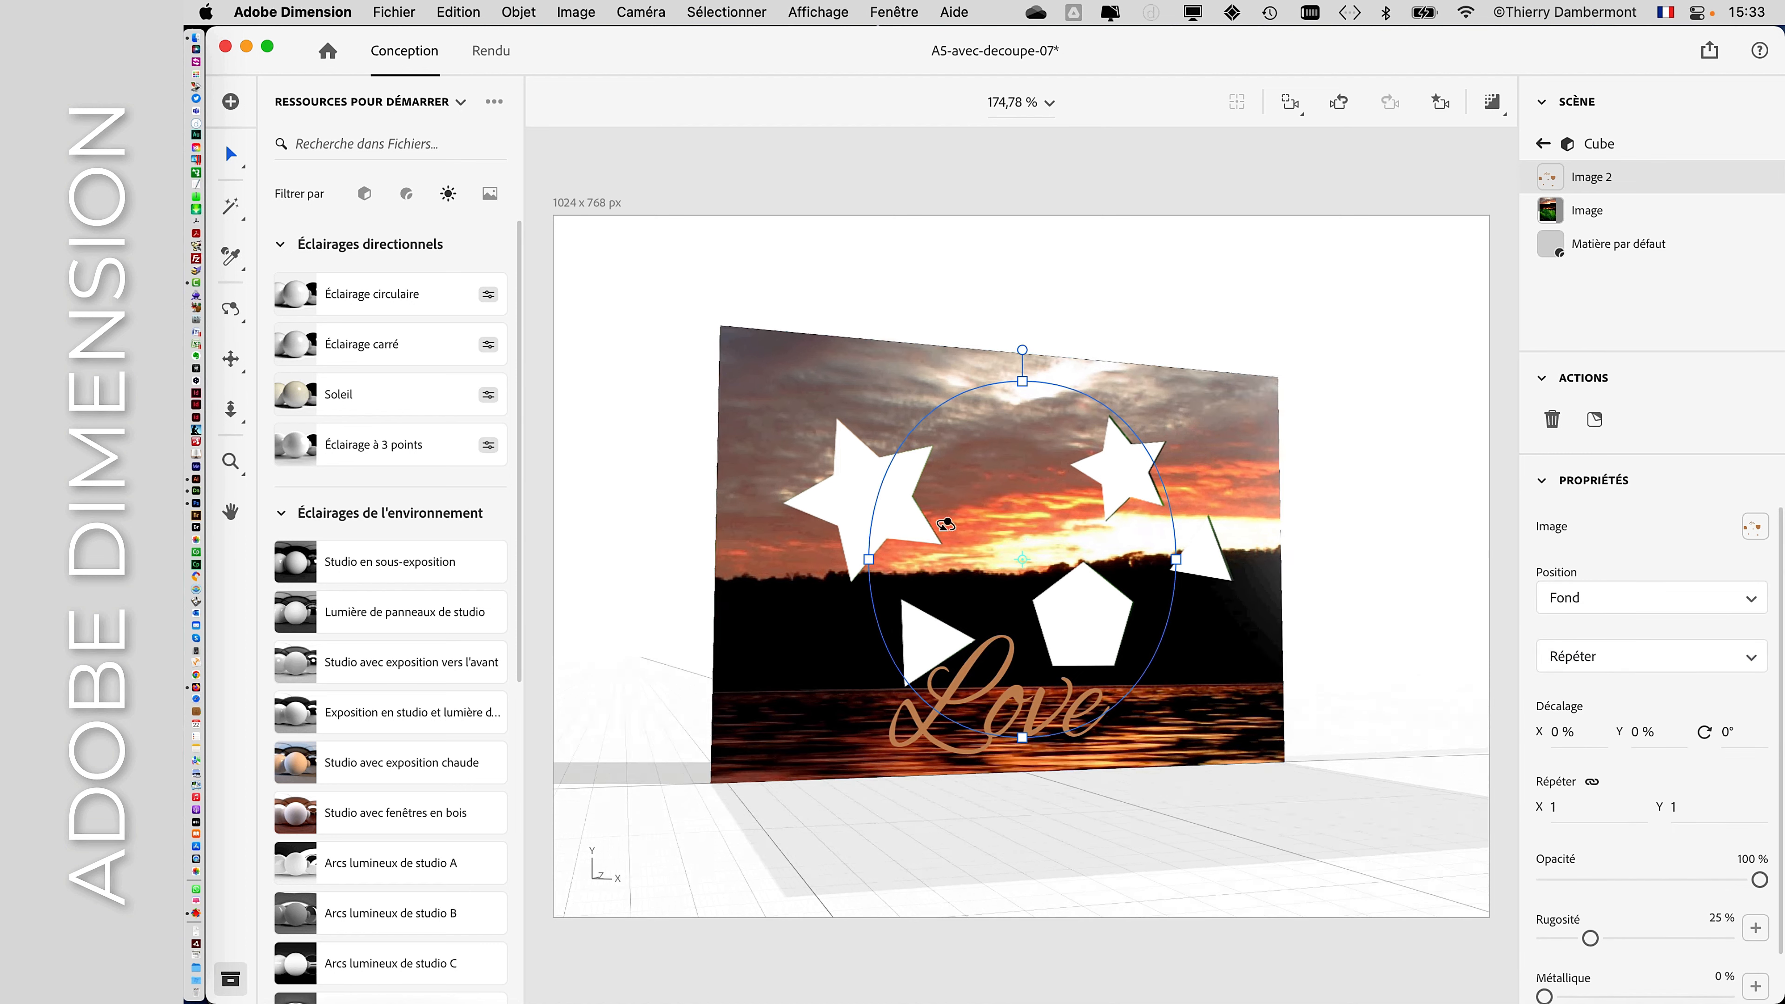
{"action": "right_click_drag", "start_coordinate": [1334, 697], "coordinate": [618, 546]}
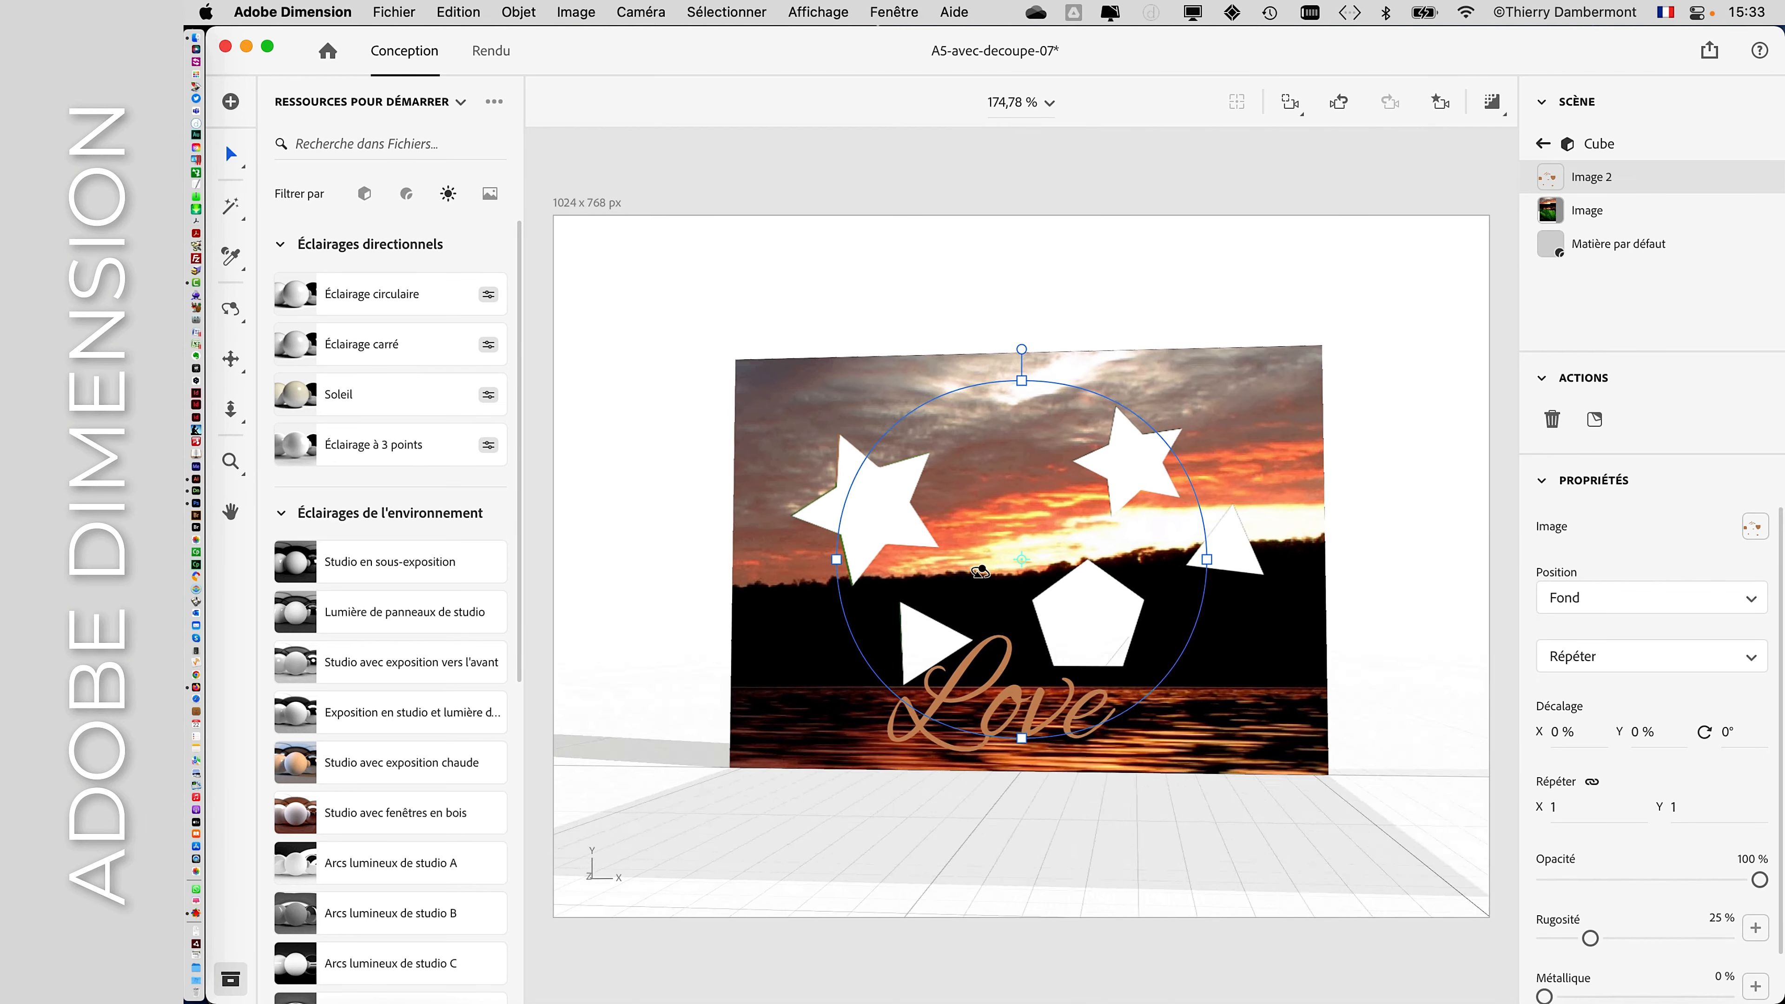
- Save the scene under the new name A5-avec-decoupe-08.dn in the "cours 11" folder
{"action": "left_click", "coordinate": [394, 12]}
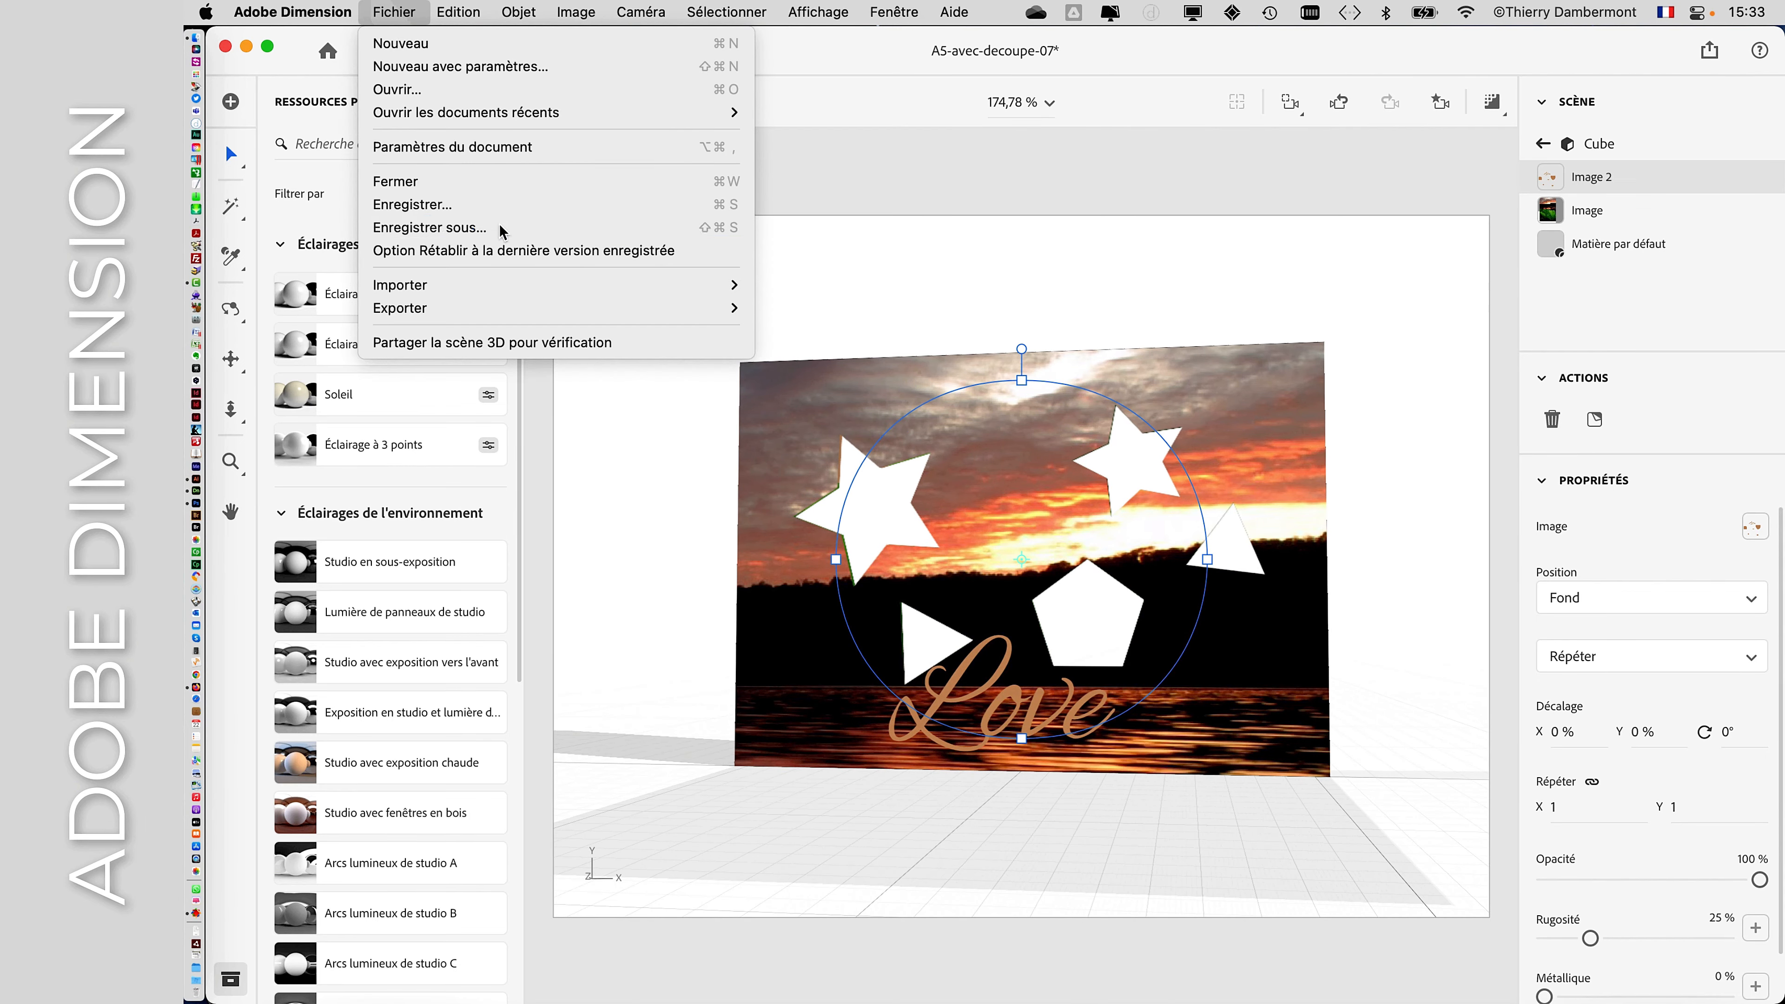
{"action": "left_click", "coordinate": [1251, 371]}
{"action": "key", "text": "super+shift+s"}
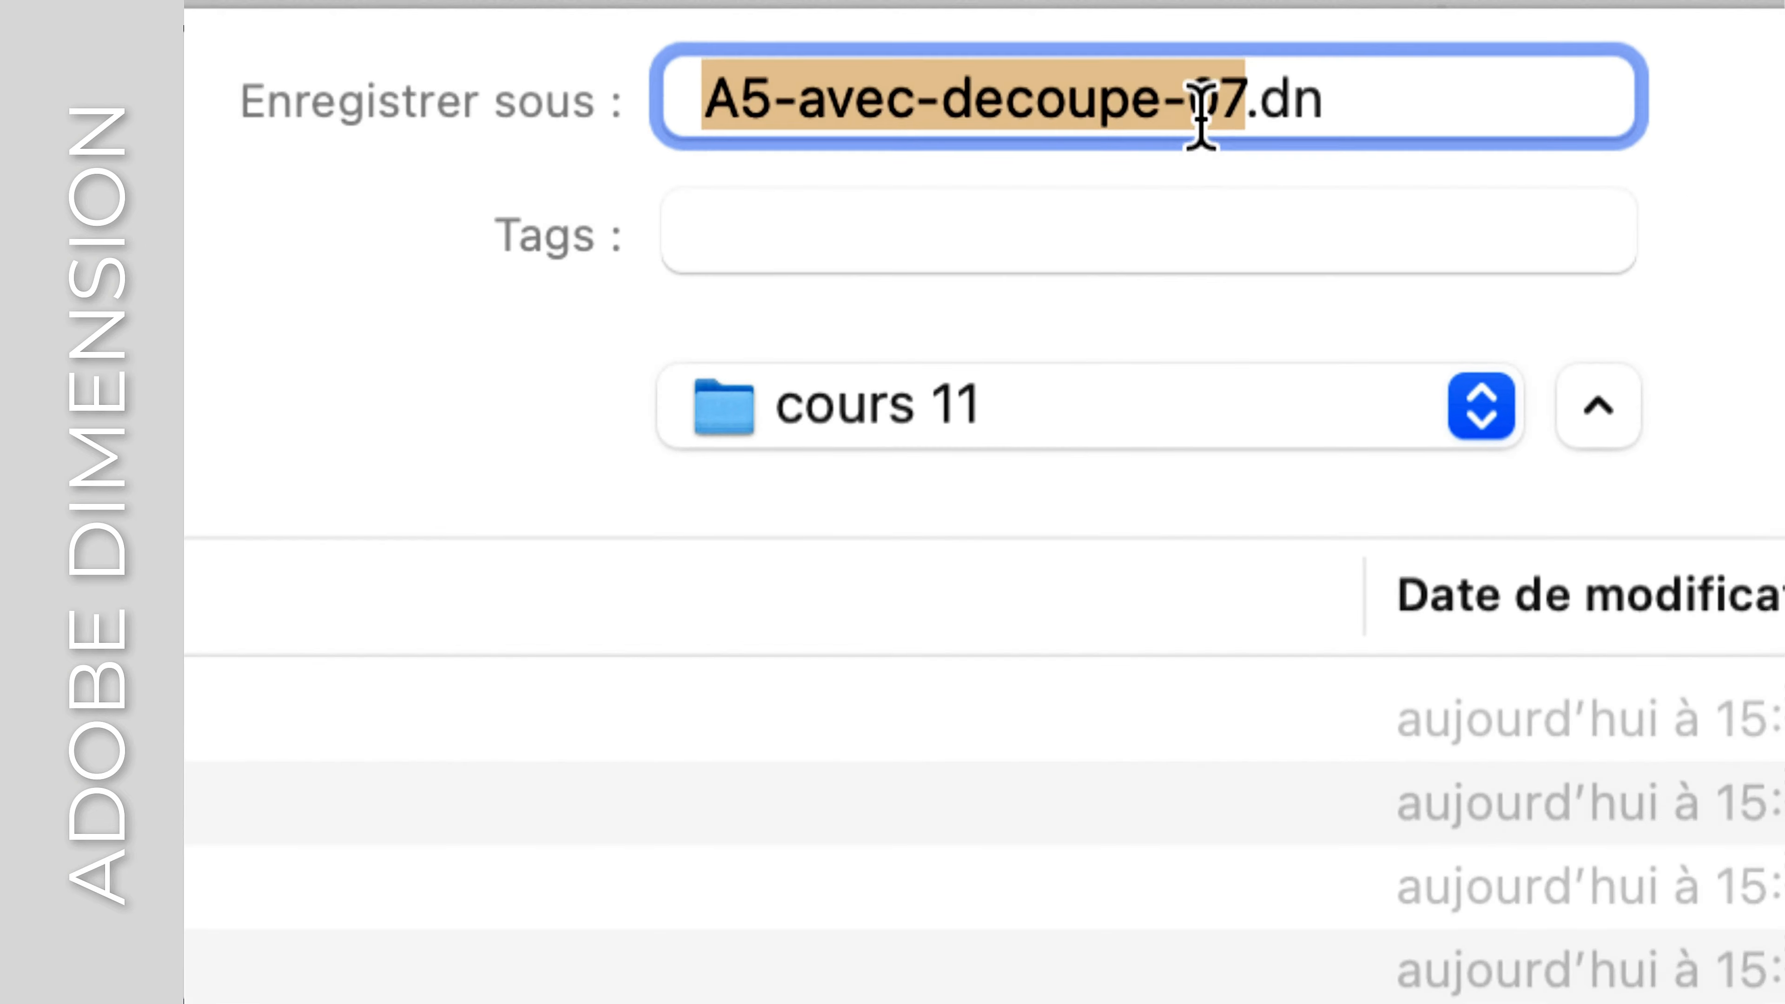
{"action": "left_click_drag", "start_coordinate": [1203, 113], "coordinate": [1208, 112]}
{"action": "type", "text": "8"}
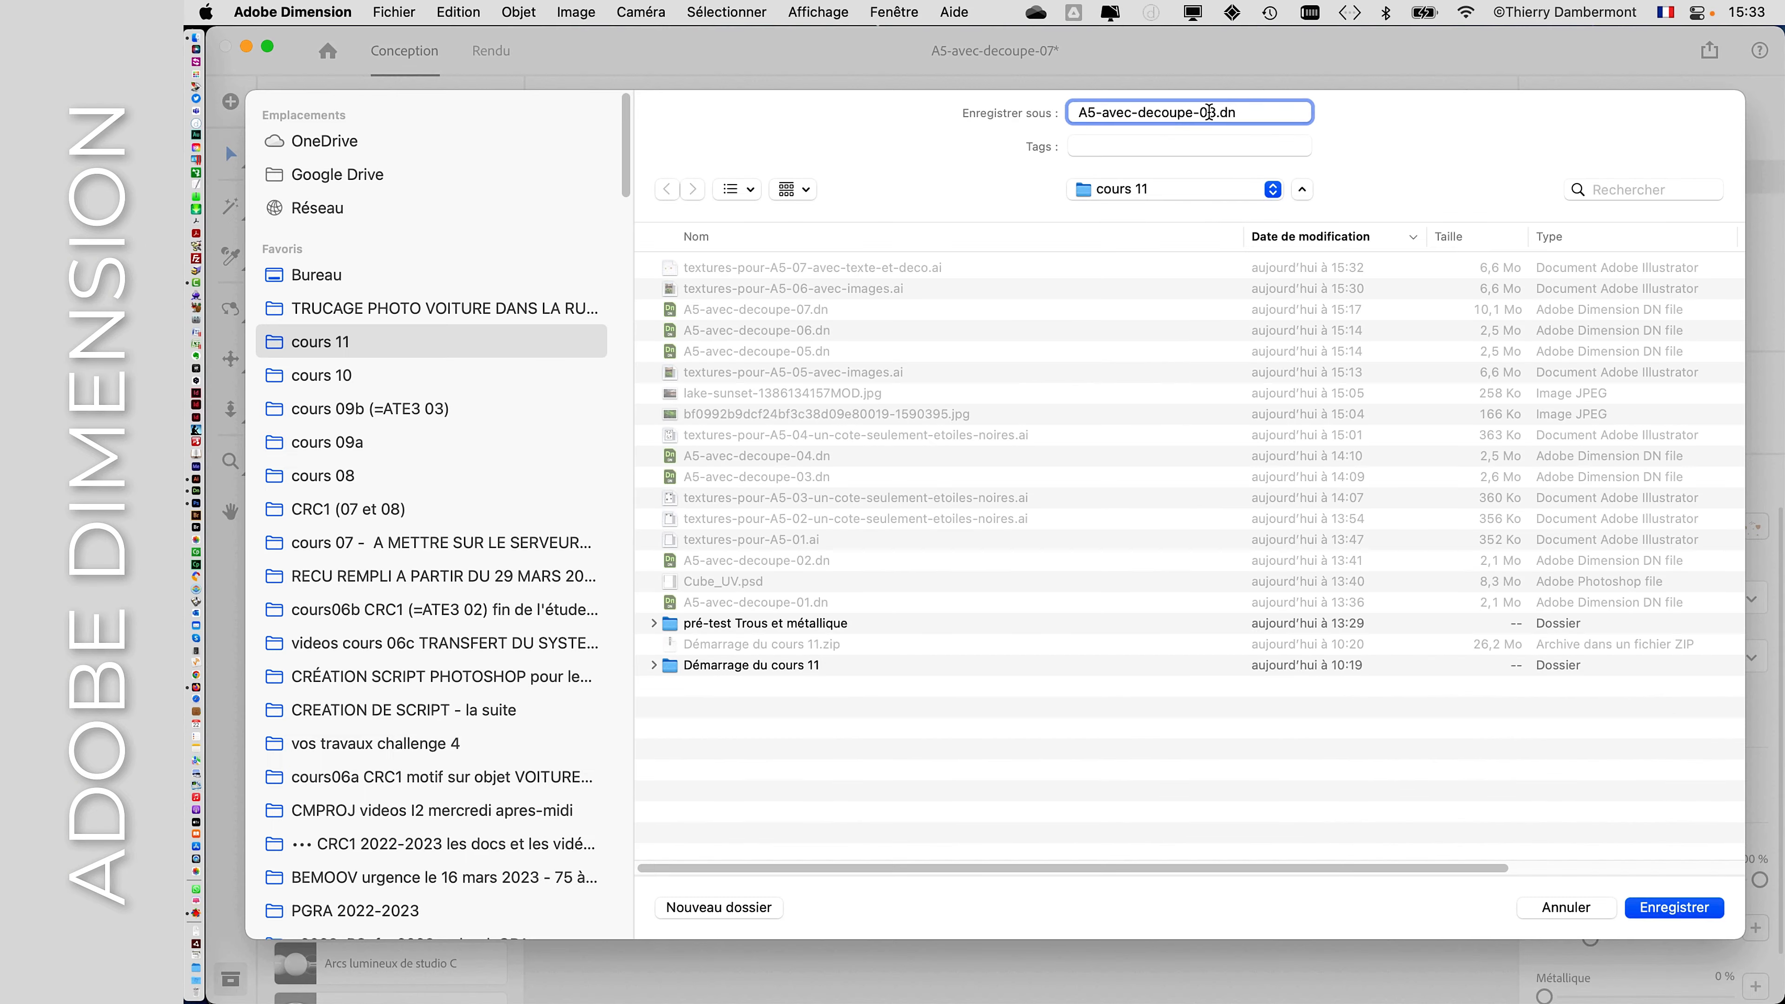
{"action": "left_click", "coordinate": [1652, 908]}
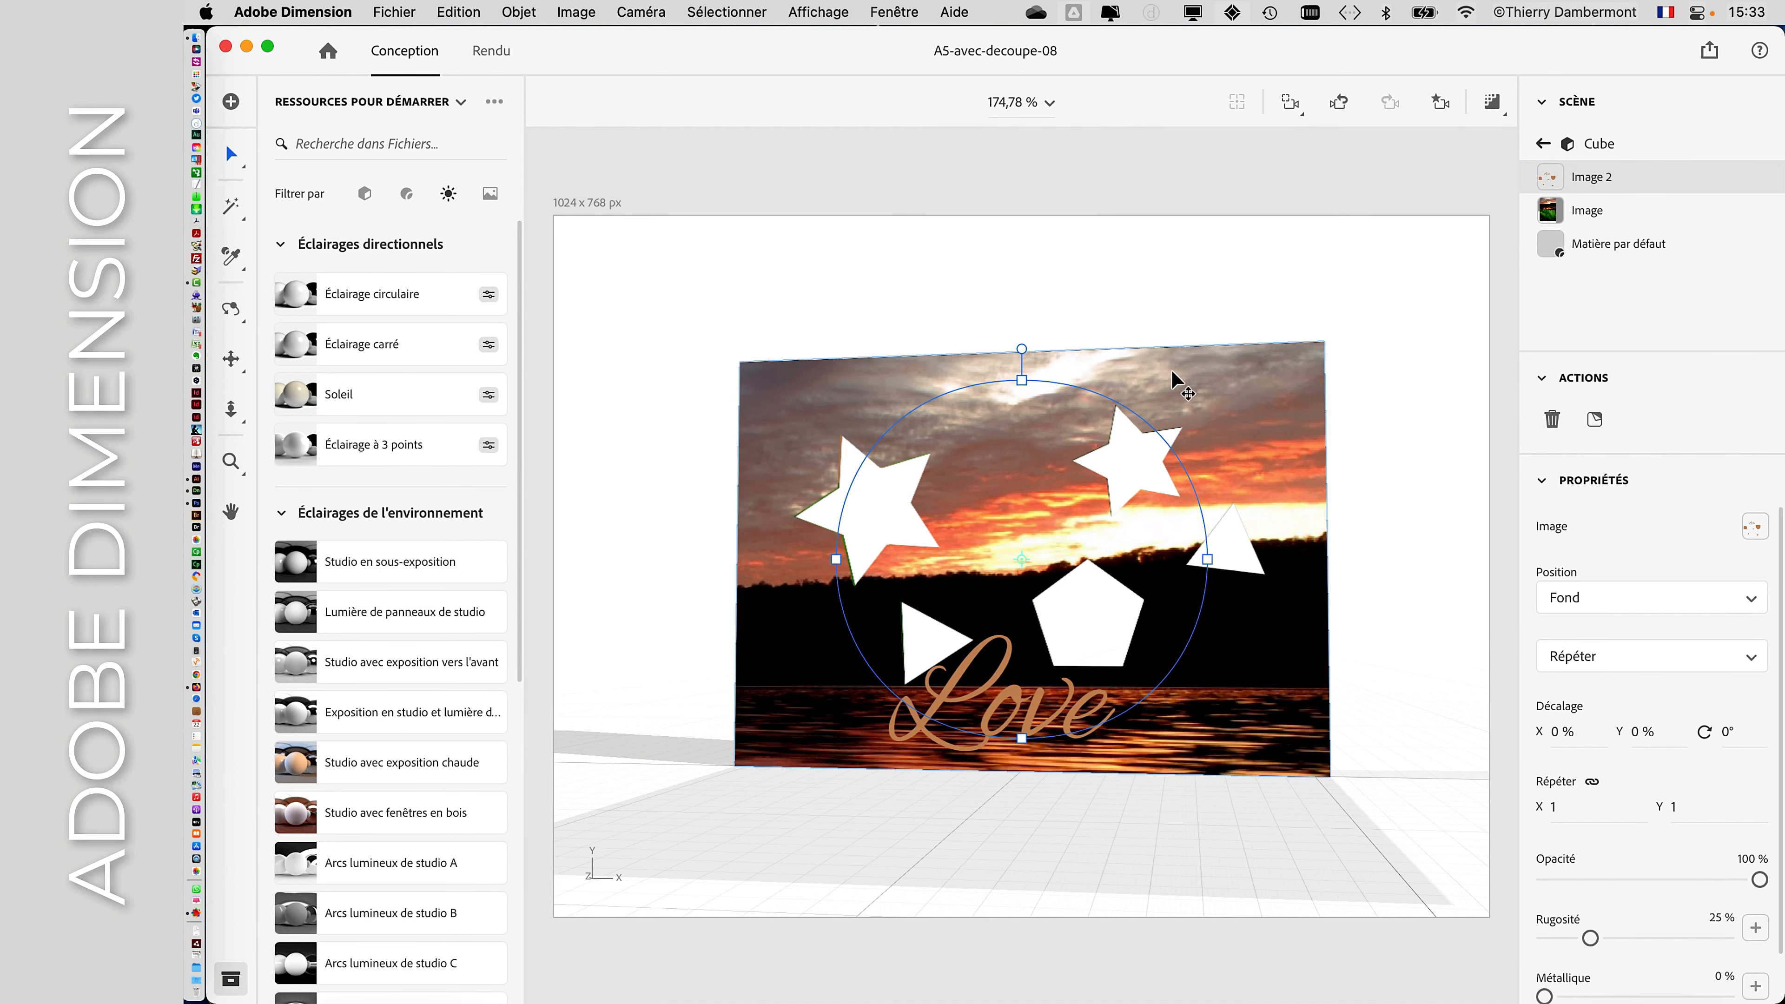
- Inspect the cube's faces, test the photo layer "Image" at 0 % roughness, and set its roughness to 100 %
{"action": "right_click_drag", "start_coordinate": [1351, 438], "coordinate": [1064, 499]}
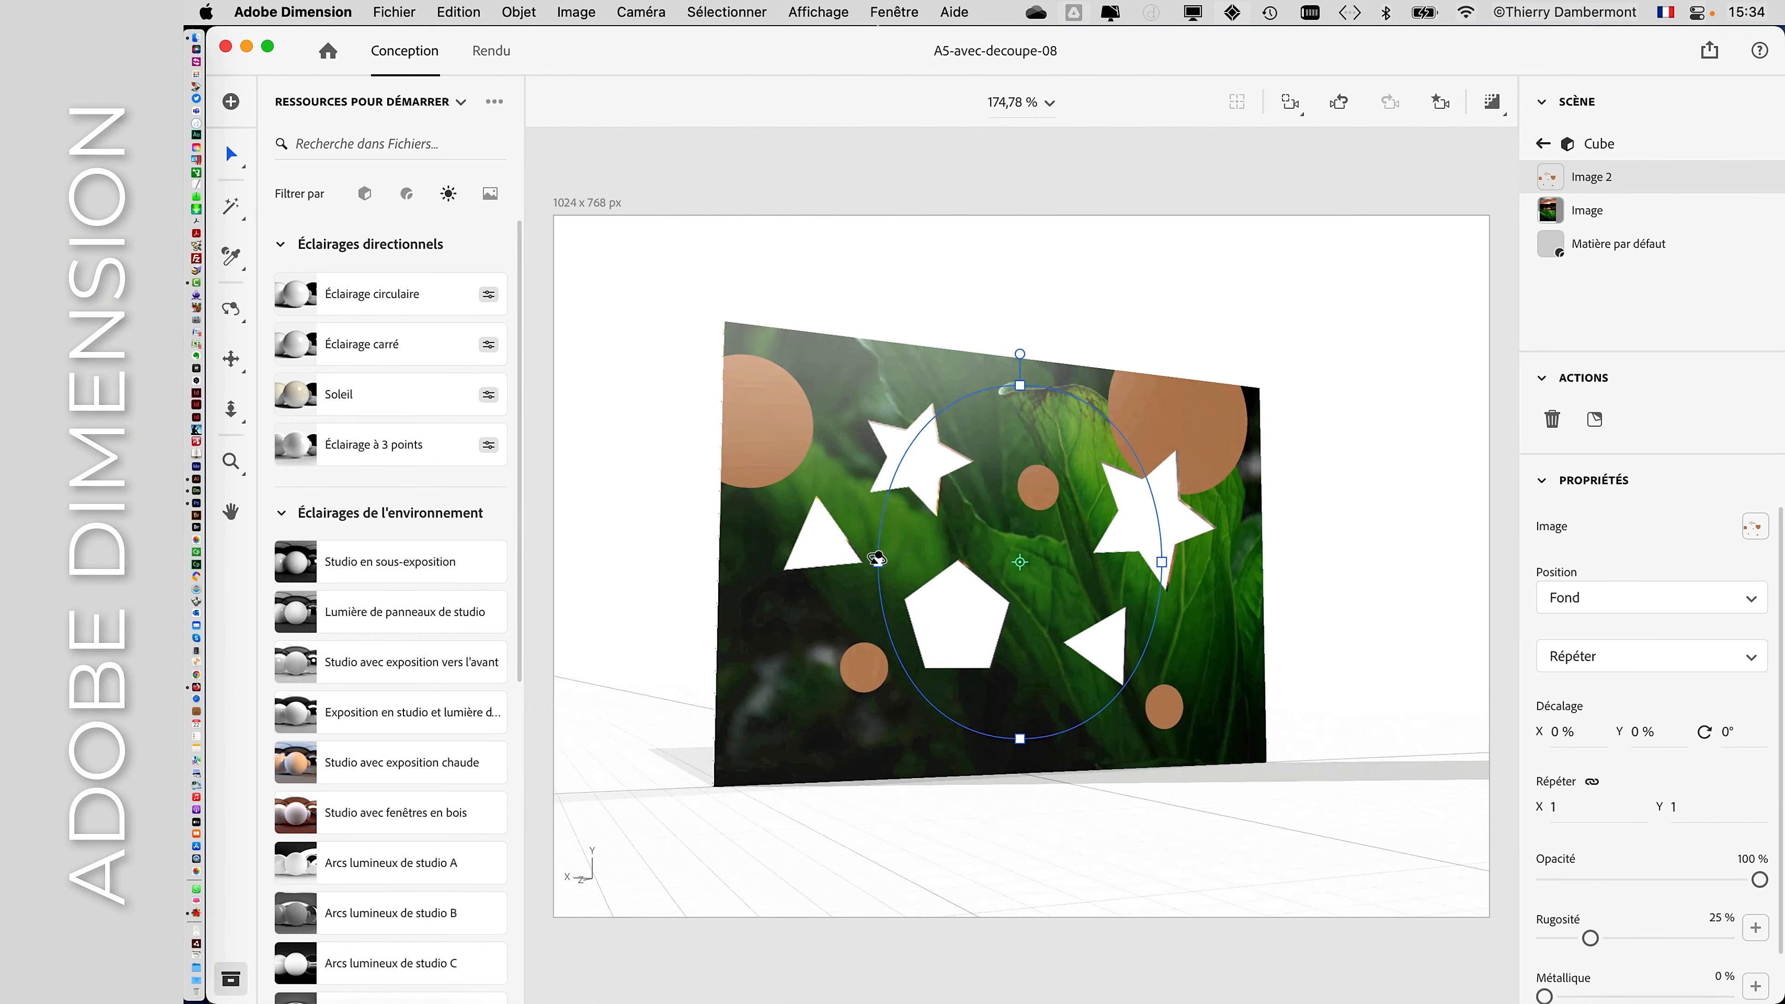
{"action": "right_click_drag", "start_coordinate": [877, 559], "coordinate": [1126, 563]}
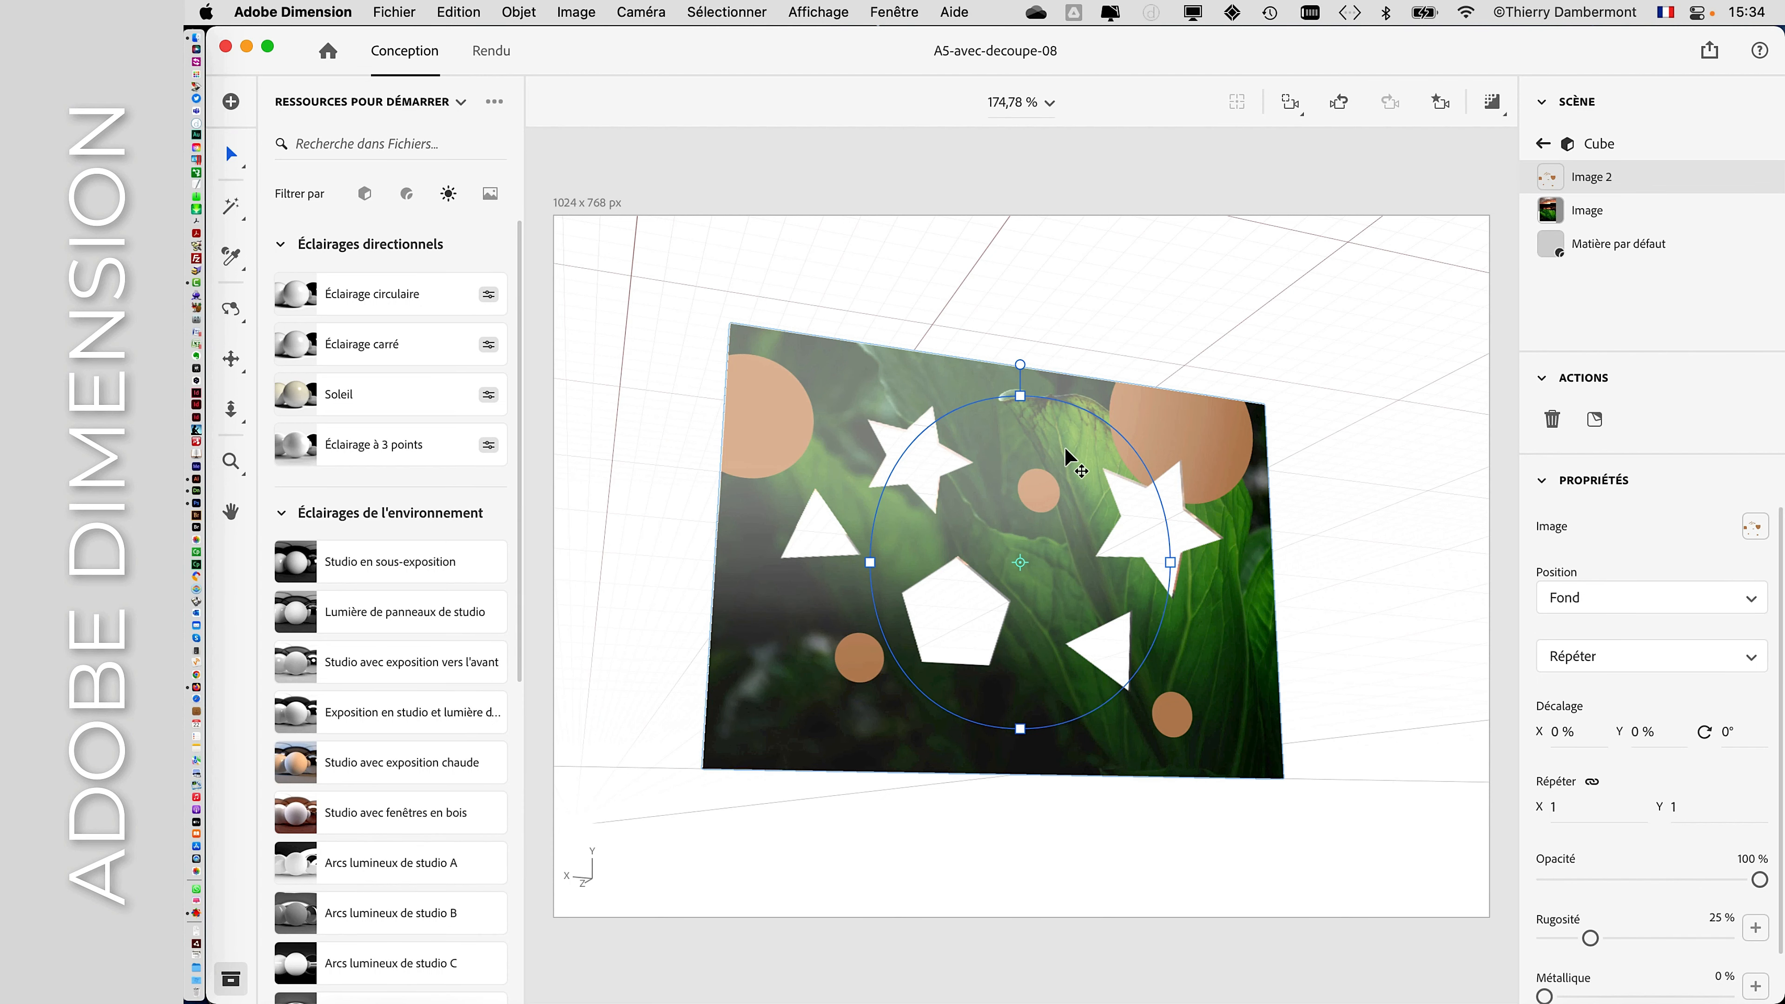
{"action": "right_click_drag", "start_coordinate": [1056, 470], "coordinate": [1238, 545]}
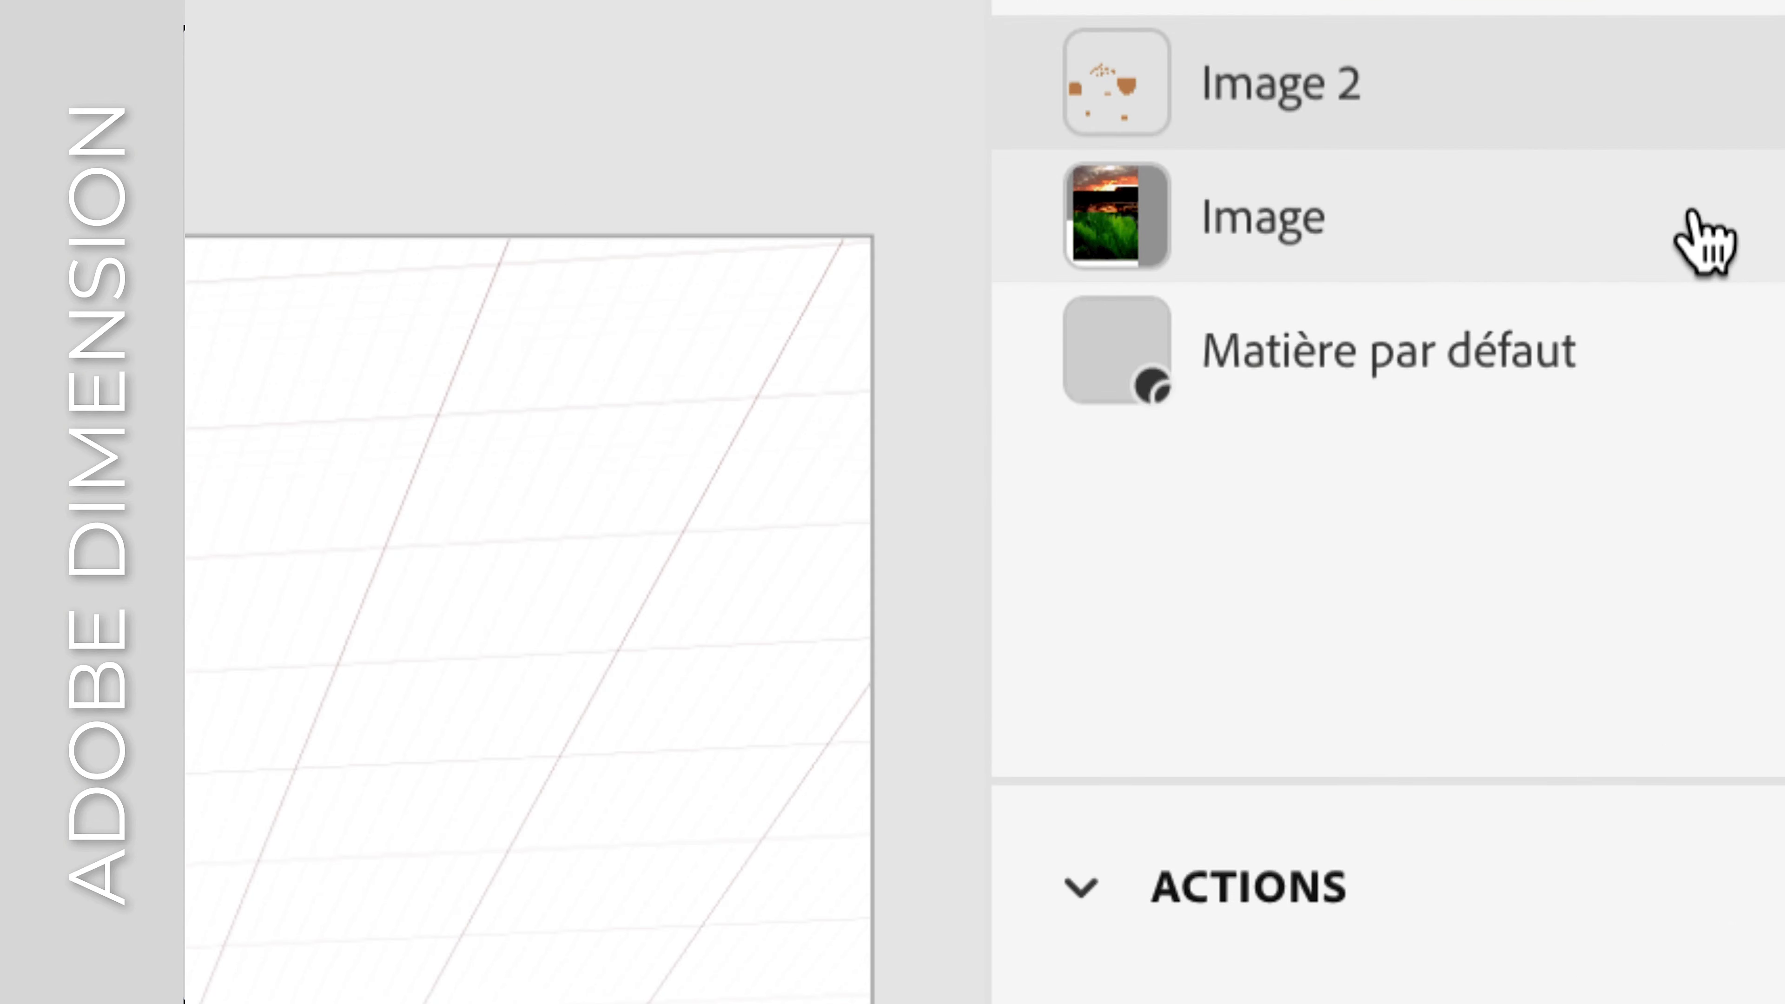
{"action": "left_click", "coordinate": [1690, 222]}
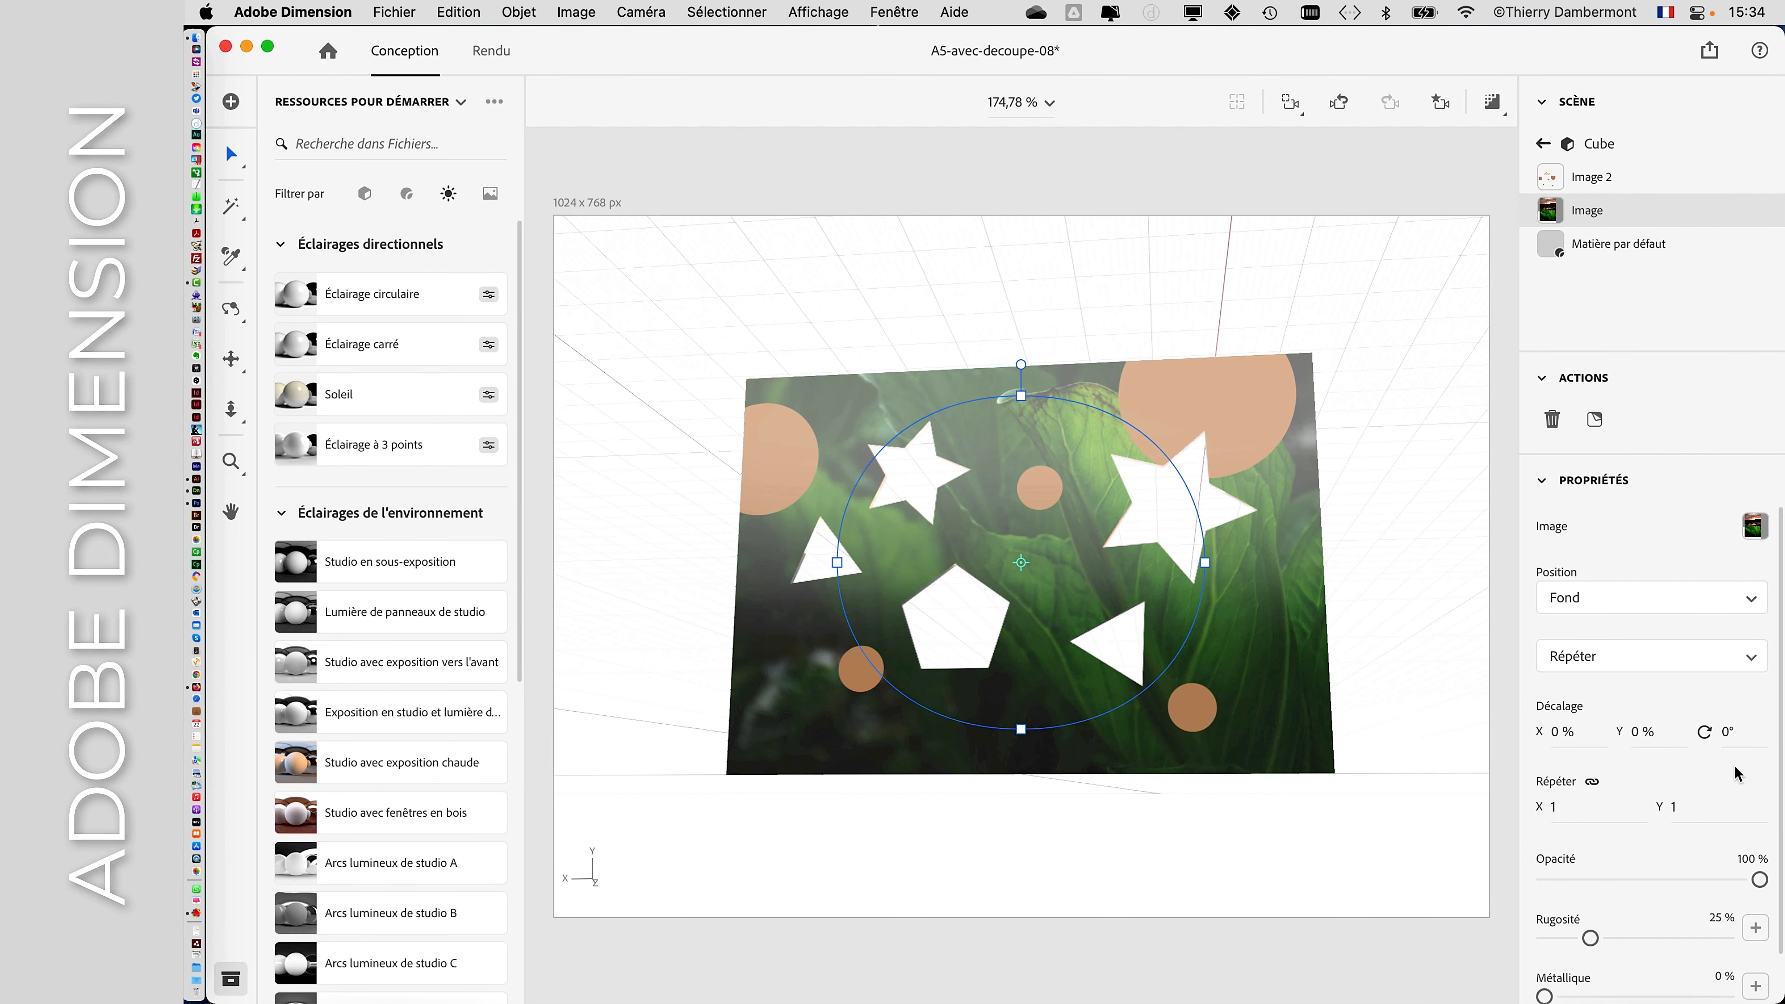
{"action": "left_click_drag", "start_coordinate": [1592, 940], "coordinate": [1473, 932]}
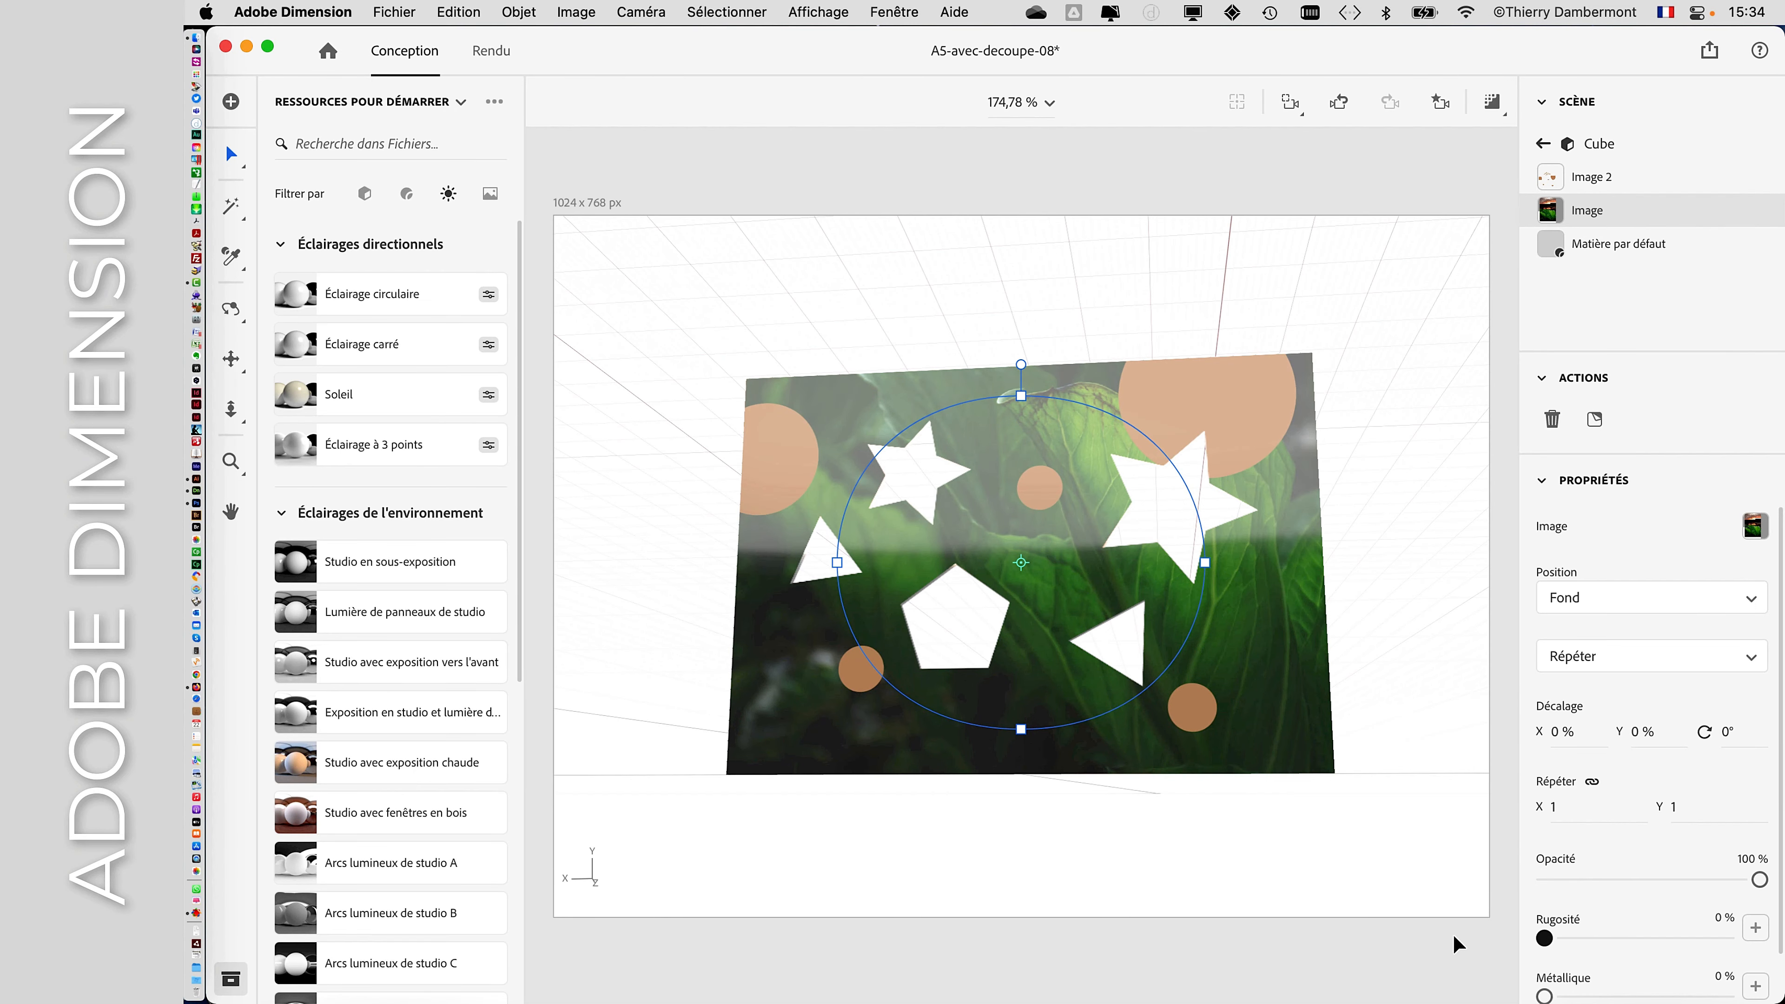
{"action": "middle_click_drag", "start_coordinate": [1201, 788], "coordinate": [1293, 735]}
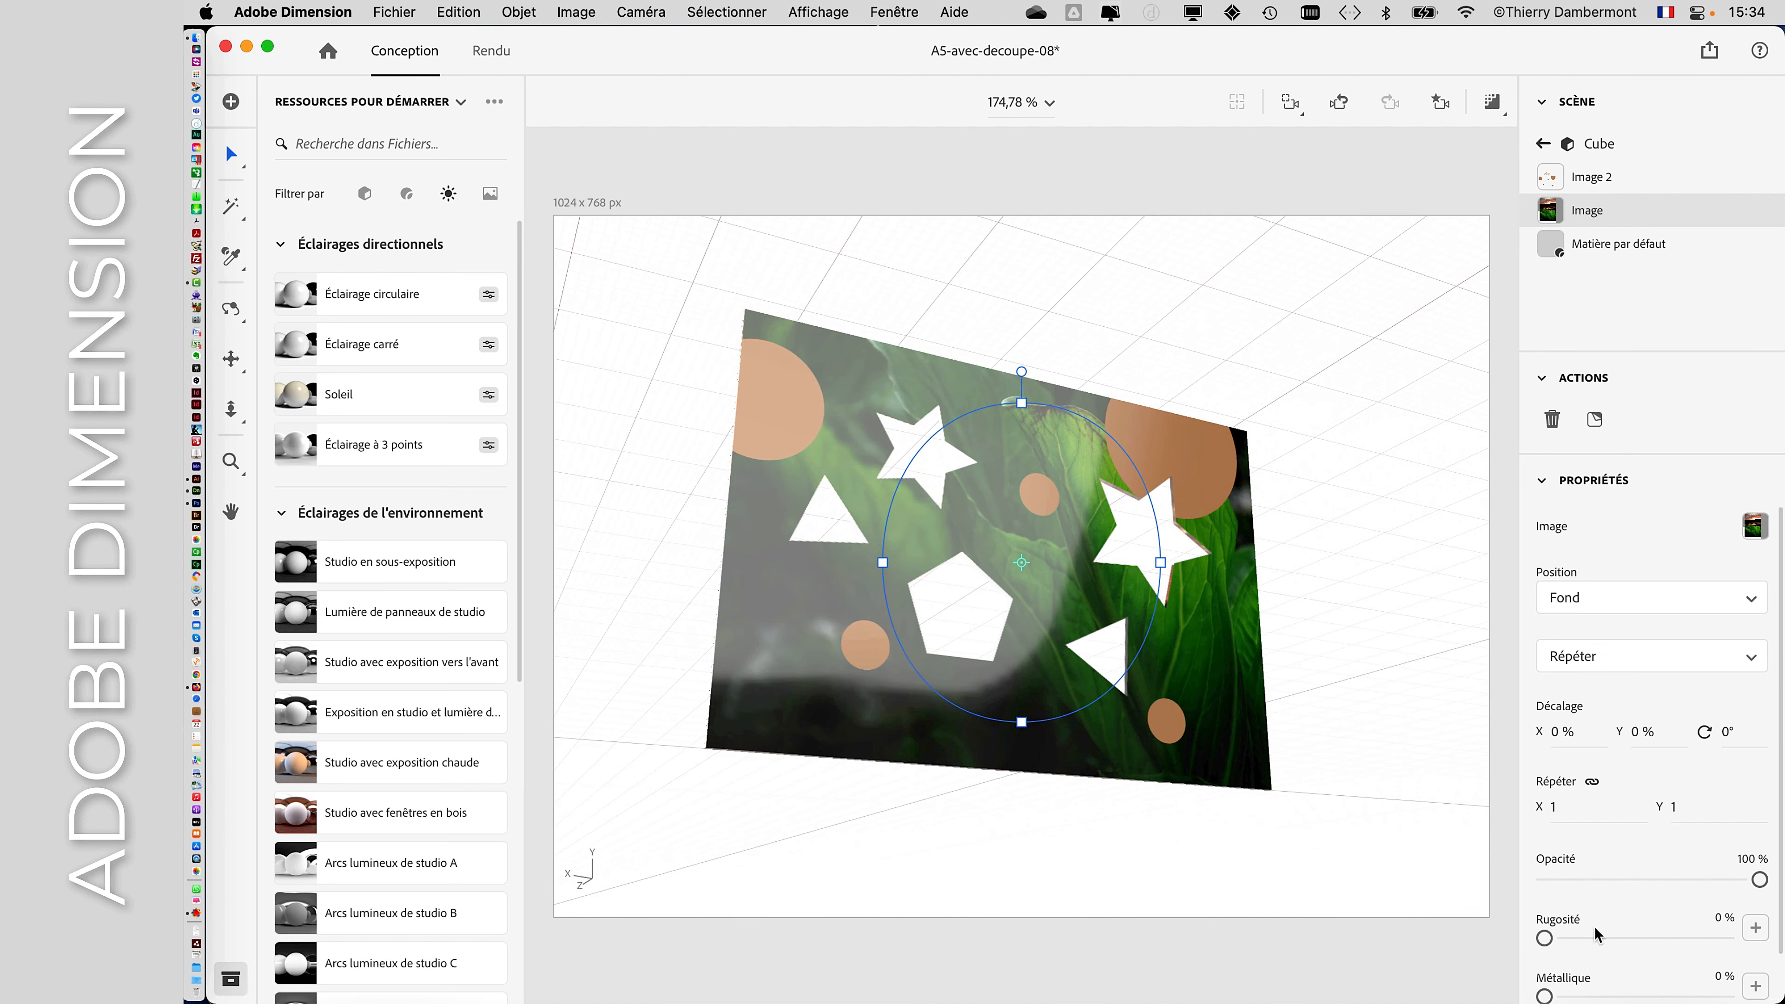
{"action": "left_click_drag", "start_coordinate": [1595, 936], "coordinate": [1781, 942]}
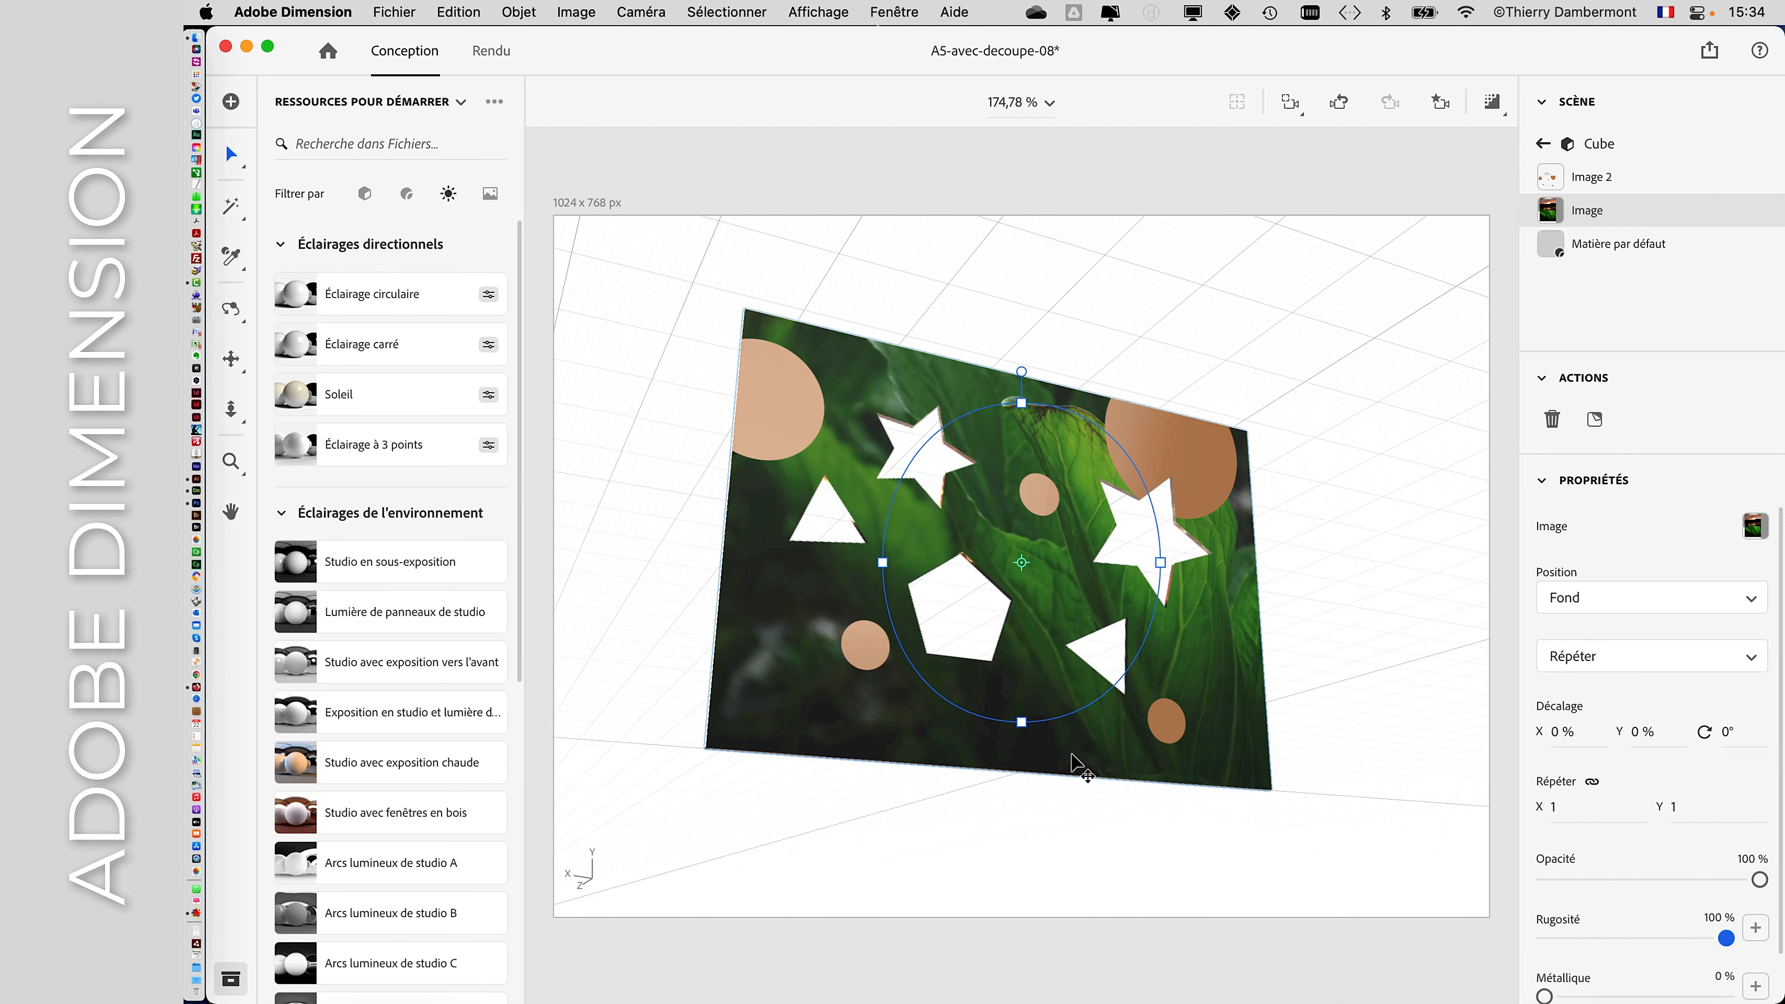
{"action": "middle_click_drag", "start_coordinate": [1082, 768], "coordinate": [1047, 735]}
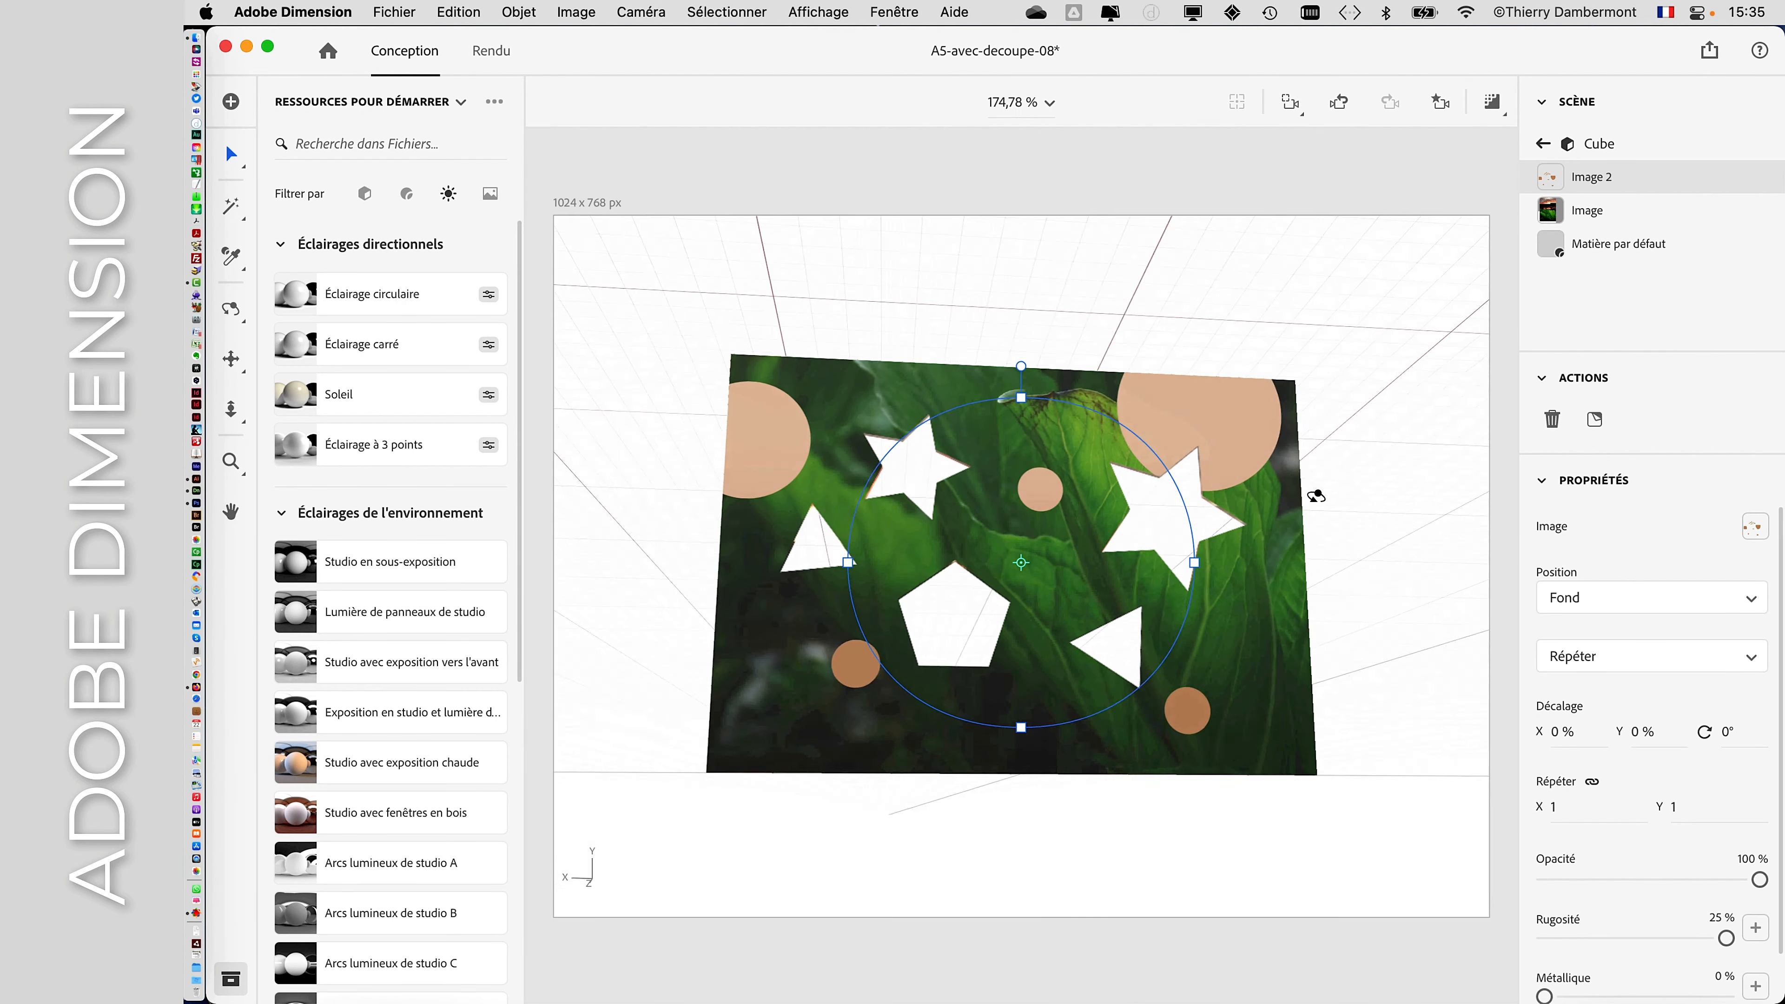
- Set the roughness of the gold decoration layer "Image 2" to 0 % and raise its metallic value
{"action": "left_click_drag", "start_coordinate": [1724, 941], "coordinate": [1522, 942]}
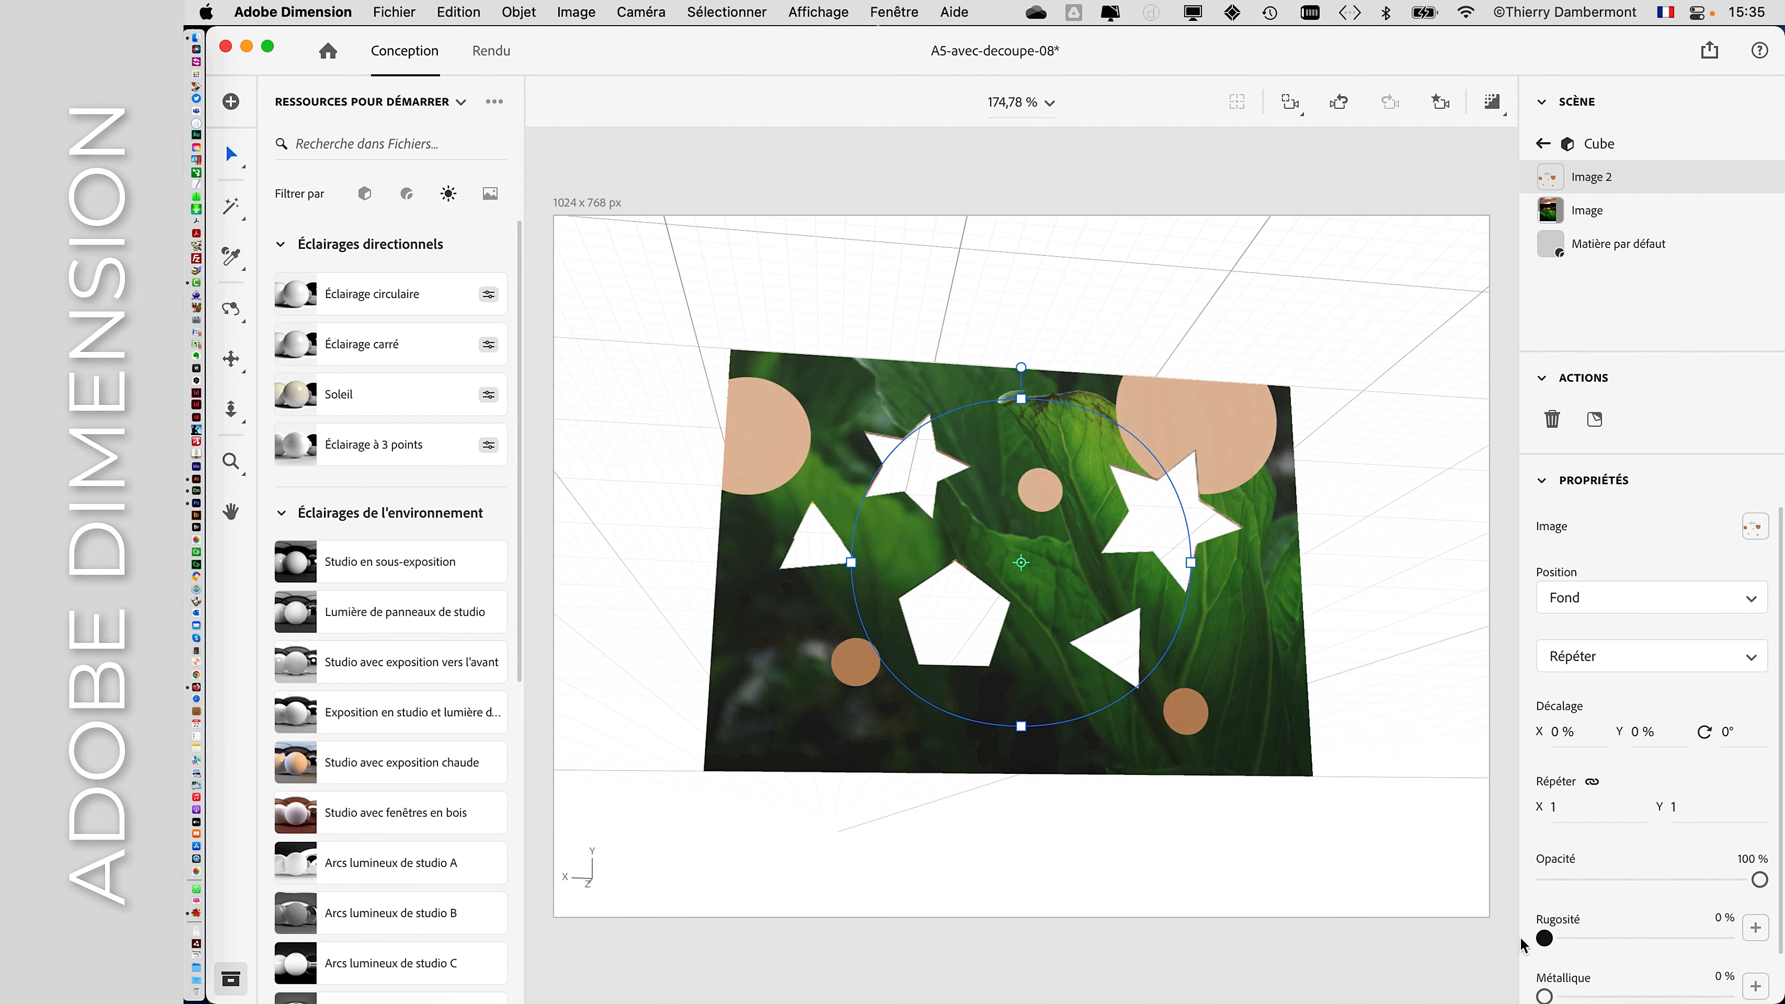
{"action": "middle_click_drag", "start_coordinate": [1206, 740], "coordinate": [1257, 713]}
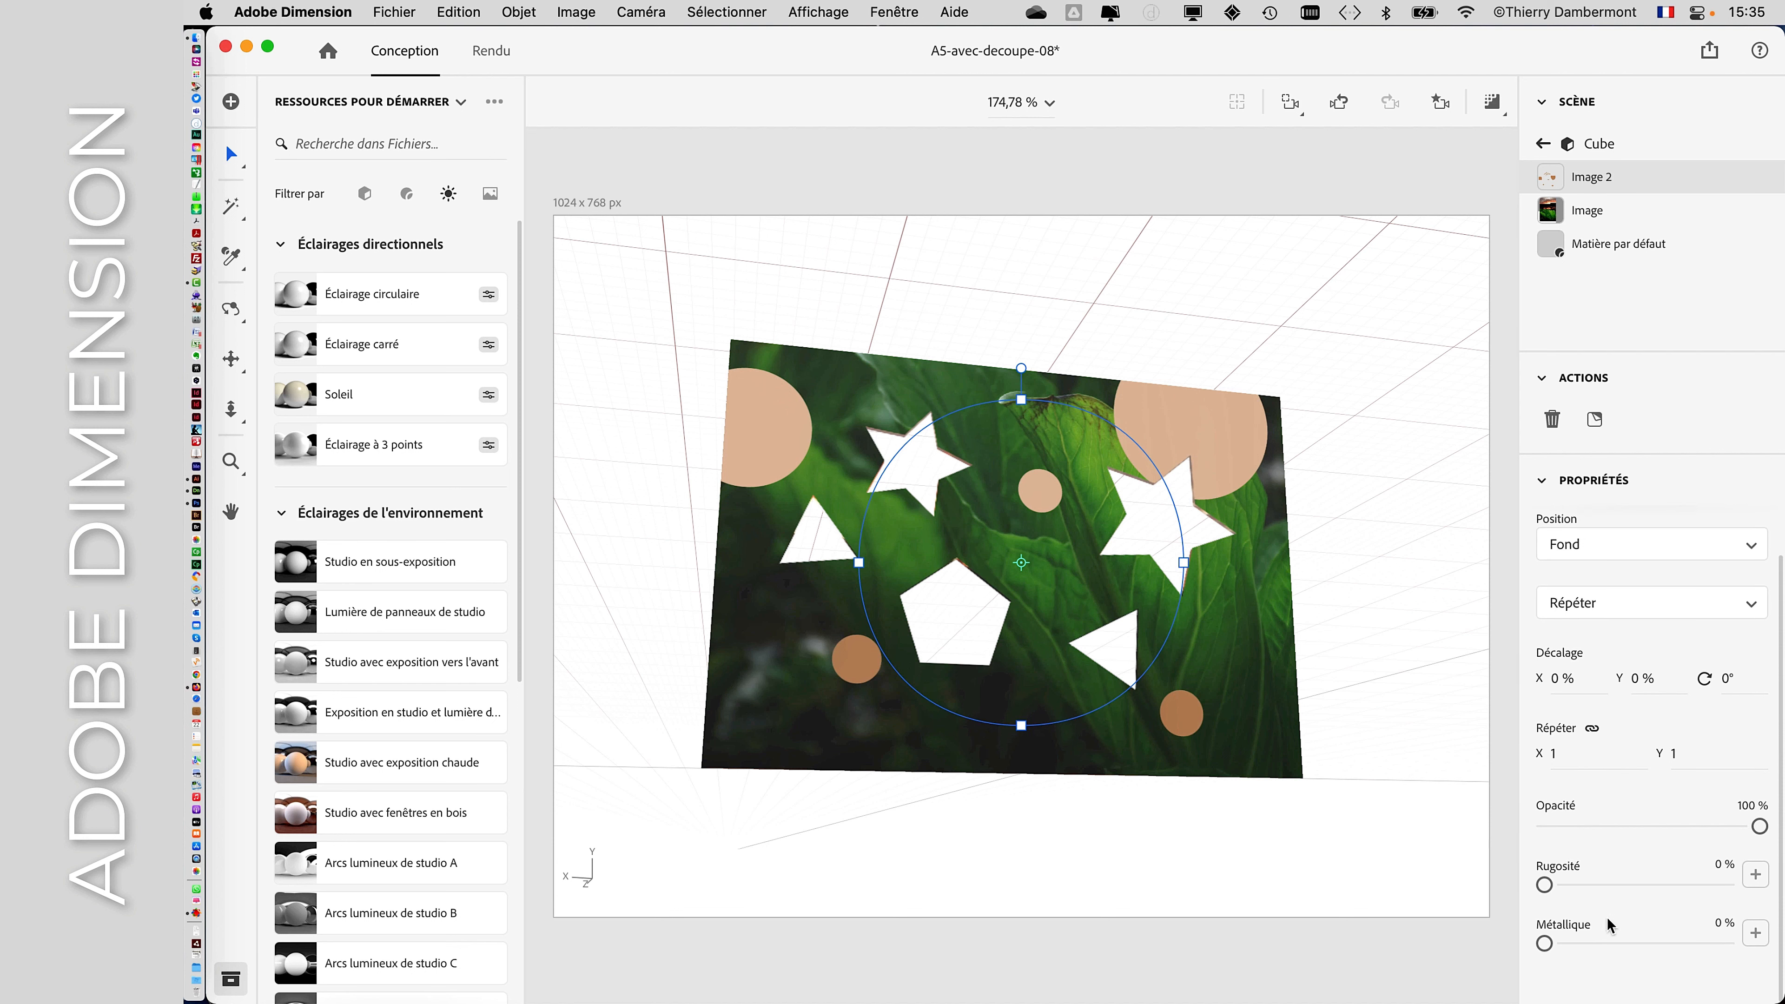
{"action": "mouse_move", "coordinate": [1591, 944]}
{"action": "left_mouse_down"}
{"action": "mouse_move", "coordinate": [1669, 943]}
{"action": "mouse_move", "coordinate": [1539, 943]}
{"action": "mouse_move", "coordinate": [1592, 942]}
{"action": "left_mouse_up"}
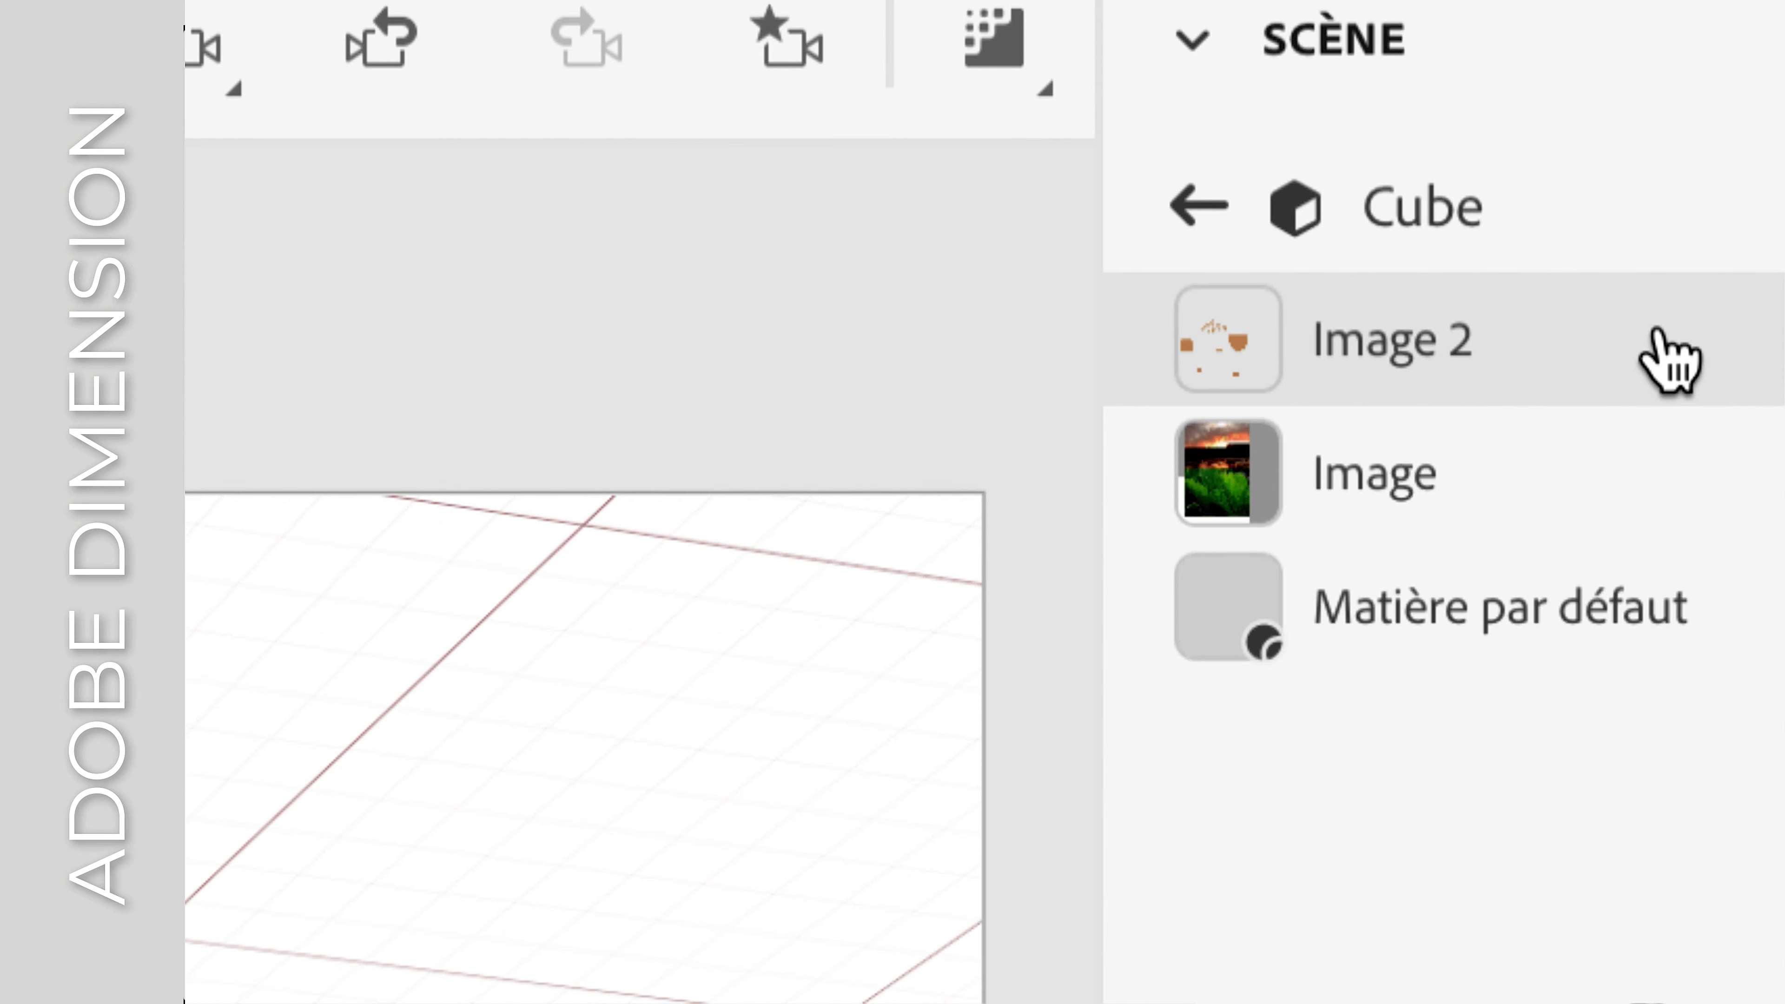
- Compare the cube's two image layers and set the photo layer "Image" back to 100 % roughness
{"action": "left_click", "coordinate": [1662, 338]}
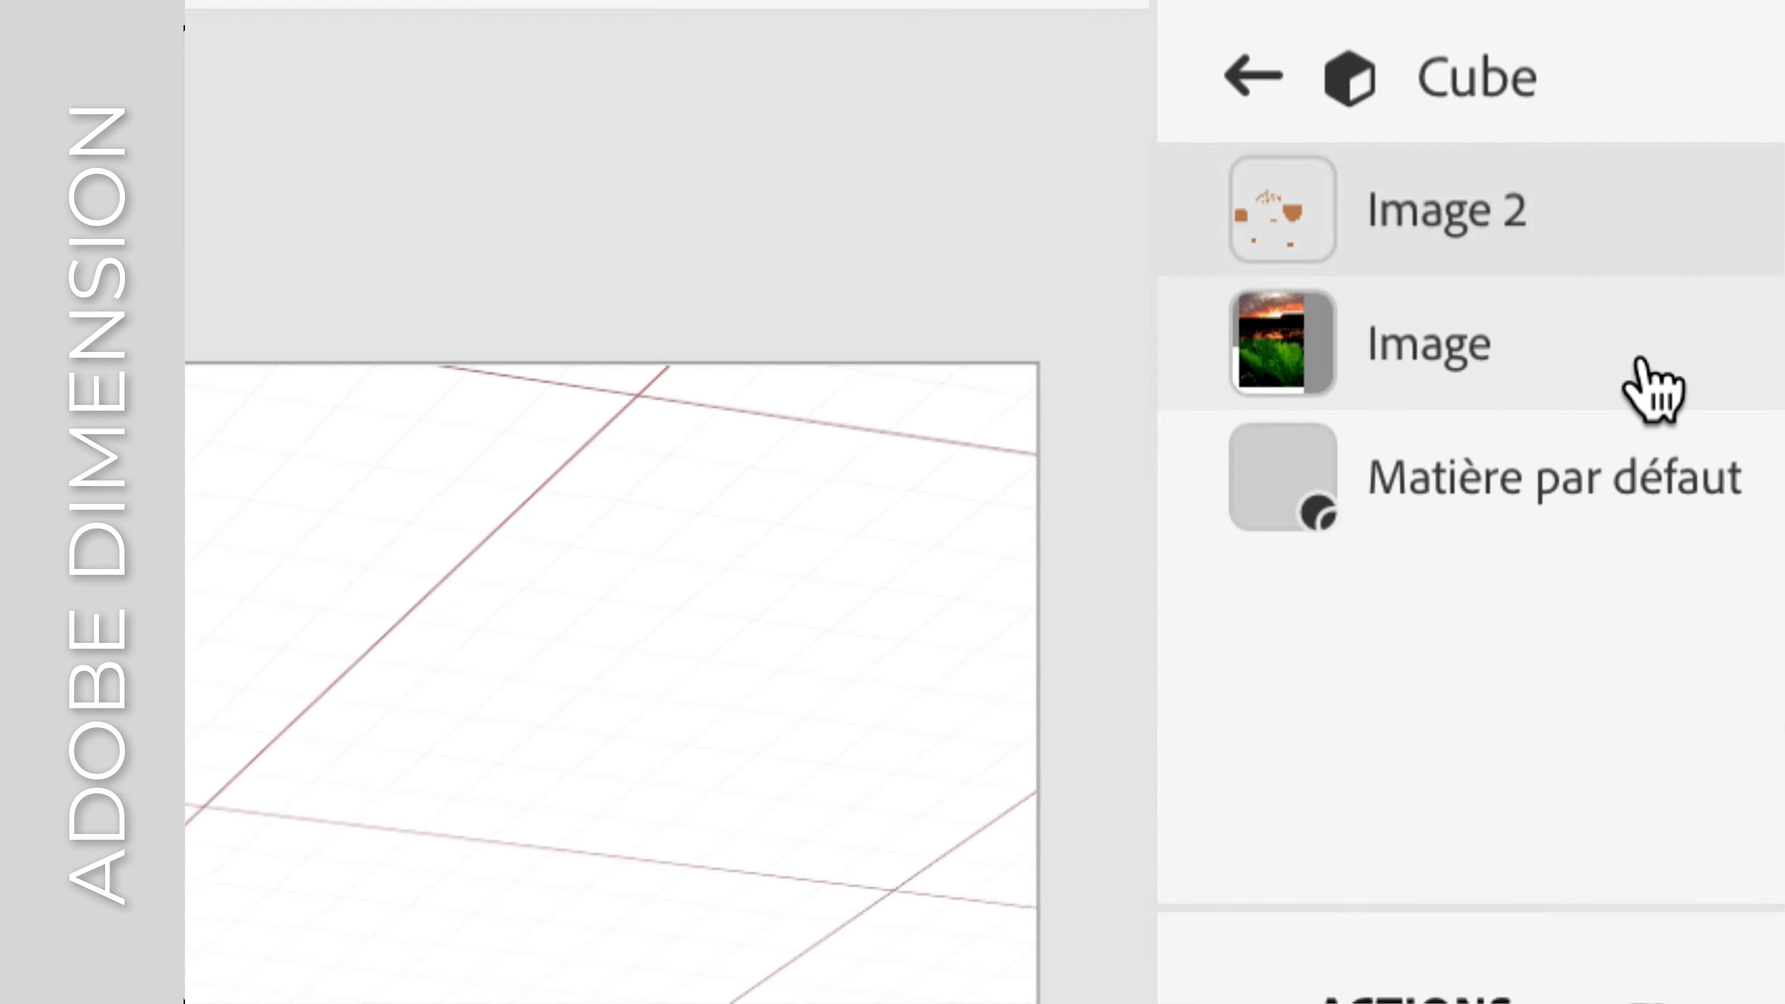
{"action": "left_click", "coordinate": [1647, 387]}
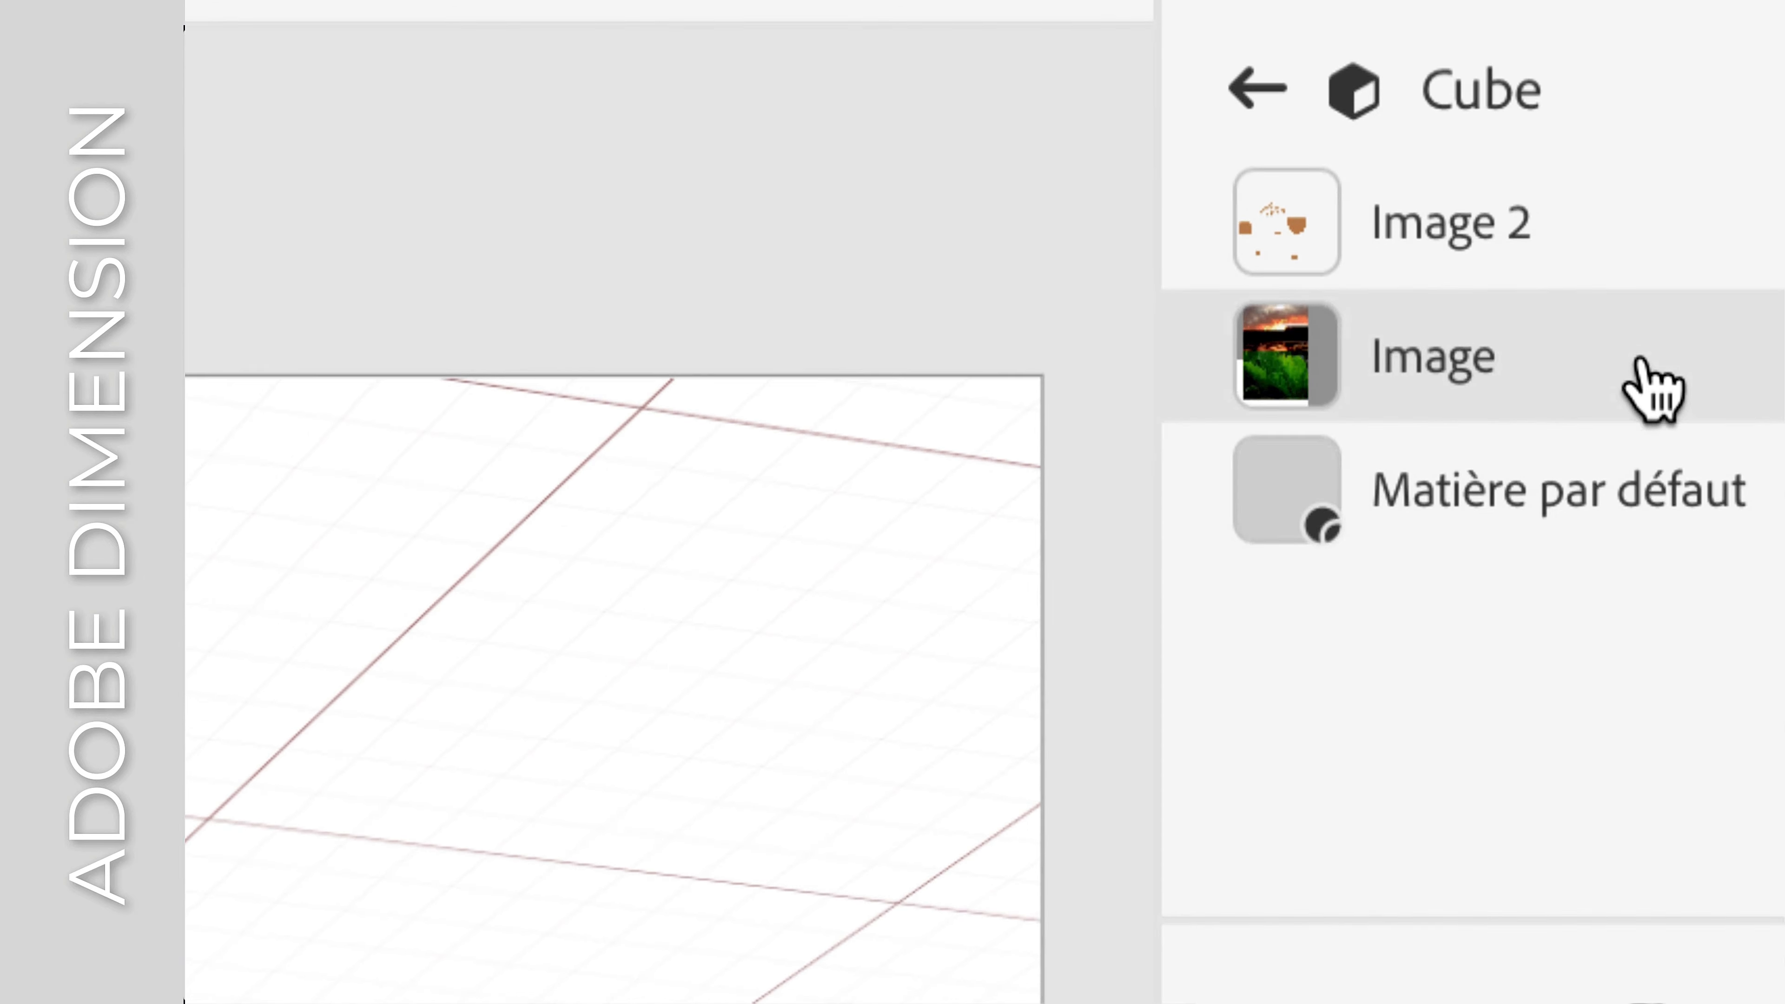
{"action": "left_click", "coordinate": [1626, 387]}
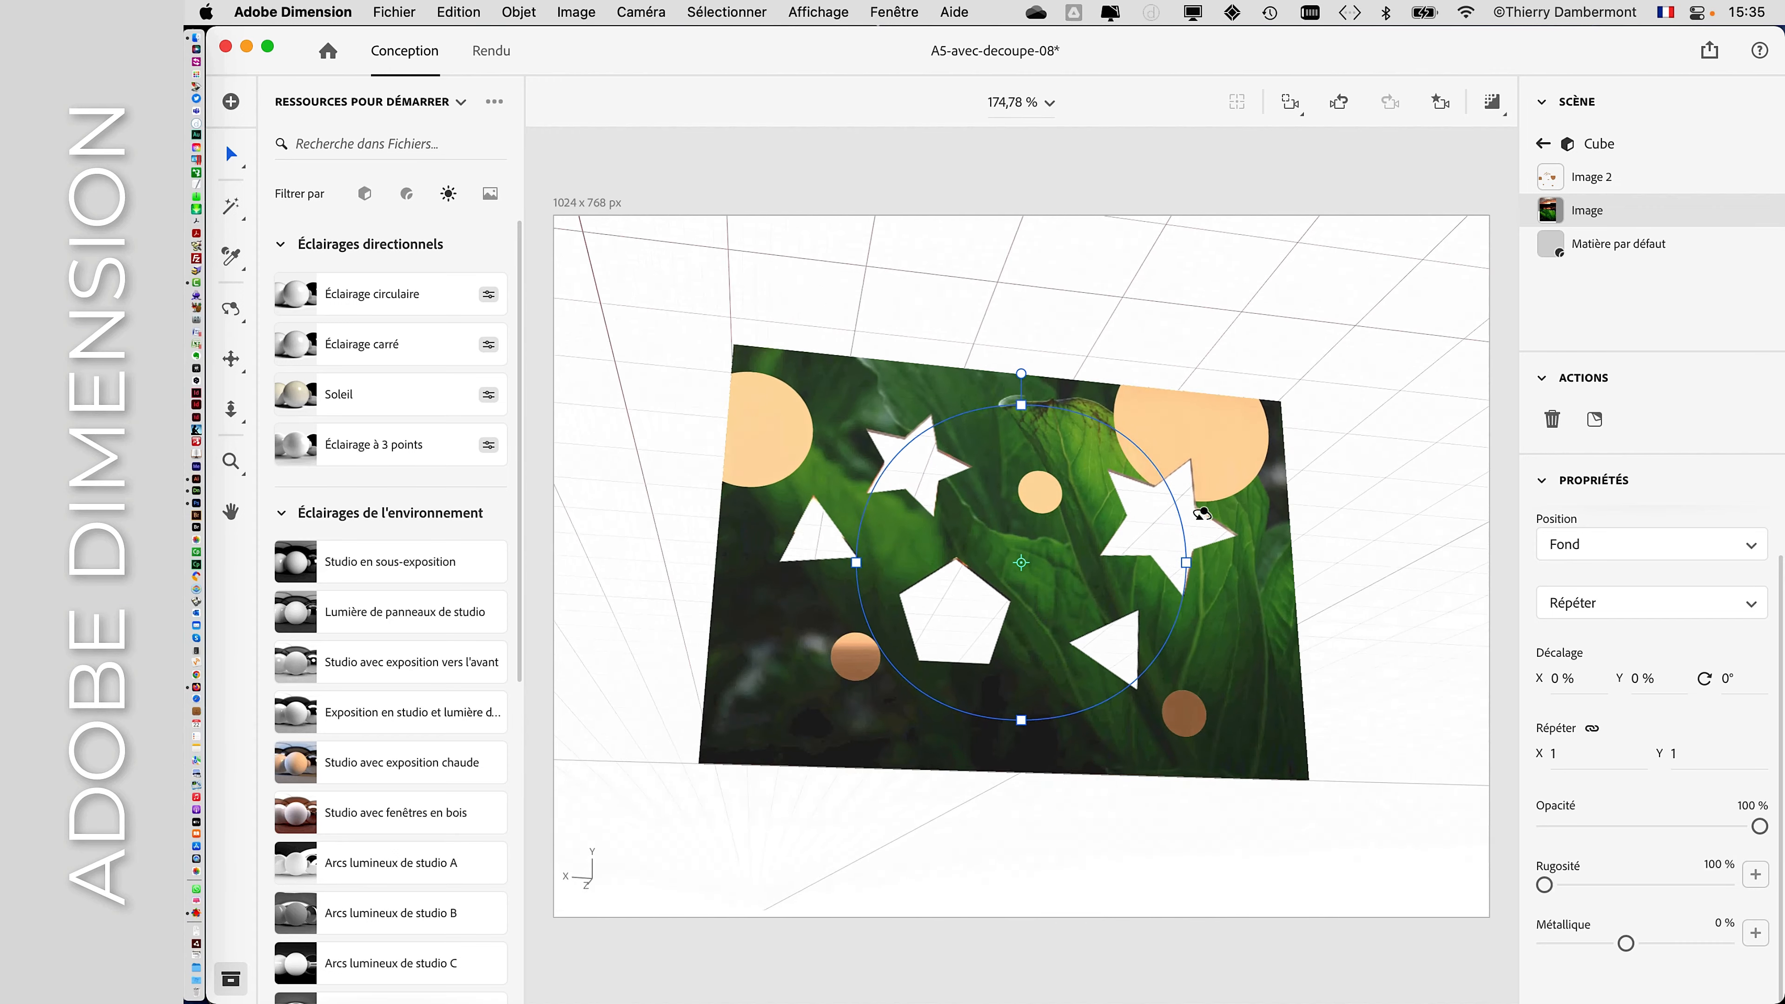
{"action": "left_click_drag", "start_coordinate": [1544, 887], "coordinate": [1766, 895]}
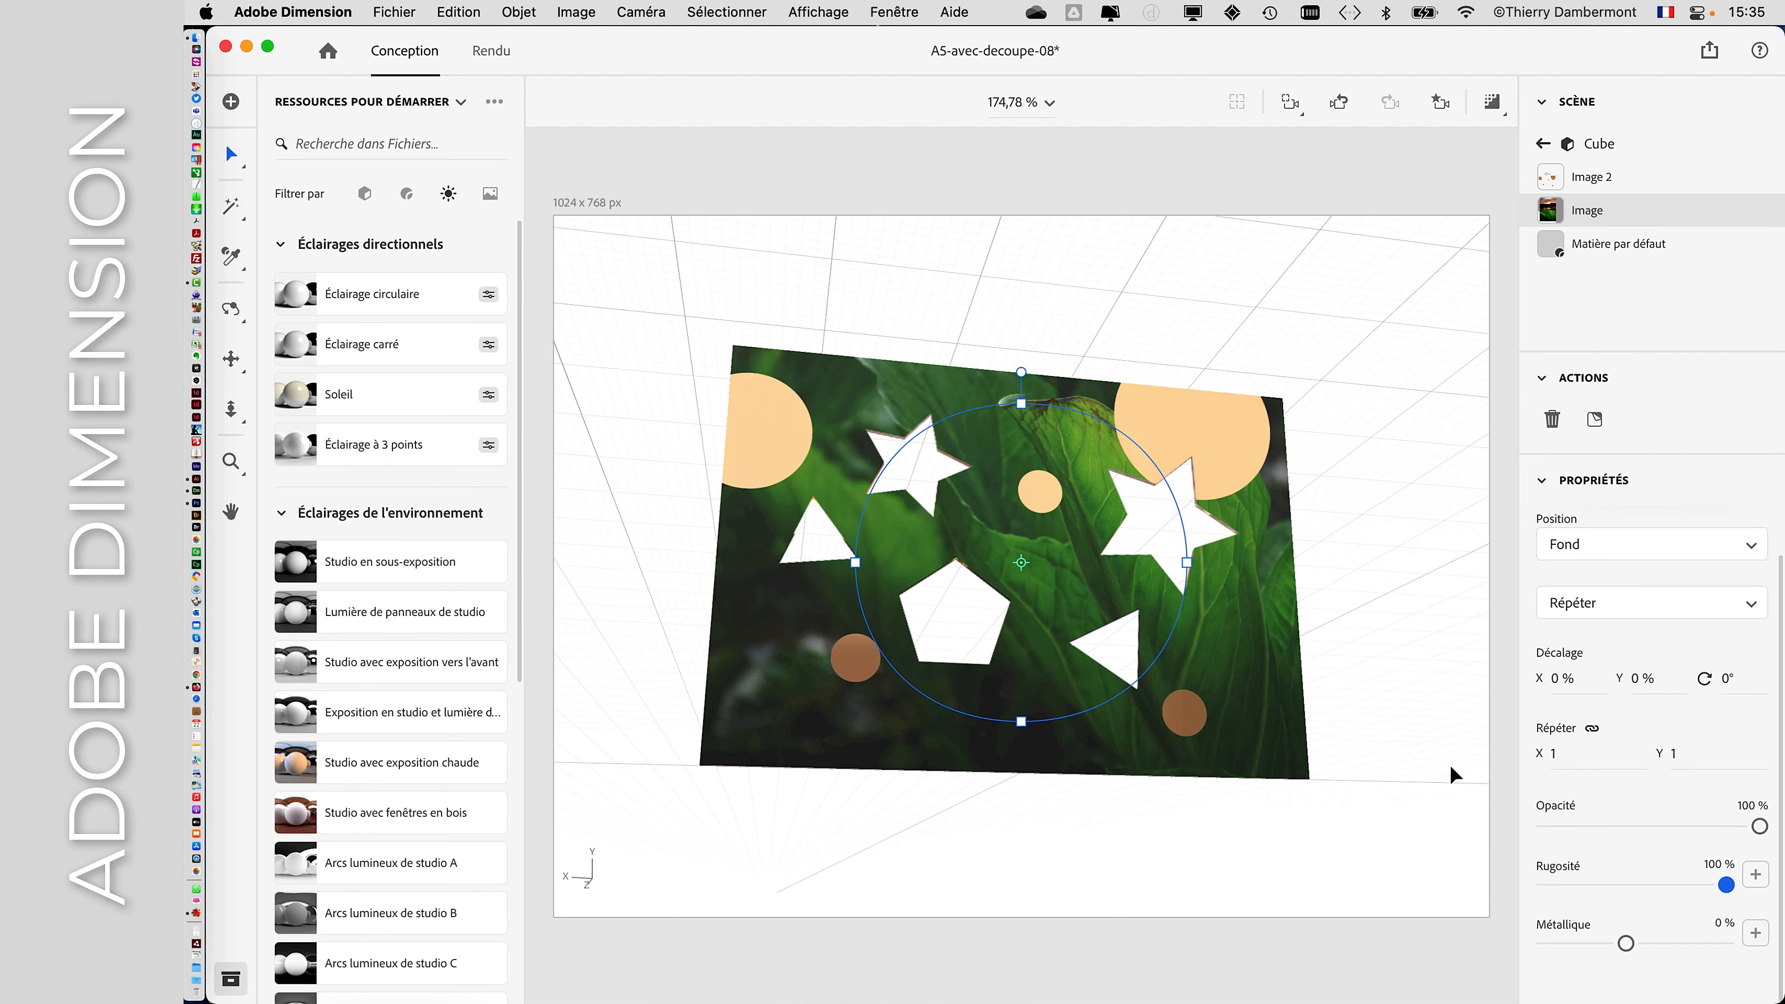
{"action": "left_click_drag", "start_coordinate": [1452, 773], "coordinate": [871, 534]}
- Save the scene under the new name A5-avec-decoupe-09.dn in the "cours 11" folder
{"action": "left_click", "coordinate": [393, 12]}
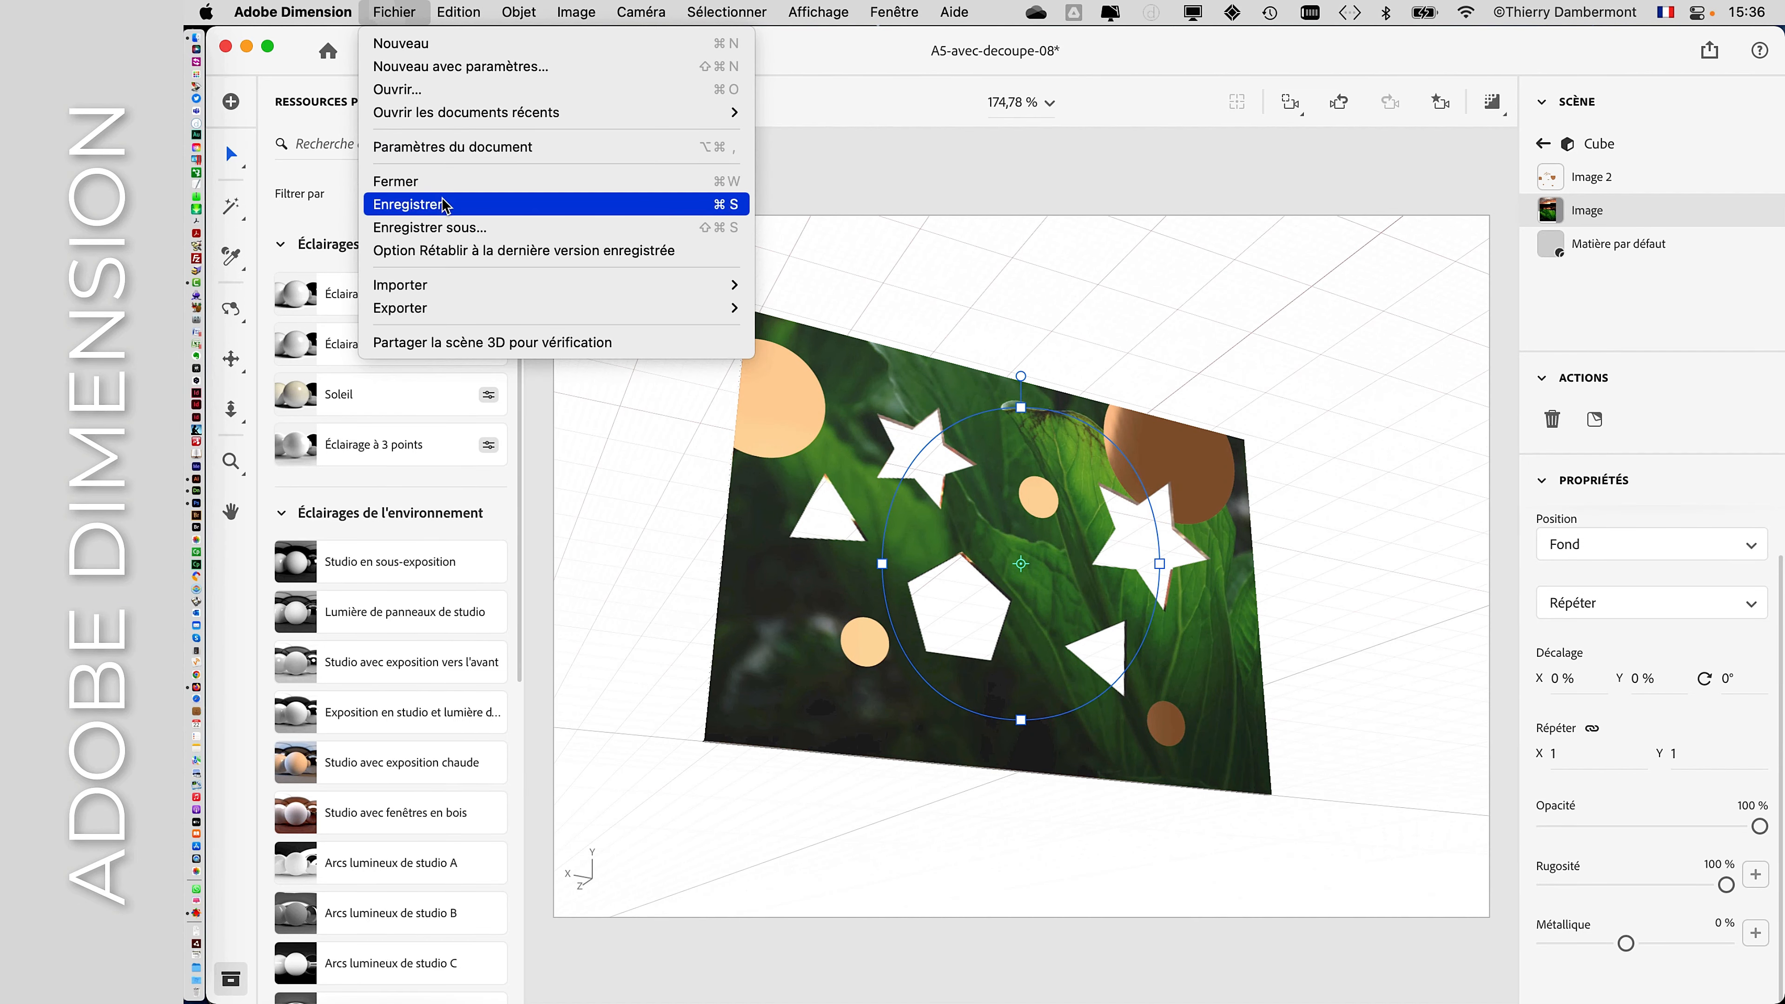
{"action": "left_click", "coordinate": [1064, 349]}
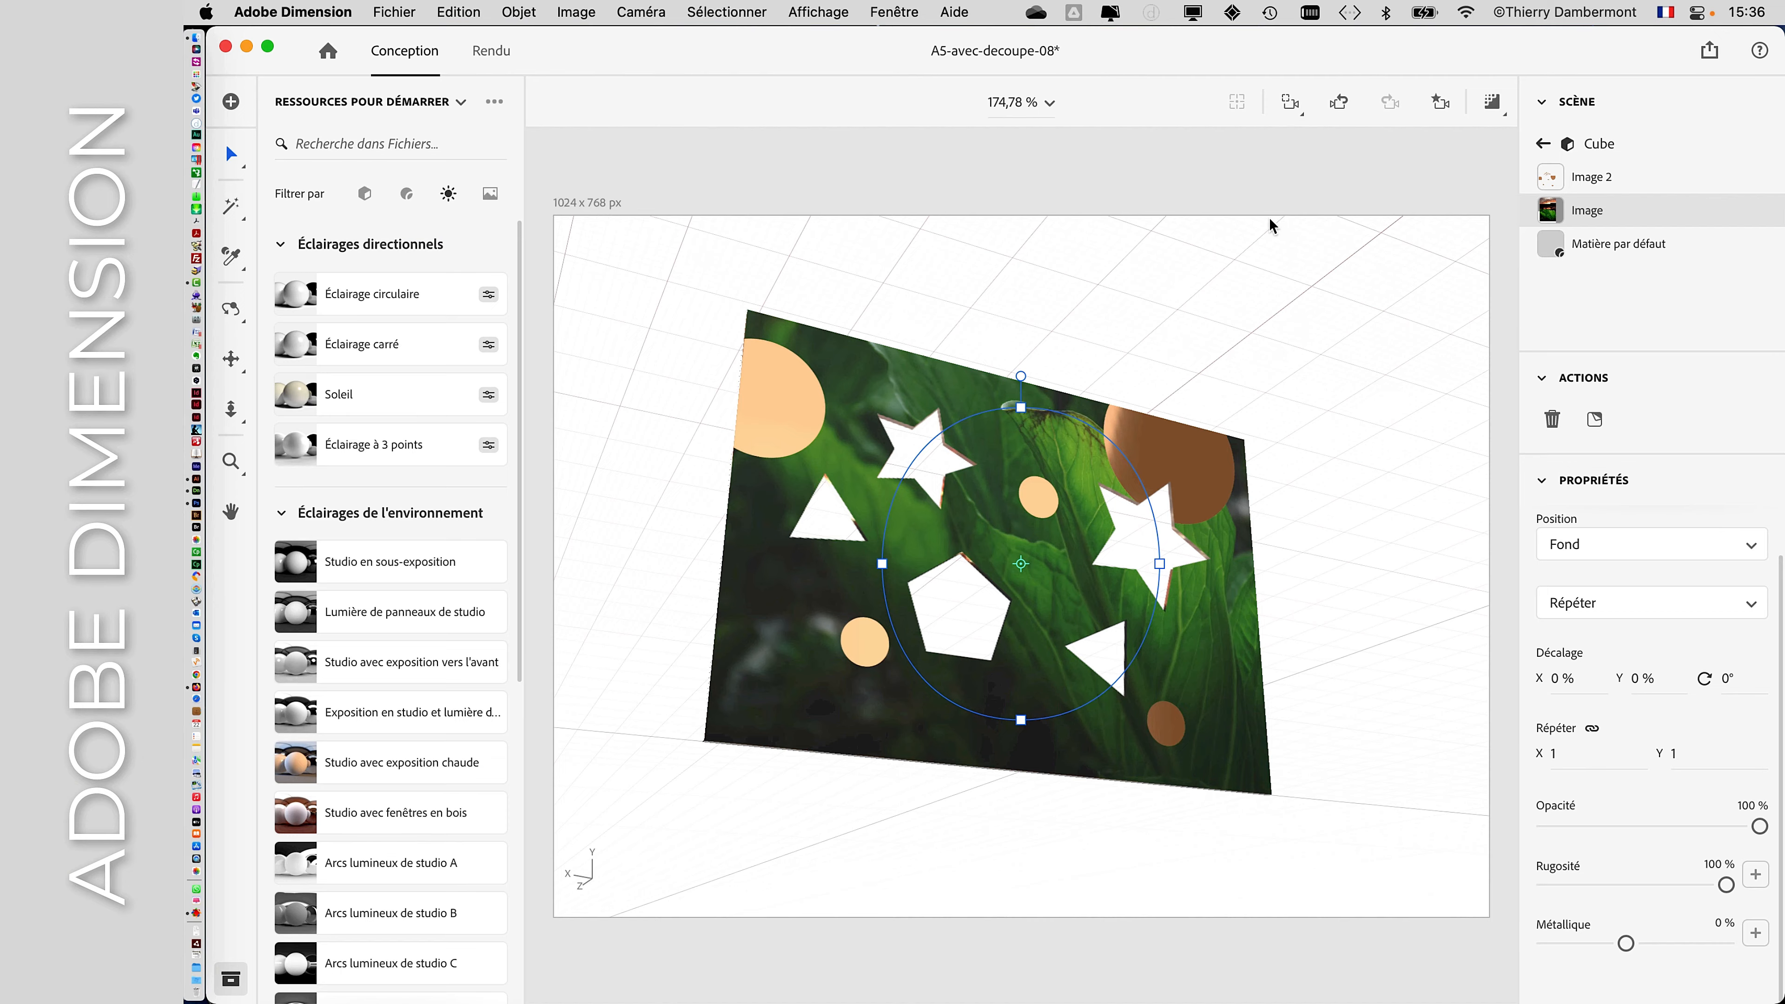
{"action": "key", "text": "super+shift+s"}
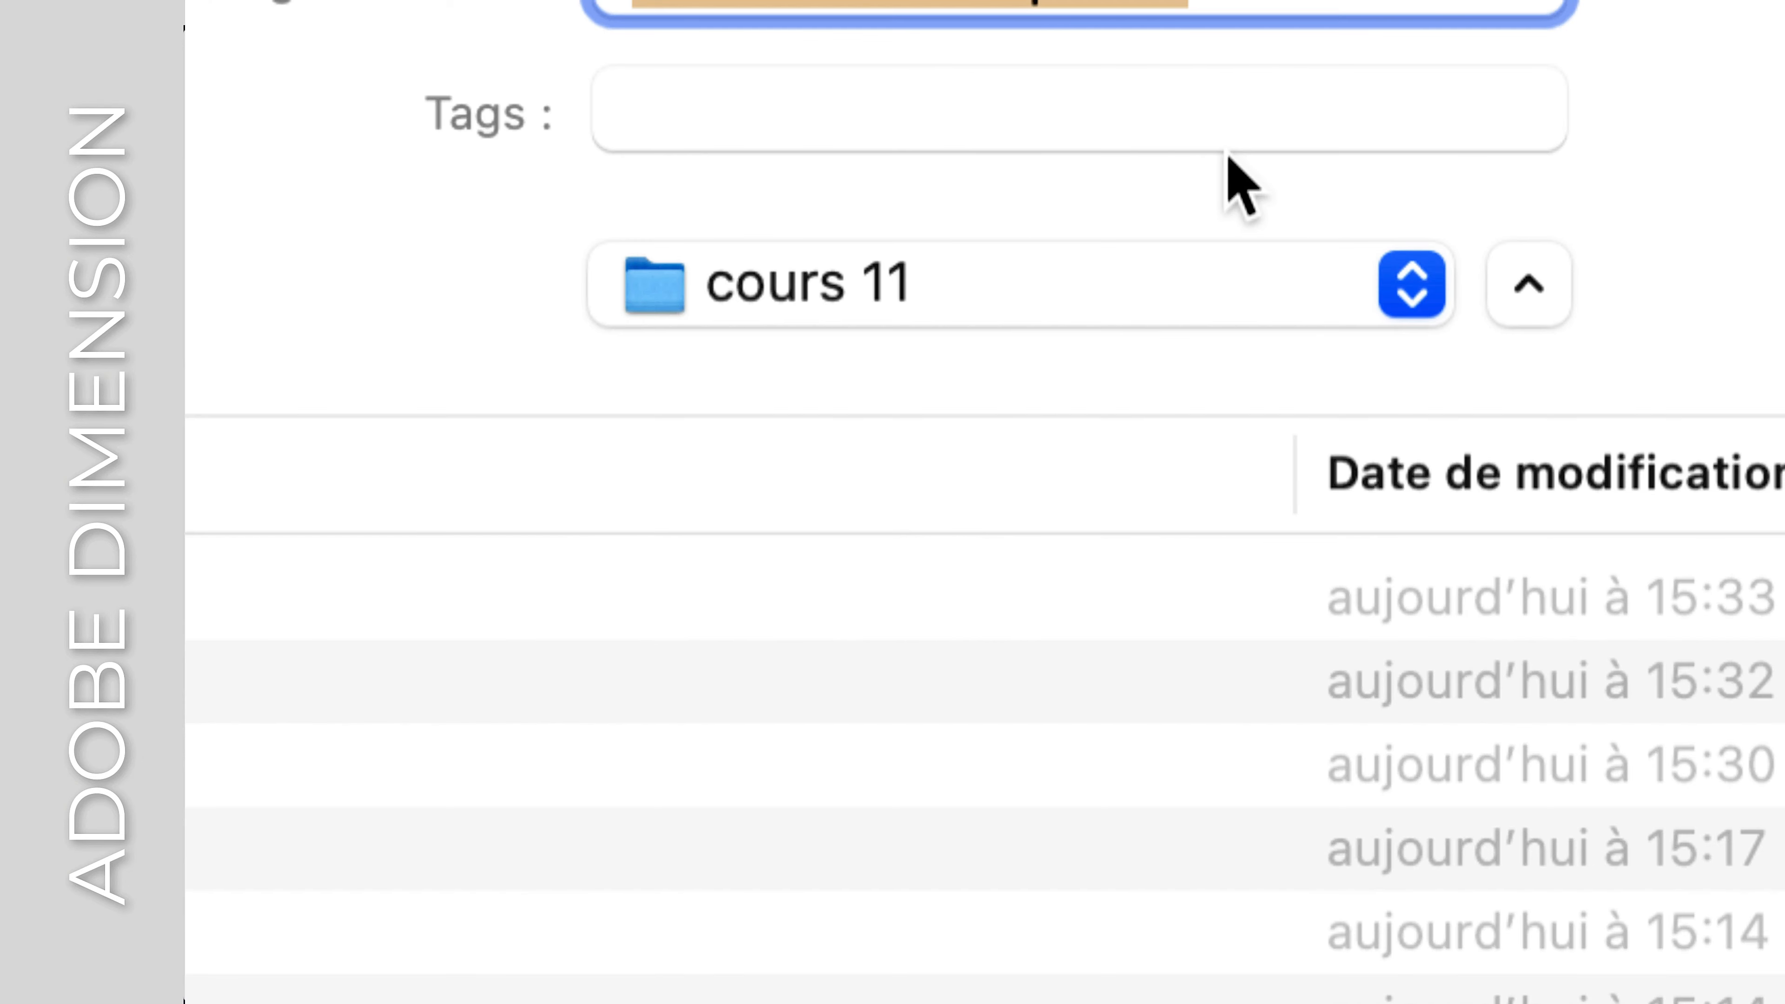
{"action": "left_click", "coordinate": [1217, 123]}
{"action": "key", "text": "shift+Right"}
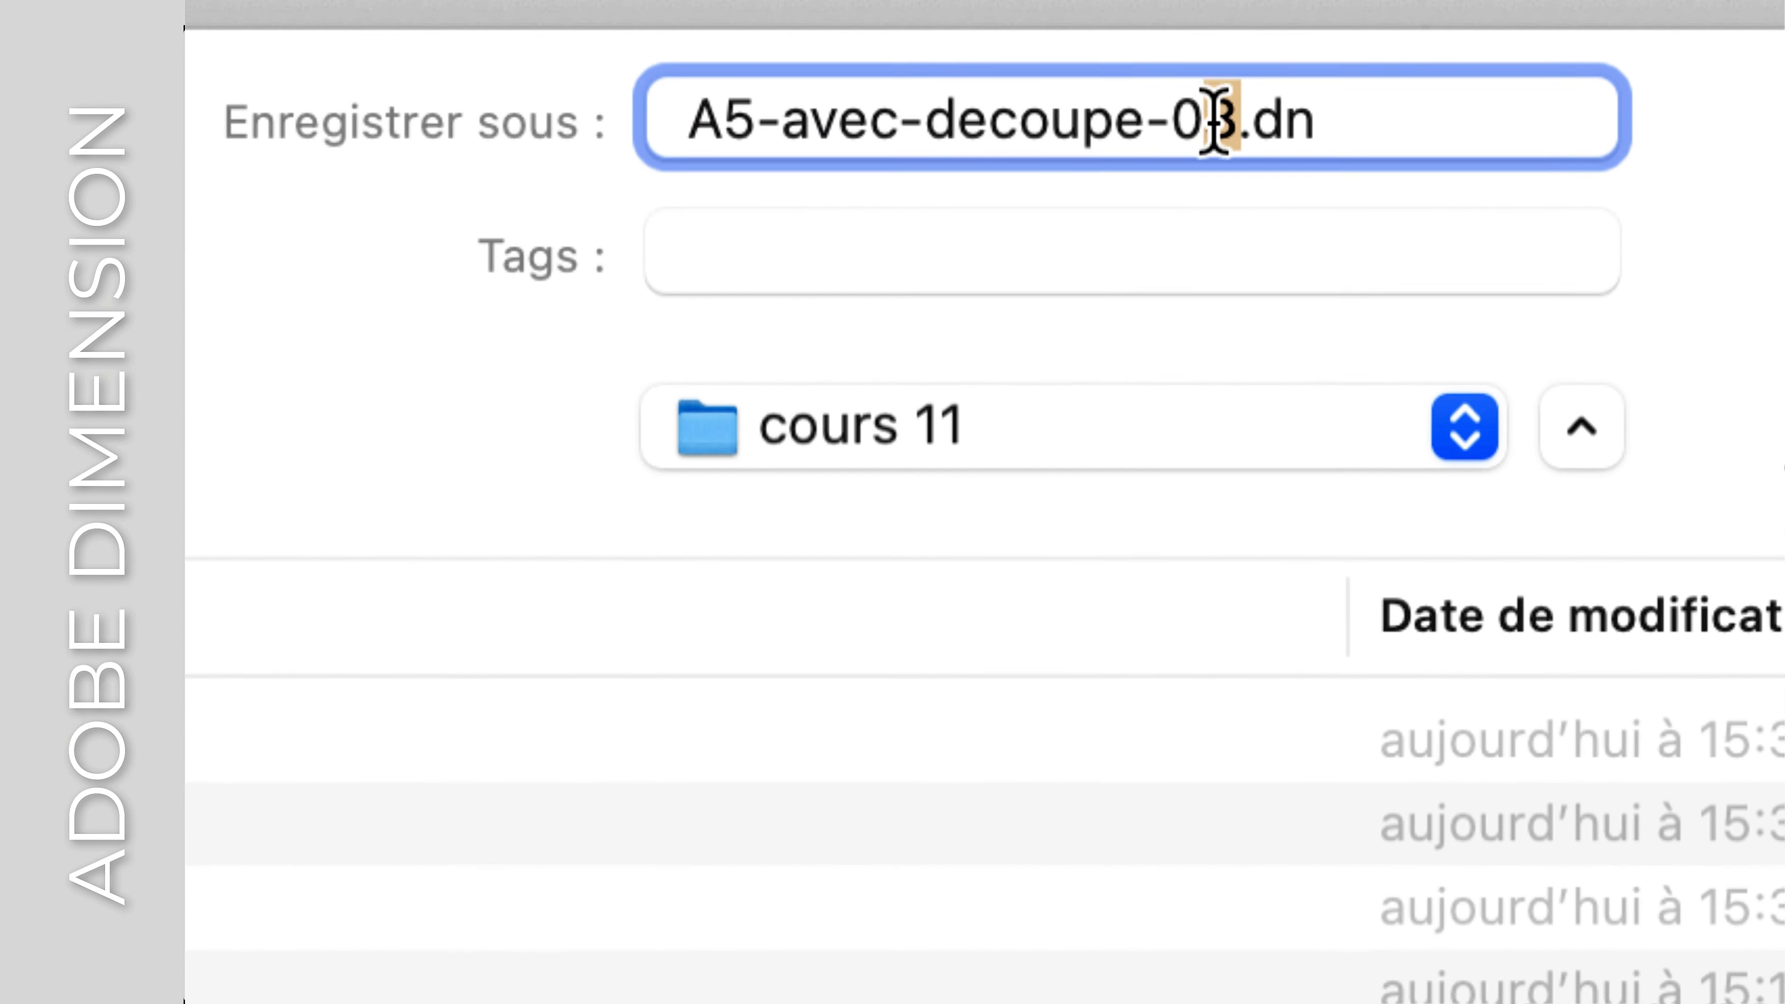
{"action": "type", "text": "9"}
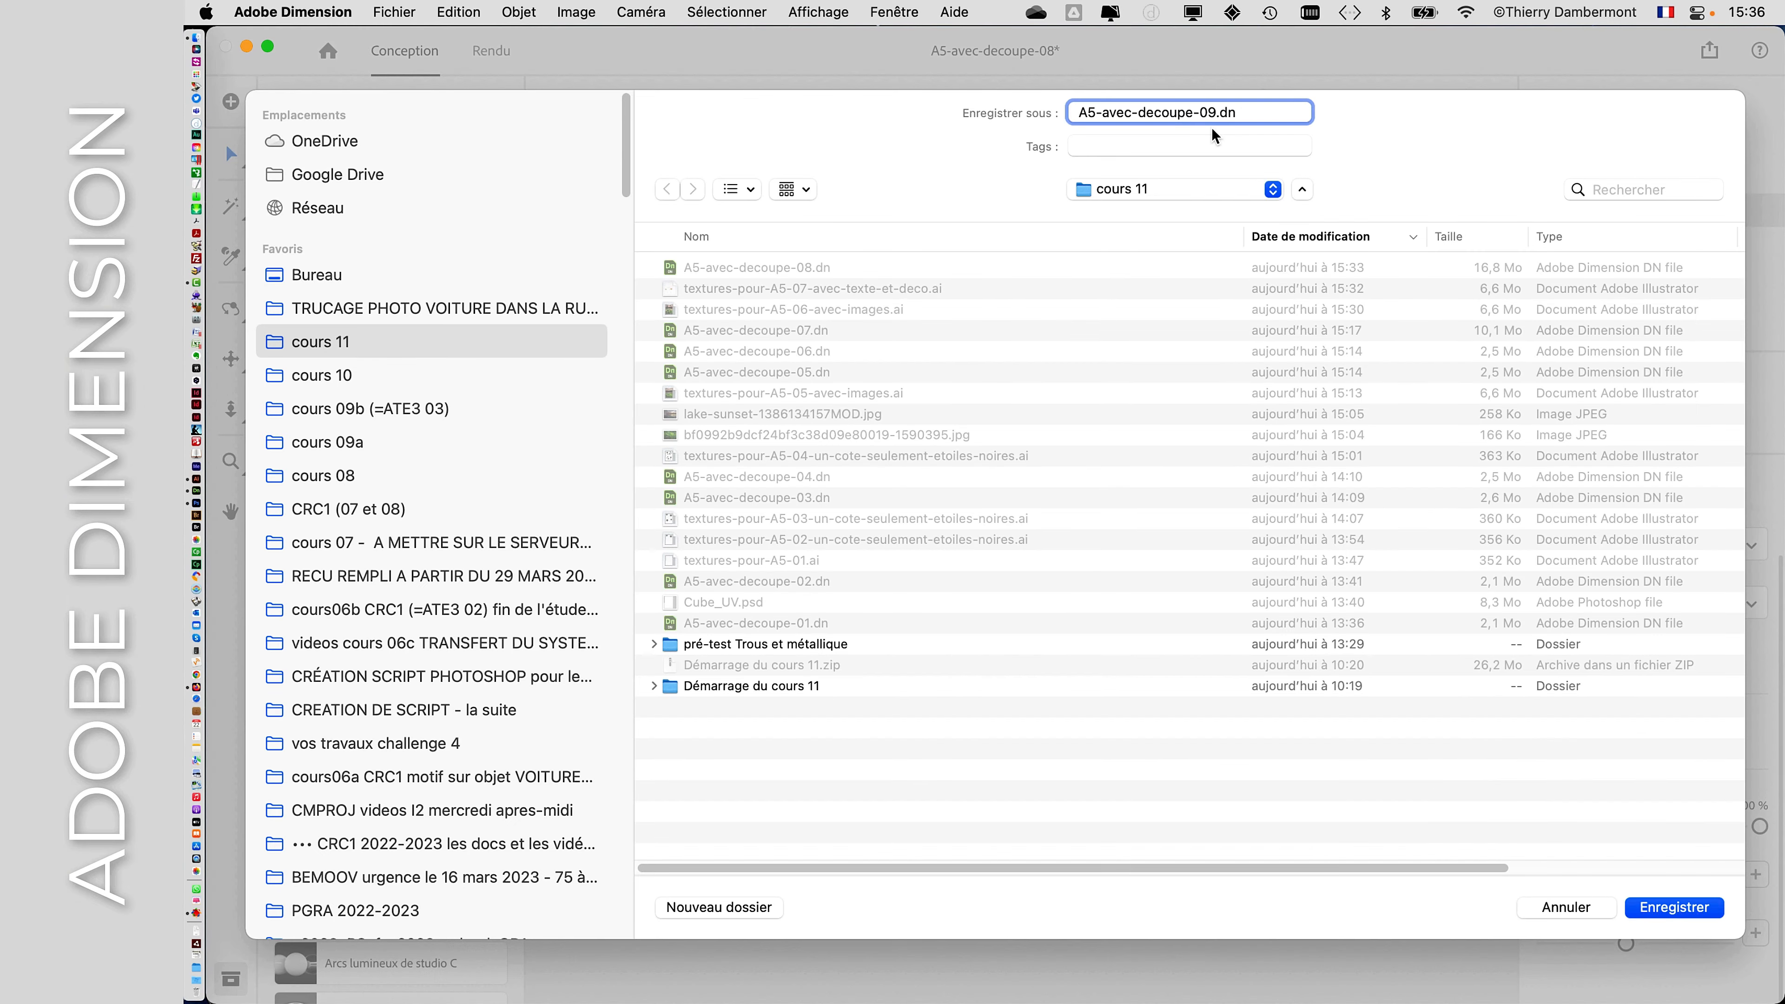
{"action": "left_click", "coordinate": [1684, 915]}
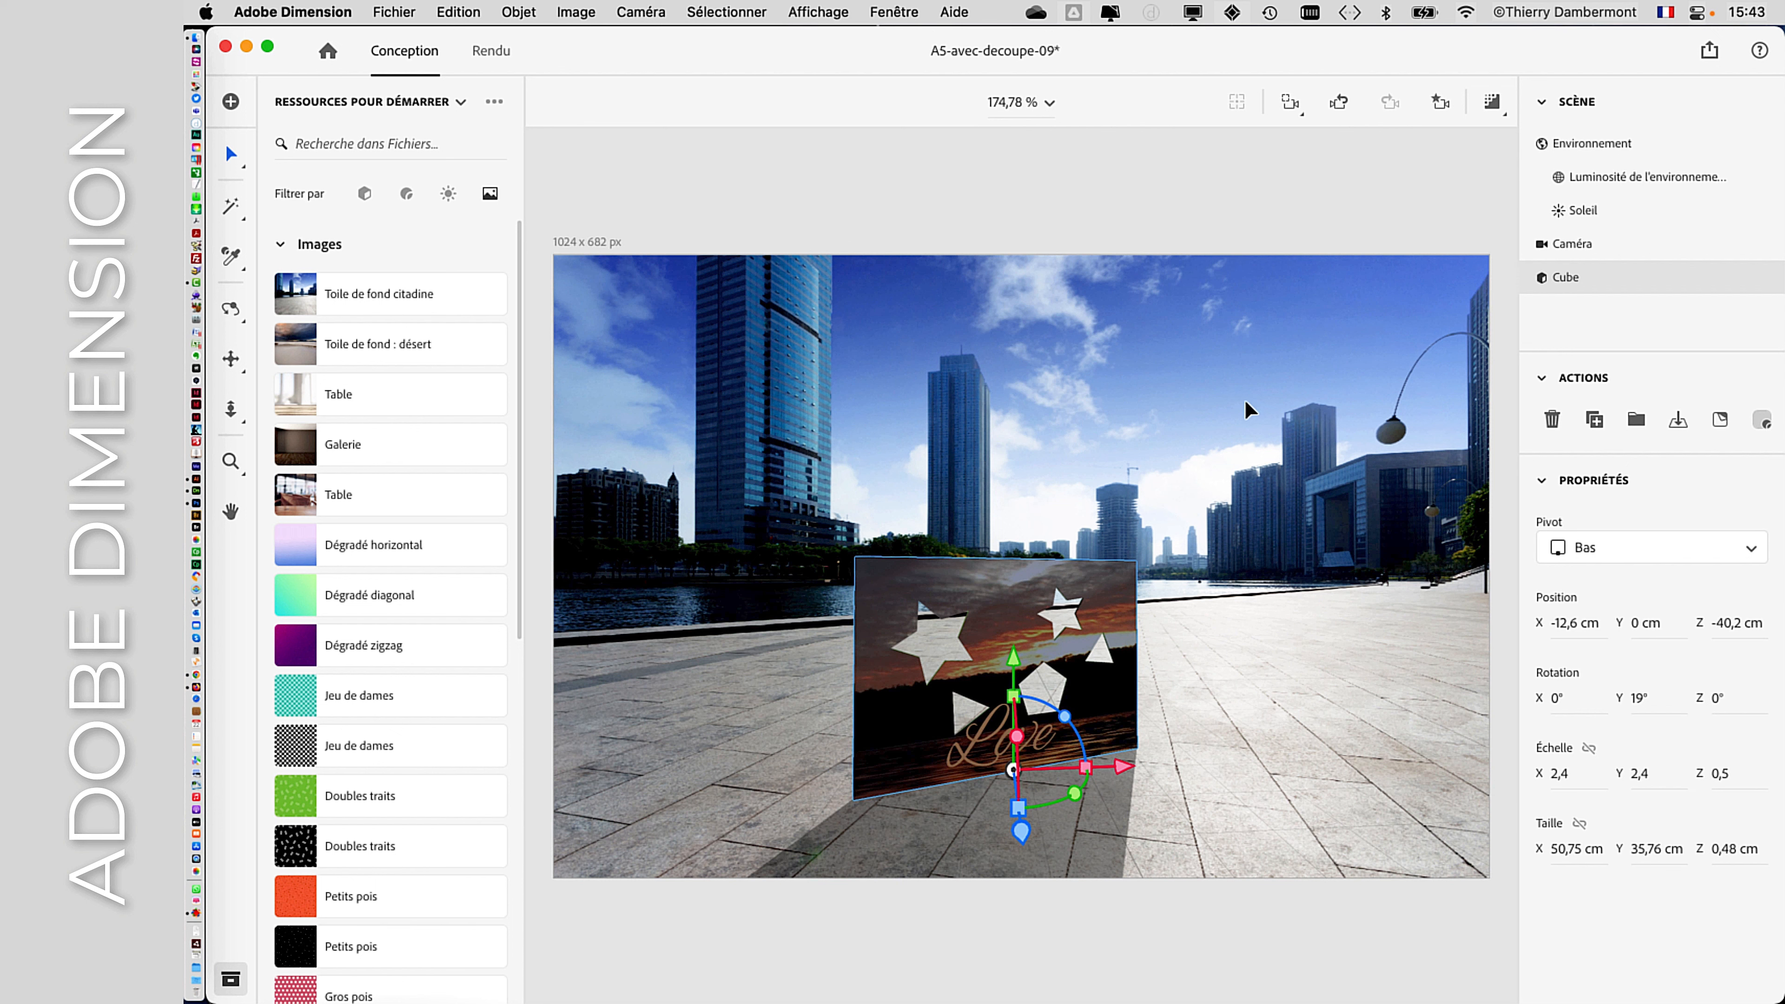
- Try moving the cube across the plaza to about X 41,7 cm and Z -91,9 cm, and undo the move
{"action": "left_click_drag", "start_coordinate": [1117, 703], "coordinate": [1188, 652]}
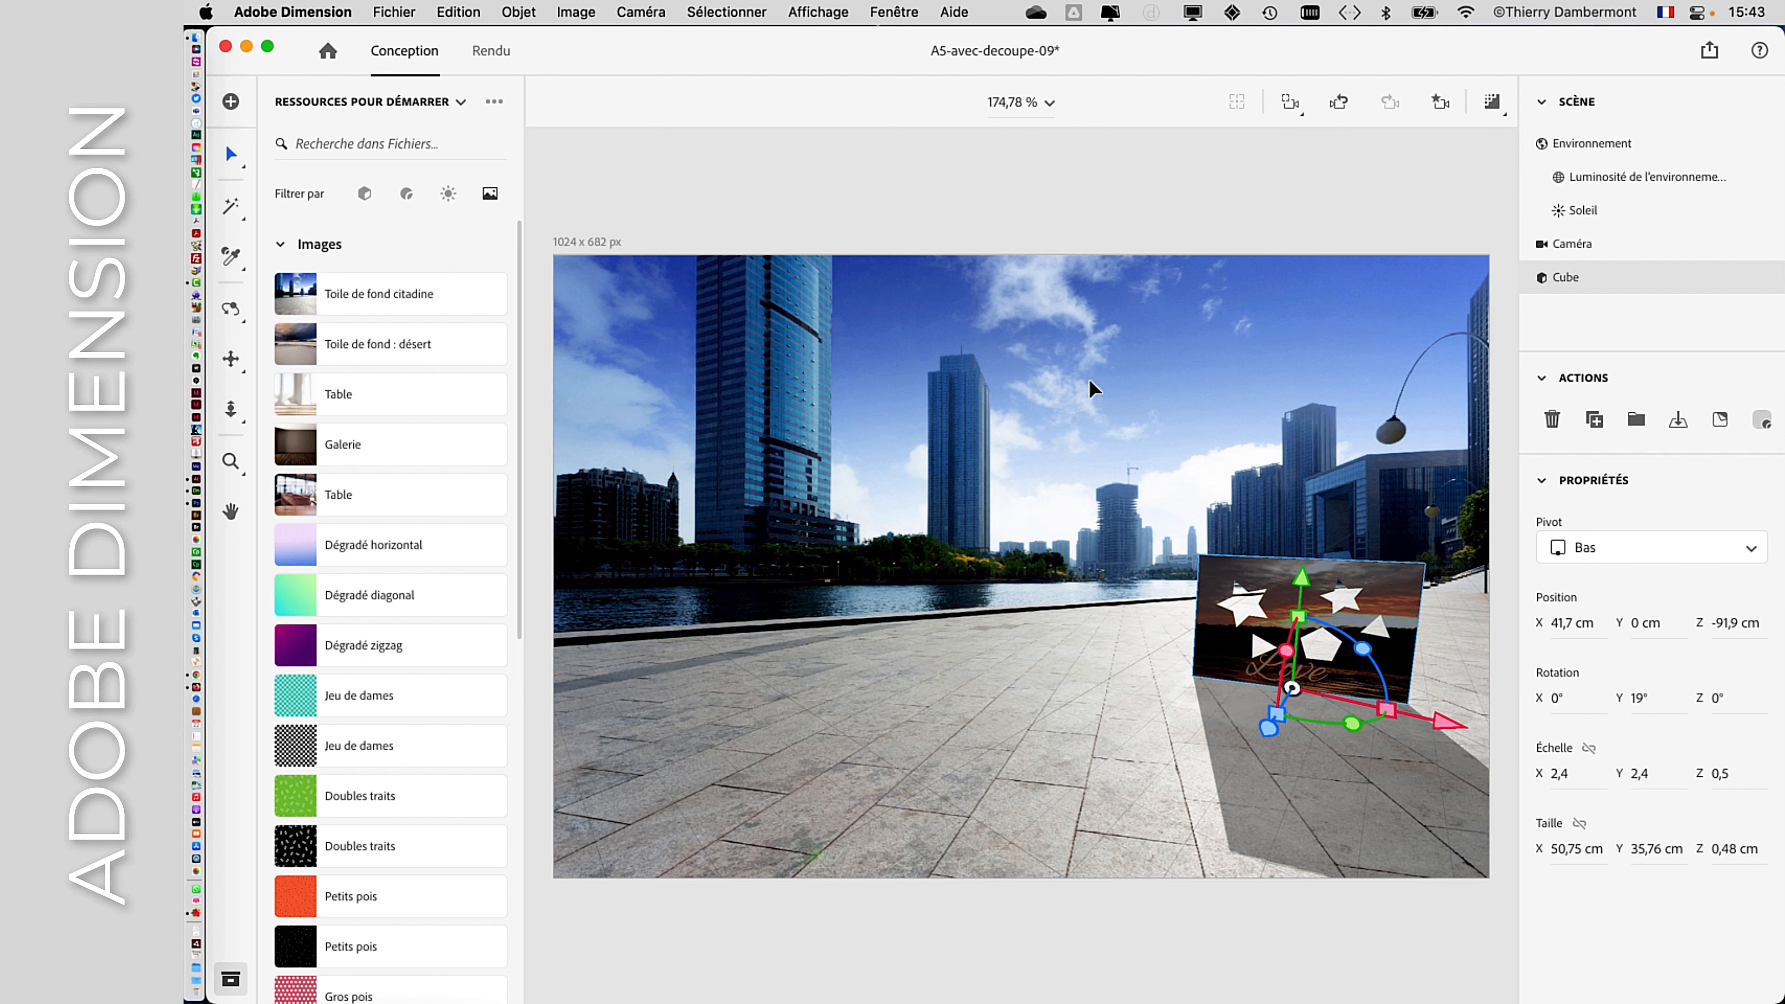
{"action": "key", "text": "super+z"}
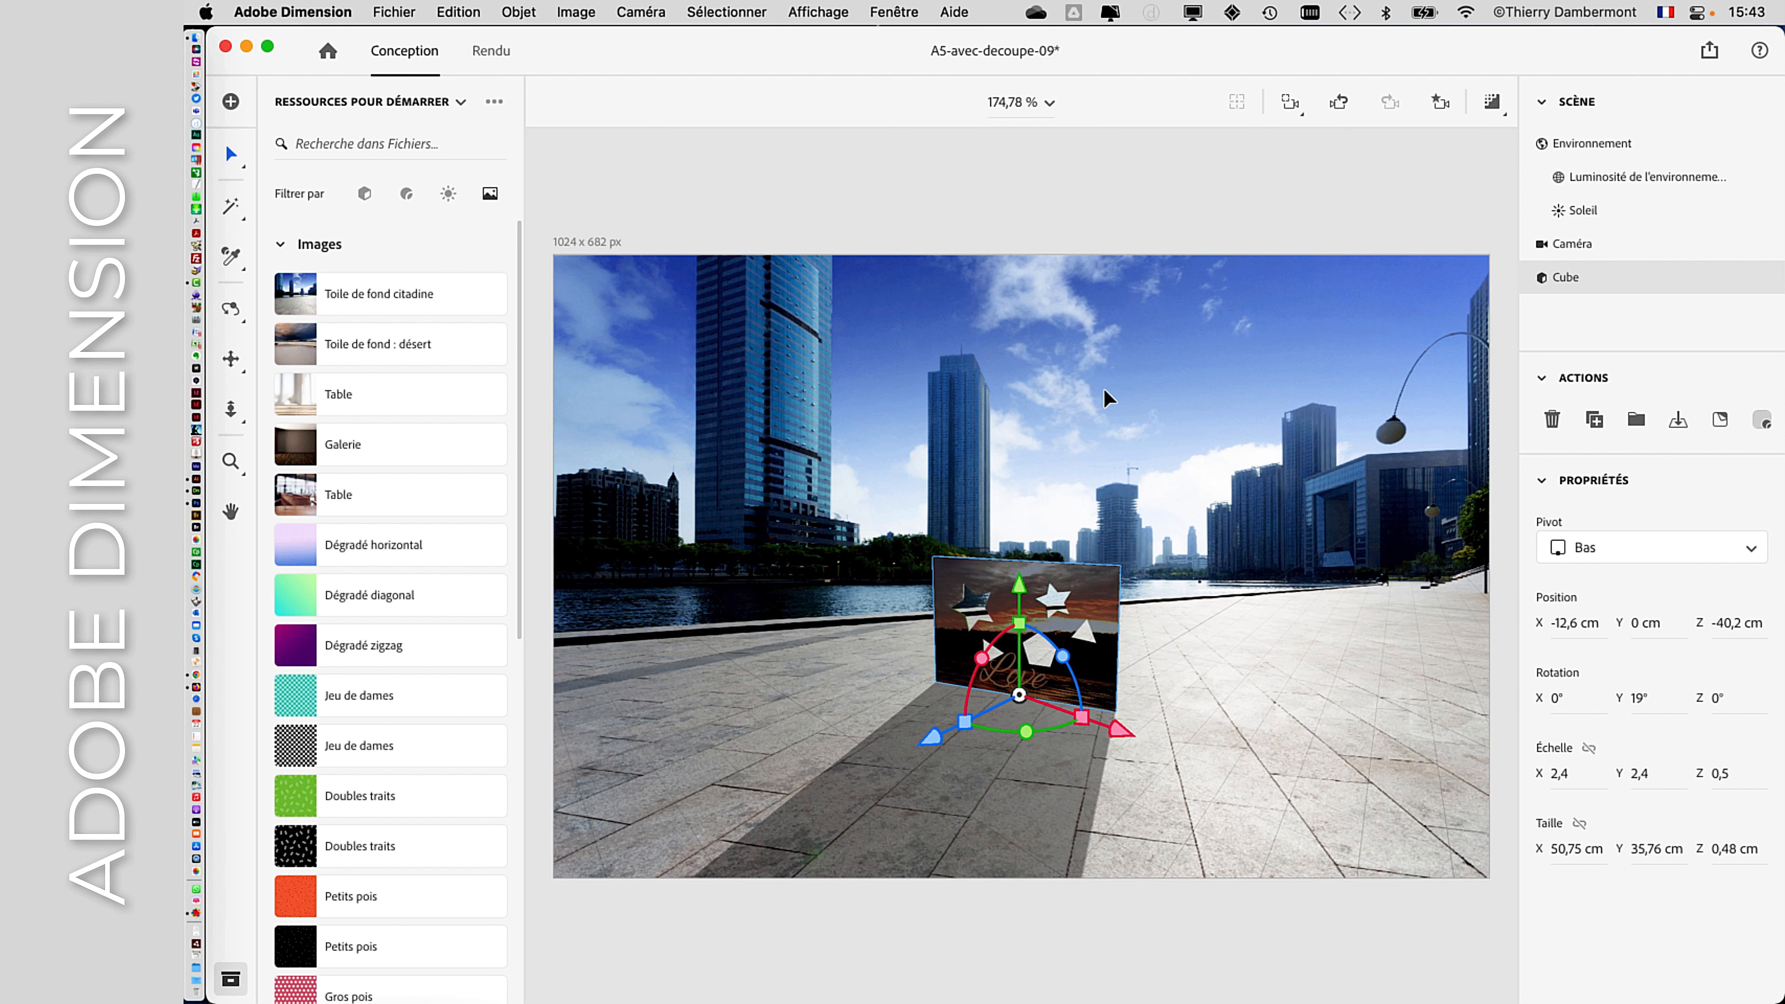
- Undo the recent moves, rotation and enlargement of the cube, and revert the scene to its last saved version
{"action": "key", "text": "super+z"}
{"action": "key", "text": "super+shift+z"}
{"action": "key", "text": "super+z"}
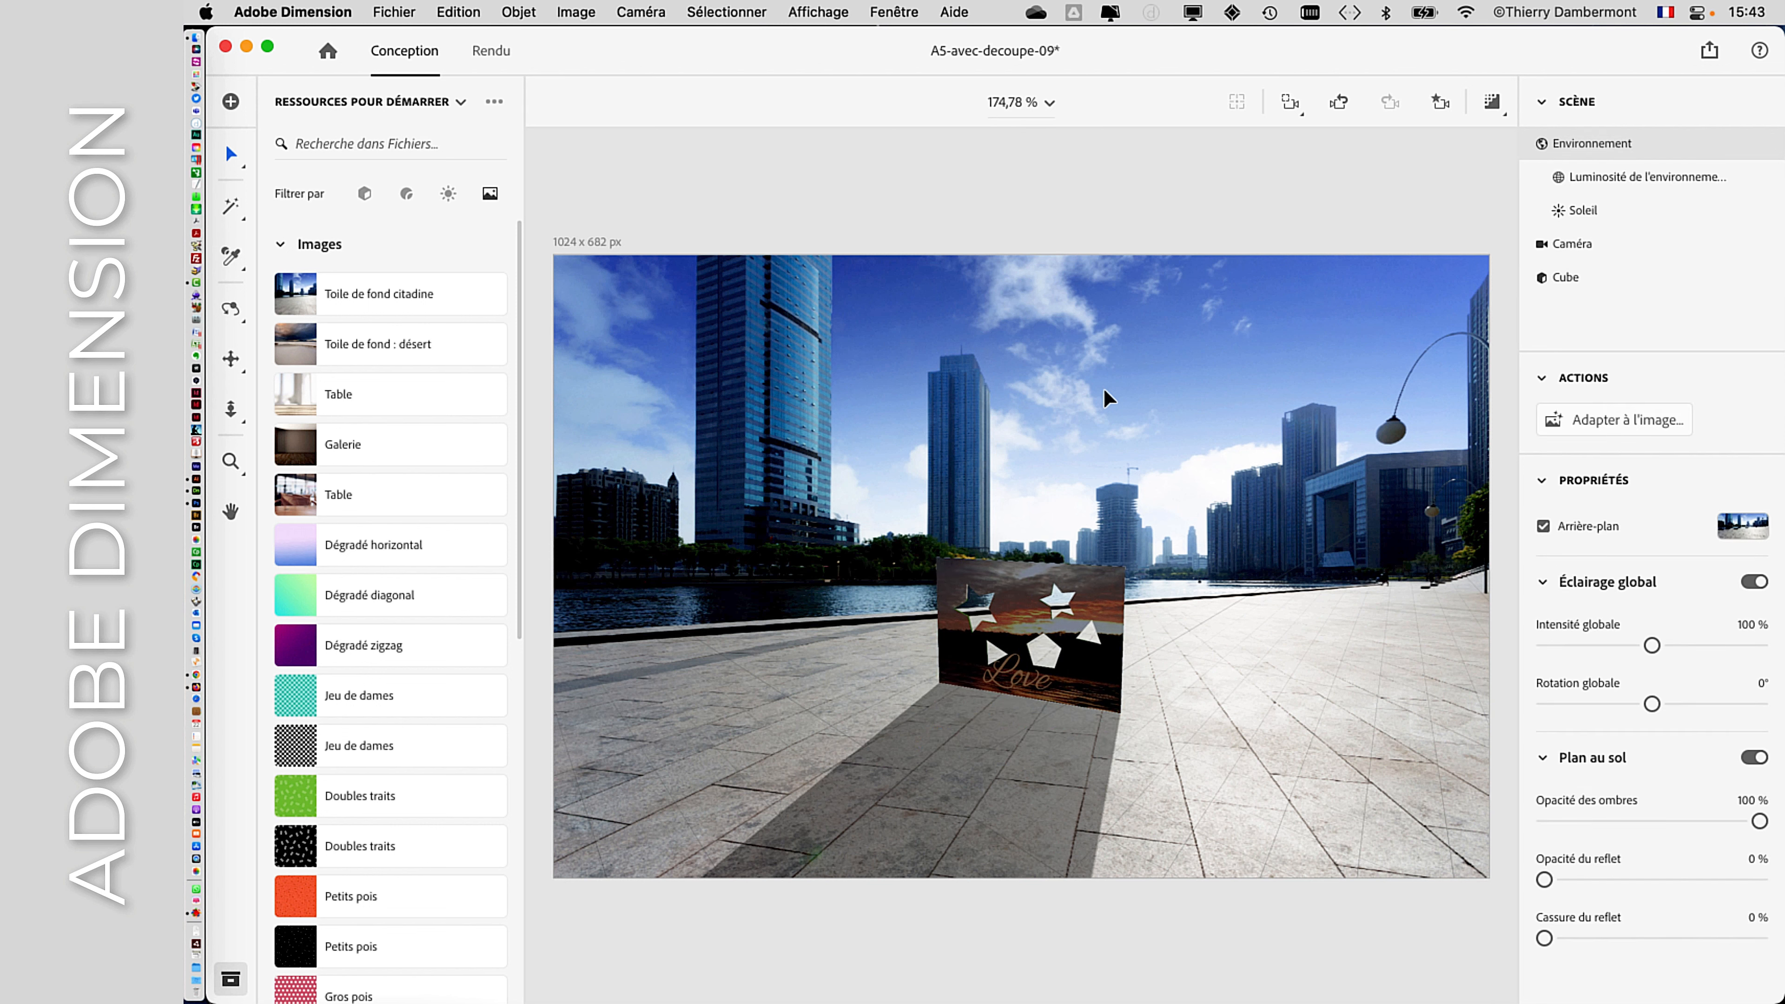
{"action": "key", "text": "super+z"}
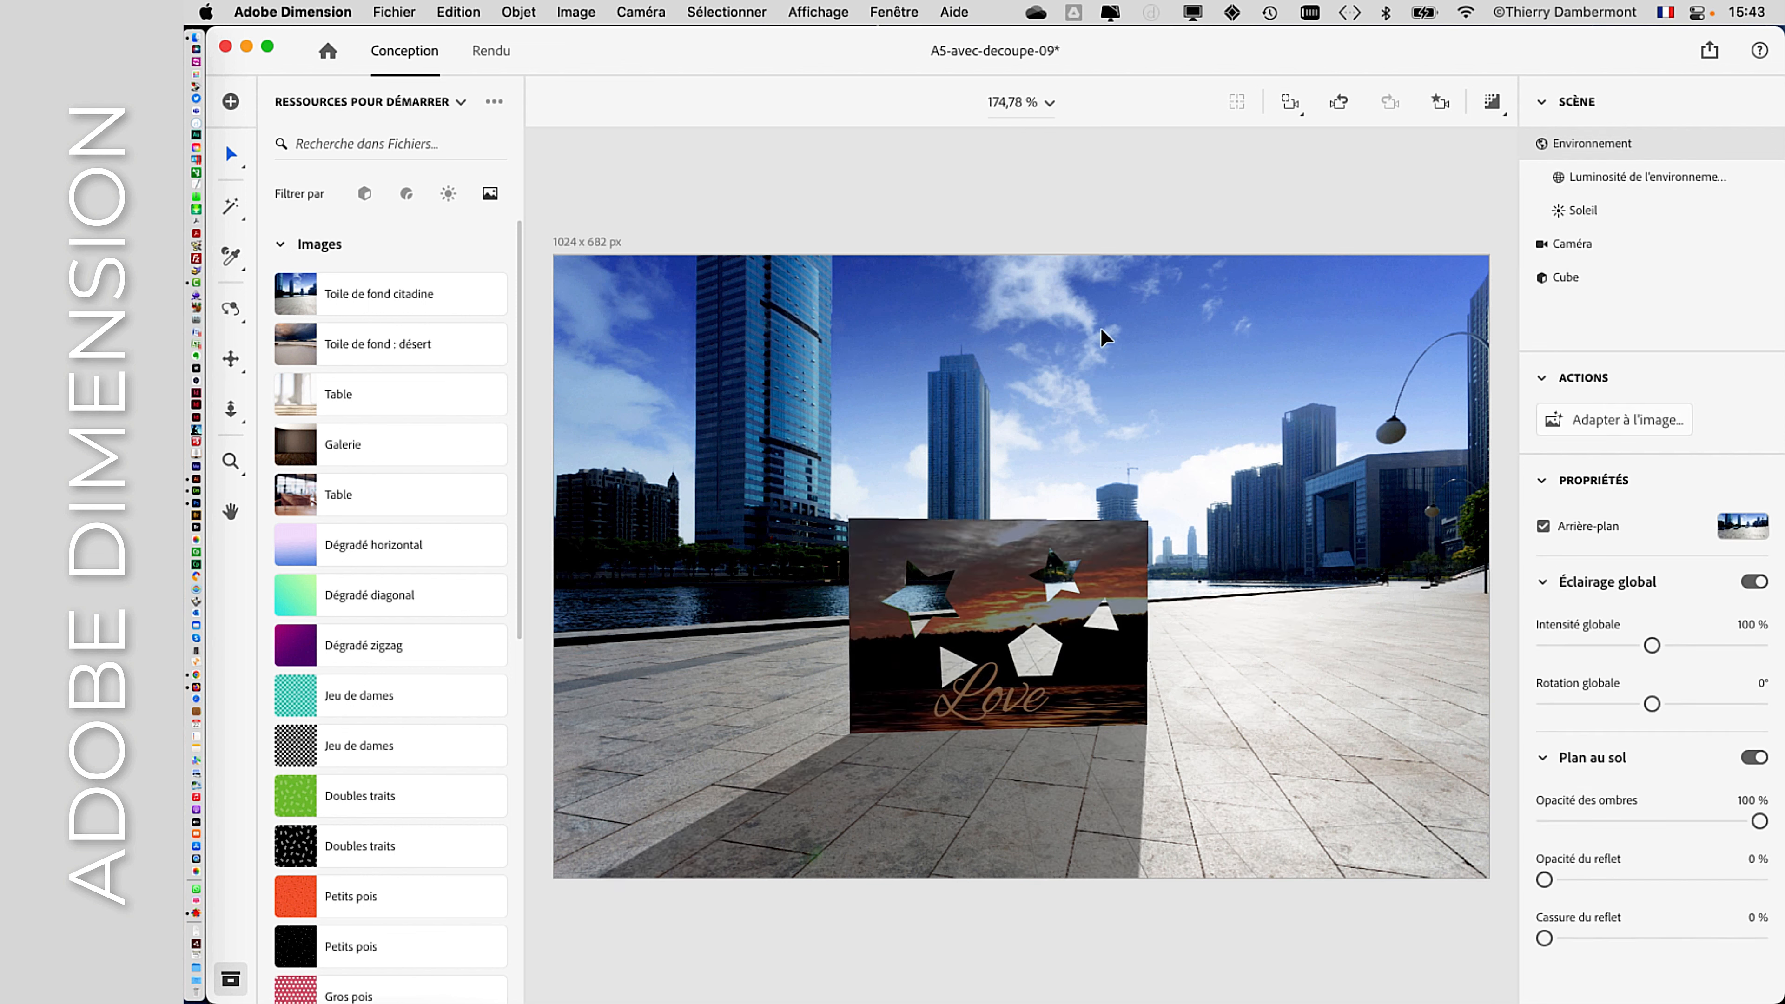
{"action": "key", "text": "super+z"}
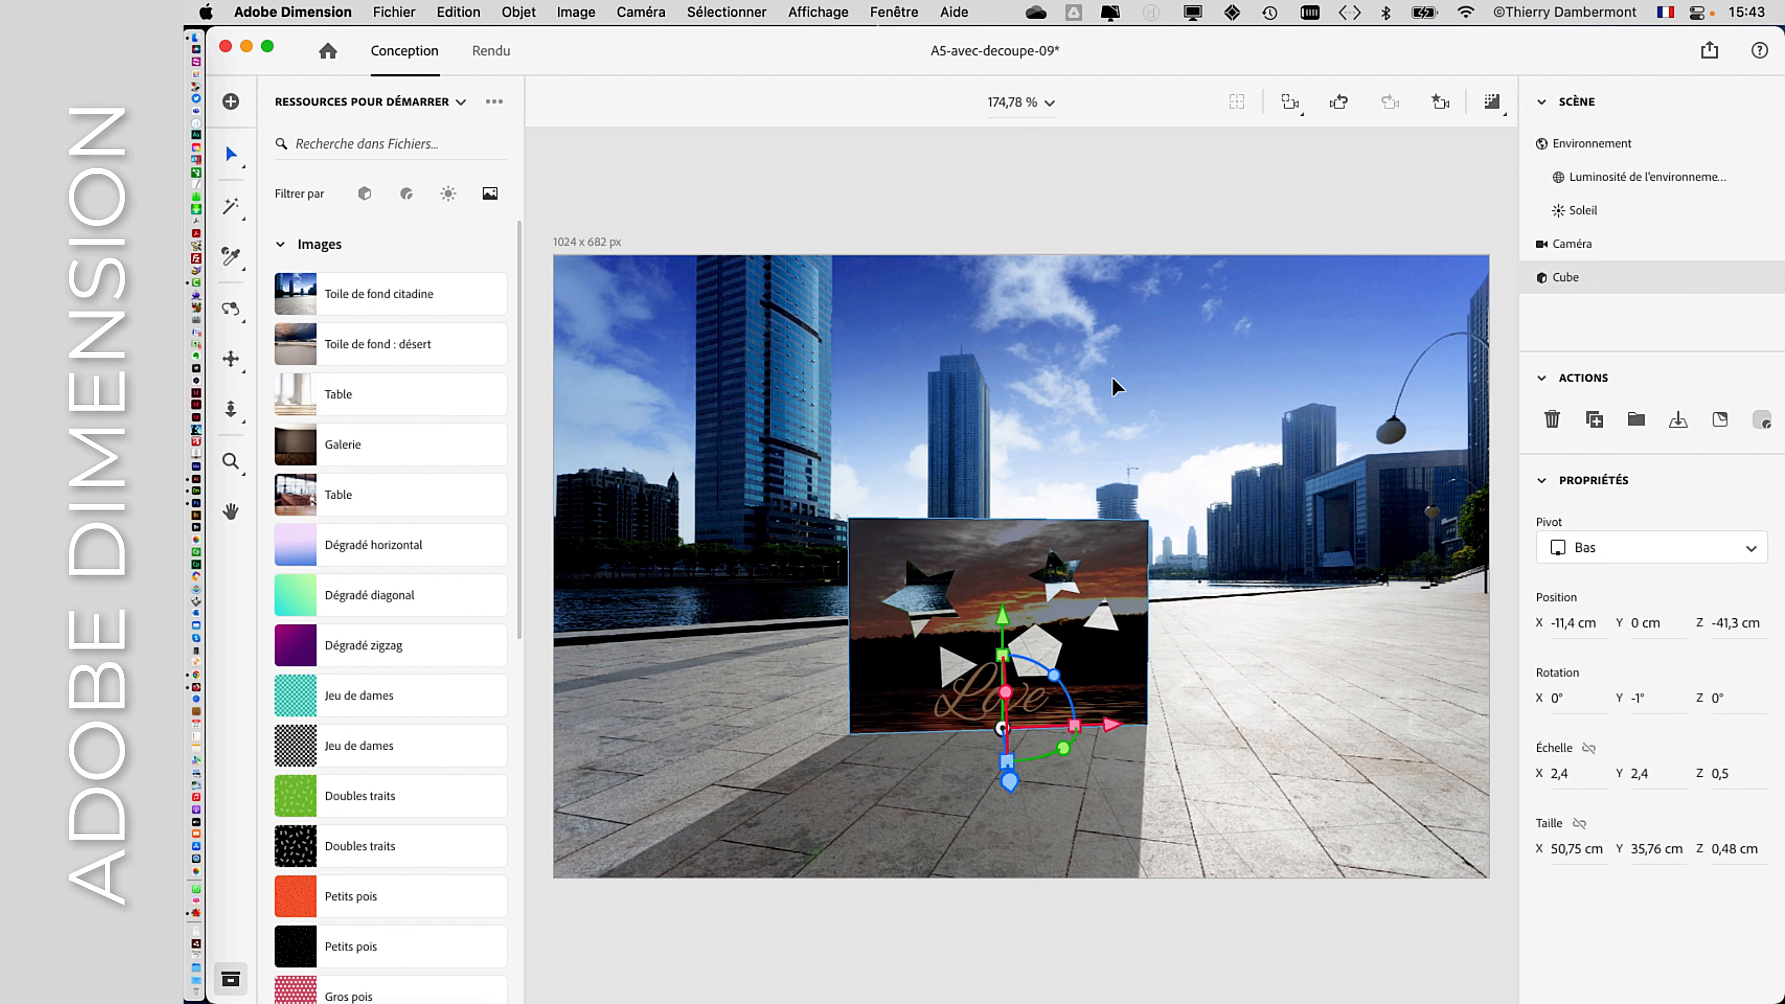
{"action": "key", "text": "super+z"}
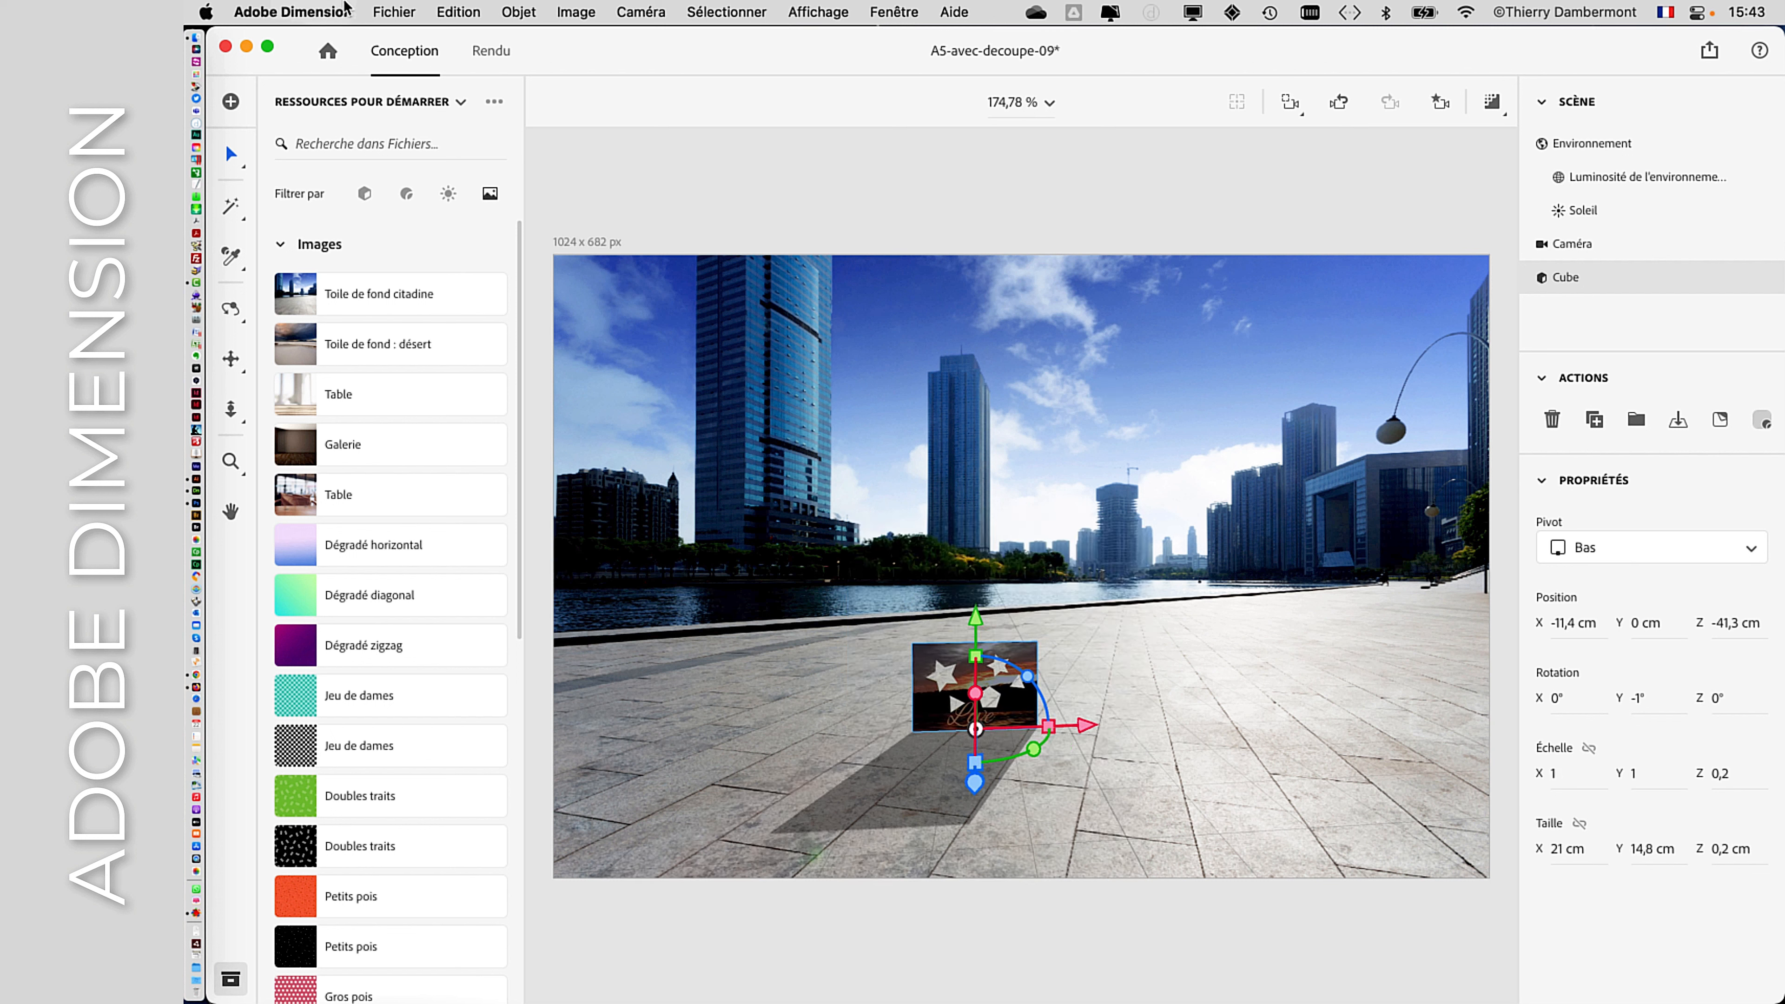
{"action": "left_click", "coordinate": [394, 12]}
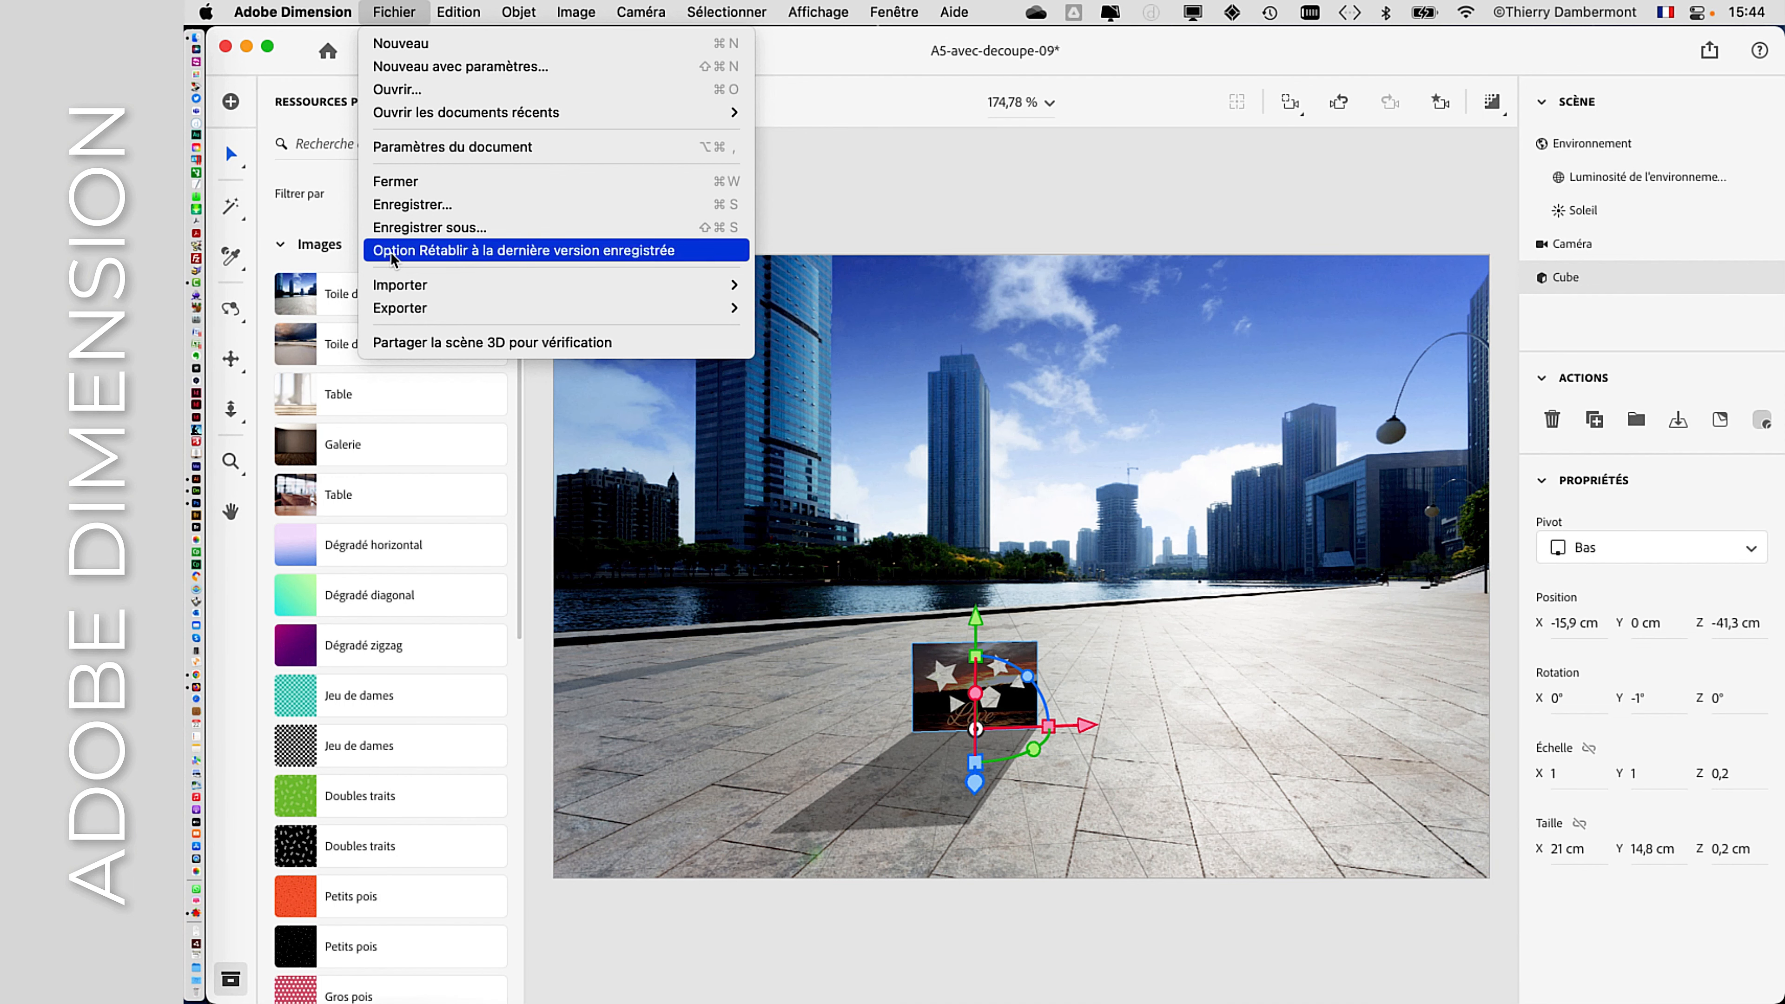
{"action": "left_click", "coordinate": [389, 256]}
- Set the Galerie image as the background and match the scene to it with image proportions, multiple lights and camera perspective
{"action": "right_click_drag", "start_coordinate": [1057, 554], "coordinate": [1251, 492]}
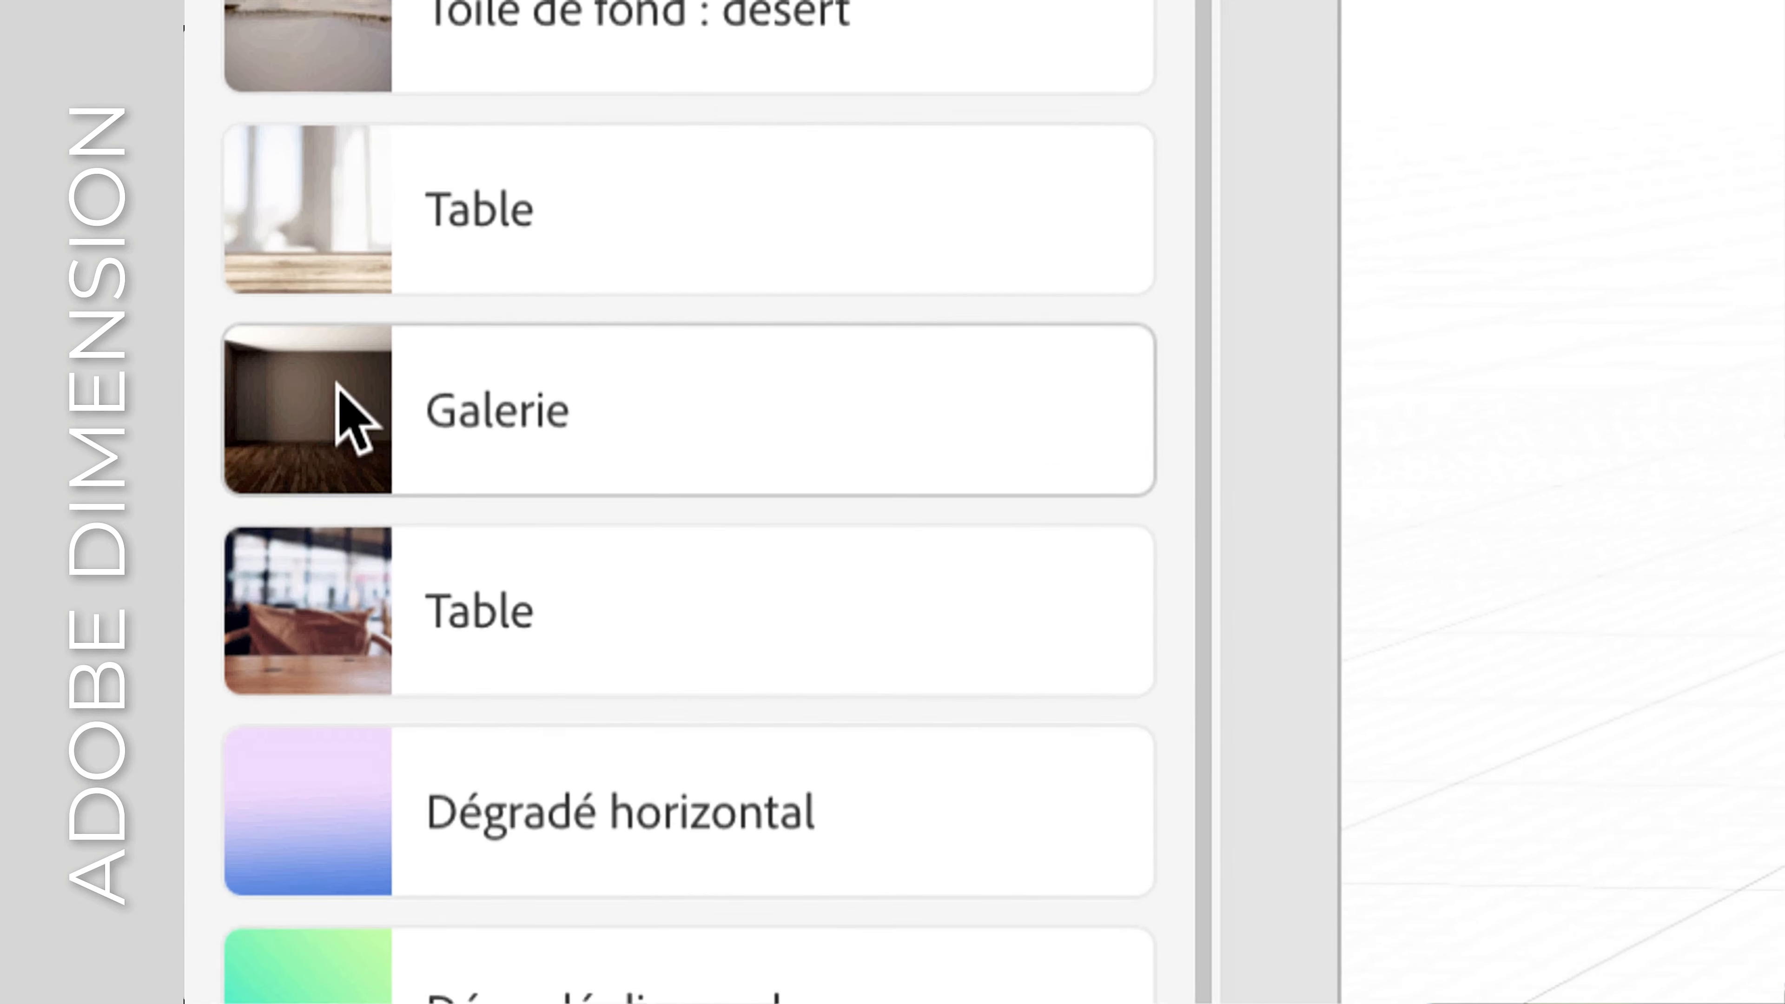
{"action": "scroll", "coordinate": [326, 433], "scroll_direction": "down", "scroll_amount": 3}
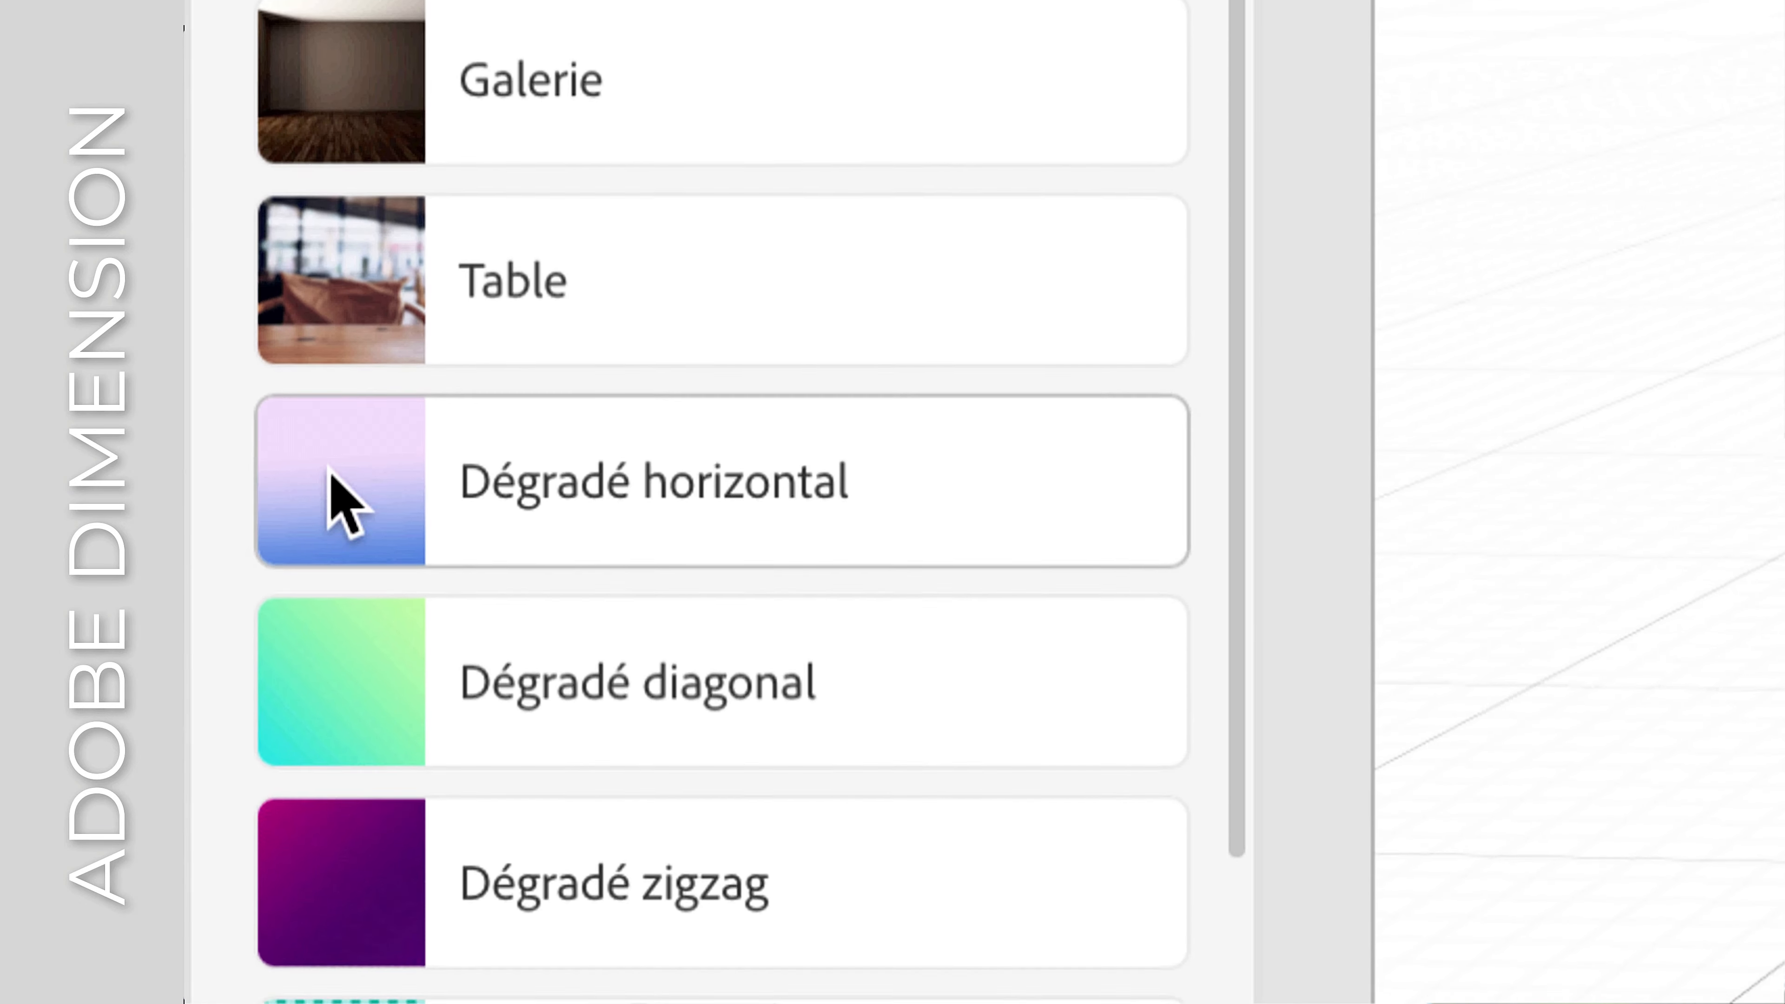
{"action": "scroll", "coordinate": [328, 478], "scroll_direction": "up", "scroll_amount": 3}
{"action": "scroll", "coordinate": [329, 431], "scroll_direction": "up", "scroll_amount": 3}
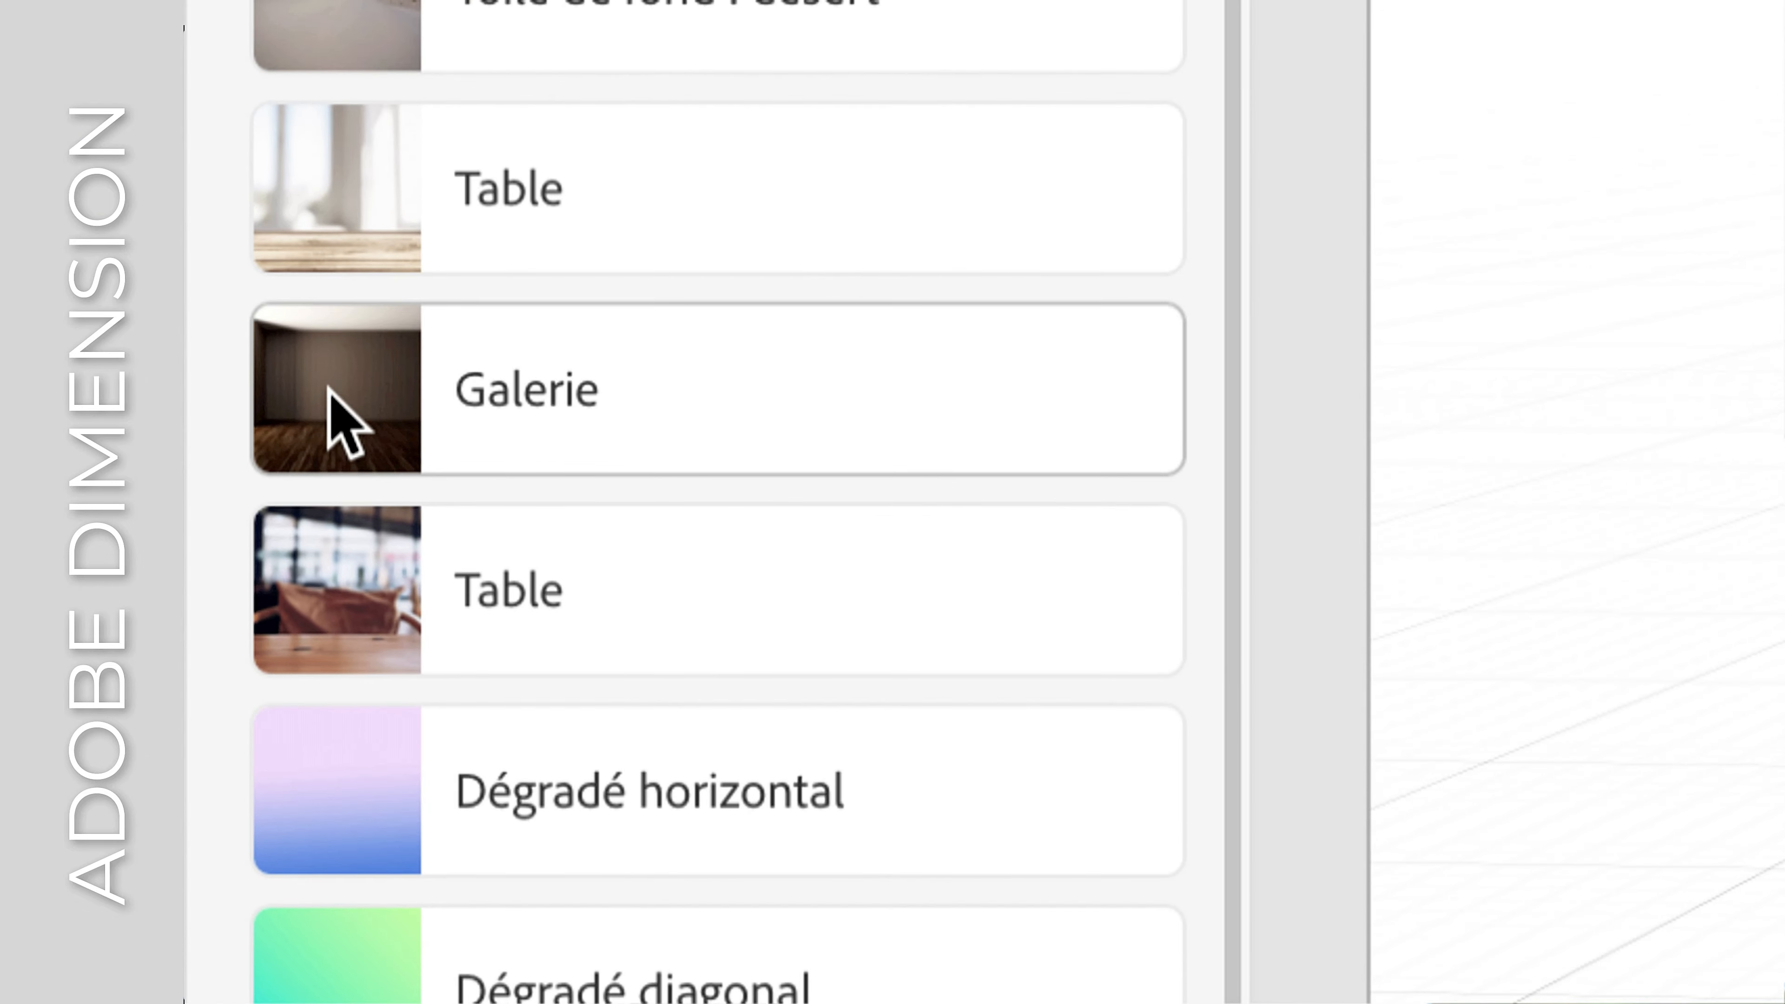
{"action": "left_click", "coordinate": [338, 388]}
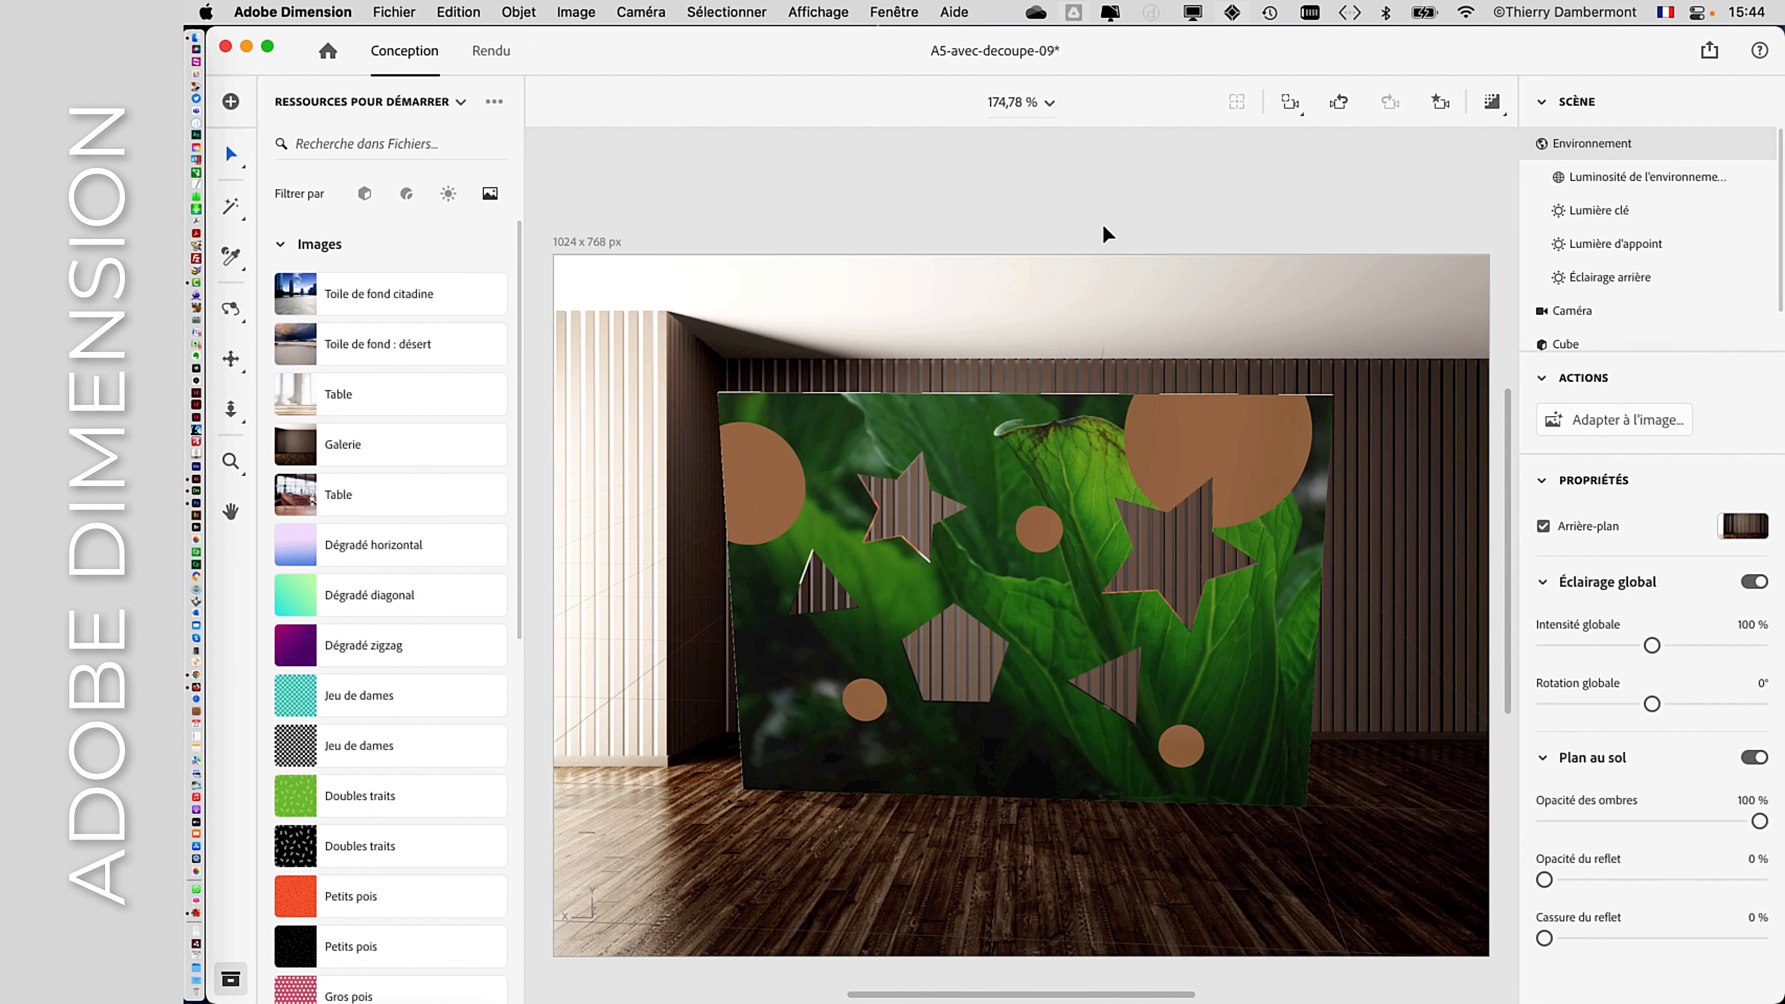
{"action": "left_click", "coordinate": [1107, 232]}
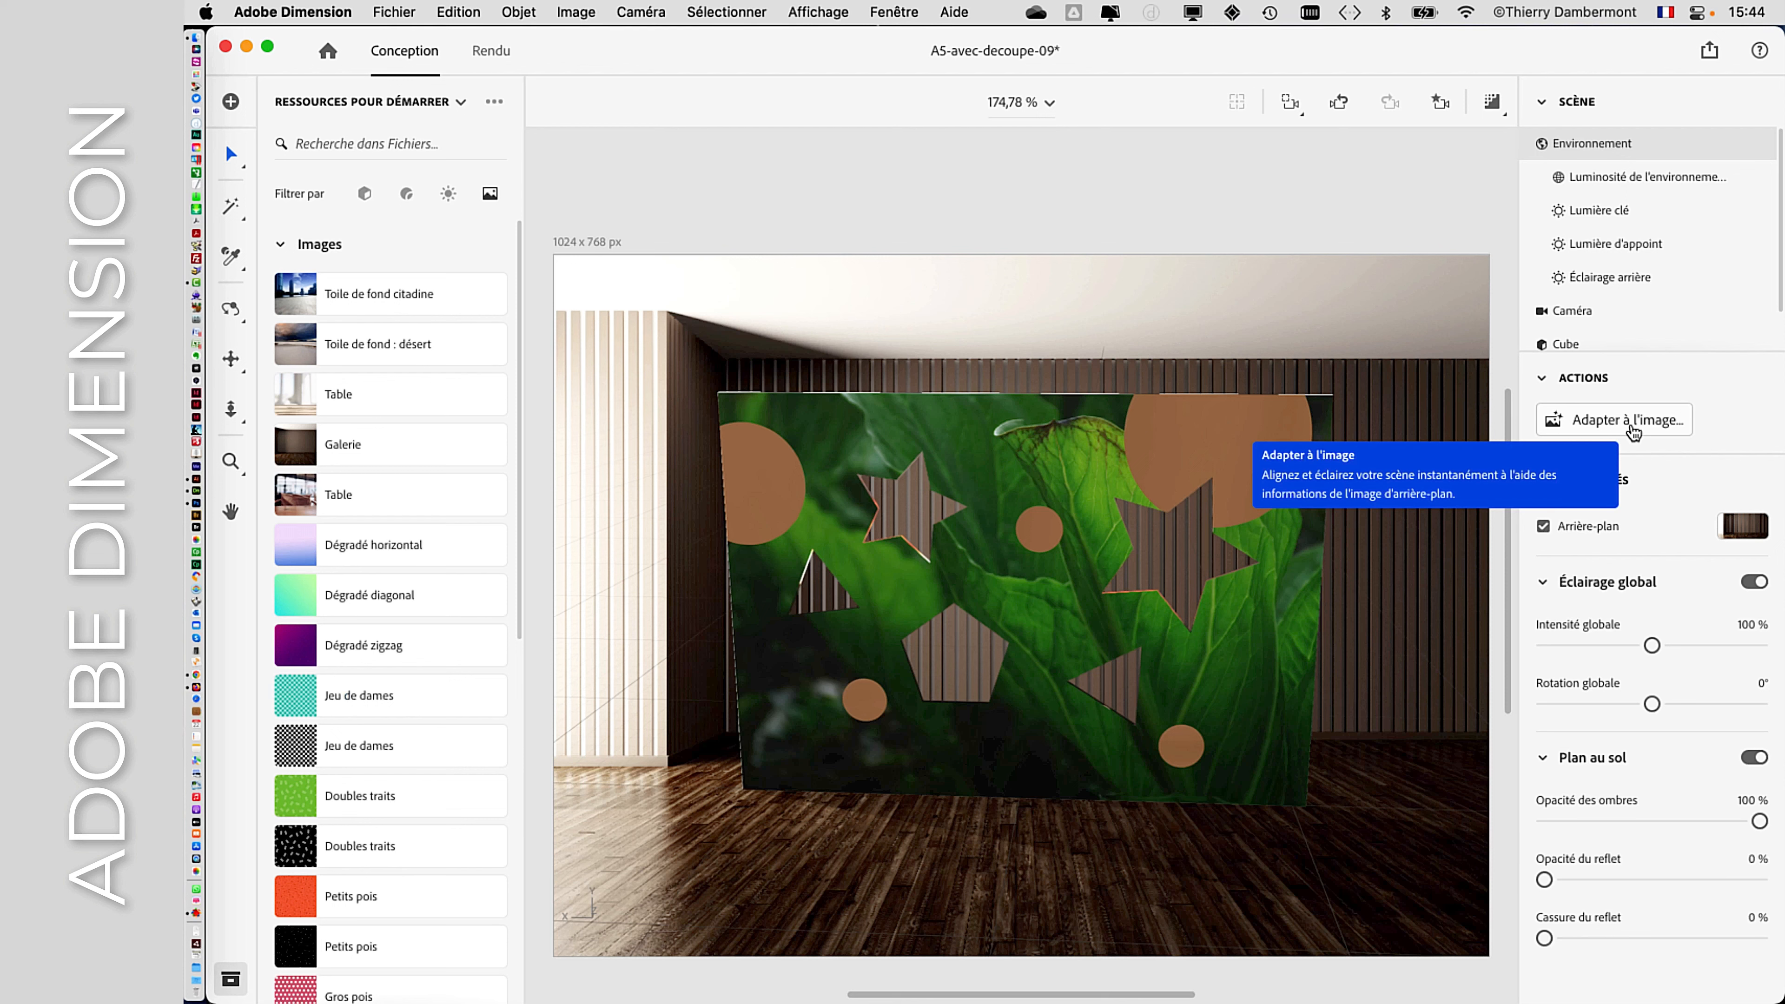
{"action": "left_click", "coordinate": [1630, 422]}
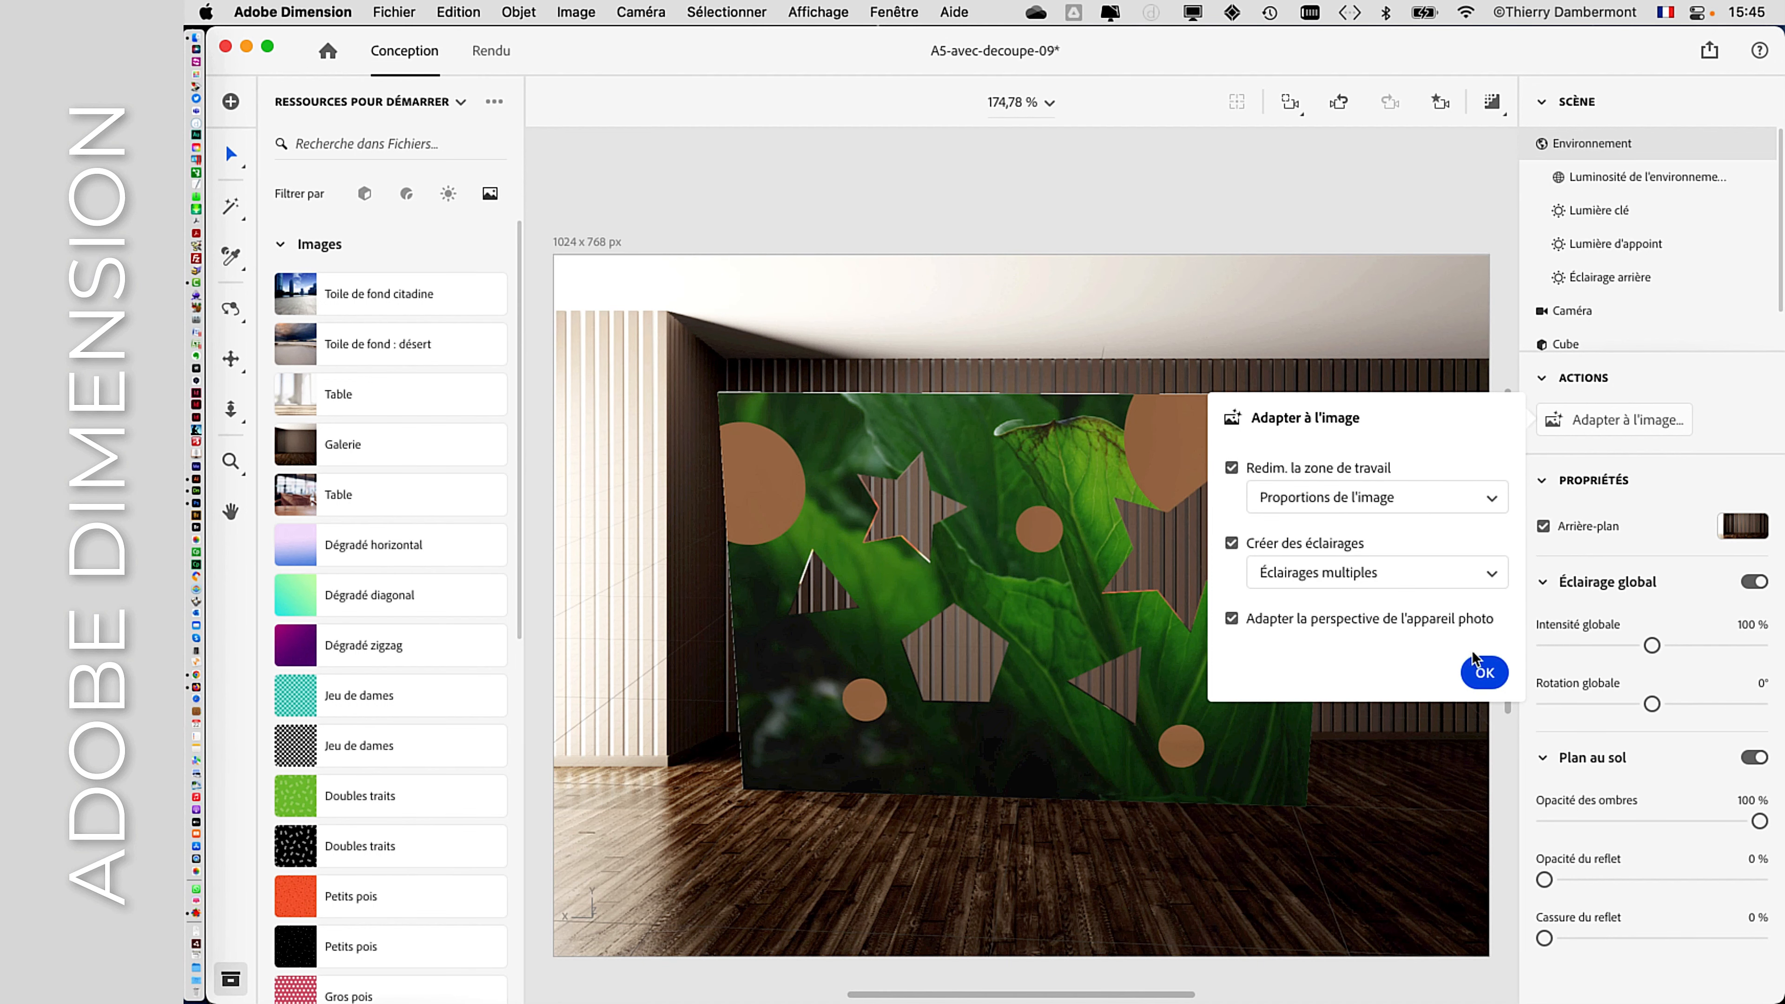
{"action": "left_click", "coordinate": [1479, 669]}
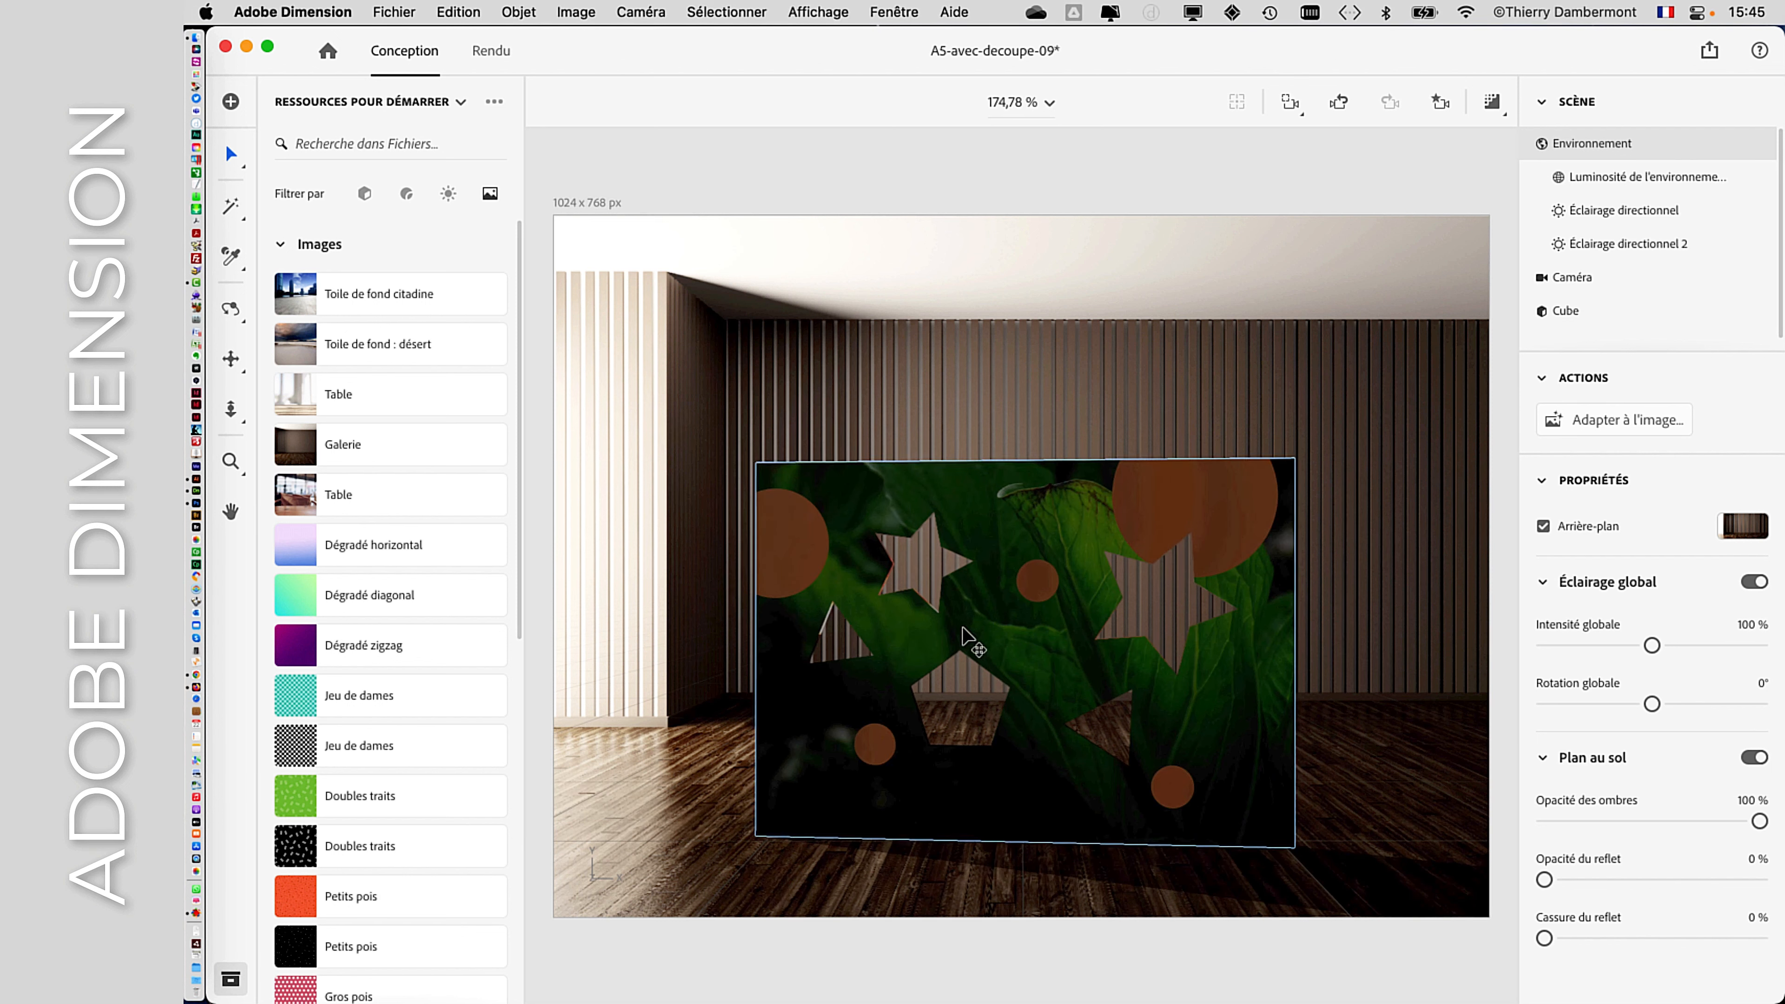
{"action": "left_click_drag", "start_coordinate": [968, 640], "coordinate": [1019, 633]}
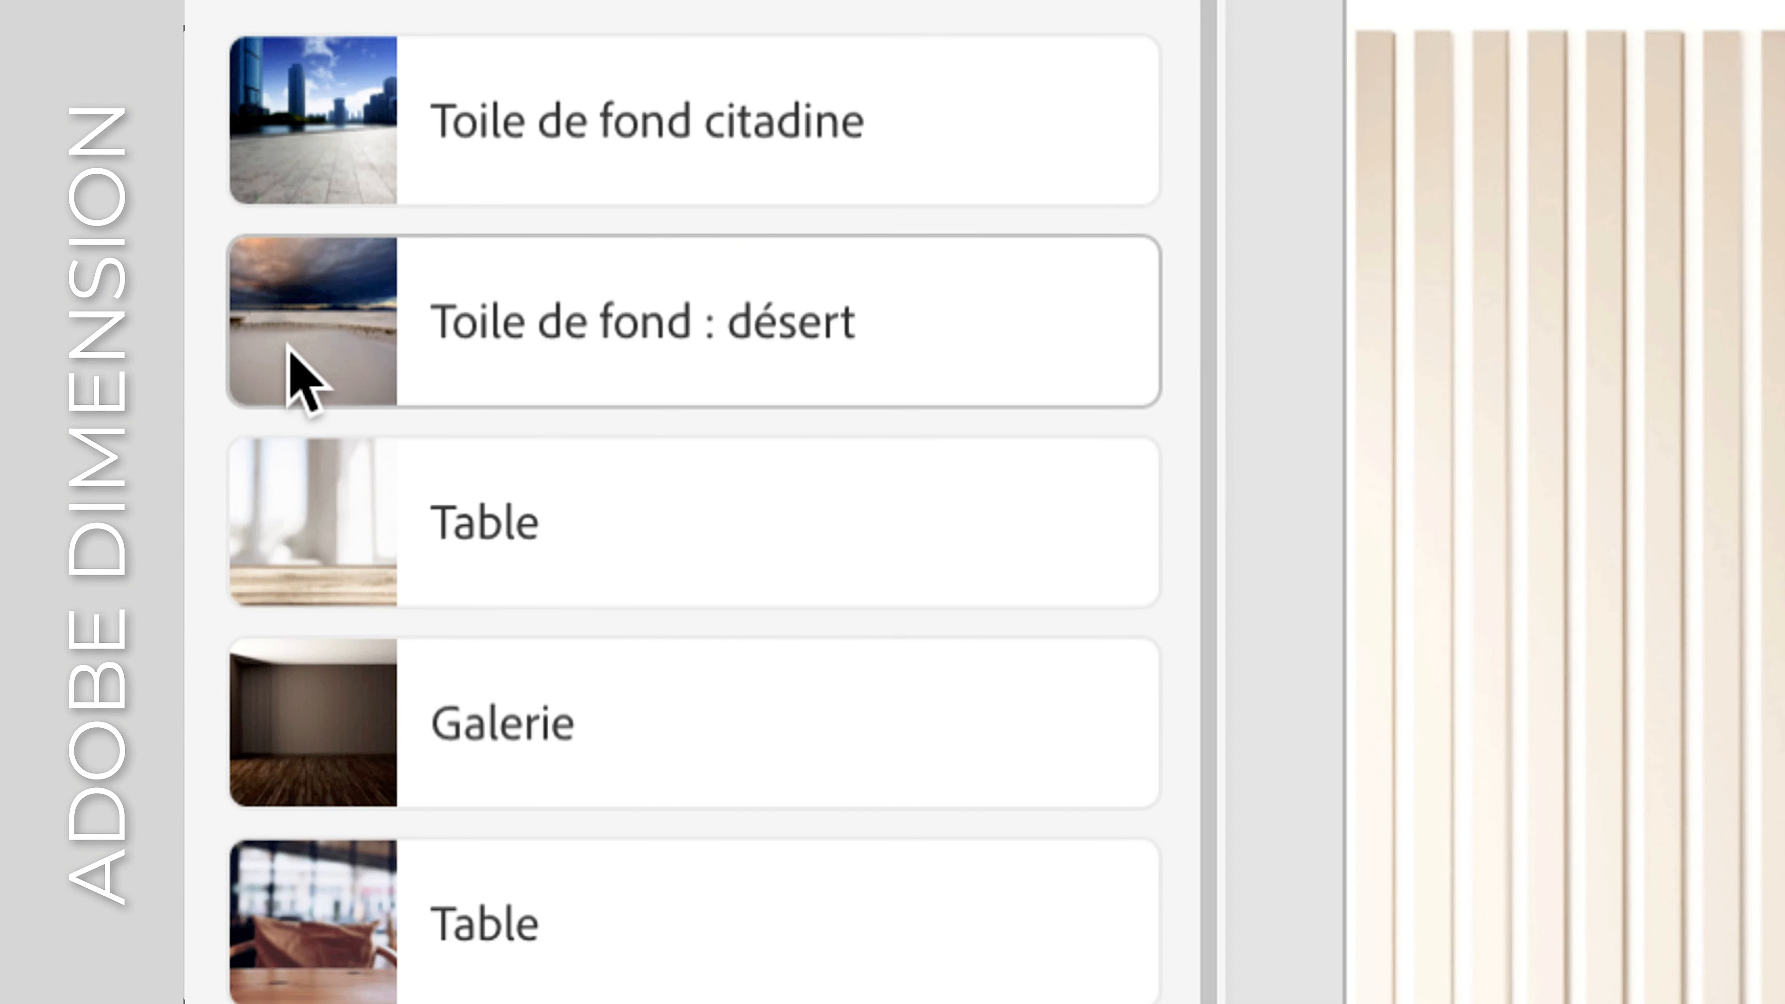
- Set the desert backdrop as the background and match the scene to it with image proportions and outdoor daylight
{"action": "left_click", "coordinate": [290, 349]}
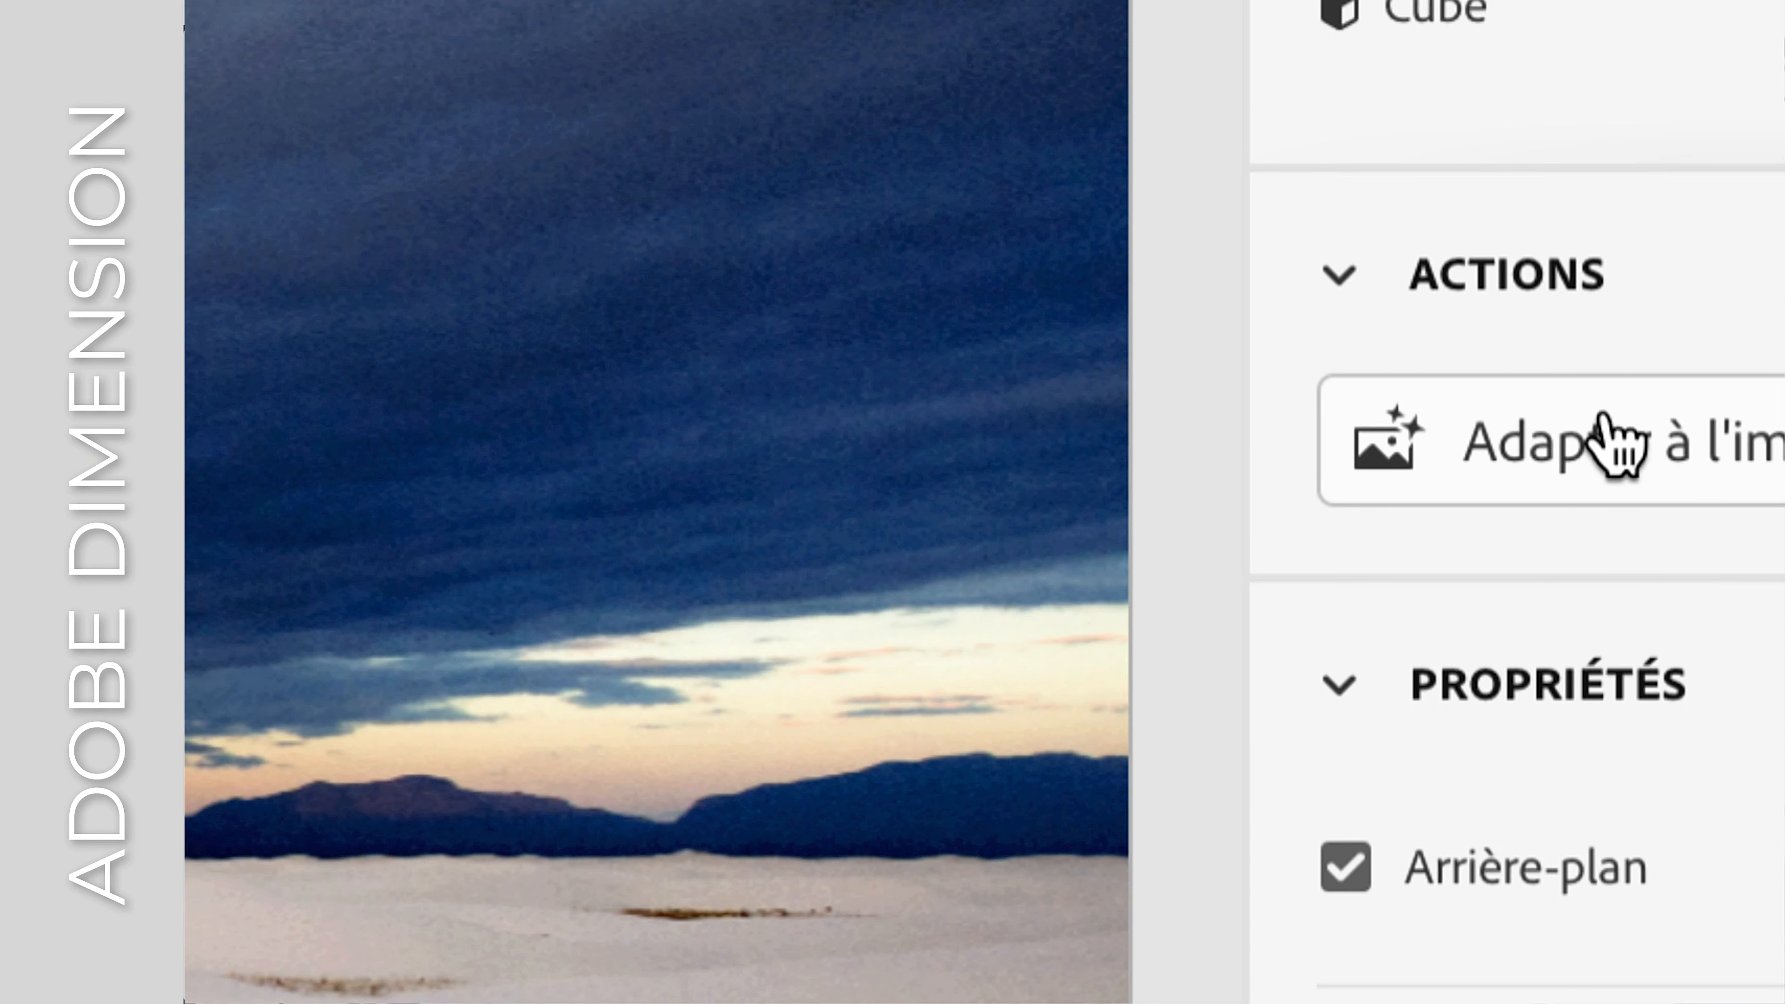
{"action": "left_click", "coordinate": [1609, 418]}
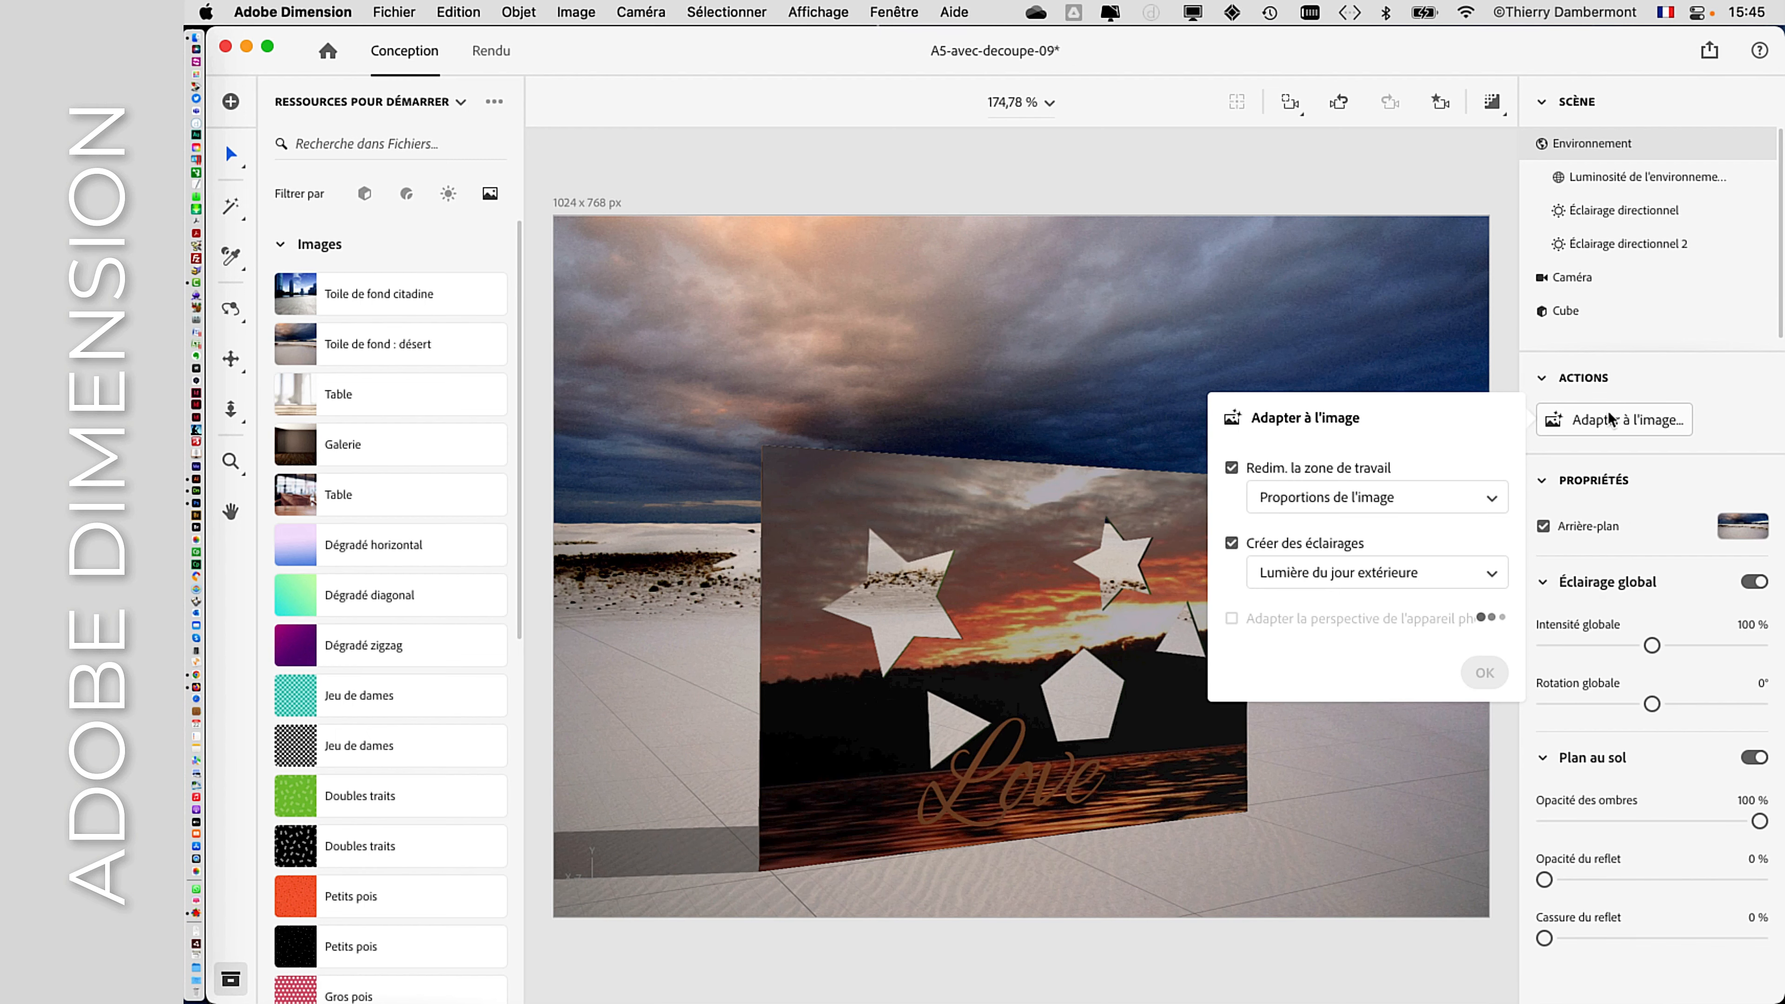
{"action": "left_click", "coordinate": [1484, 673]}
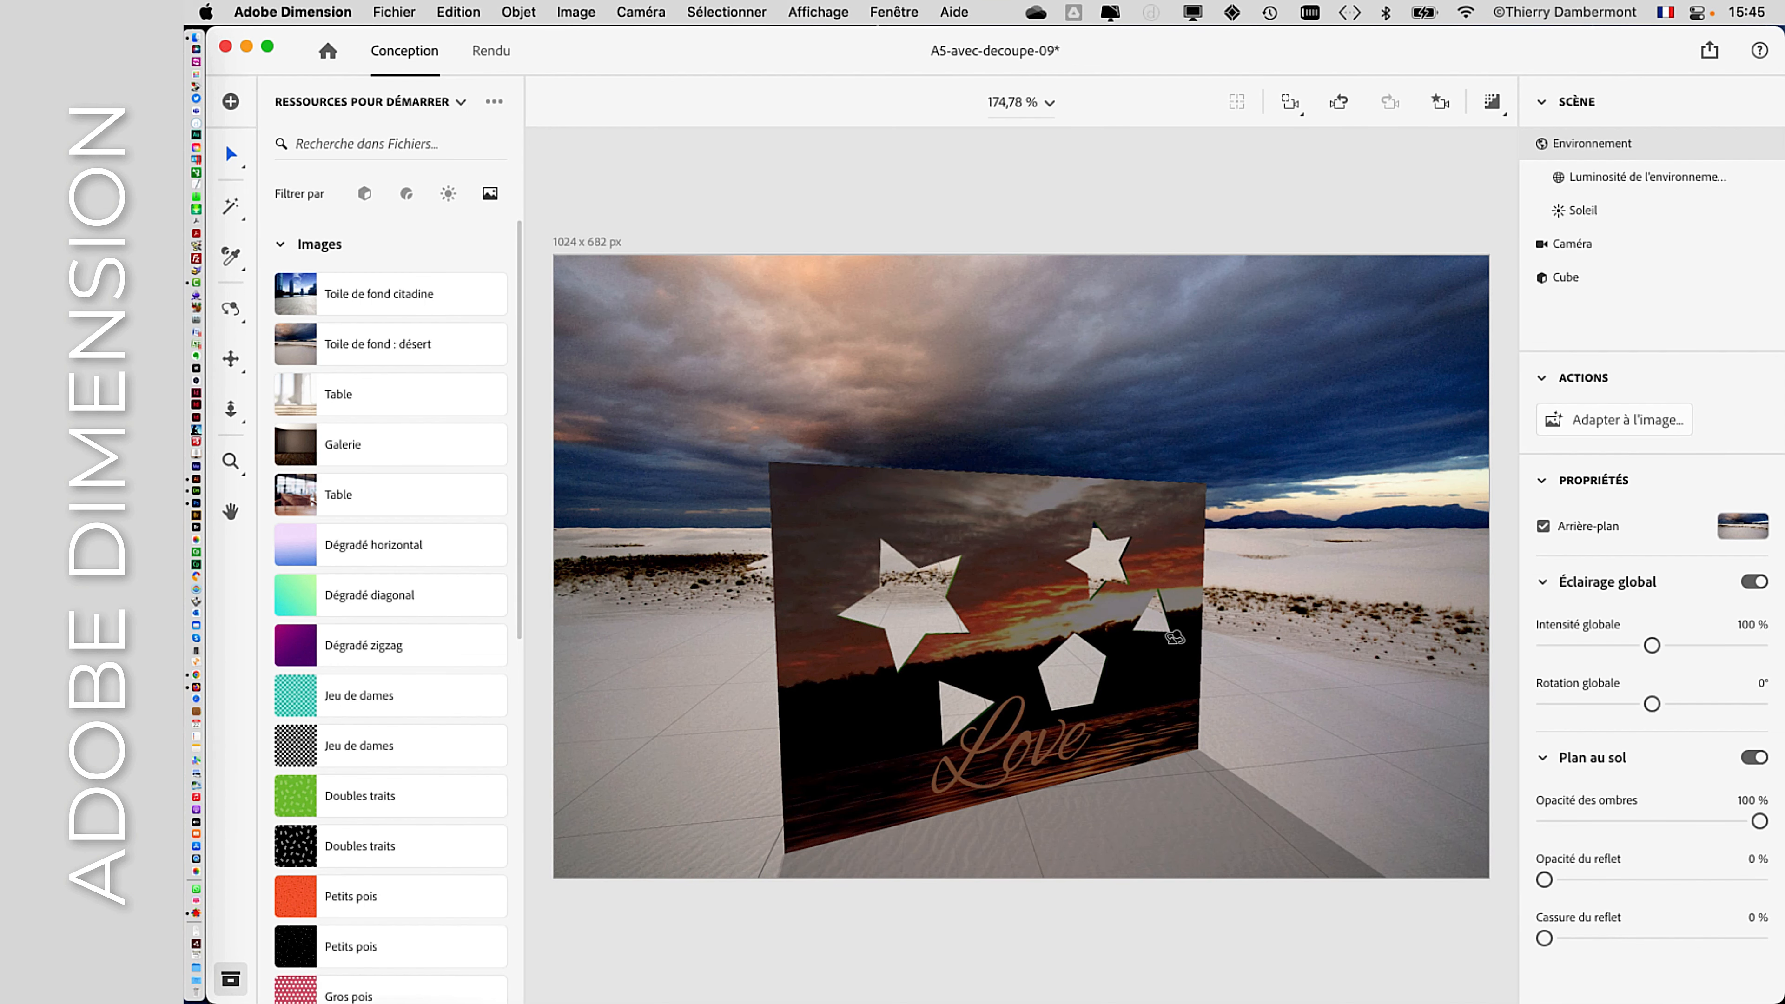
{"action": "left_click_drag", "start_coordinate": [1174, 636], "coordinate": [1146, 763]}
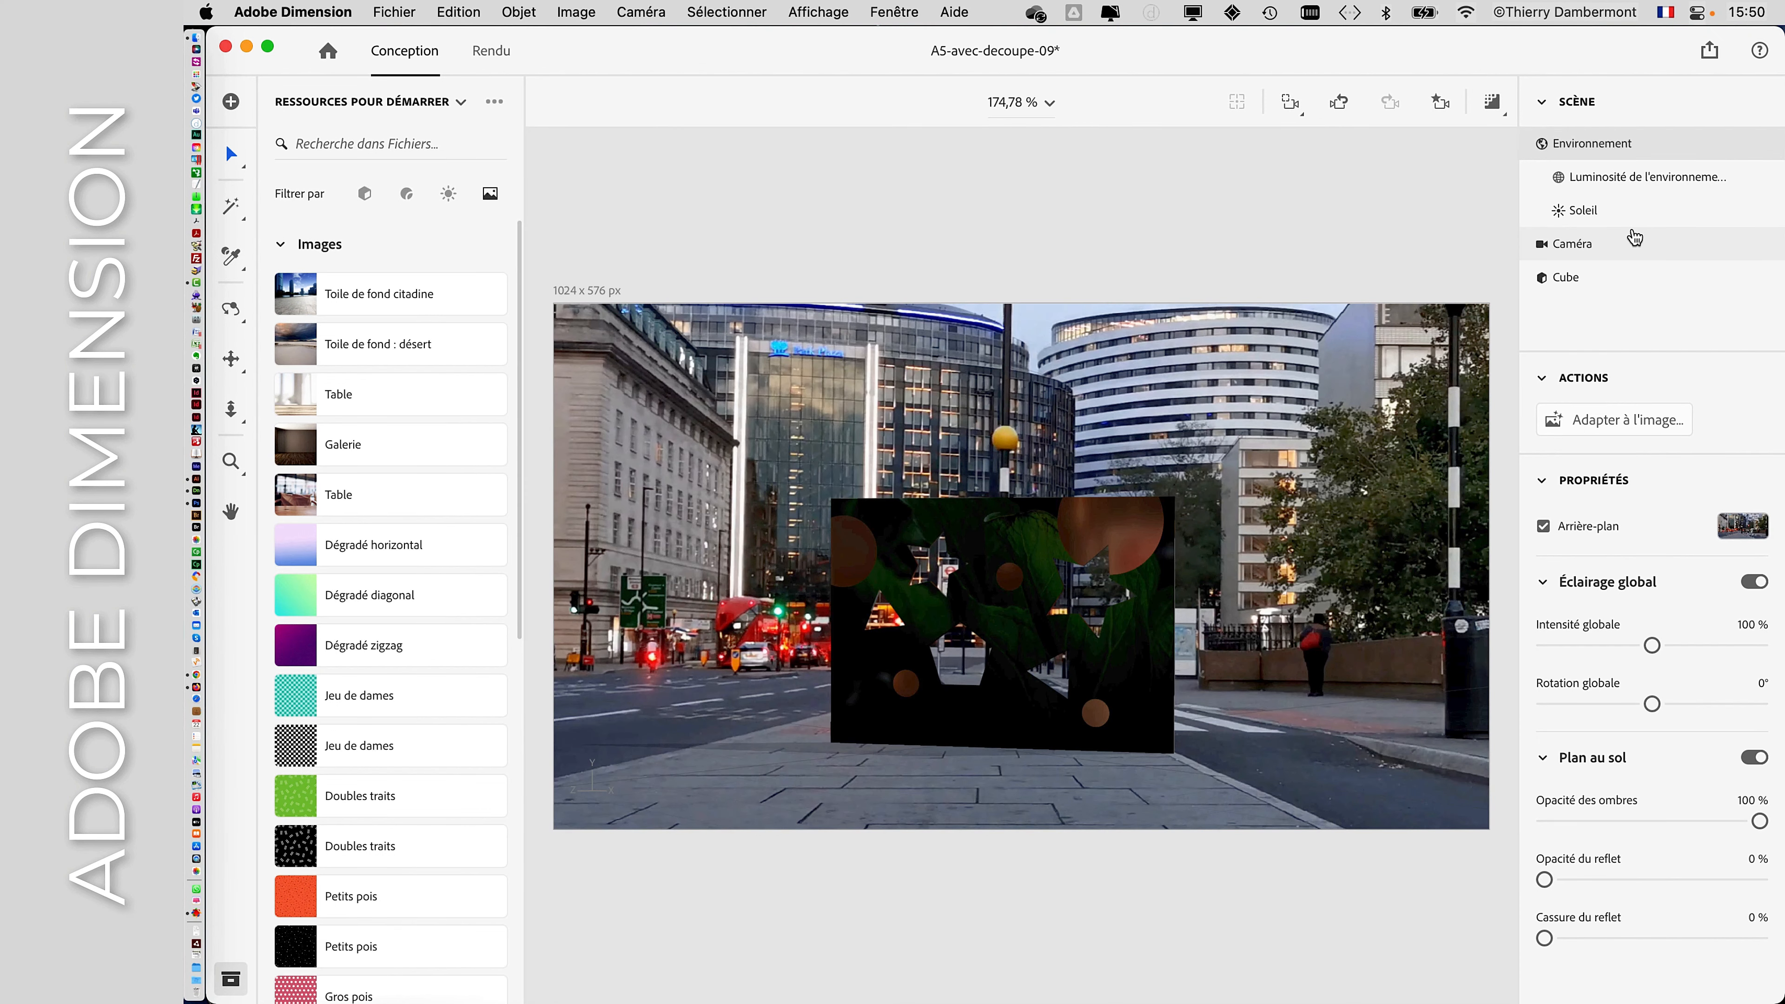
- Adjust the cube's placement on the London street pavement, and check the source street view photo in Firefox before returning to Dimension
{"action": "left_click_drag", "start_coordinate": [1068, 639], "coordinate": [984, 639]}
{"action": "key", "text": "super+Tab"}
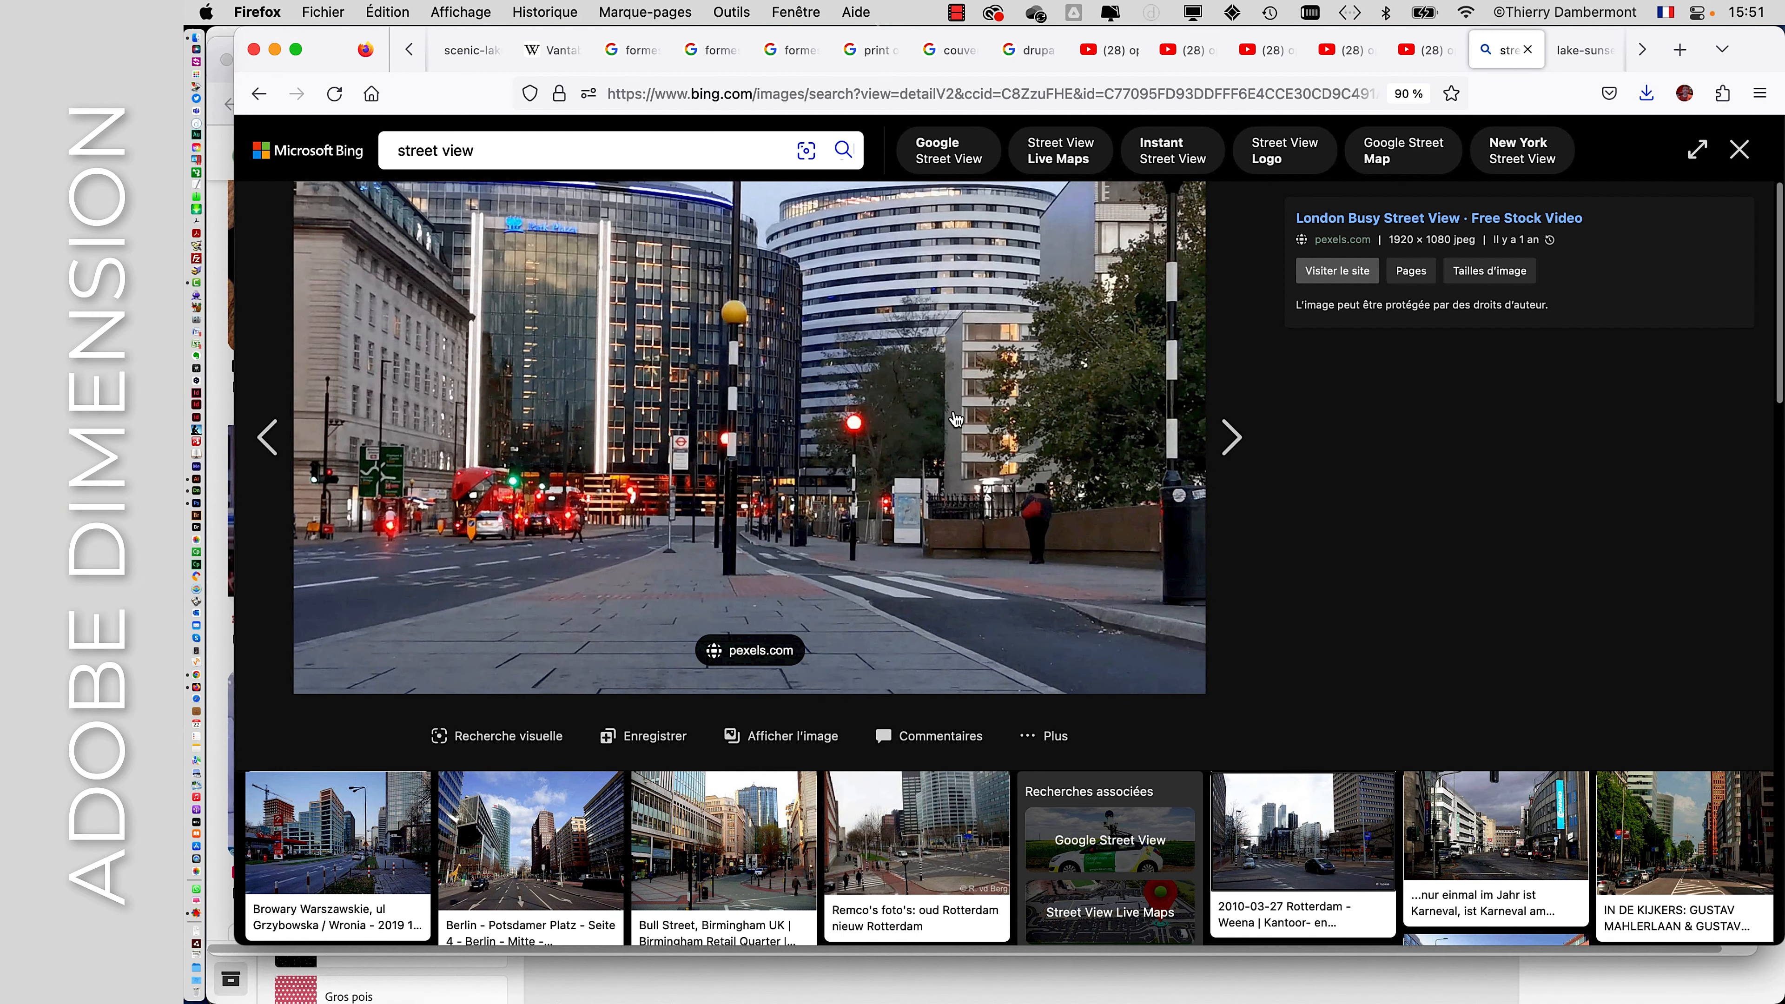
{"action": "key", "text": "super+Tab"}
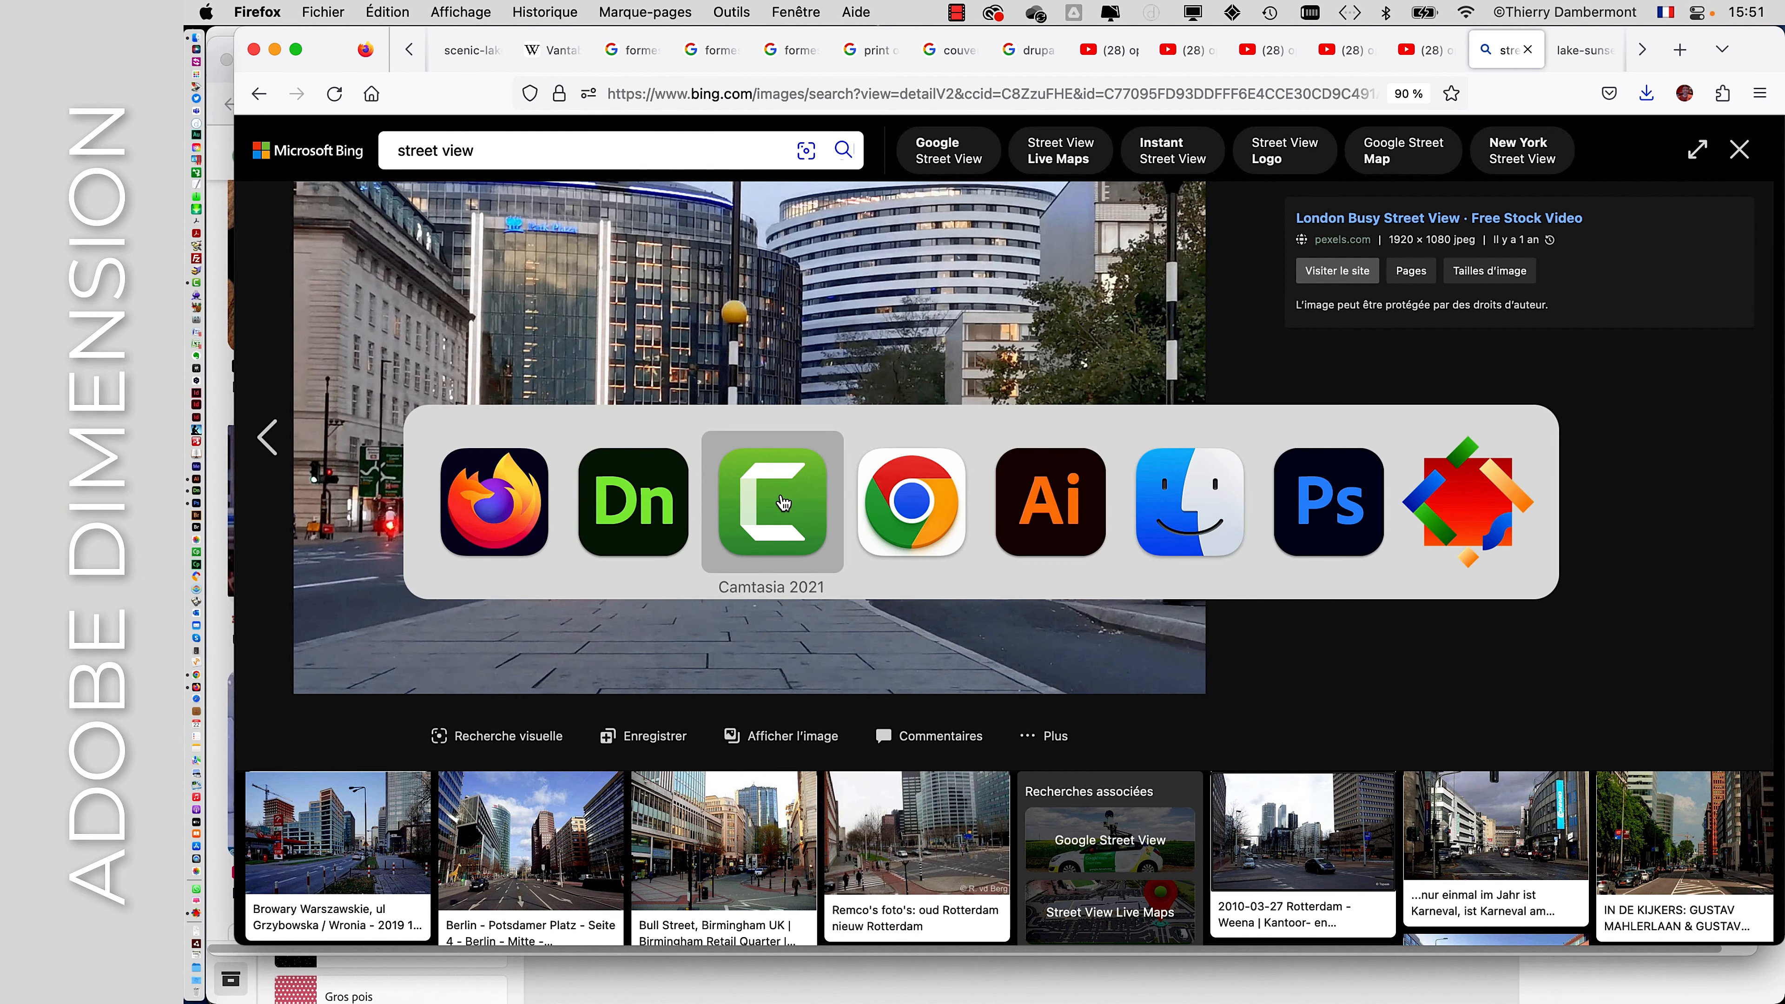
{"action": "left_click", "coordinate": [661, 513]}
- Open the import options for bringing an outside file into the scene
{"action": "left_click", "coordinate": [411, 8]}
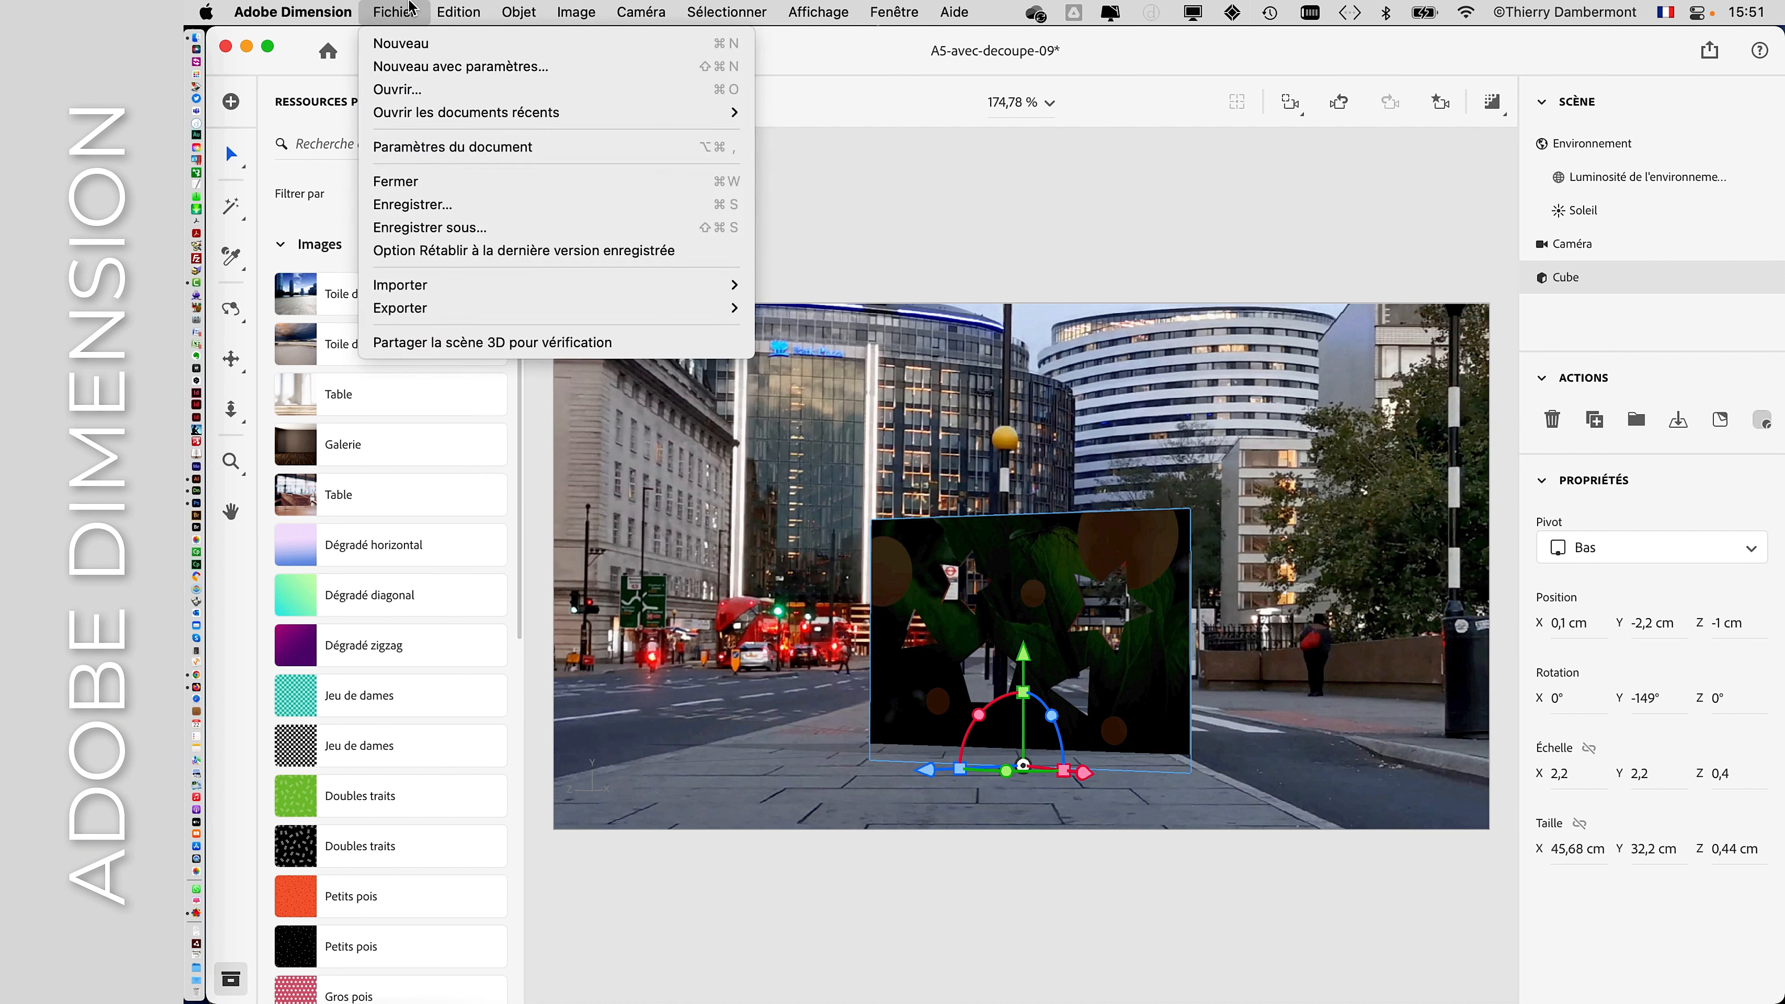
{"action": "mouse_move", "coordinate": [408, 287]}
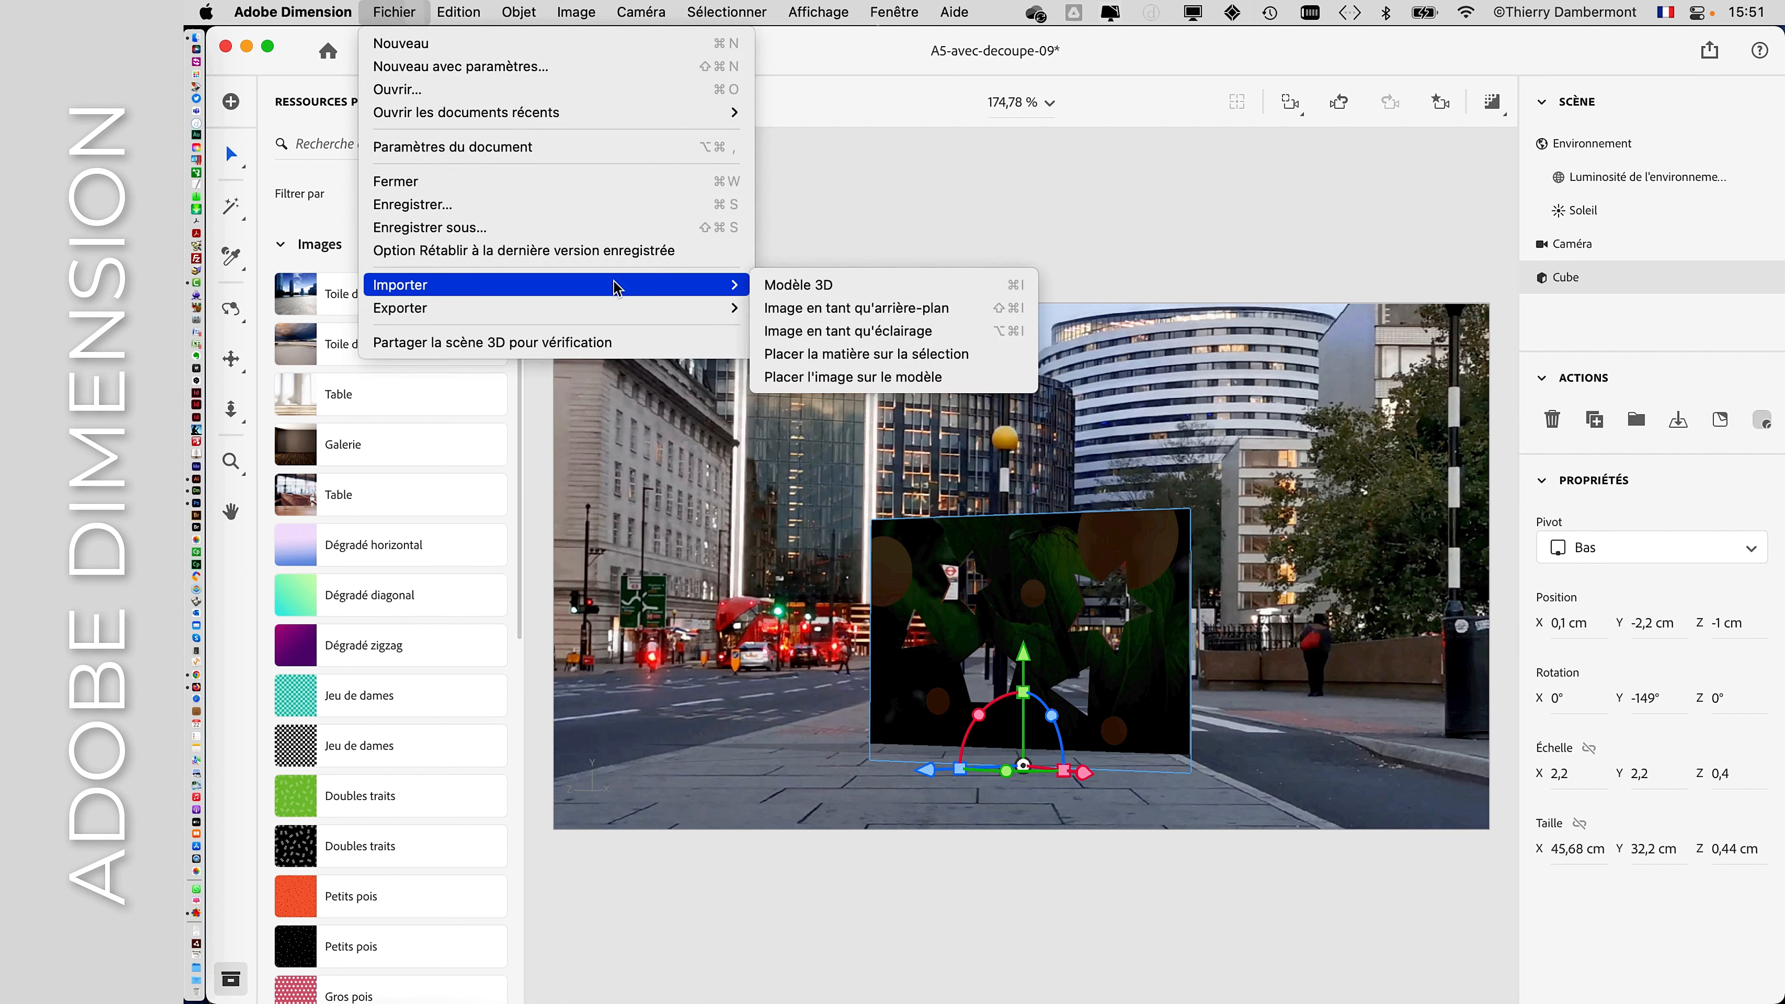